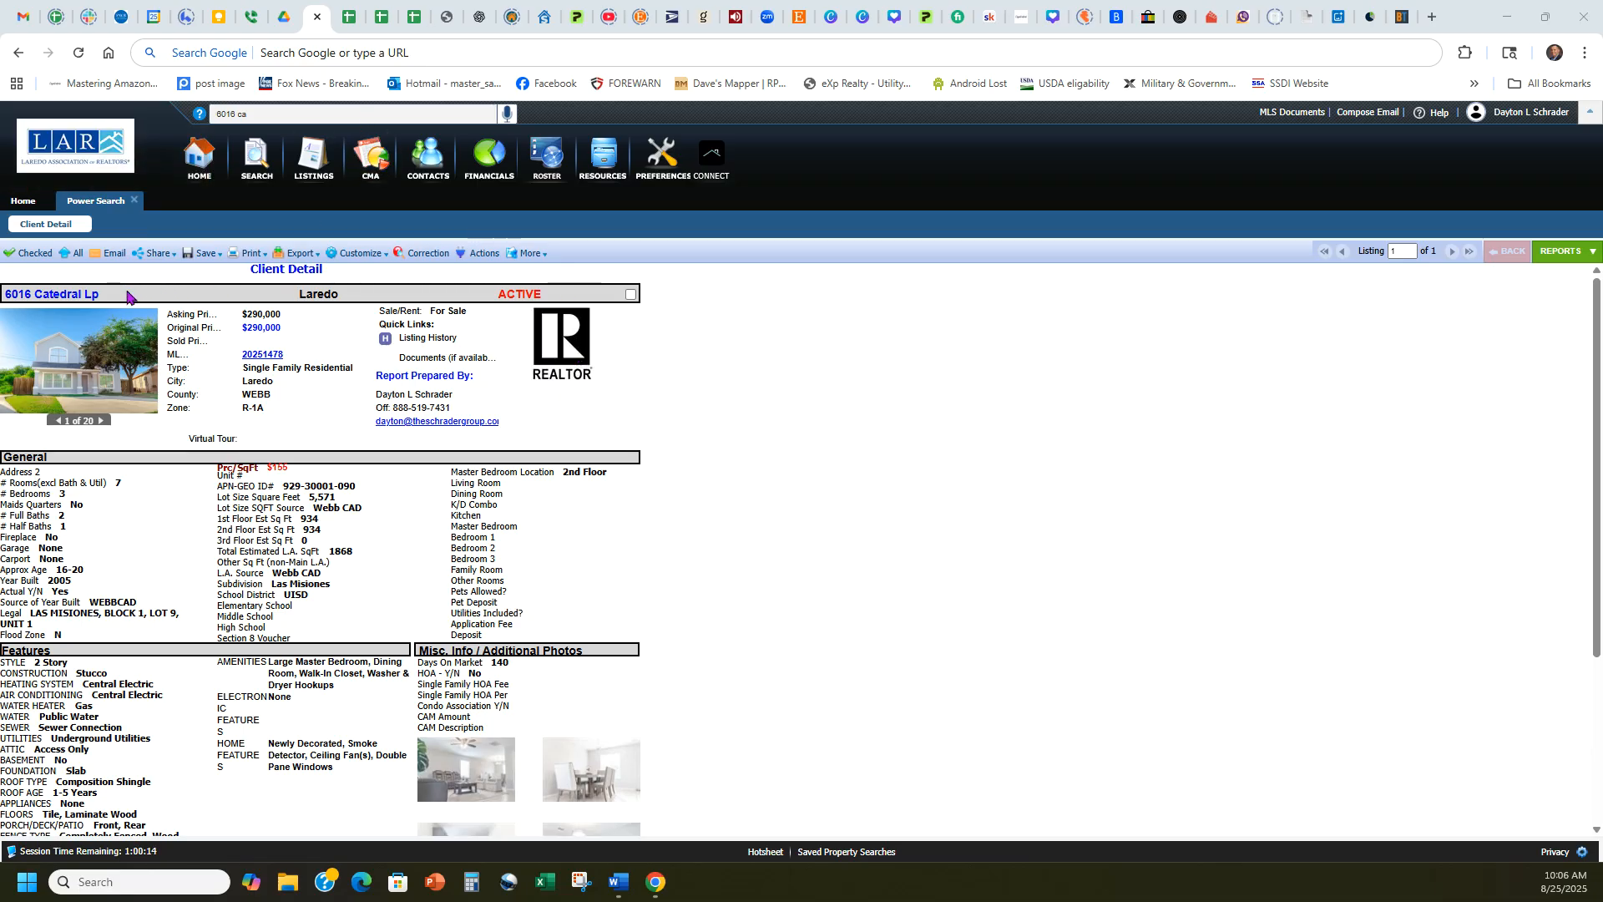
# Copy the listing's street address from the header of the Client Detail report.
pyautogui.moveTo(102, 295)
pyautogui.mouseDown()
pyautogui.moveTo(10, 292)
pyautogui.moveTo(68, 317)
pyautogui.moveTo(40, 286)
pyautogui.moveTo(111, 294)
pyautogui.mouseUp()
pyautogui.click(302, 428)
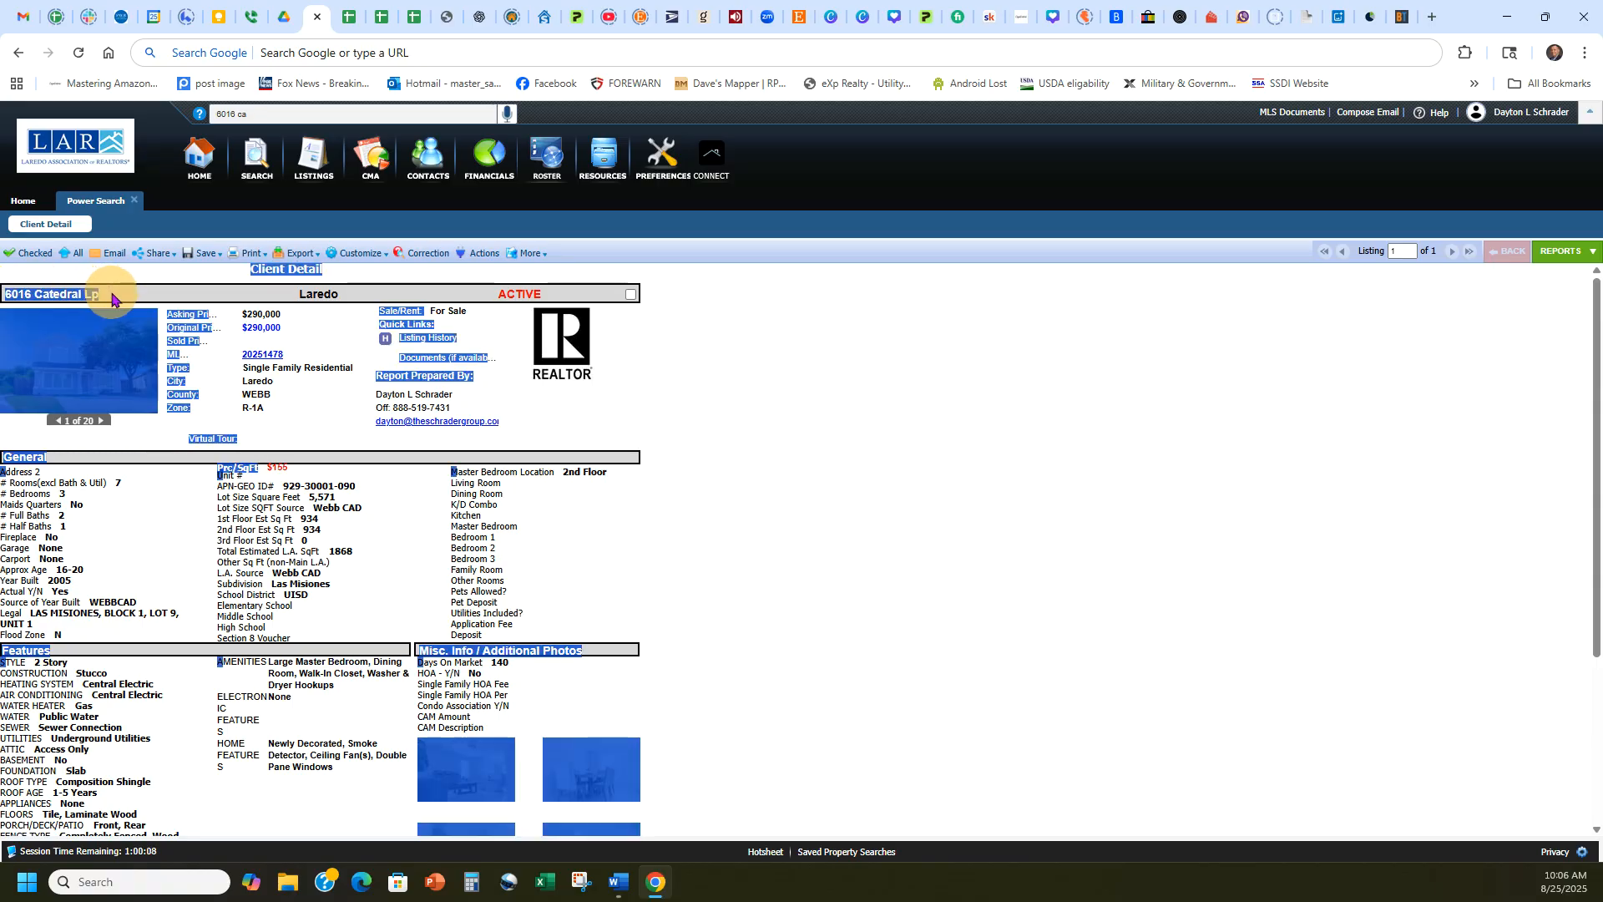
pyautogui.click(794, 426)
pyautogui.moveTo(93, 295); pyautogui.dragTo(5, 293)
pyautogui.hotkey('ctrl', 'c')
pyautogui.click(711, 390)
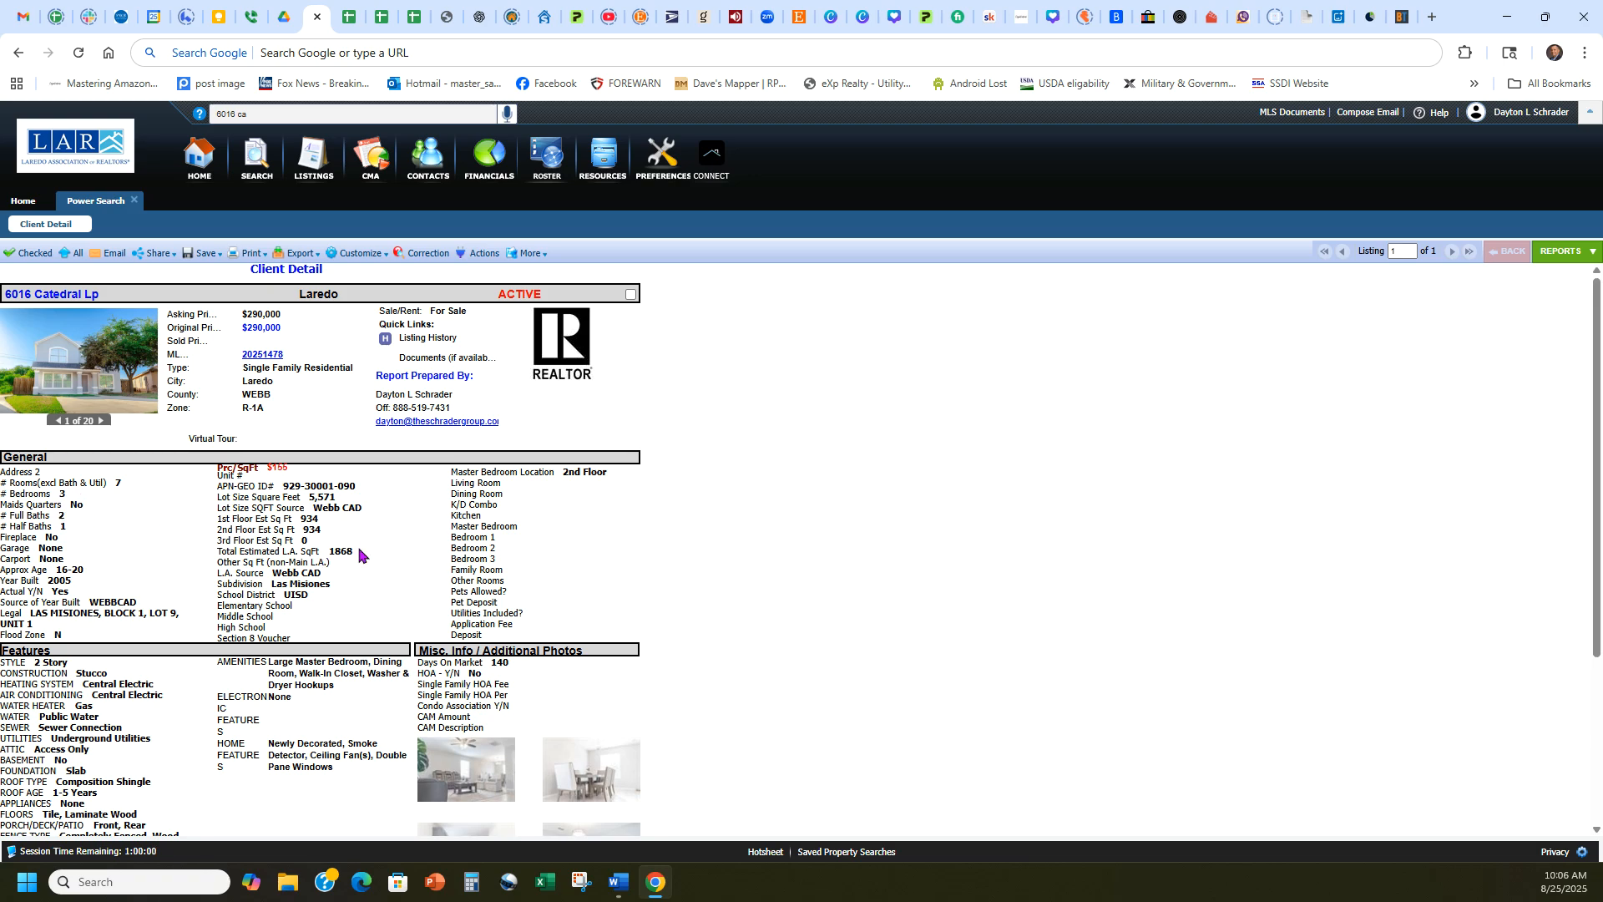
# Open EasyCMA and add a new CMA report that begins with a subject property address search.
pyautogui.click(372, 164)
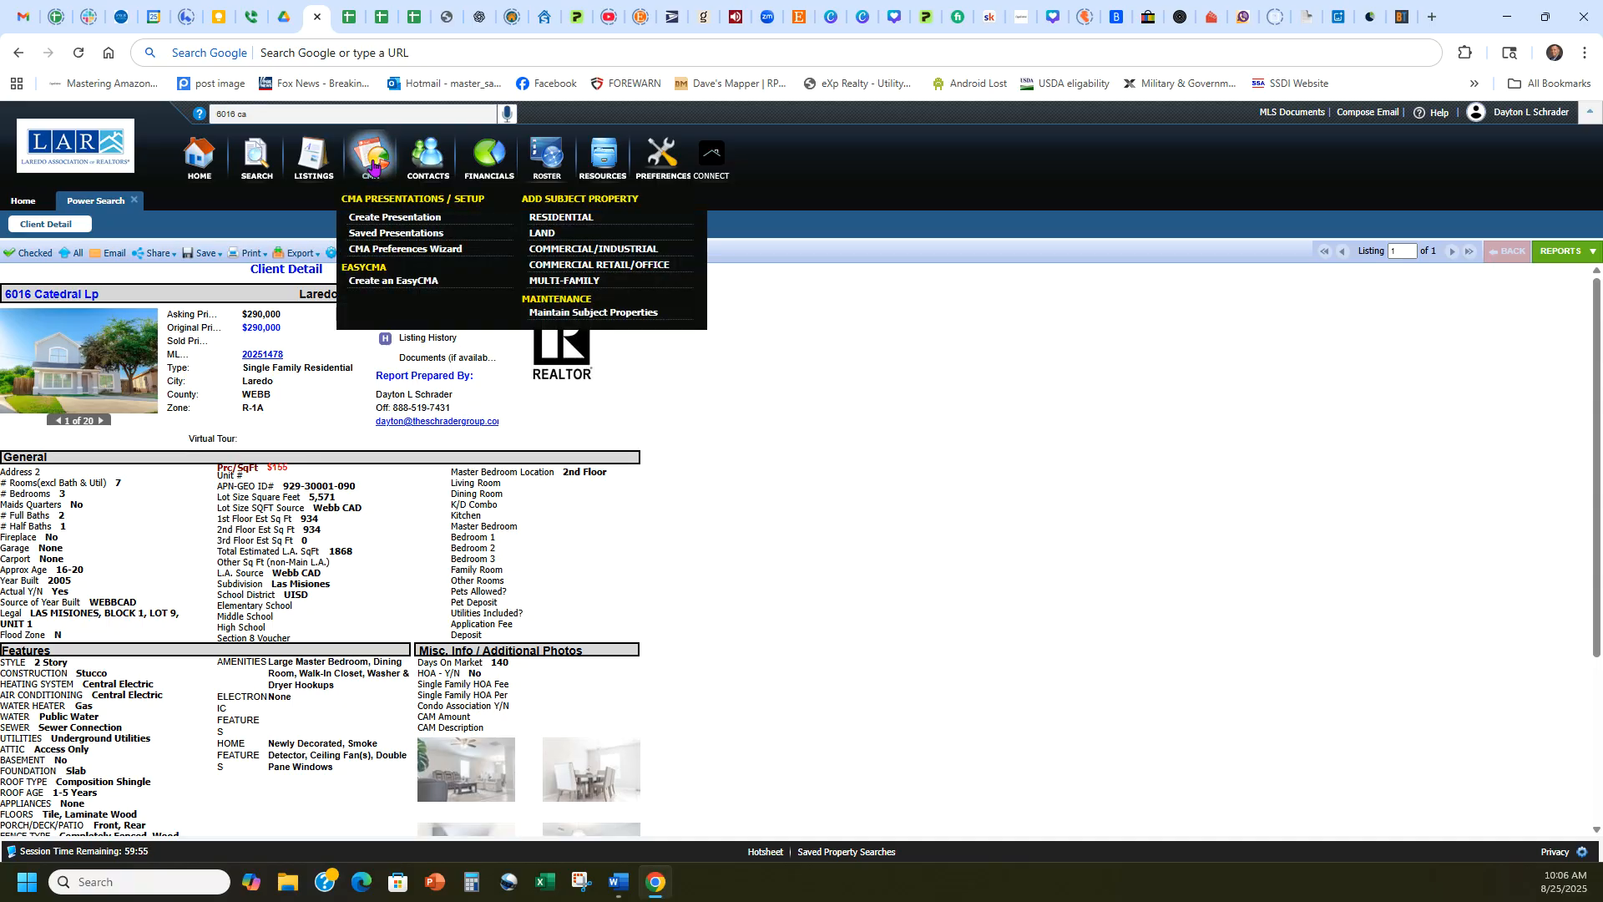
pyautogui.click(408, 283)
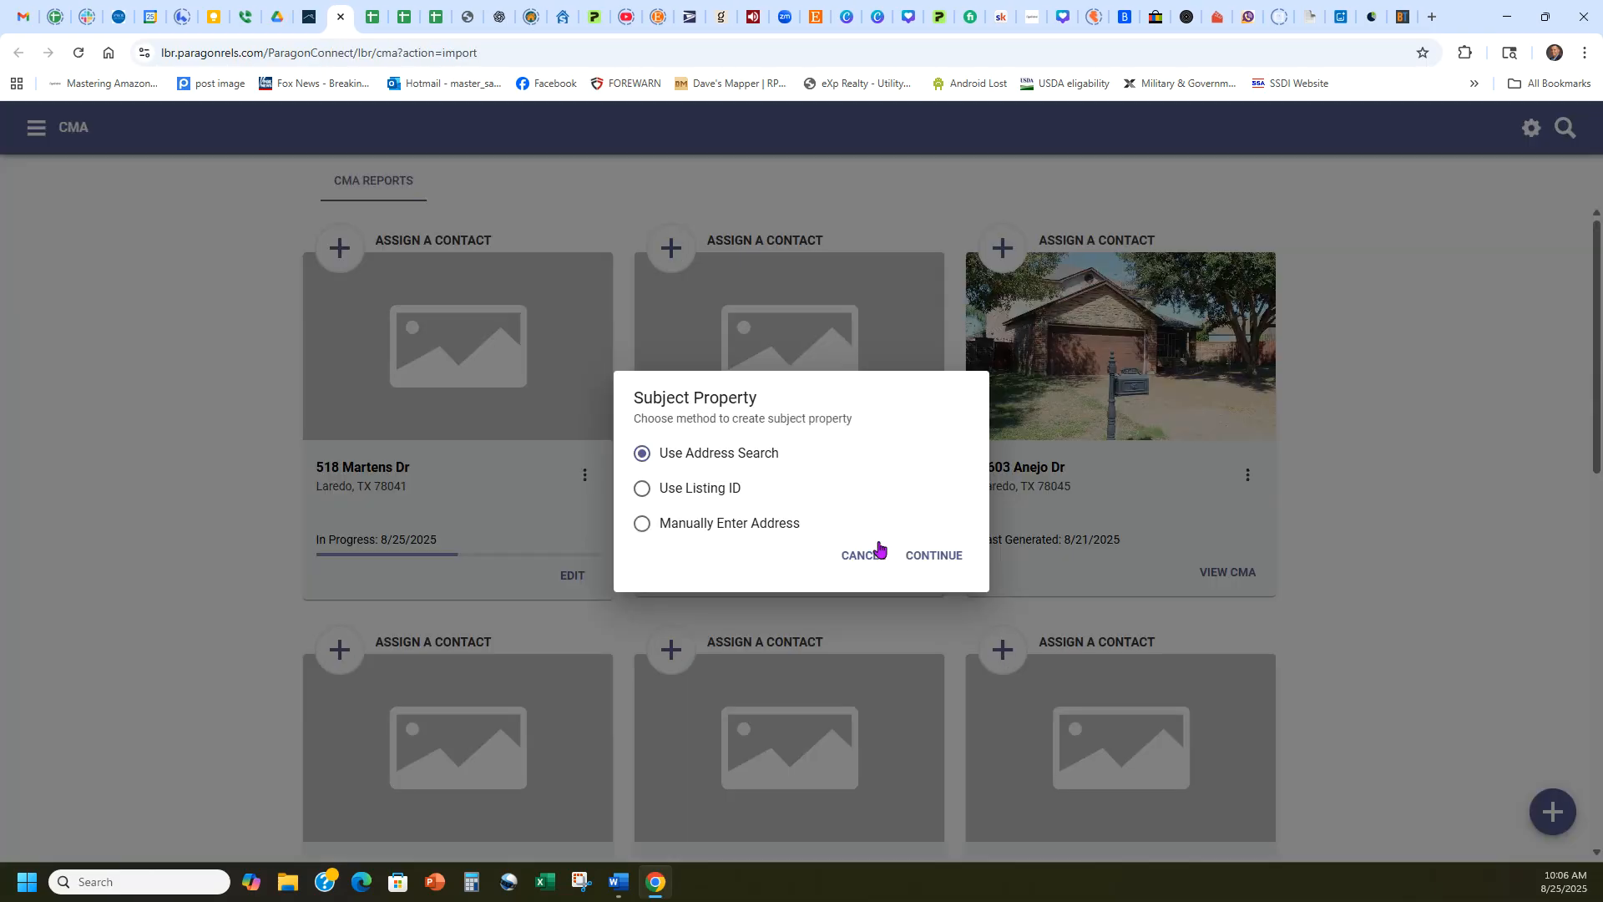
pyautogui.click(876, 551)
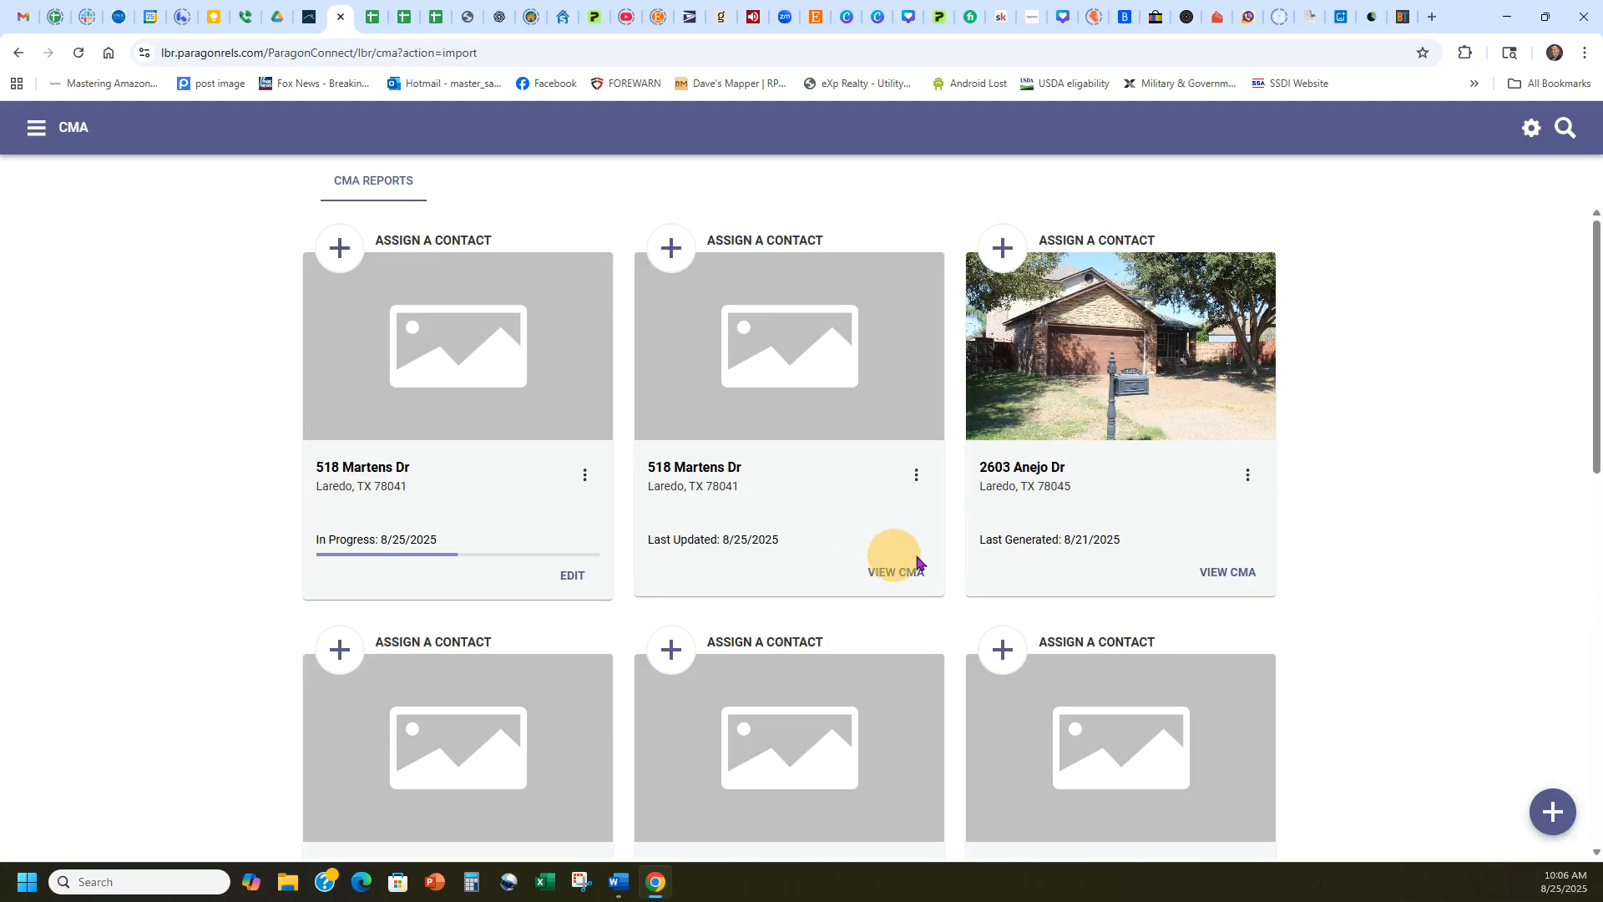
pyautogui.click(1551, 812)
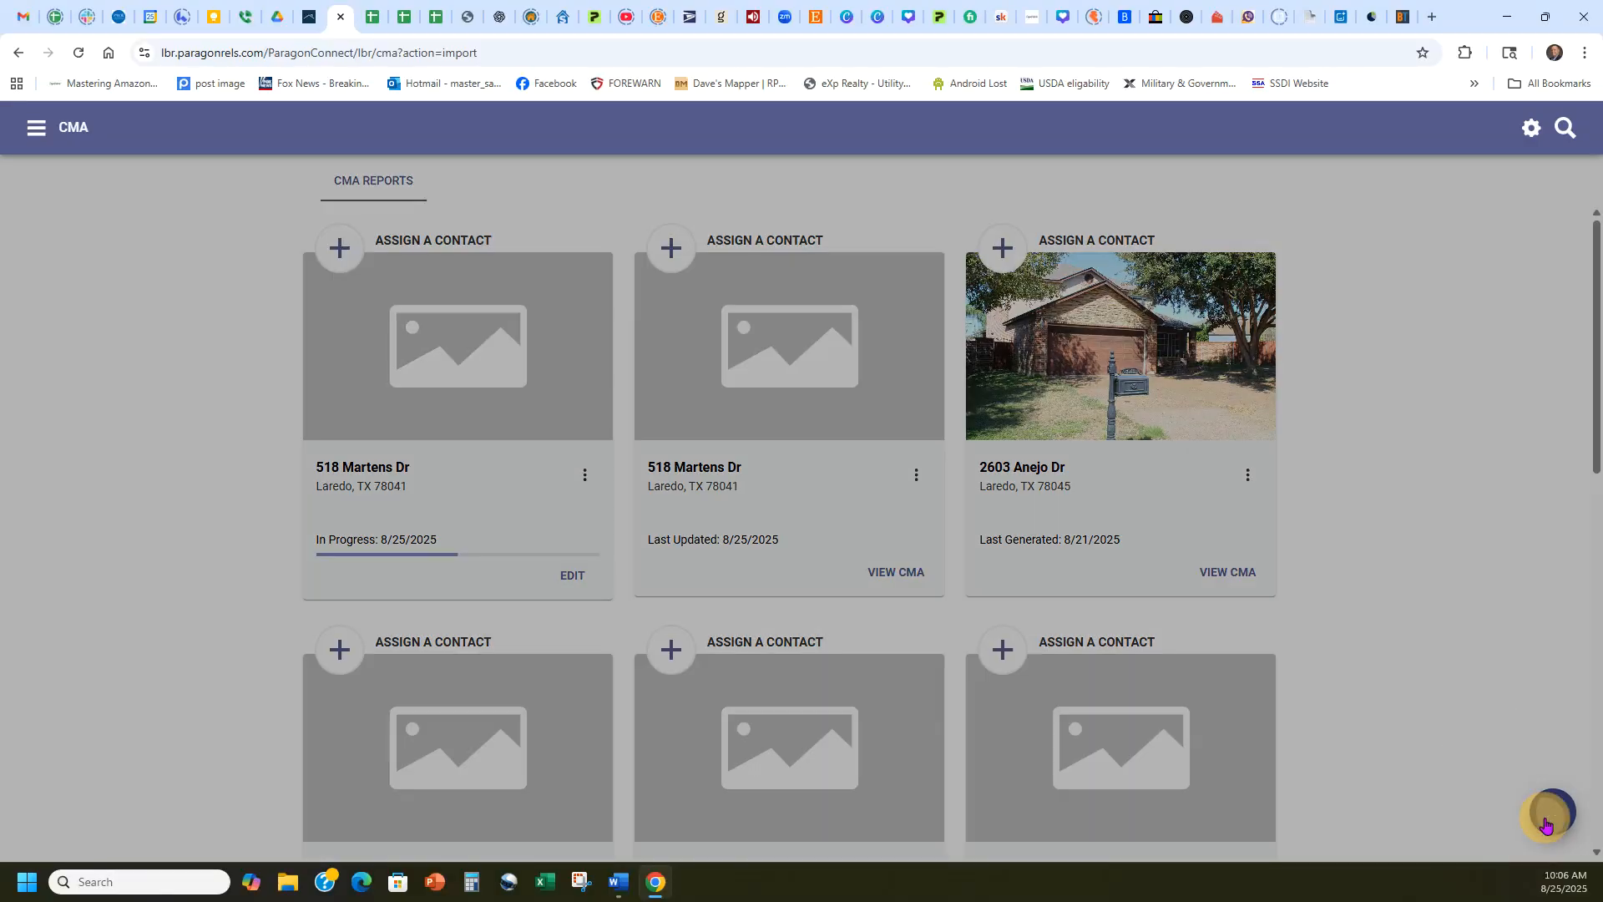
pyautogui.click(1553, 701)
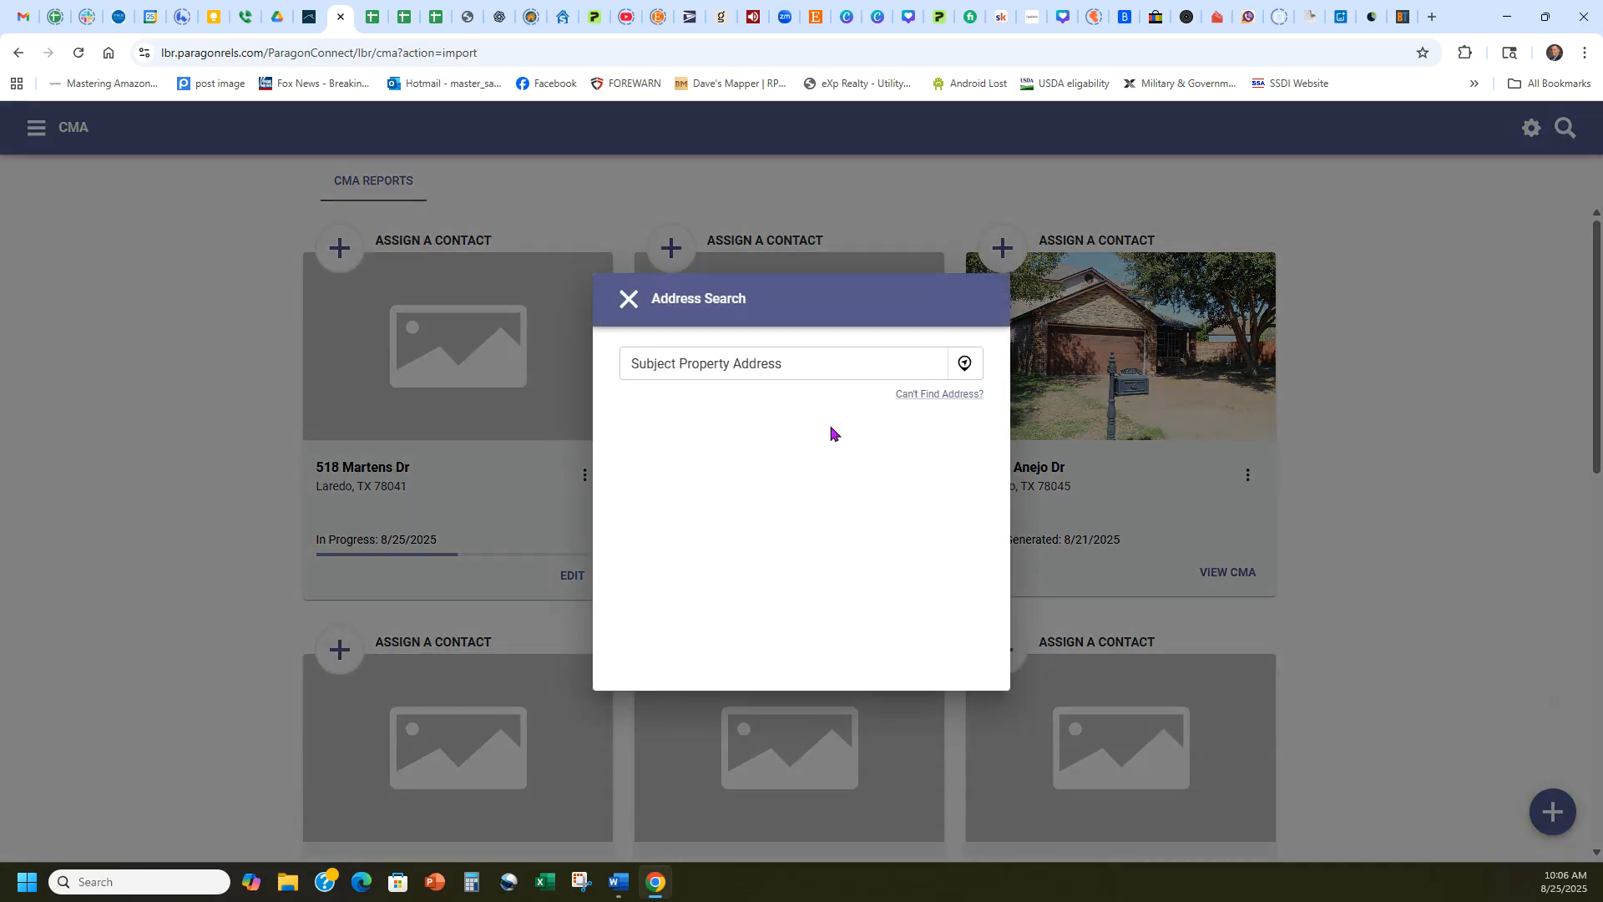
# Paste the copied address as the subject property, choose the Laredo, TX match and confirm its map location.
pyautogui.click(805, 360)
pyautogui.hotkey('ctrl', 'v')
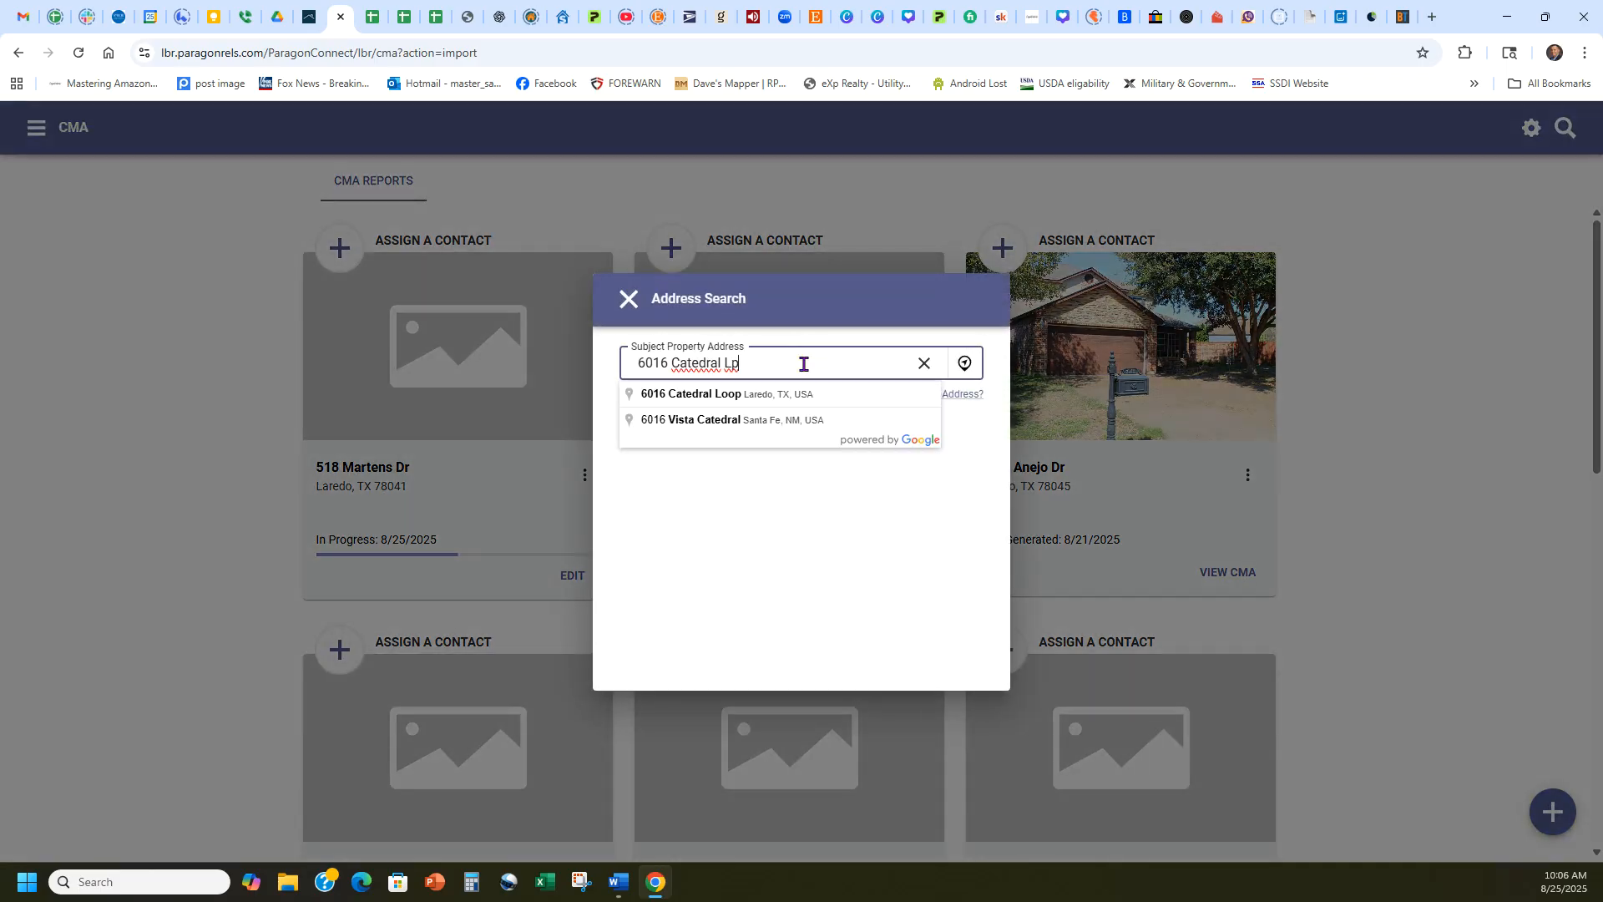
pyautogui.click(720, 396)
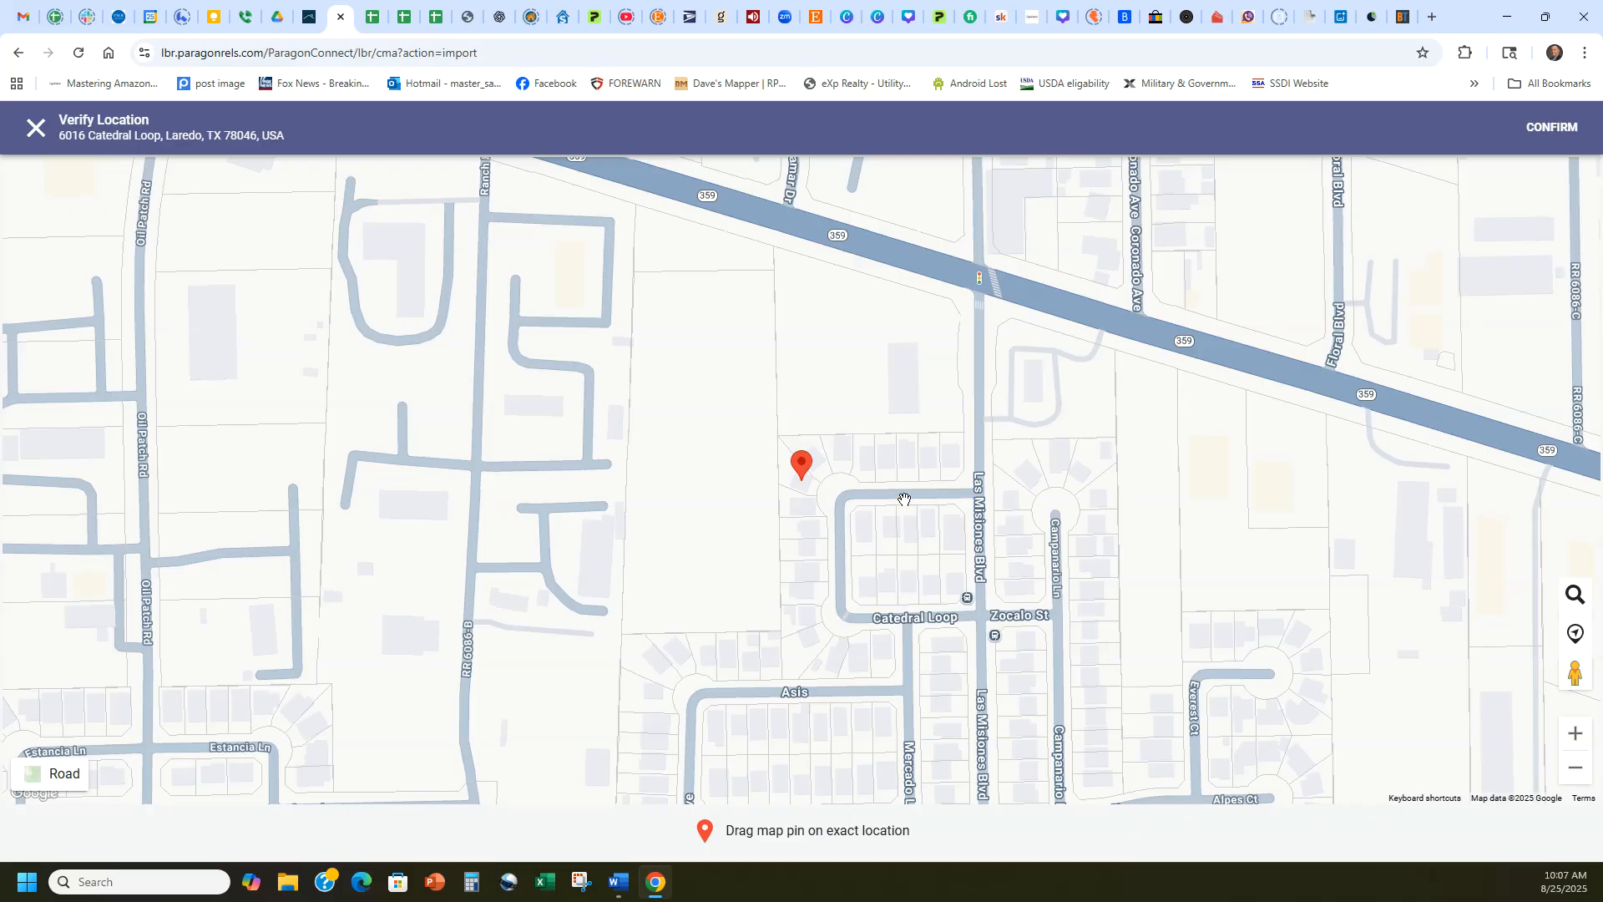
pyautogui.click(1551, 127)
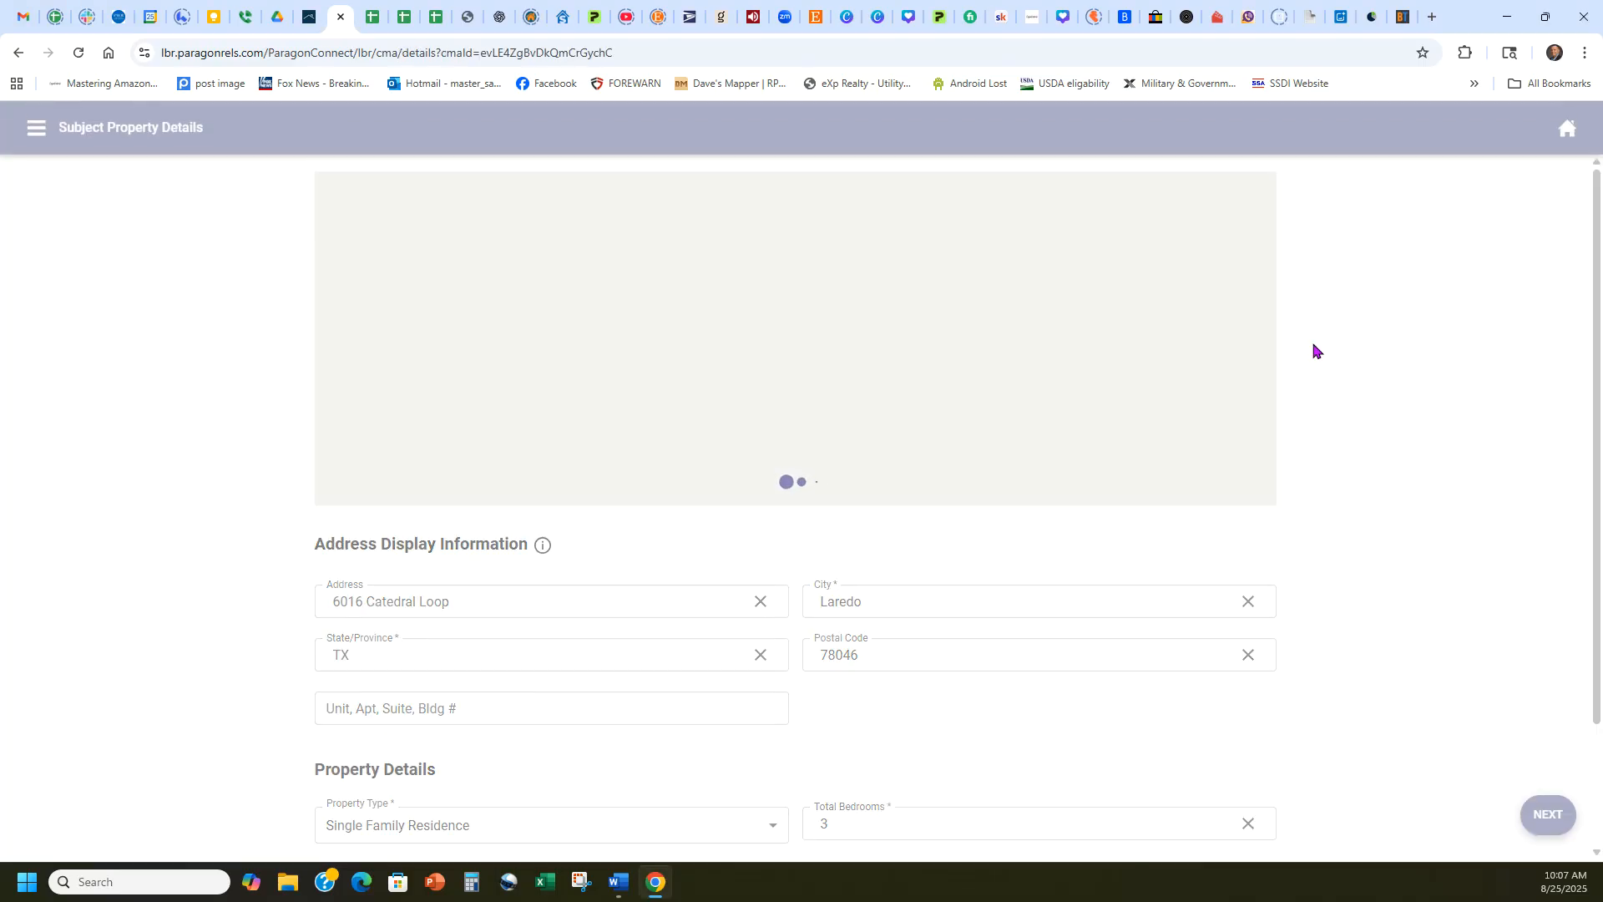
# Review the subject property's address and property details, accept them as filled in and continue to the comparables.
pyautogui.scroll(-2, 1307, 451)
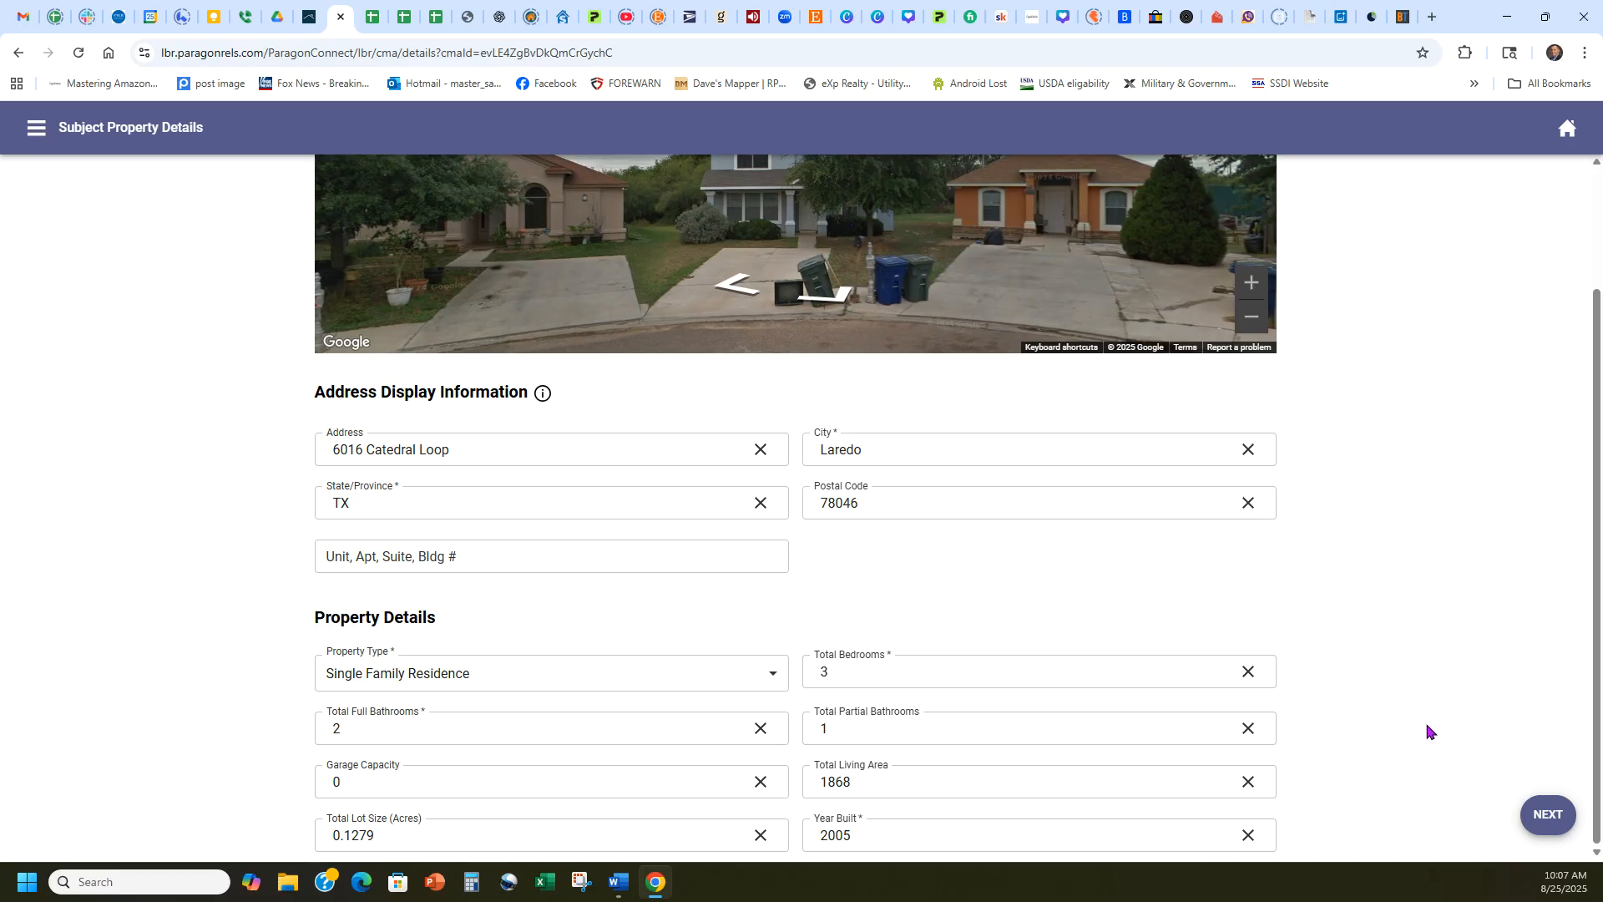
pyautogui.scroll(2, 1371, 662)
pyautogui.scroll(-2, 1373, 664)
pyautogui.click(1549, 817)
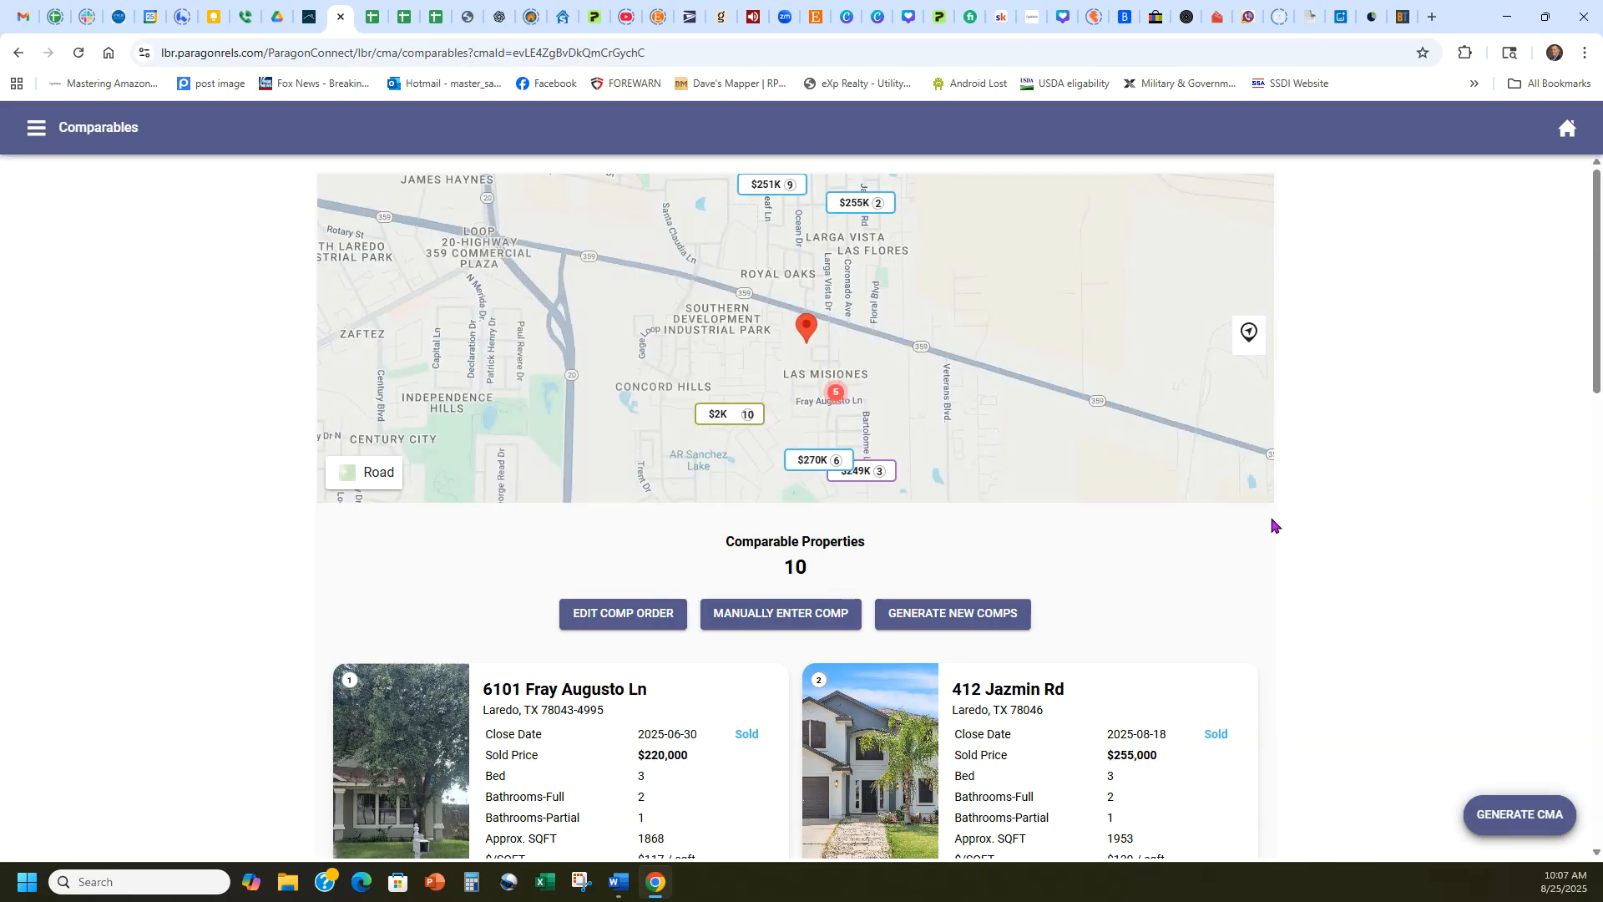
# Remove the two comparables with Pending status from the comparable properties.
pyautogui.scroll(-3, 1340, 488)
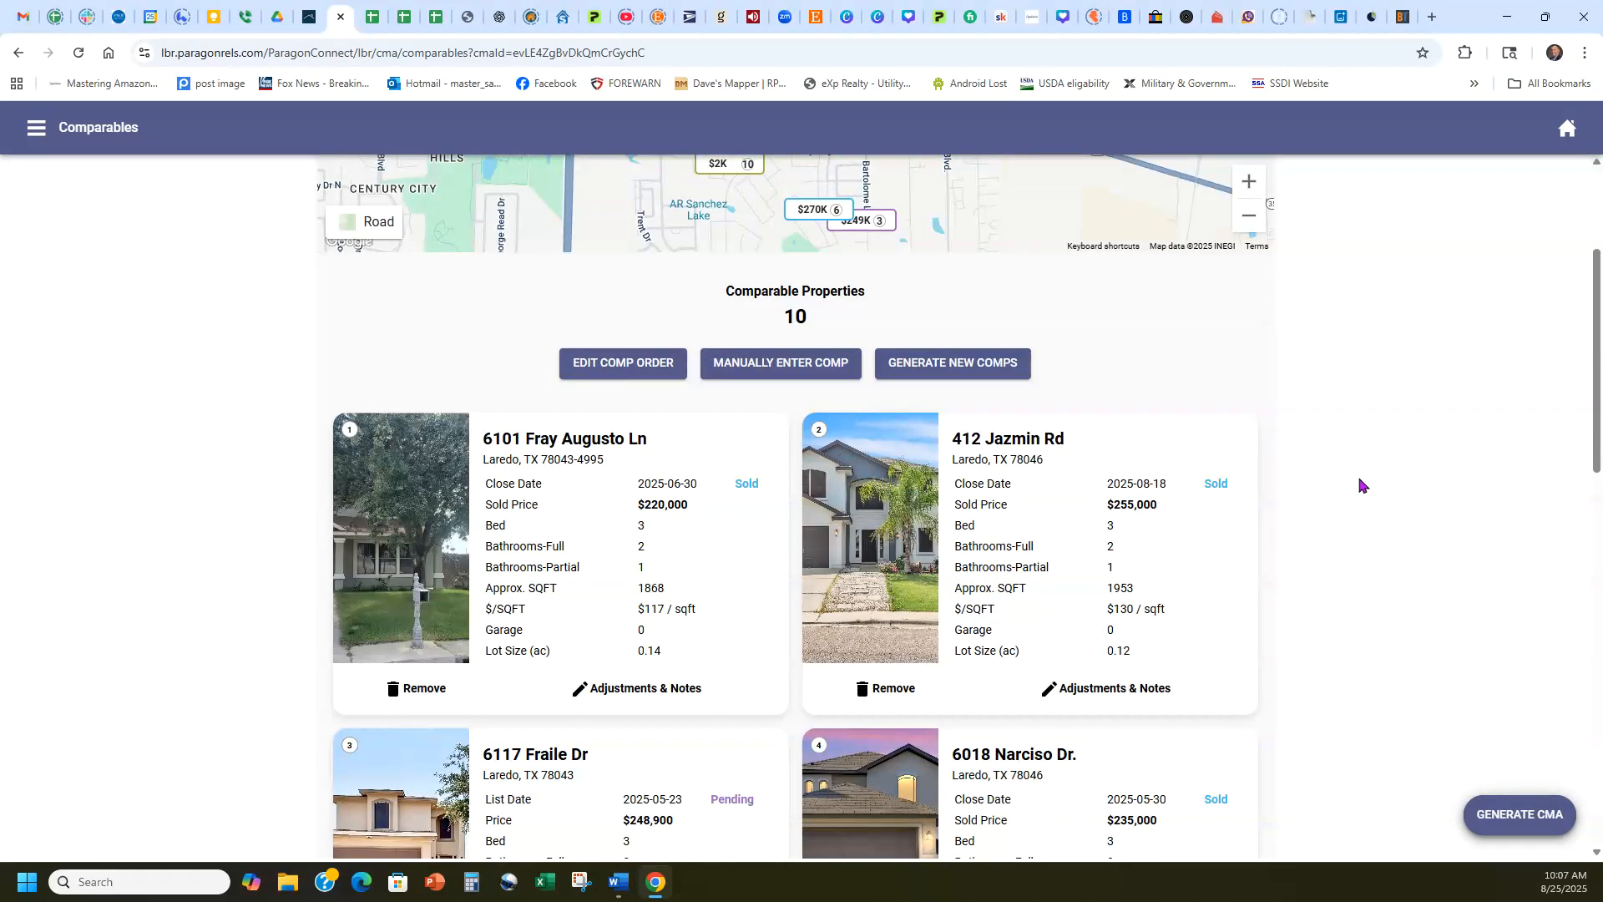
pyautogui.scroll(2, 1359, 485)
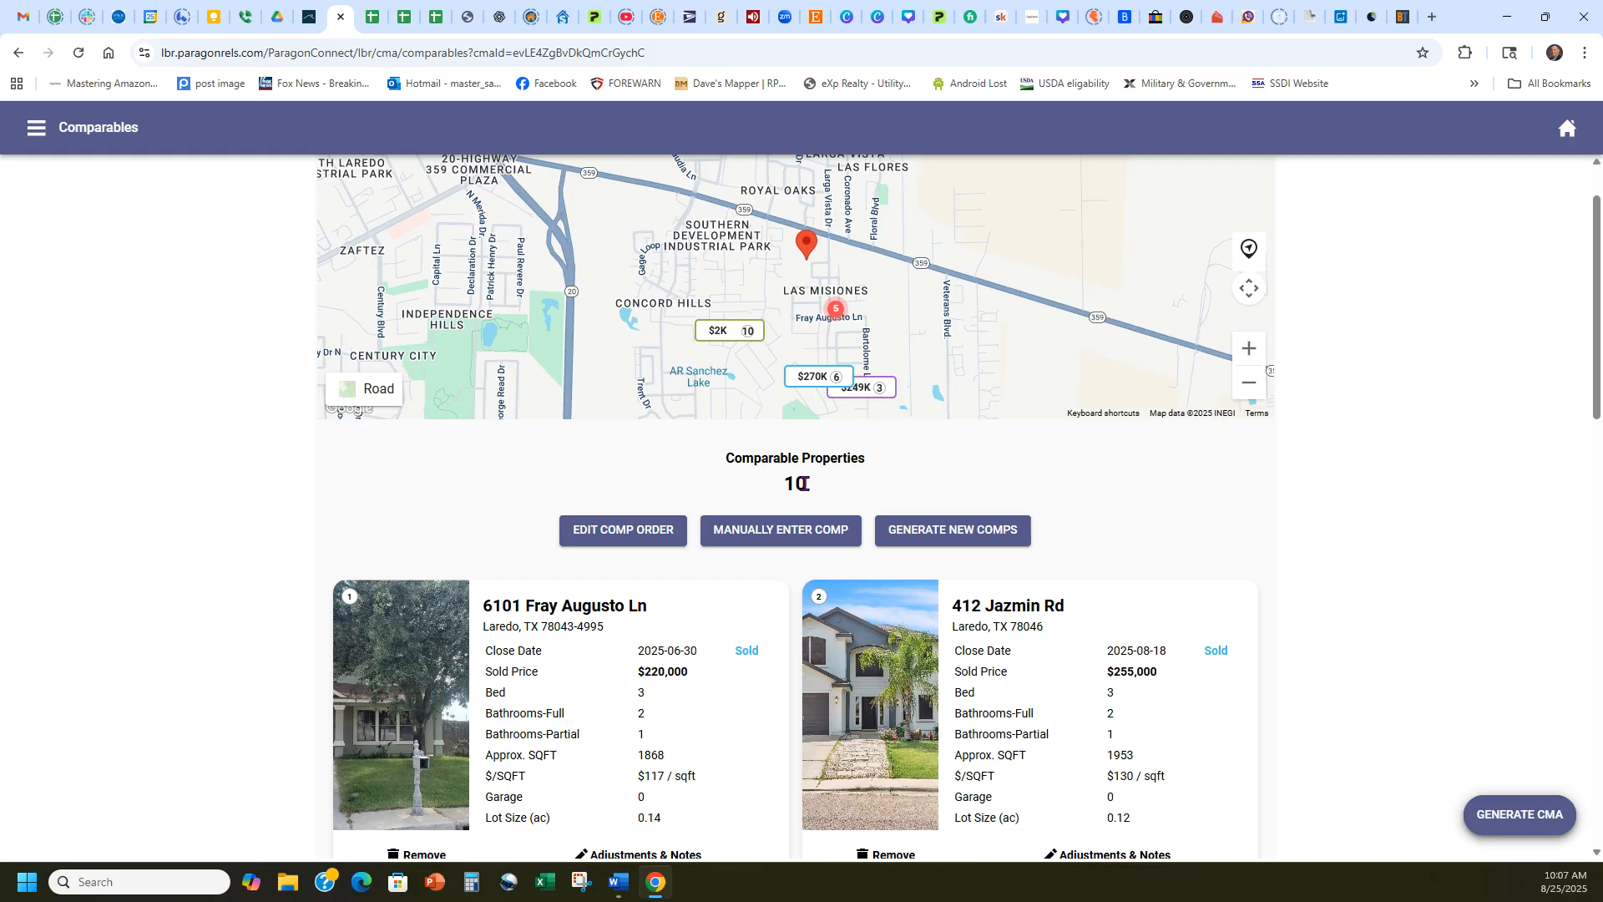
pyautogui.scroll(-2, 1328, 488)
pyautogui.scroll(-5, 1328, 489)
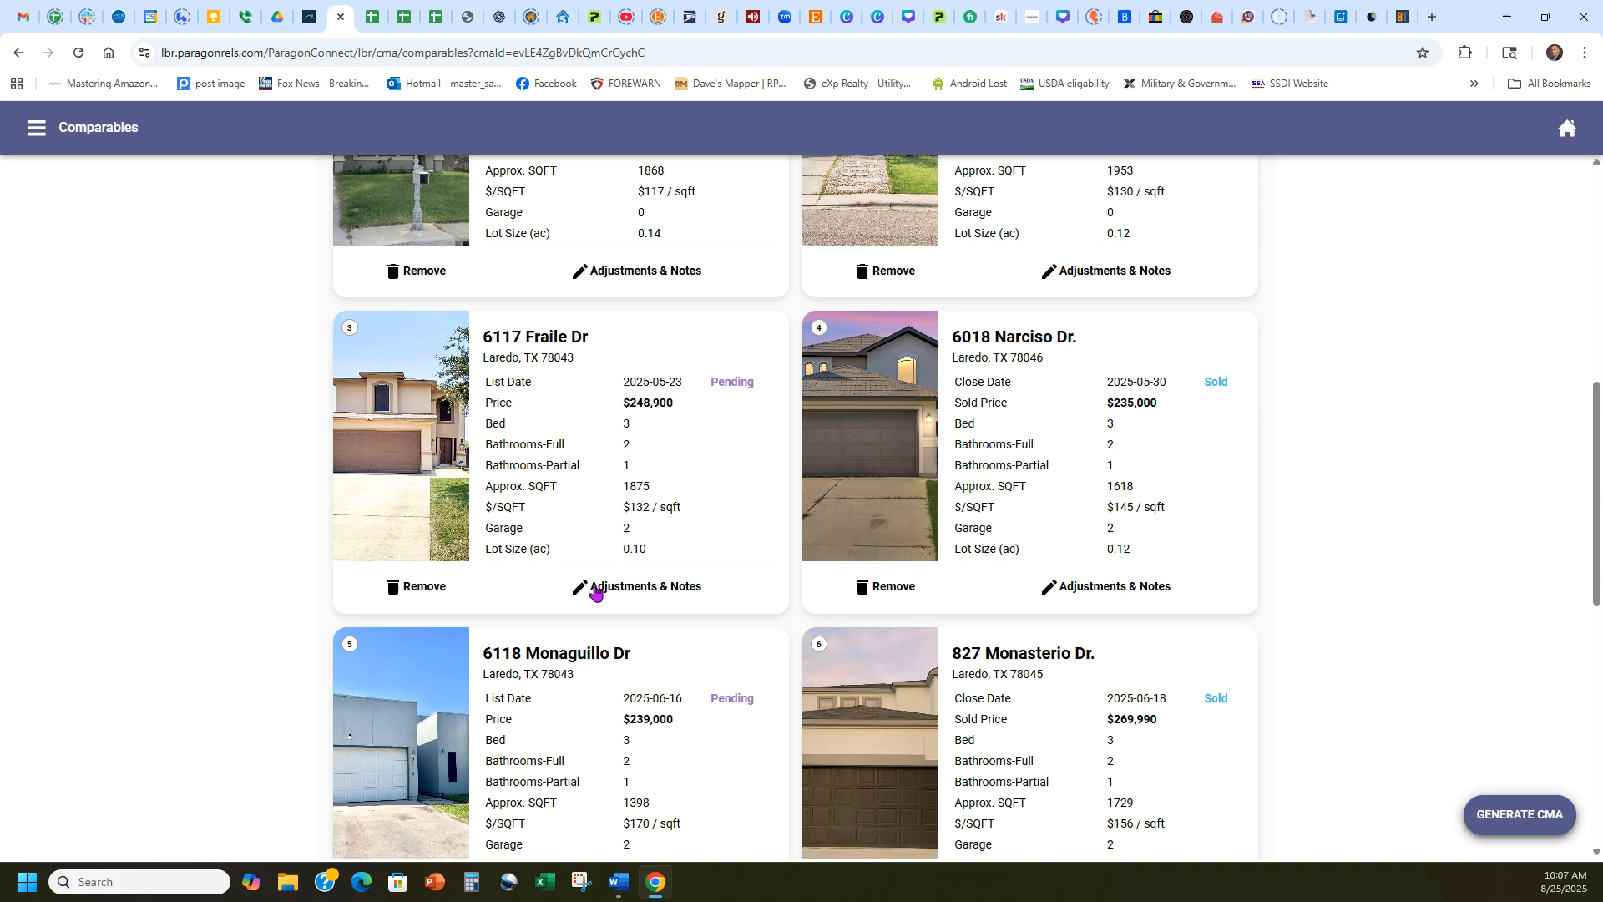
pyautogui.click(415, 588)
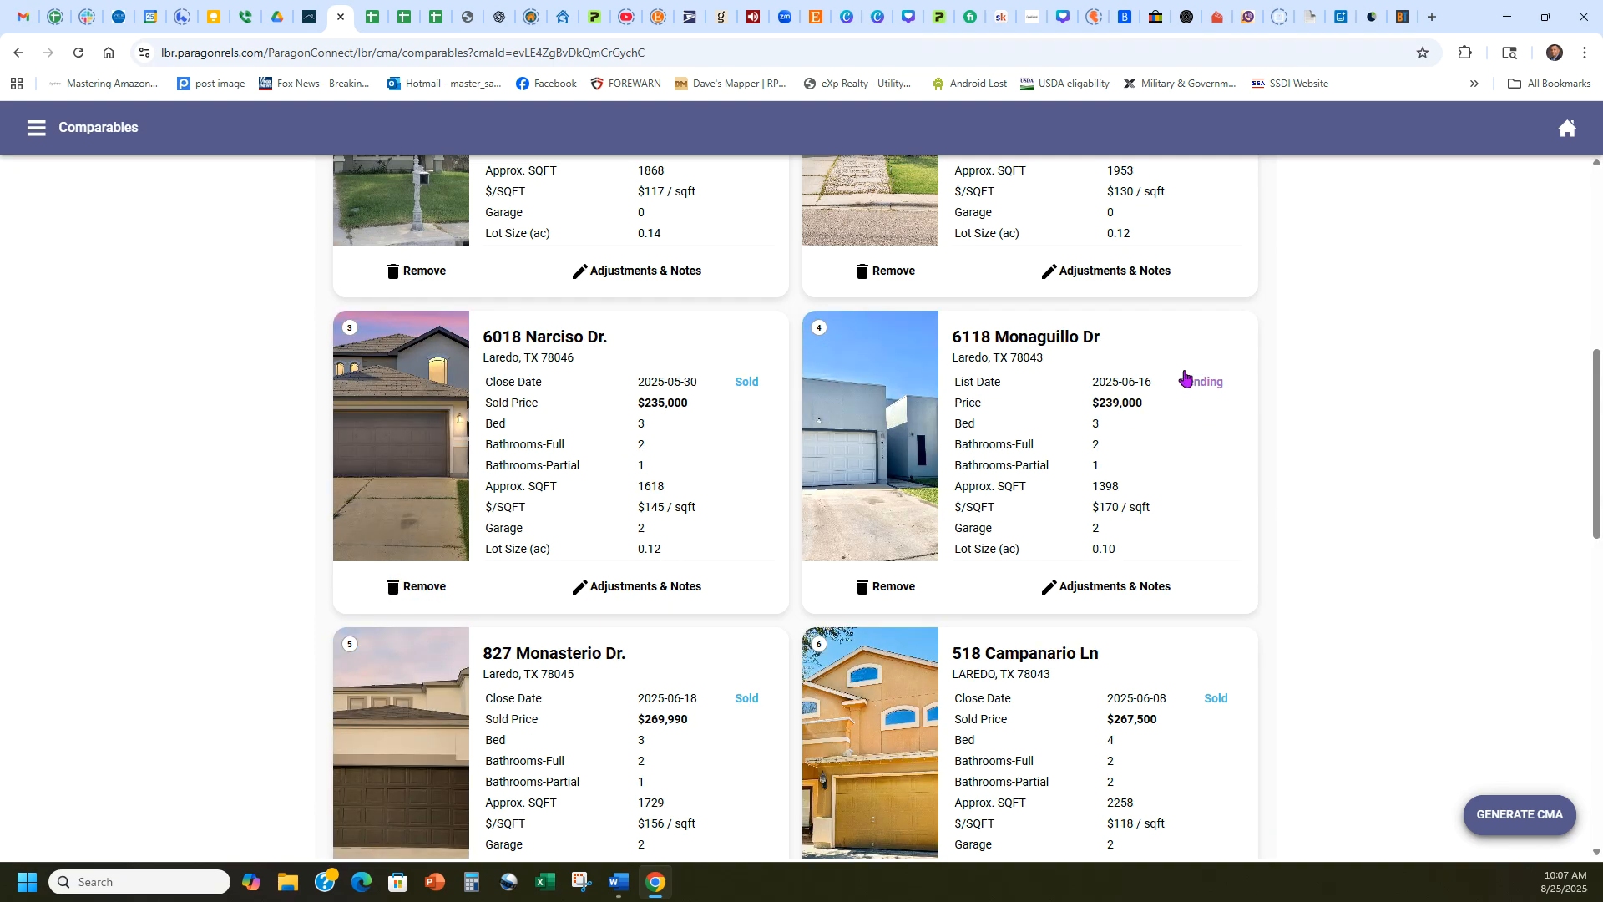
pyautogui.click(866, 588)
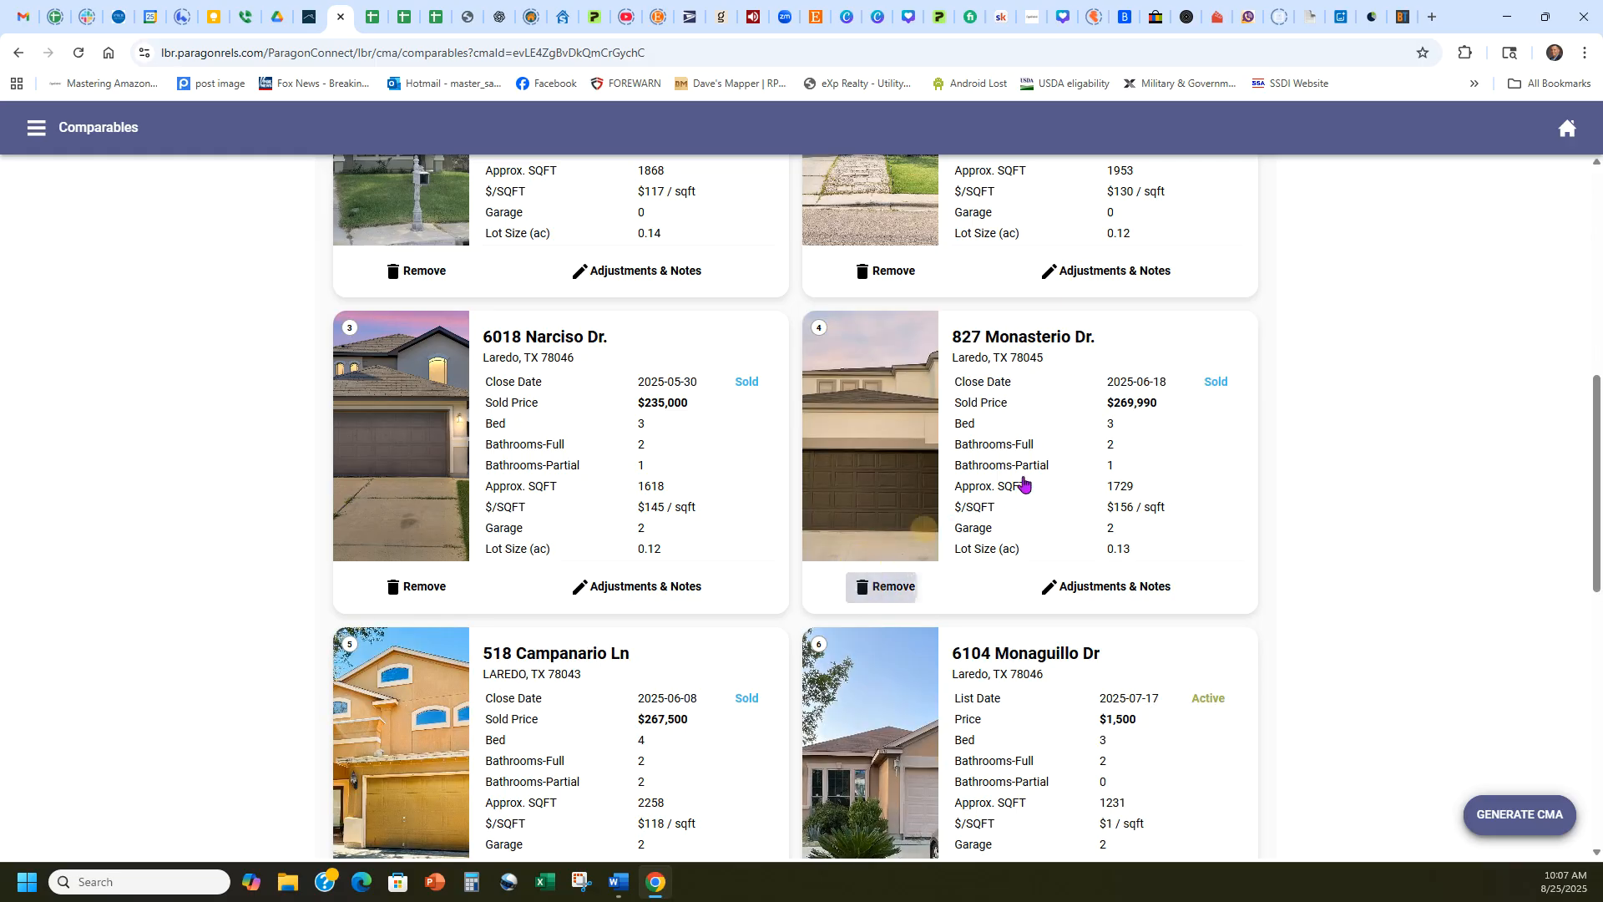
# Remove the two Active rental comparables priced at $1,500 and $1,900.
pyautogui.scroll(-3, 1263, 404)
pyautogui.click(877, 655)
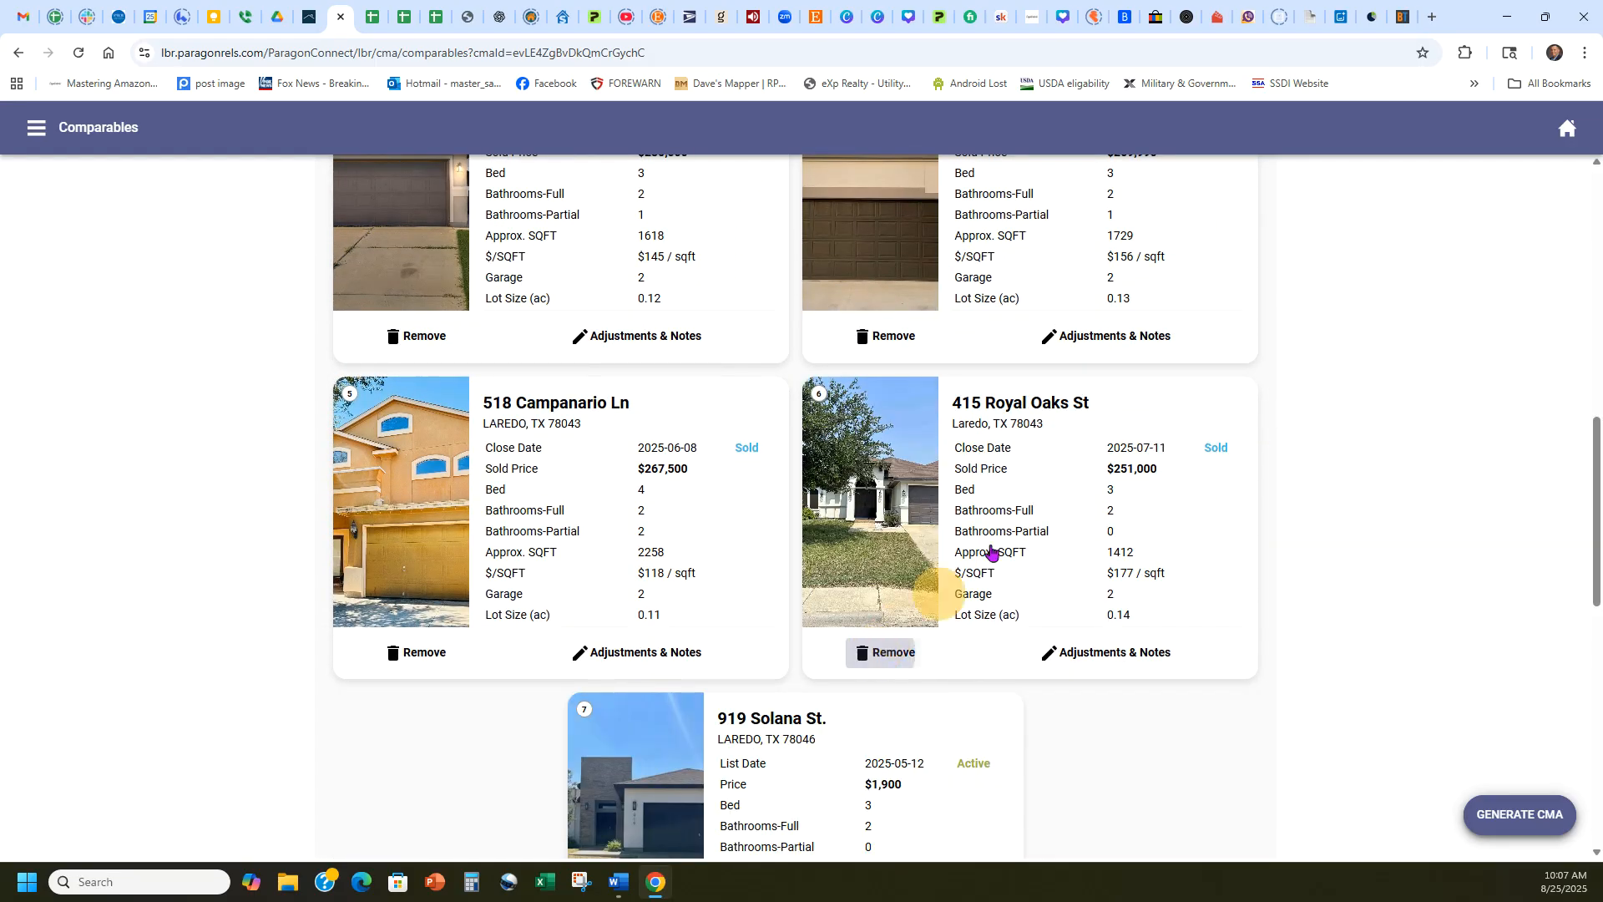
pyautogui.scroll(-2, 902, 697)
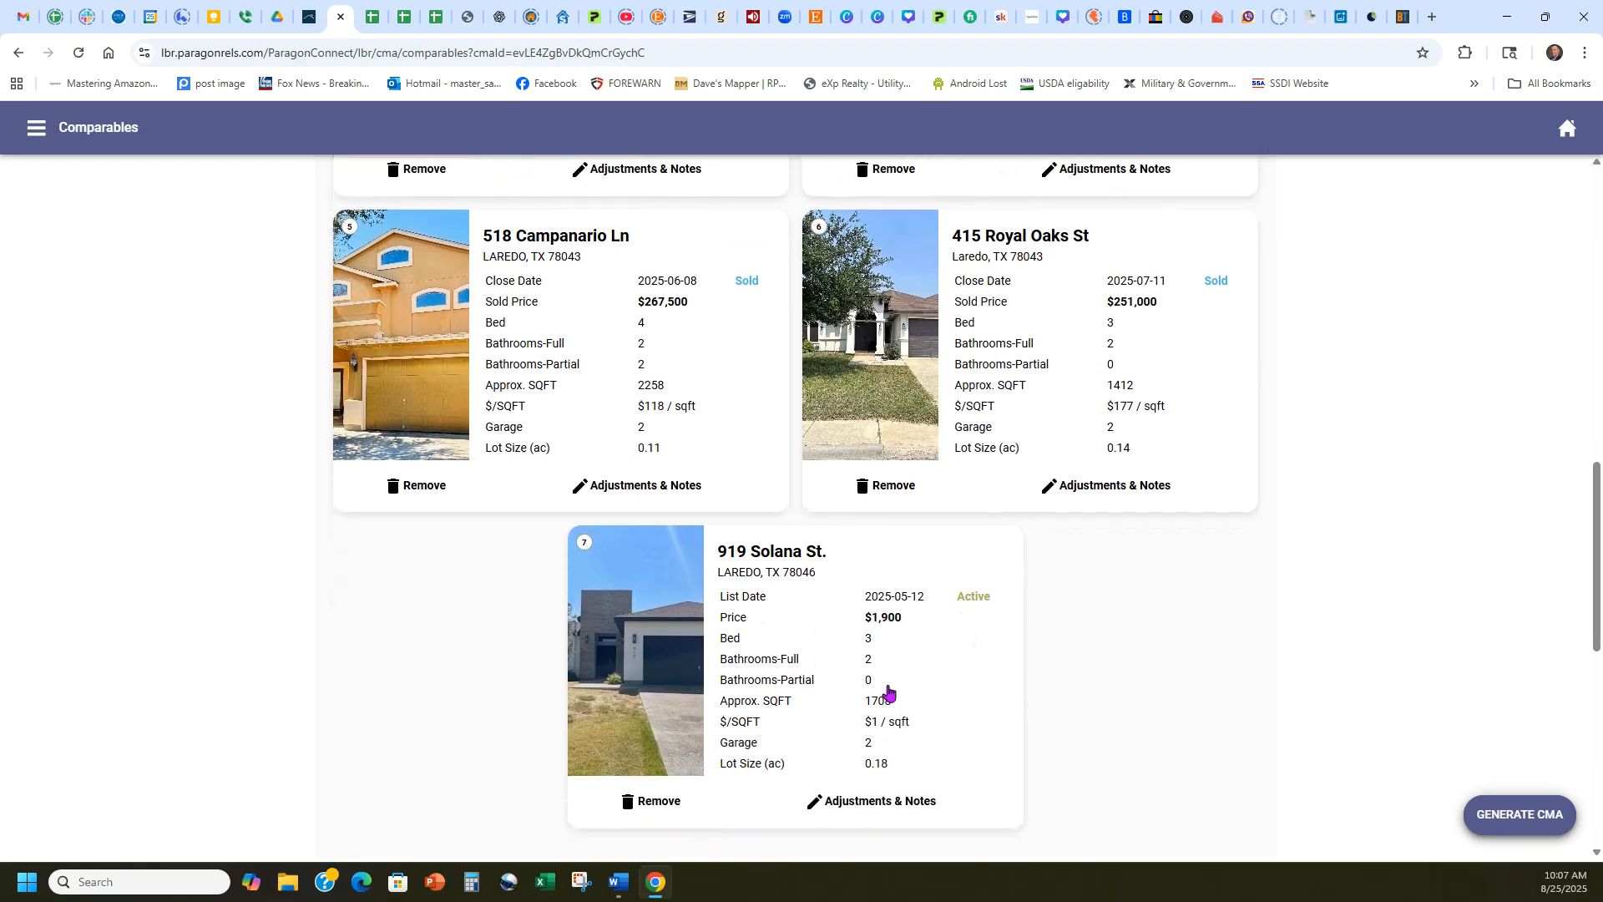
pyautogui.click(651, 802)
# Check the living area on the subject's MLS listing and calculate 1868 × 0.15 in Calculator.
pyautogui.scroll(4, 1346, 466)
pyautogui.scroll(5, 1346, 466)
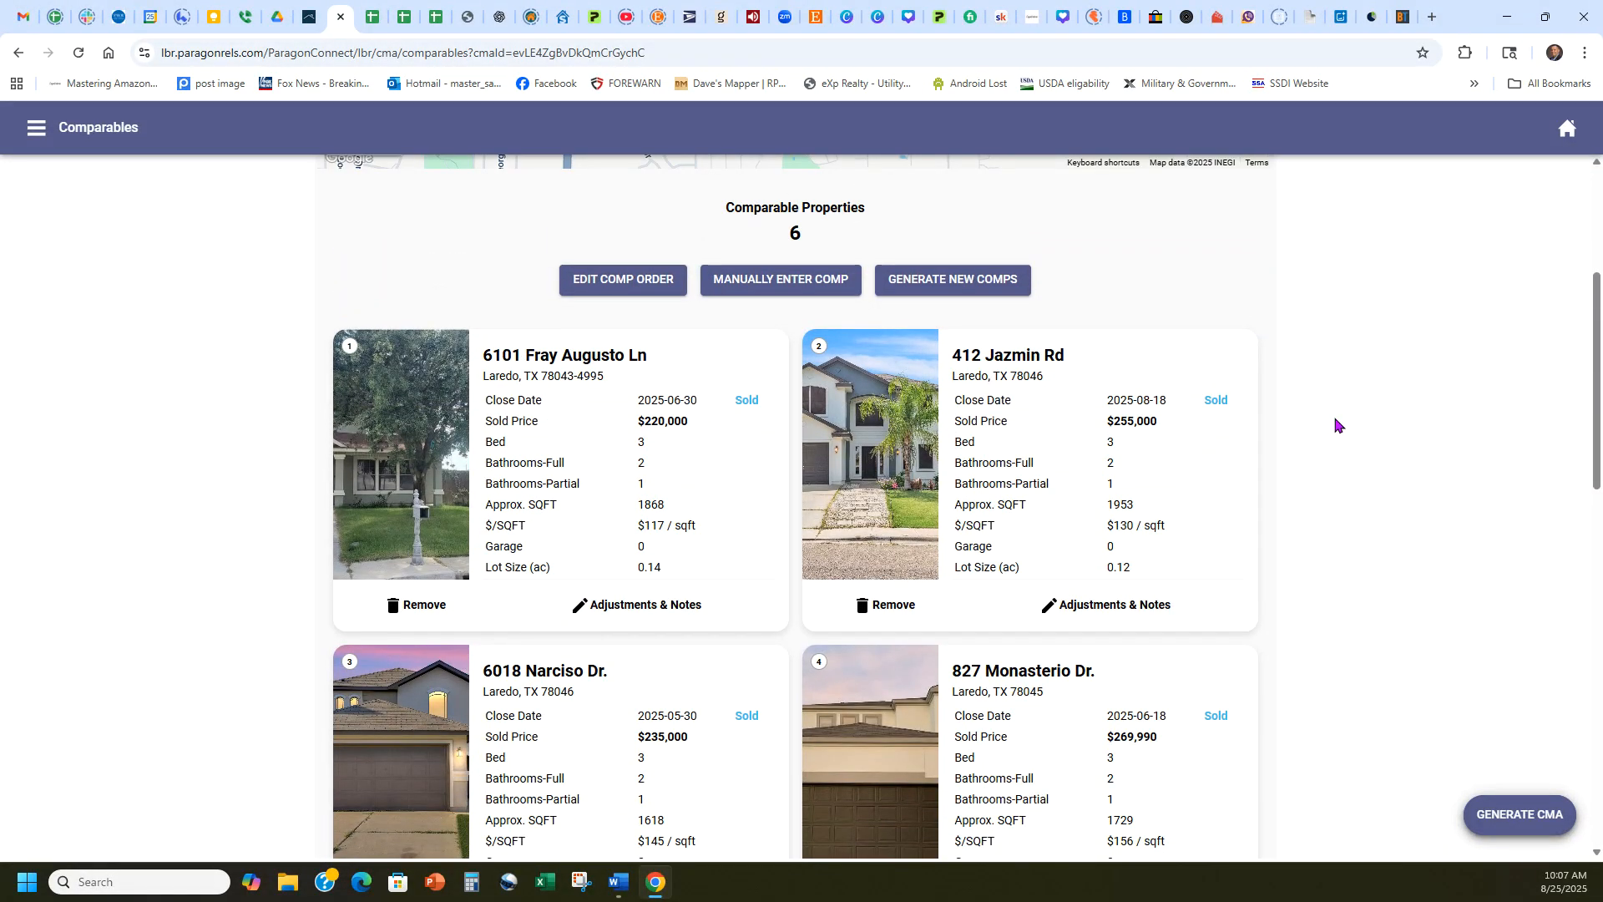
pyautogui.scroll(-4, 1336, 426)
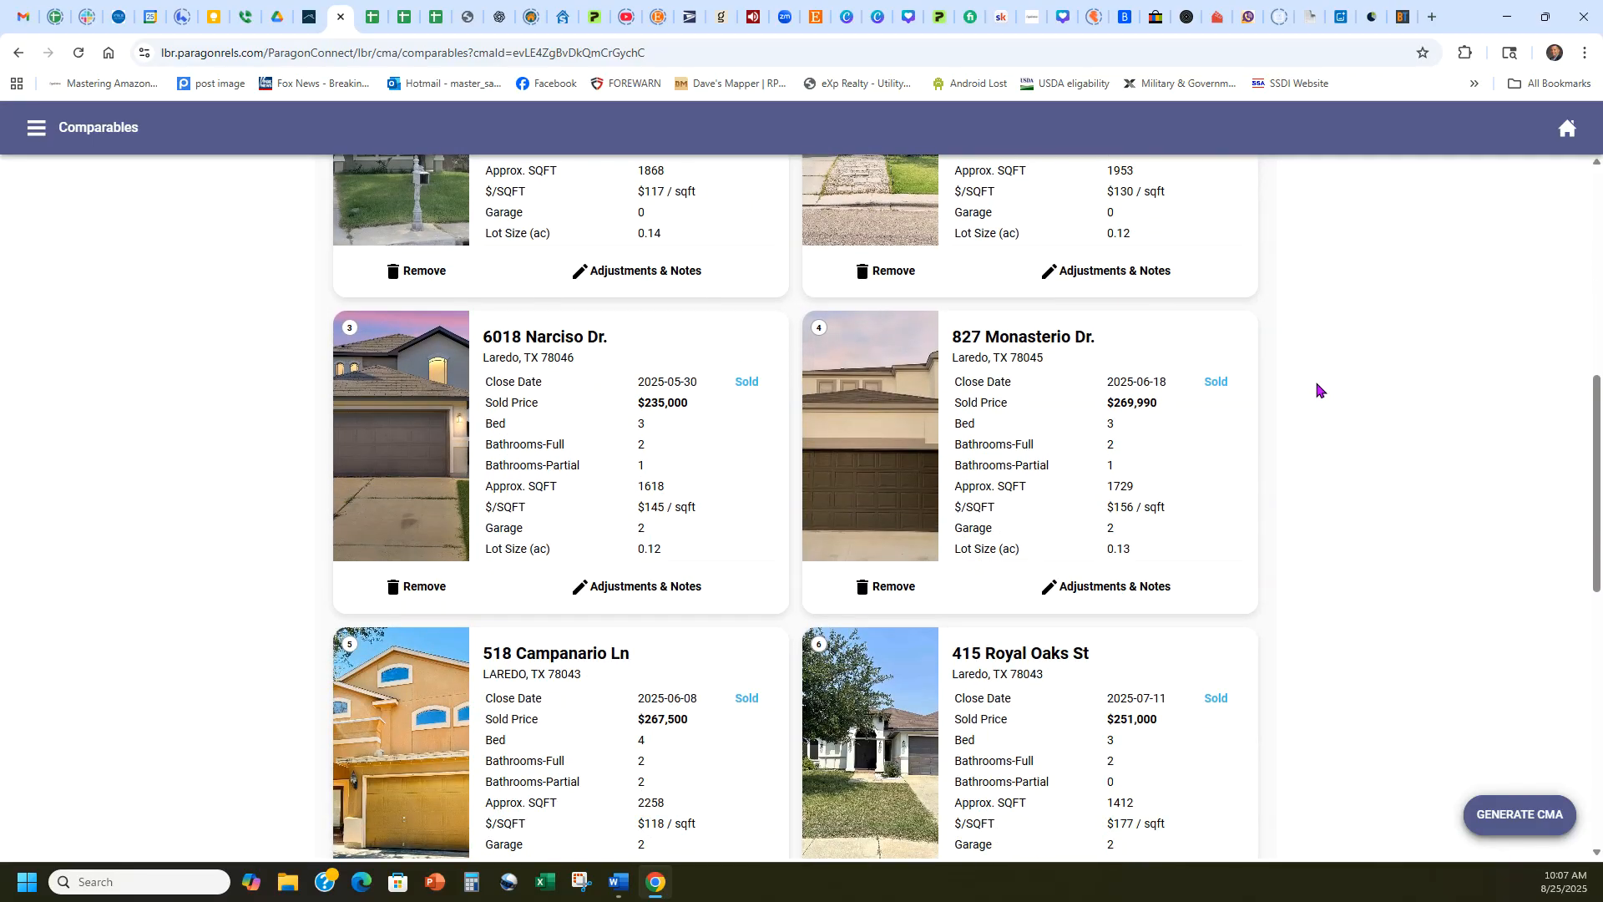
pyautogui.scroll(1, 1256, 512)
pyautogui.click(309, 16)
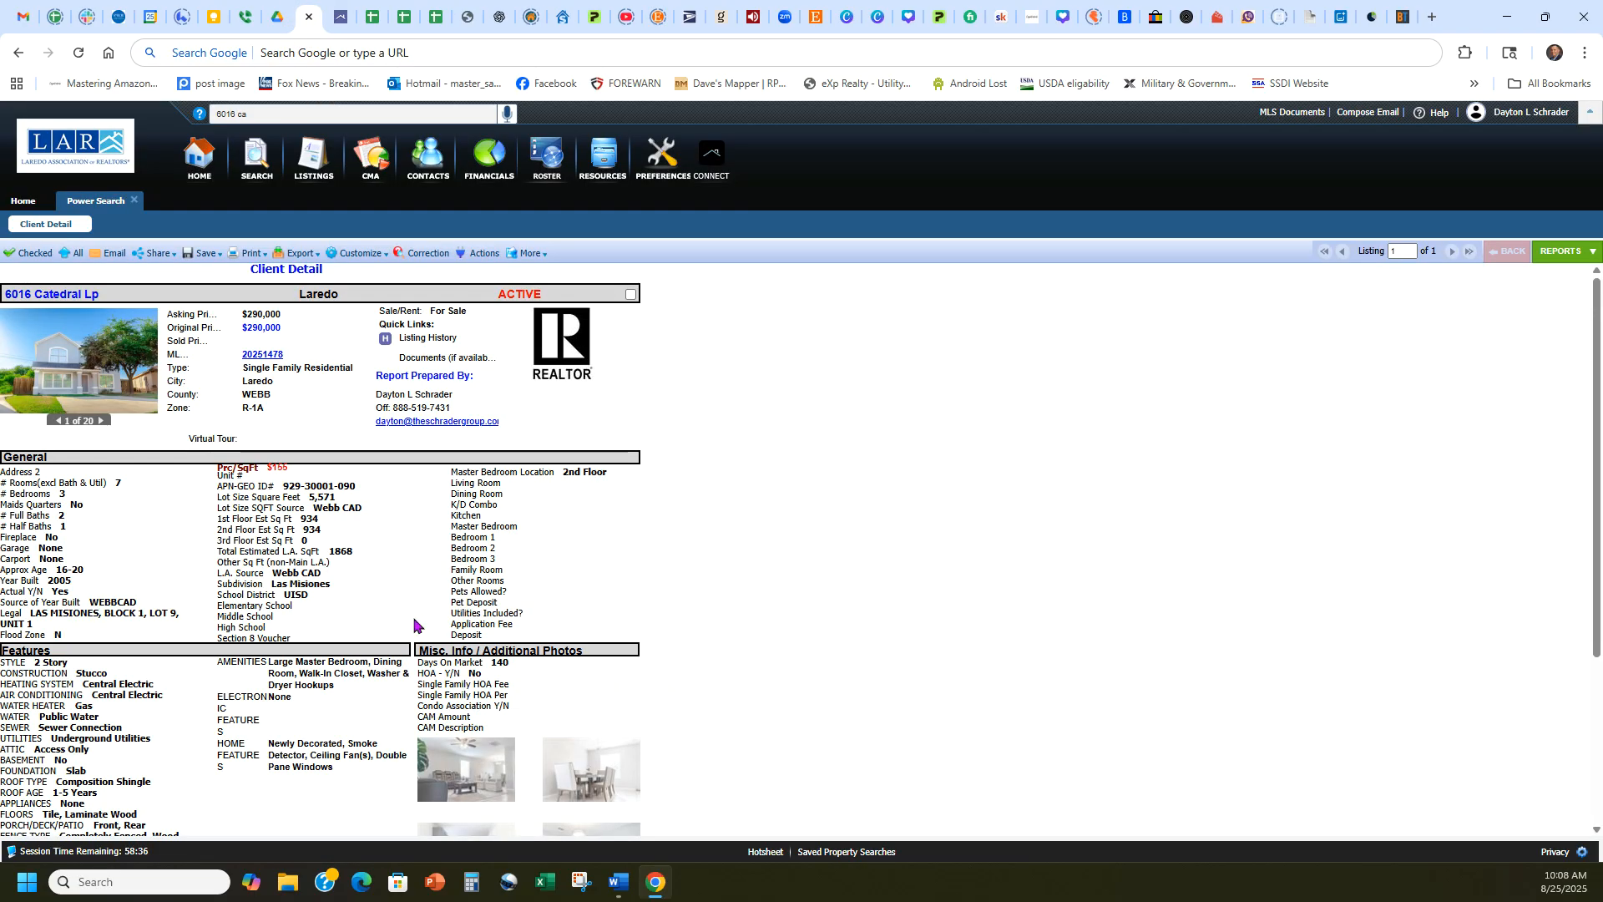
pyautogui.click(469, 881)
pyautogui.moveTo(1602, 177); pyautogui.dragTo(1102, 245)
pyautogui.write('1868*.')
pyautogui.write('15')
pyautogui.press('Return')
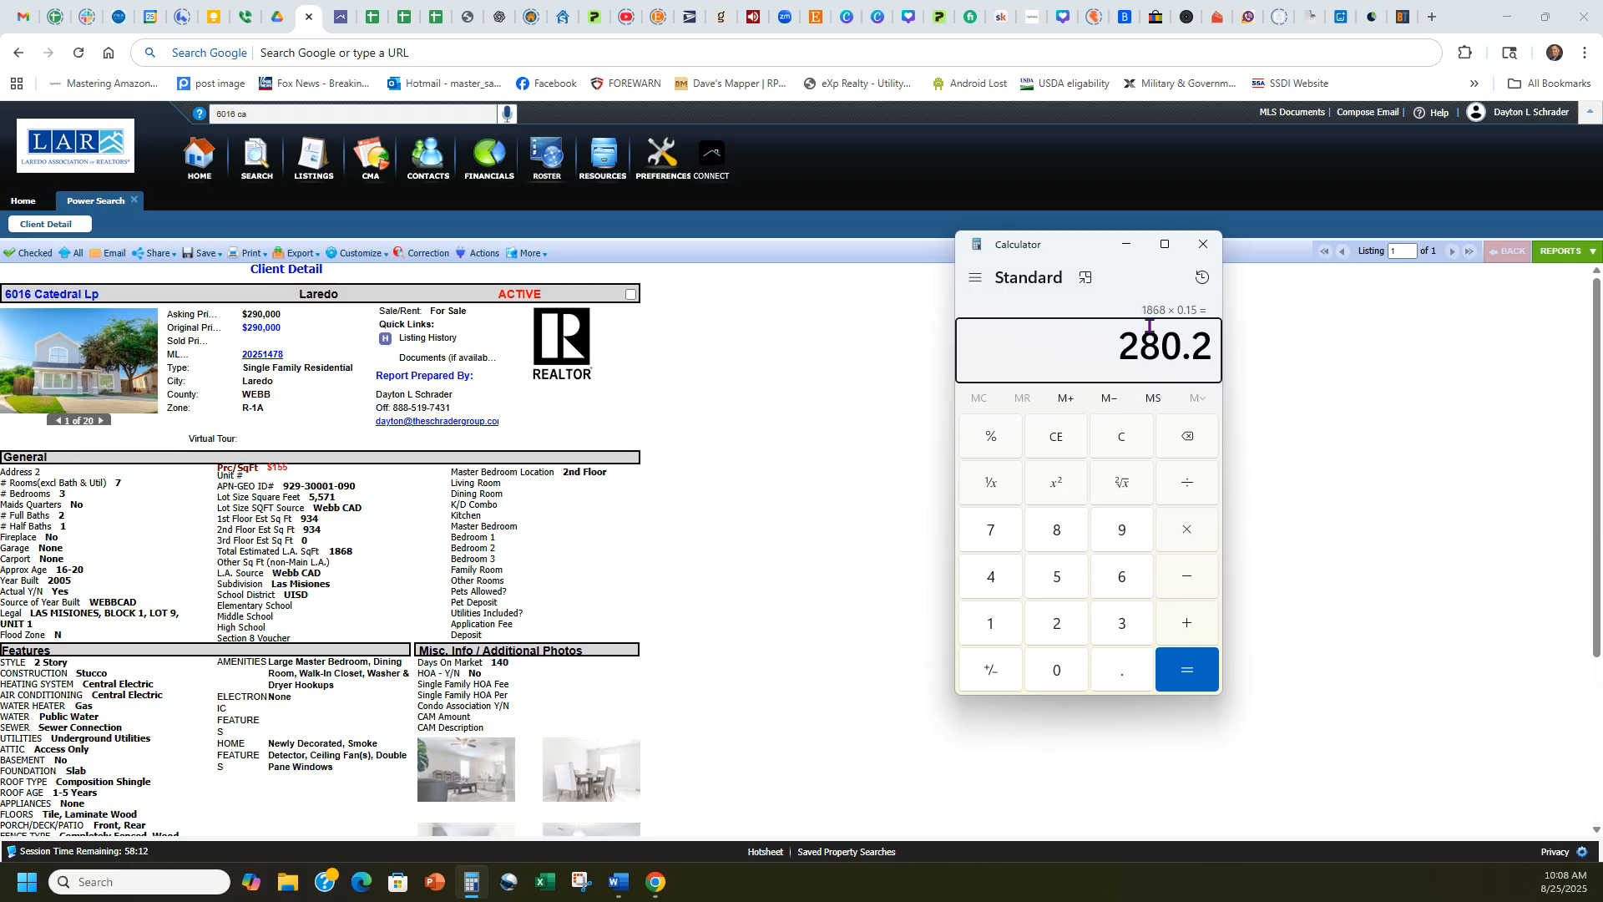
# Return to the comparables and remove the 2258 sq ft and 1412 sq ft homes.
pyautogui.click(340, 17)
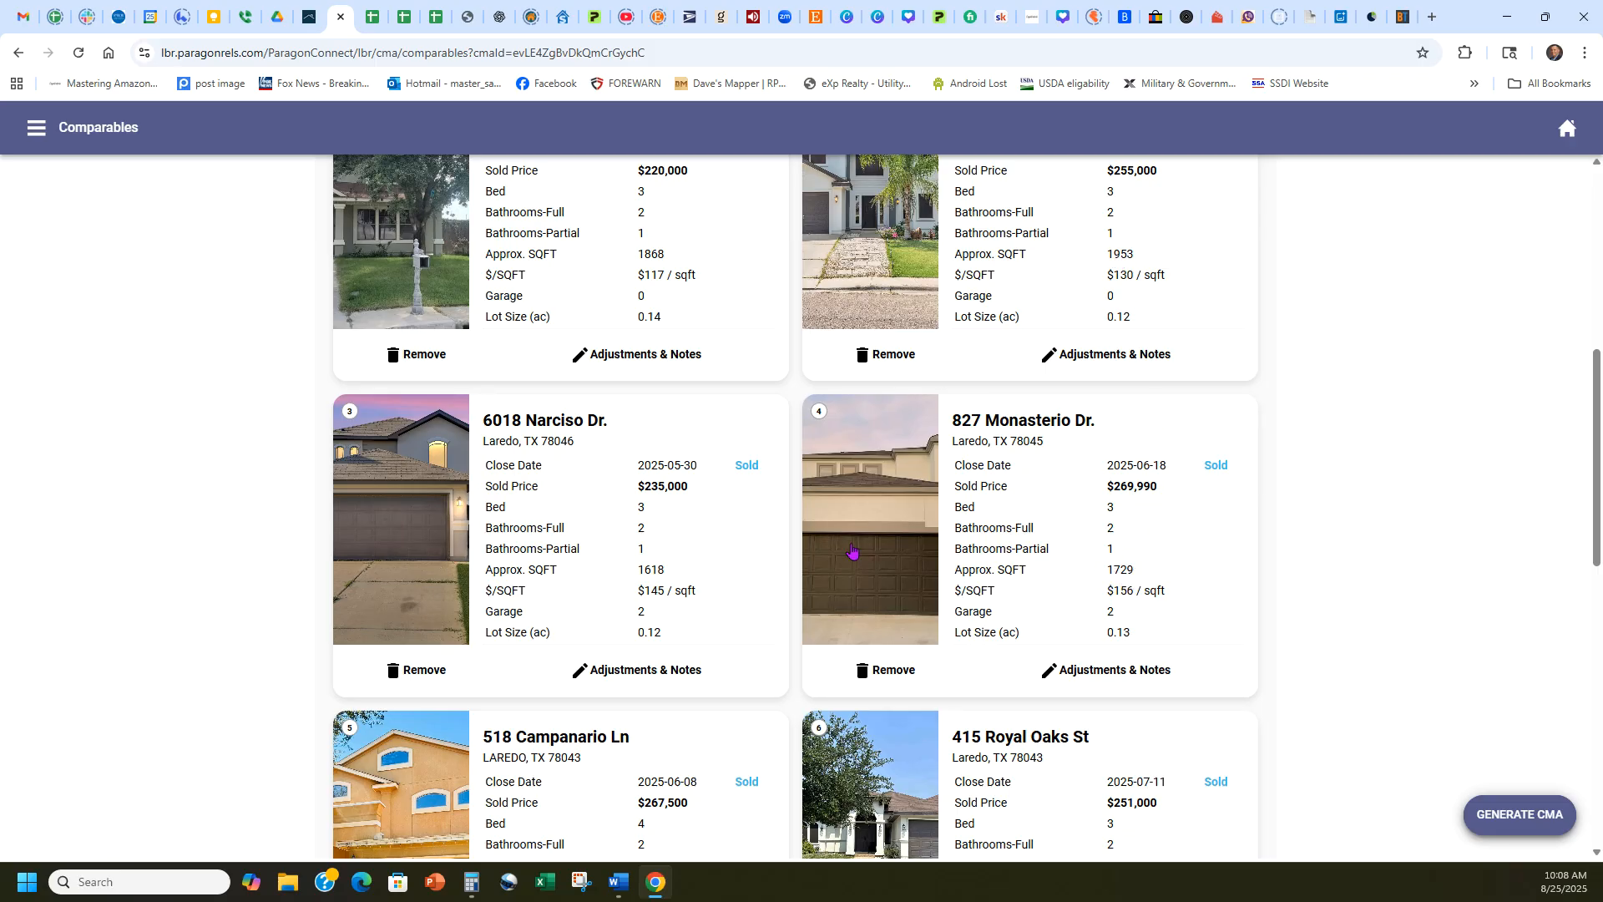
pyautogui.scroll(-2, 652, 565)
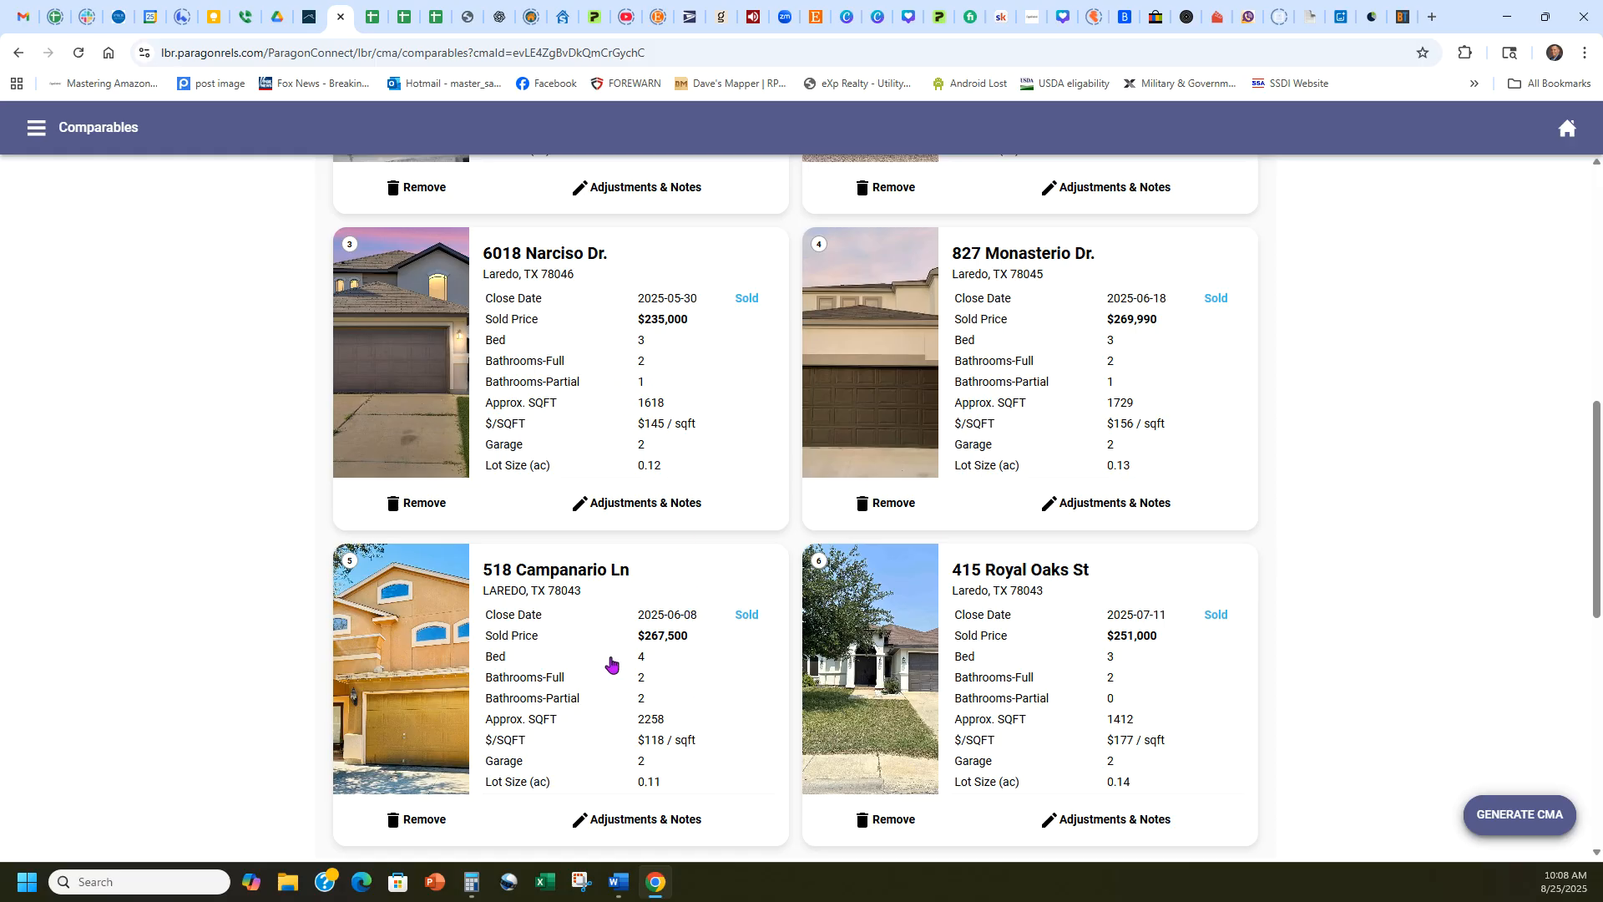
pyautogui.click(425, 820)
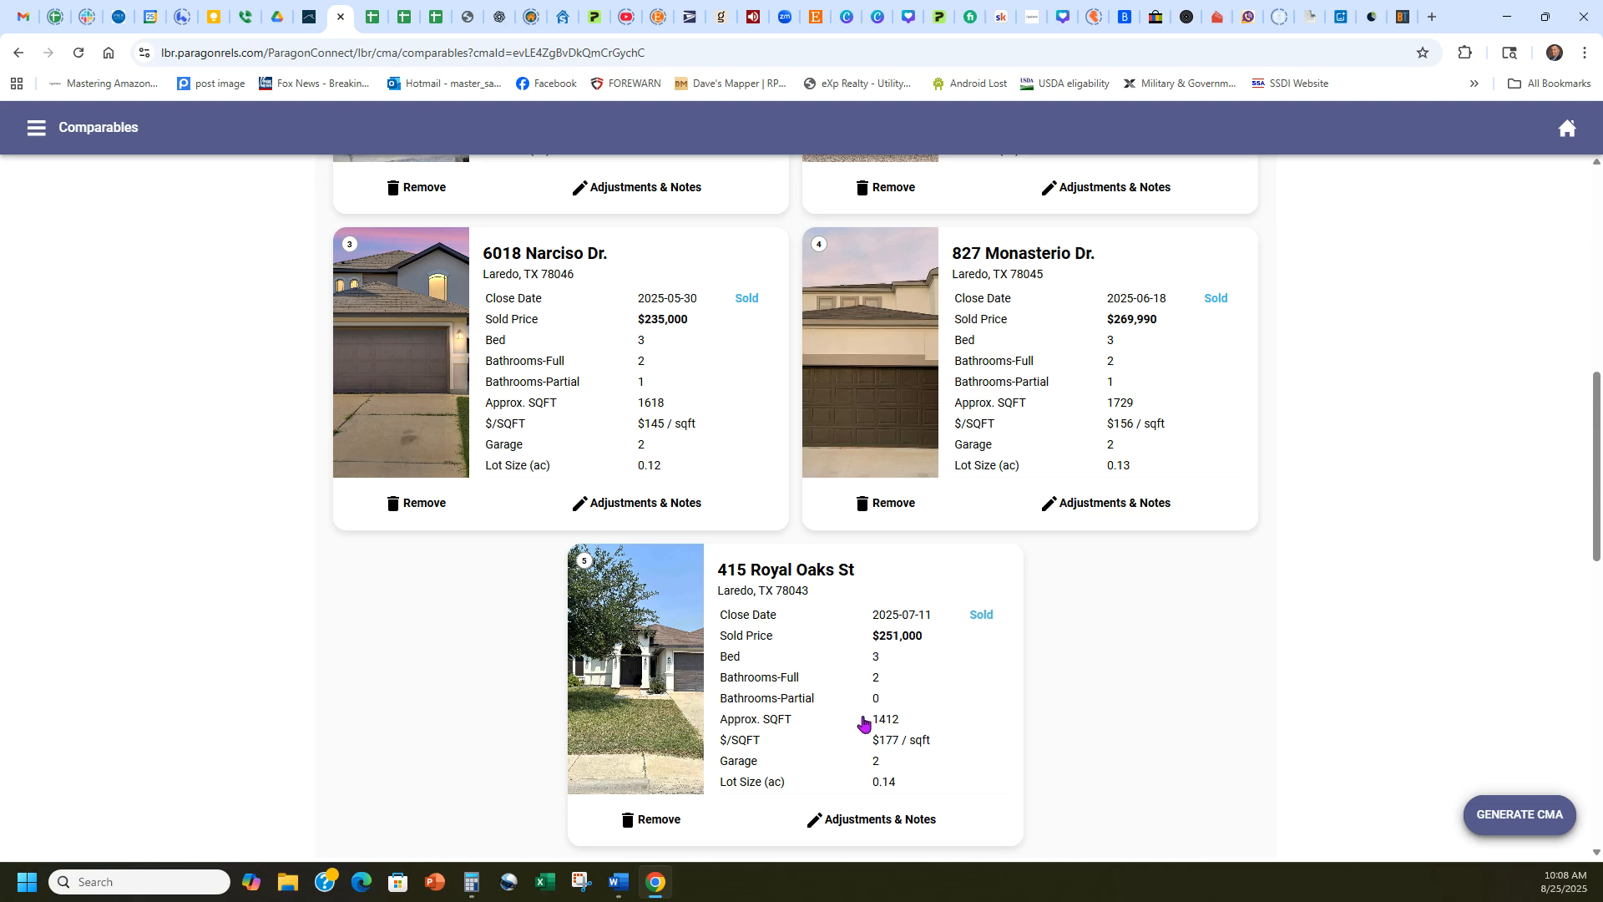
pyautogui.click(643, 820)
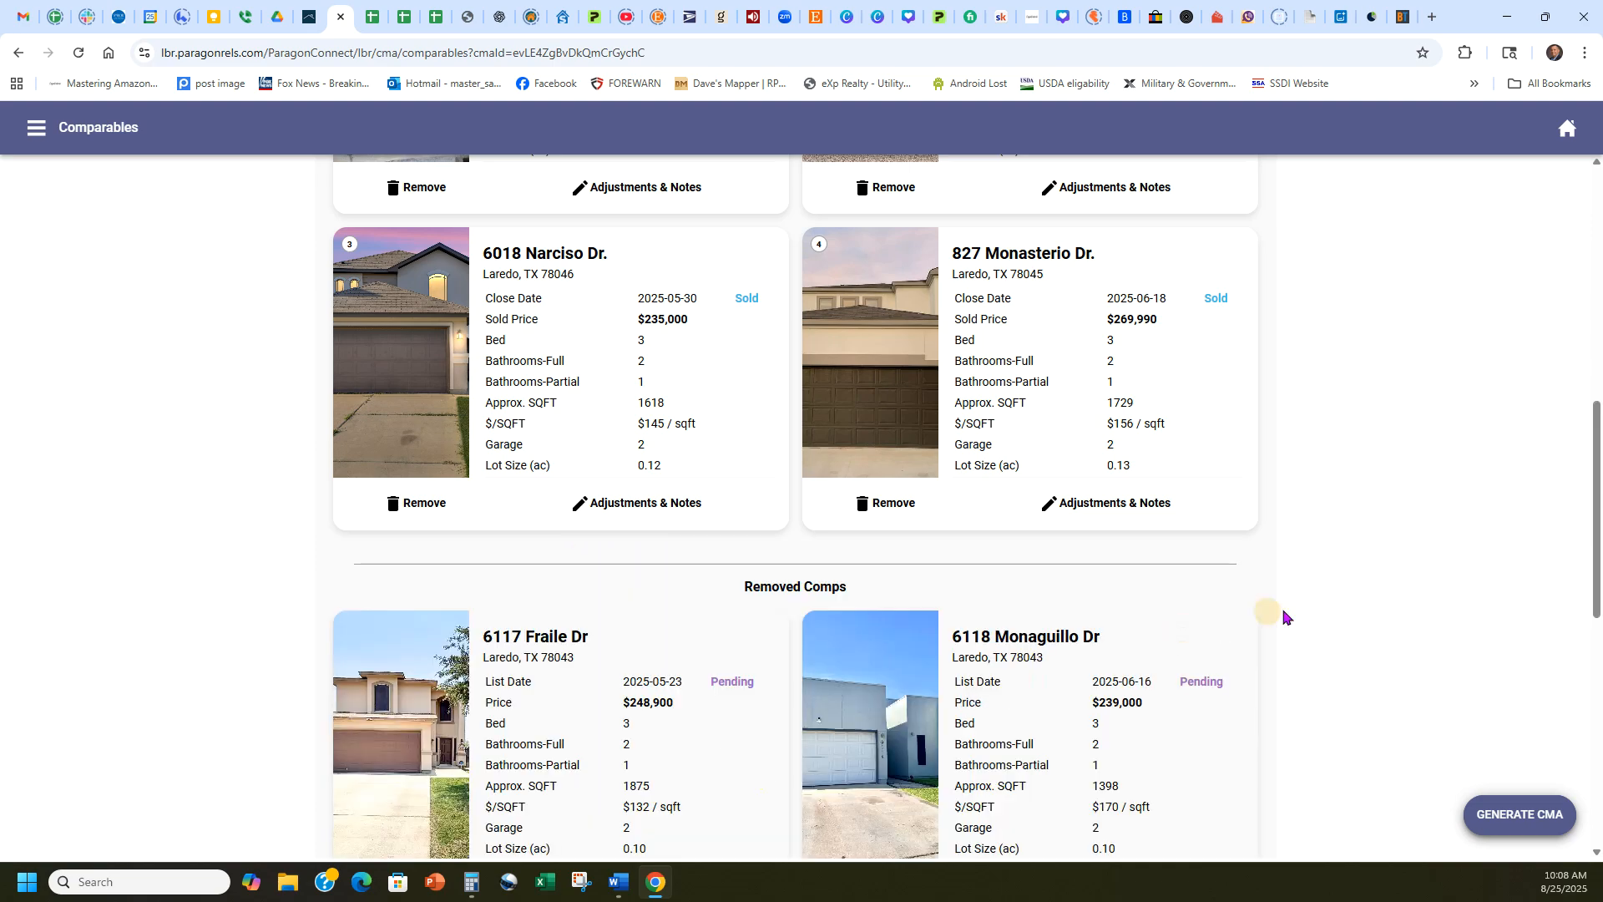
# Review the remaining sold comparables and generate the CMA report from them.
pyautogui.scroll(4, 1350, 639)
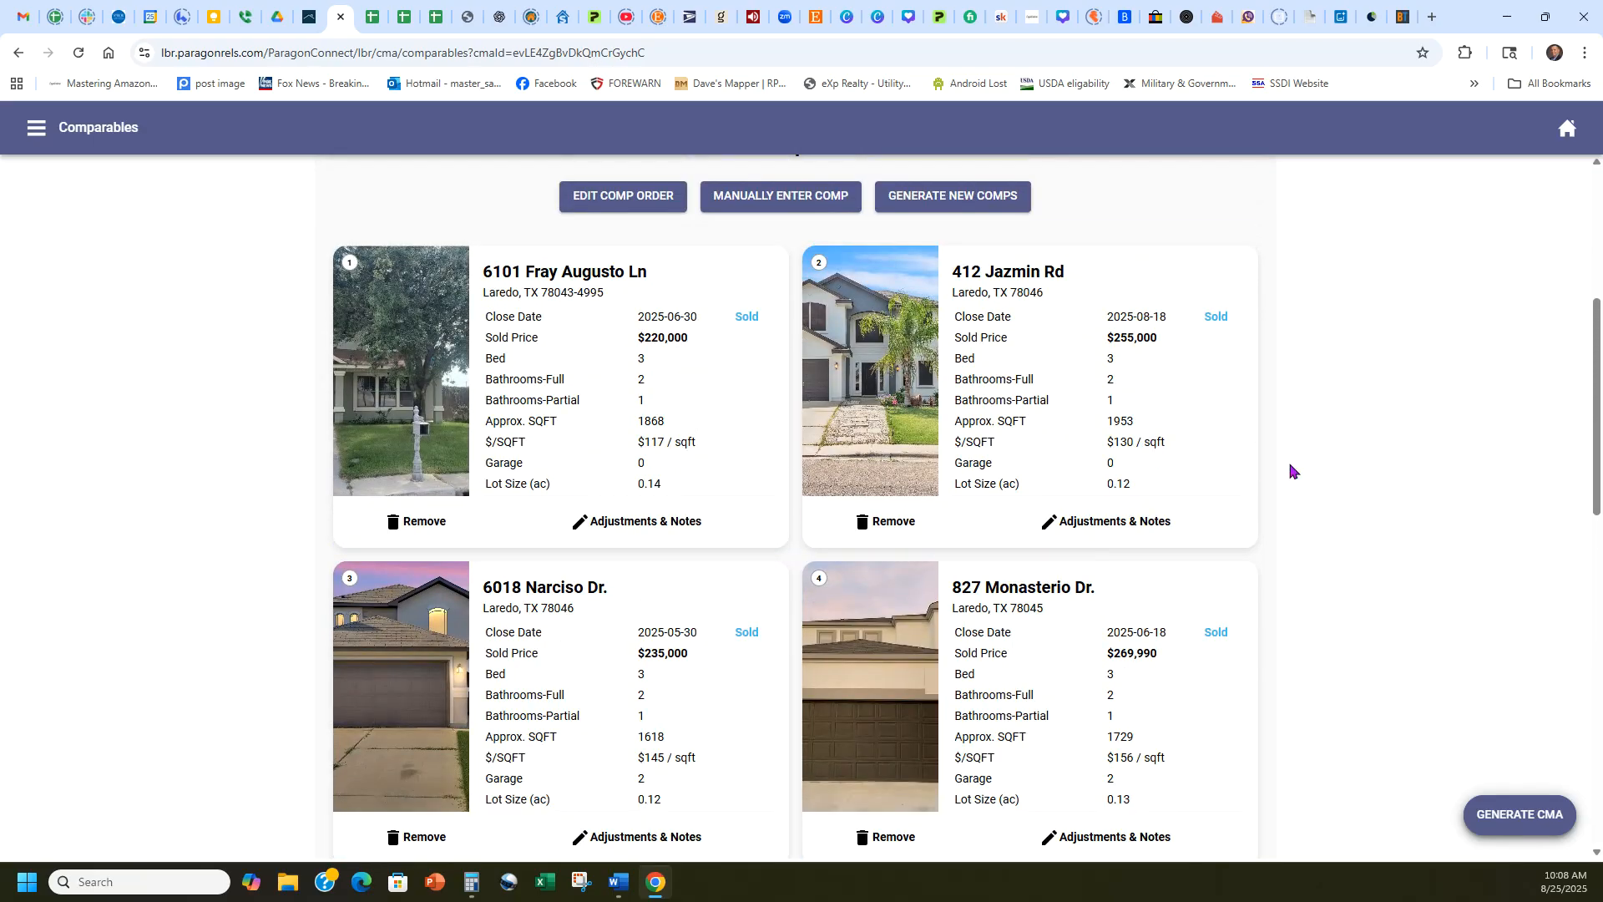
pyautogui.scroll(-1, 1290, 470)
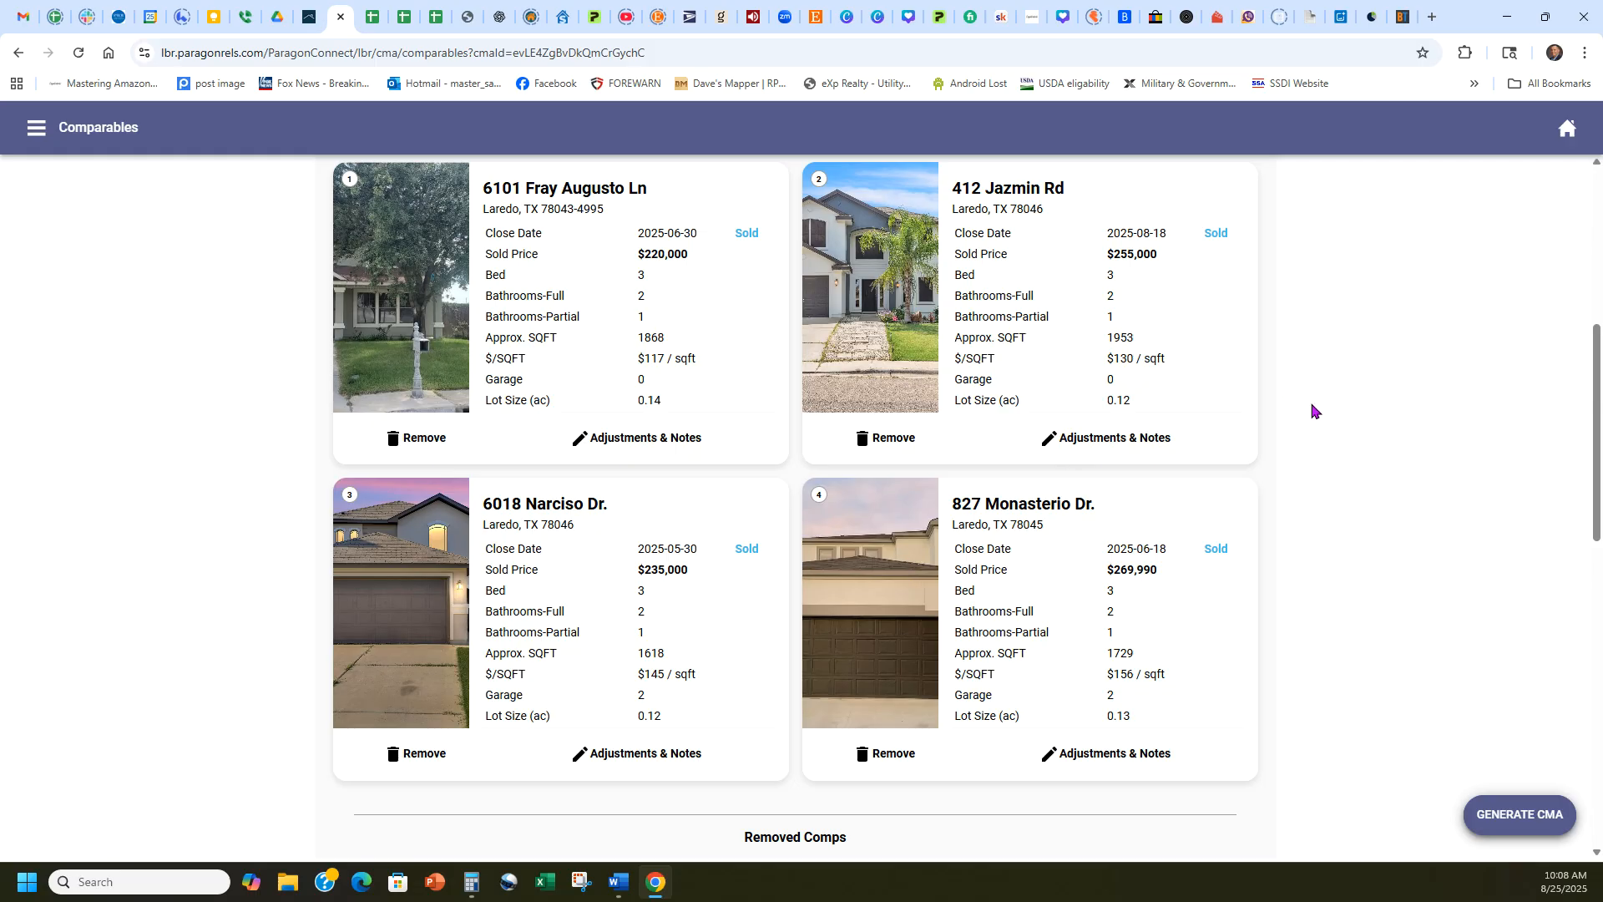
pyautogui.scroll(5, 1328, 393)
pyautogui.scroll(-3, 1369, 384)
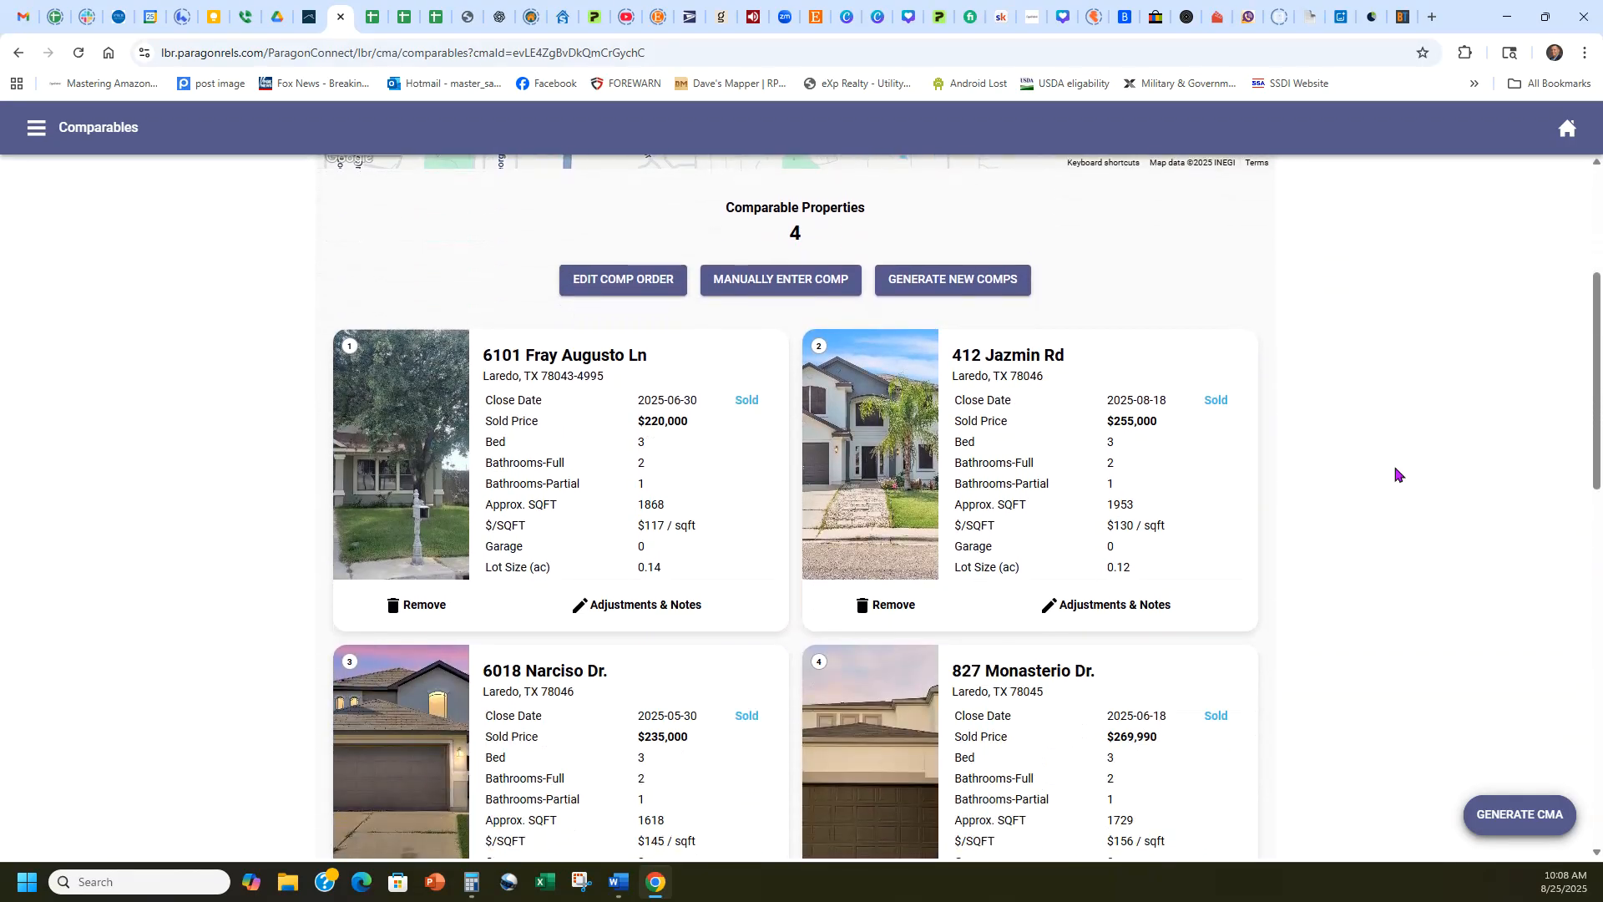
pyautogui.scroll(-1, 1378, 585)
pyautogui.click(1499, 823)
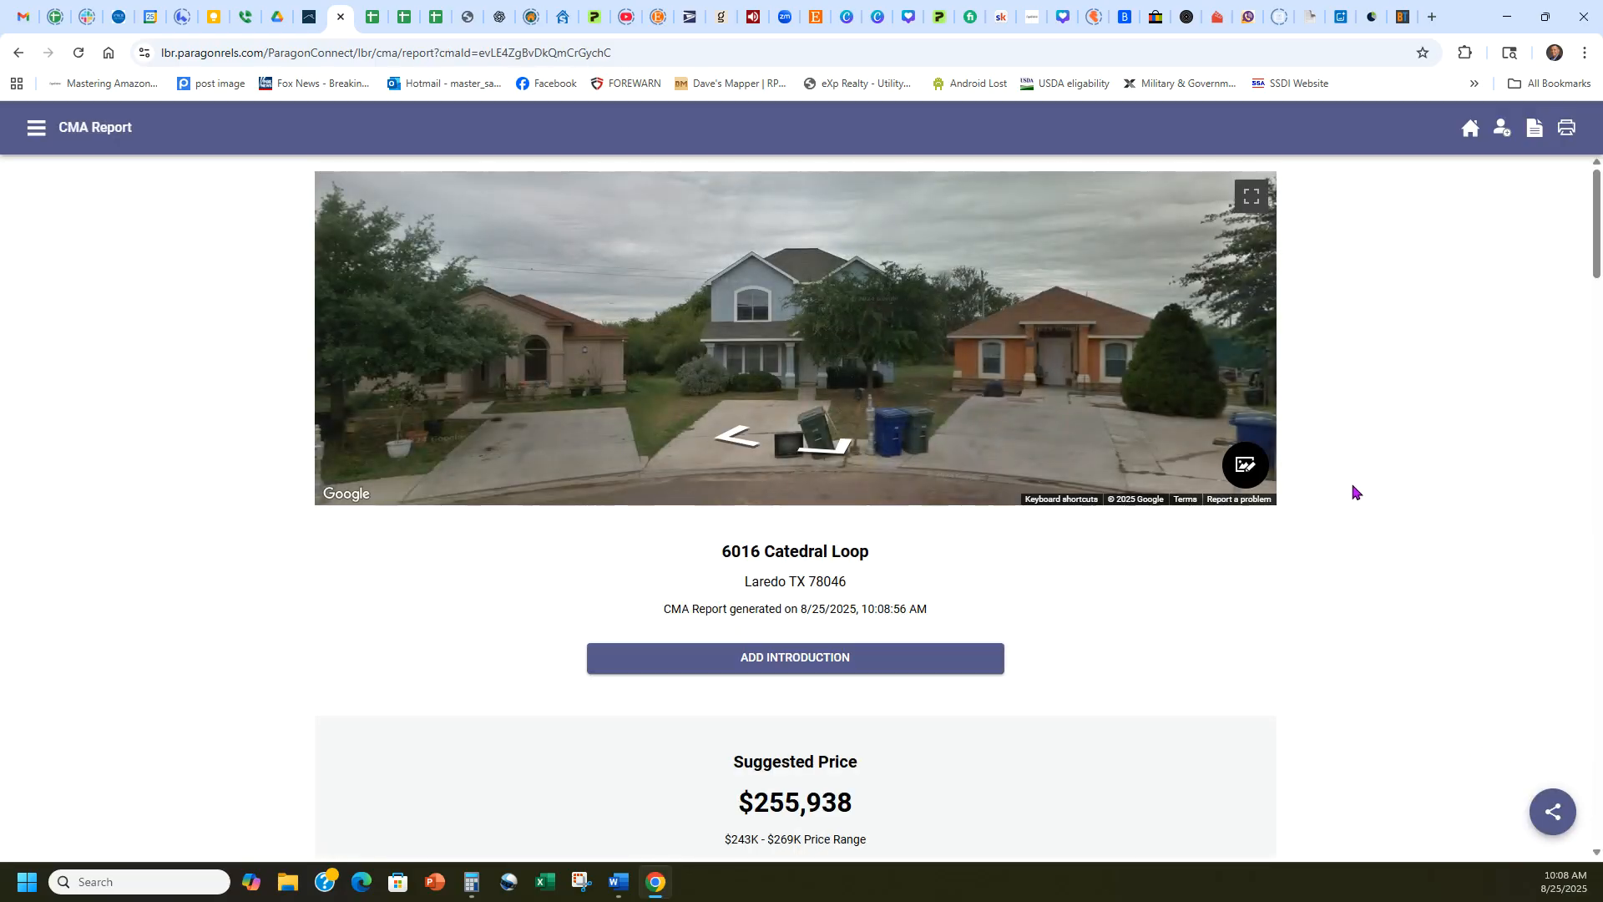
# Examine the report's suggested price and price range and compare them with the asking price on the MLS listing.
pyautogui.scroll(-3, 1370, 449)
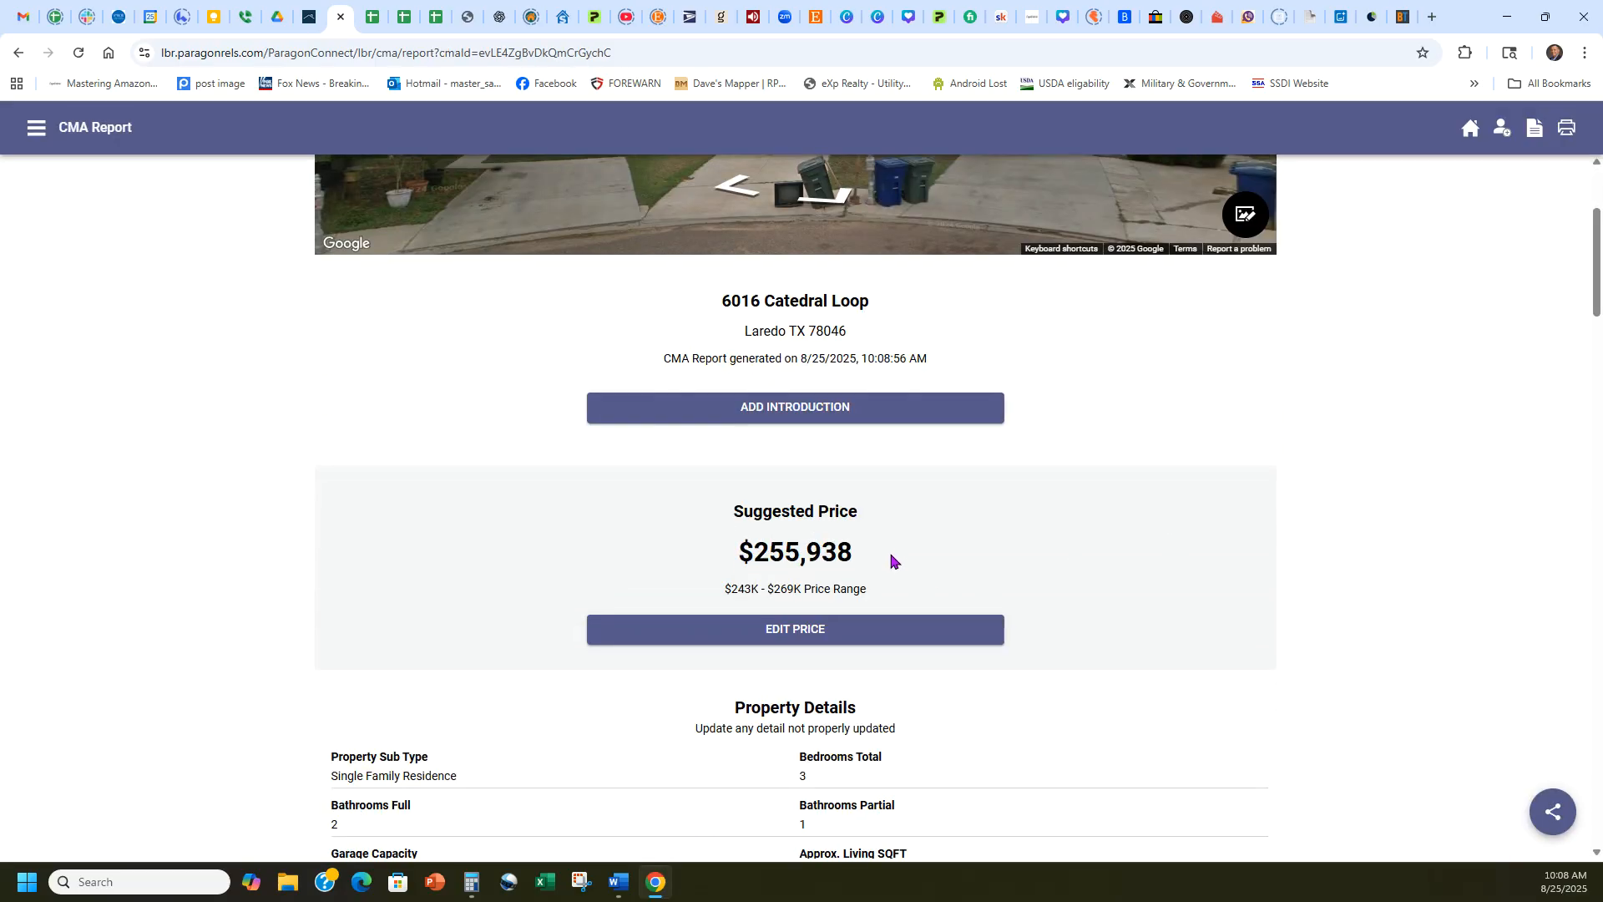
pyautogui.moveTo(856, 560); pyautogui.dragTo(729, 590)
pyautogui.click(777, 575)
pyautogui.click(682, 540)
pyautogui.click(278, 17)
pyautogui.click(309, 17)
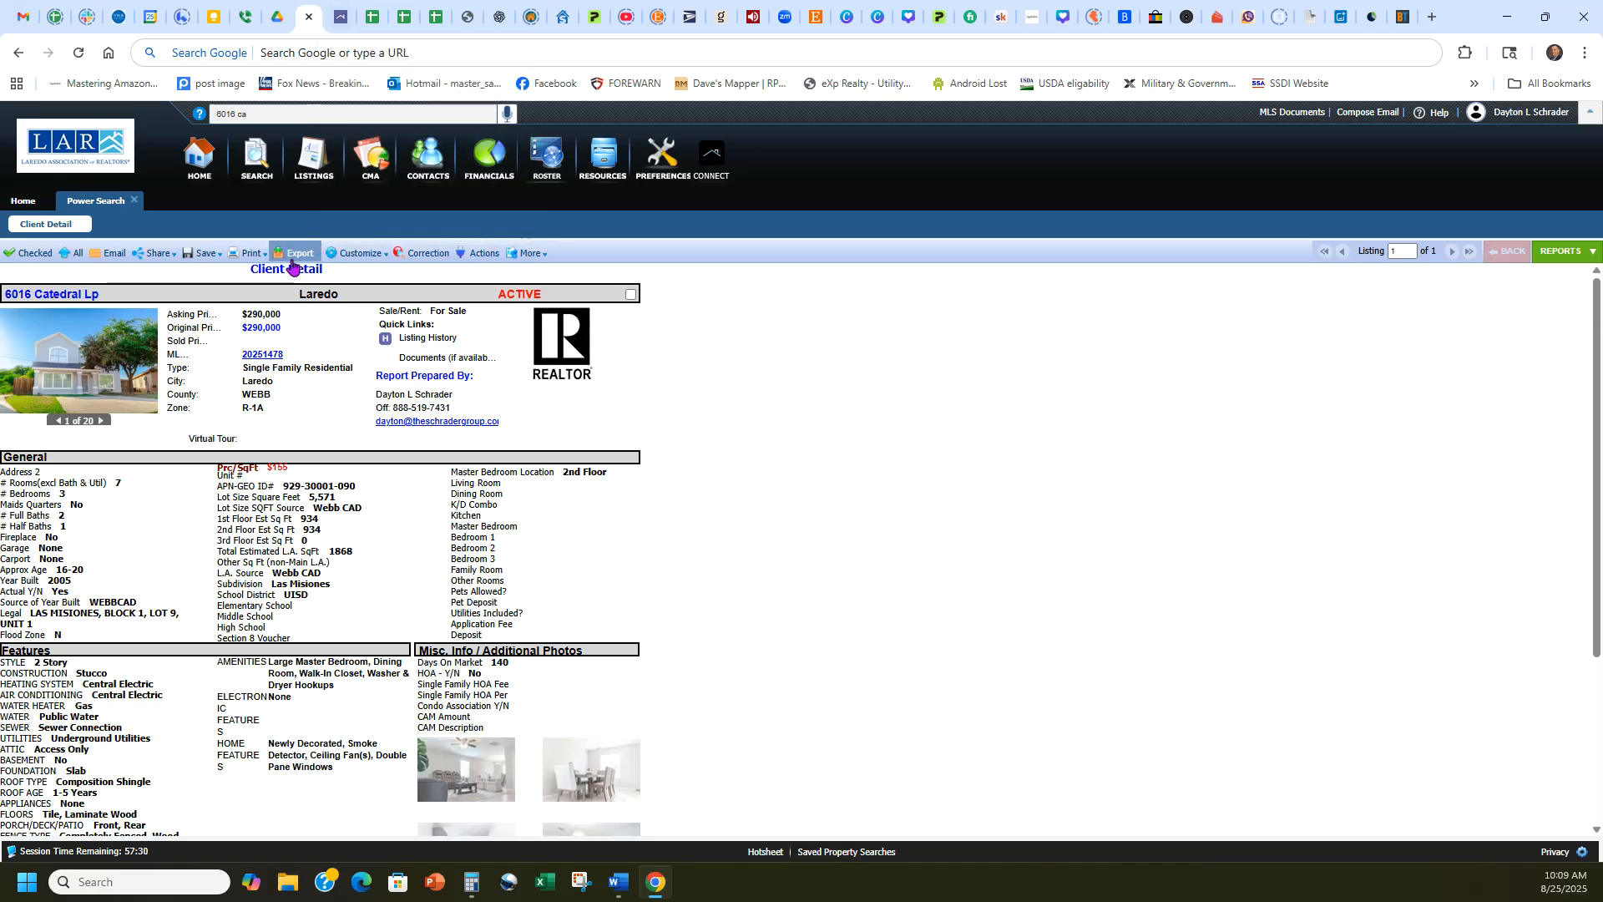
pyautogui.click(336, 10)
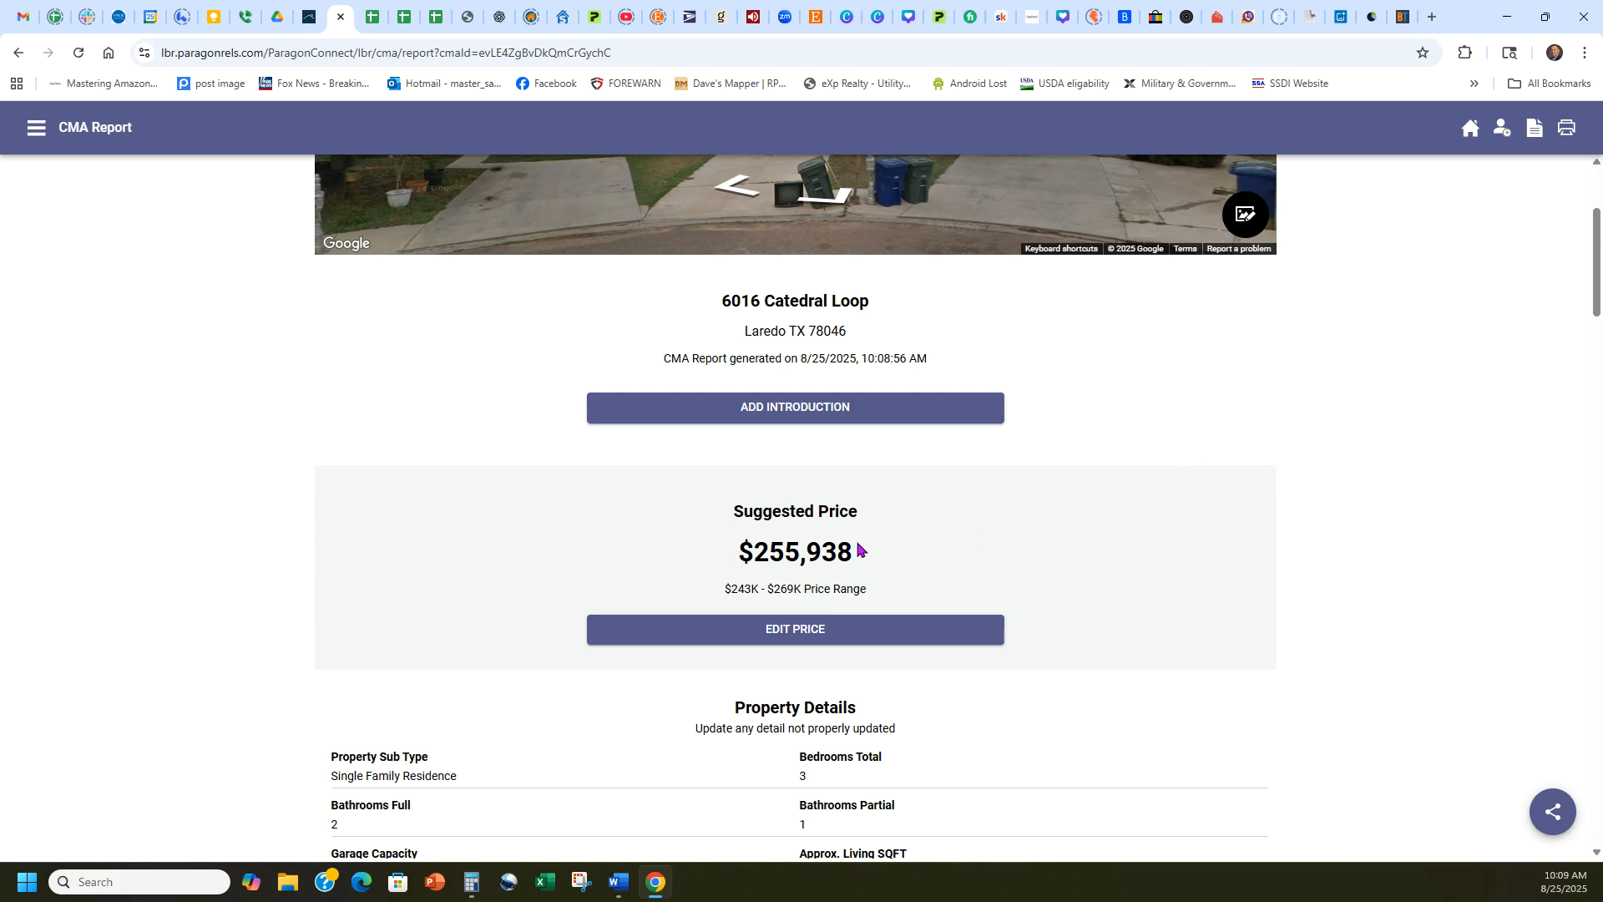
pyautogui.scroll(3, 1120, 541)
pyautogui.scroll(-10, 1340, 472)
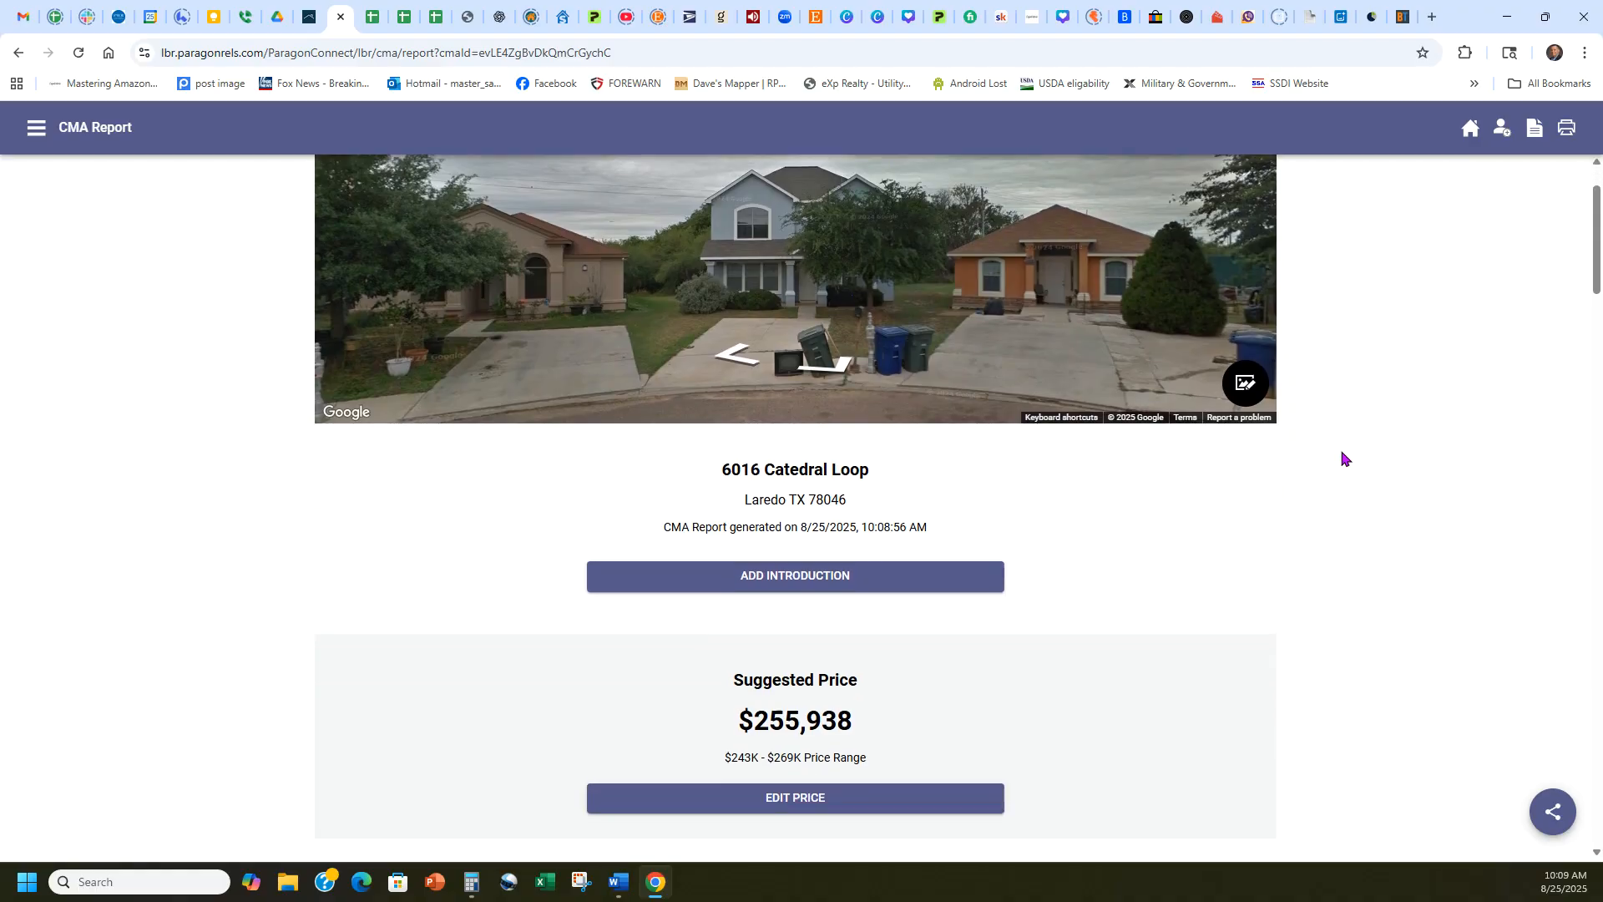
# Review the CMA report's subject details, comparables map, four sold comparables and comparable pricing summary.
pyautogui.scroll(-8, 1353, 454)
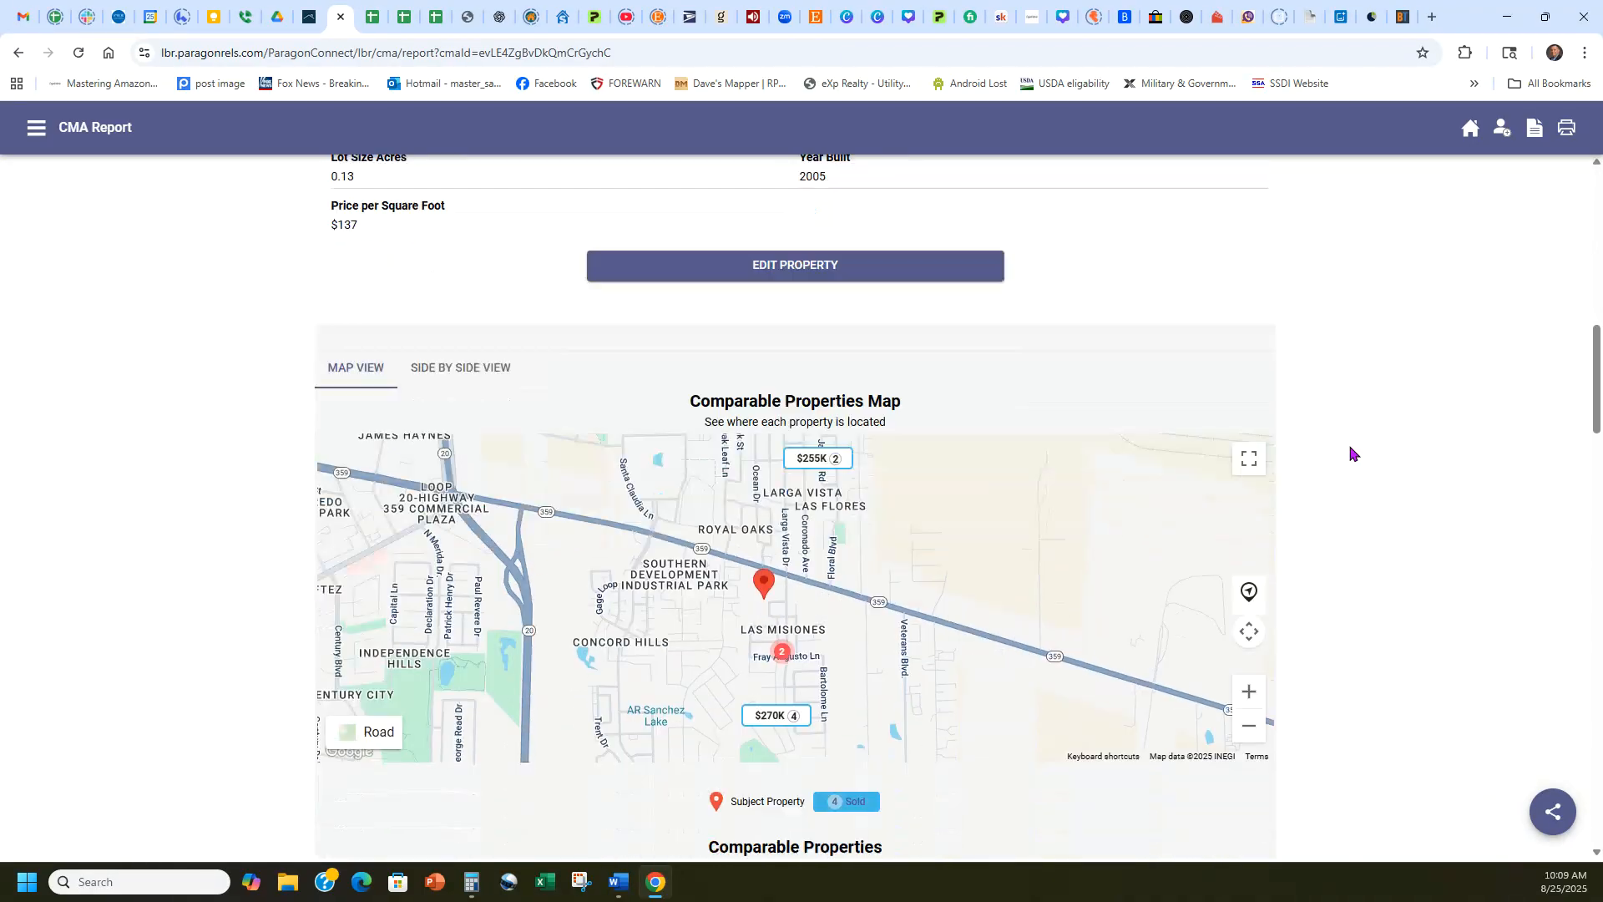
pyautogui.scroll(-8, 1353, 453)
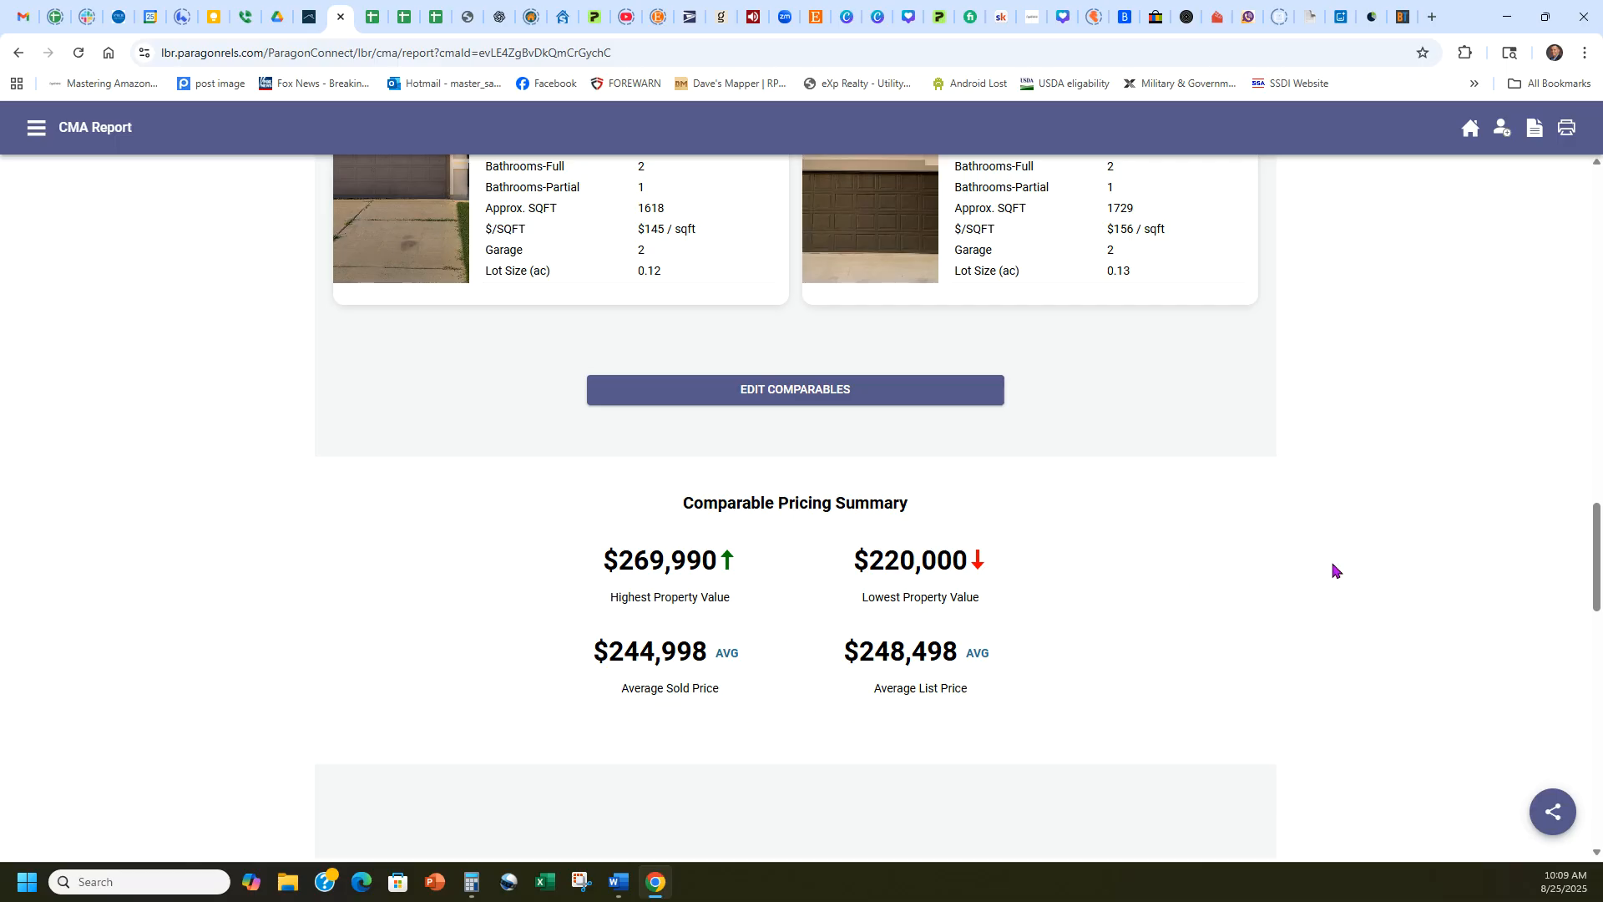
pyautogui.scroll(20, 1392, 549)
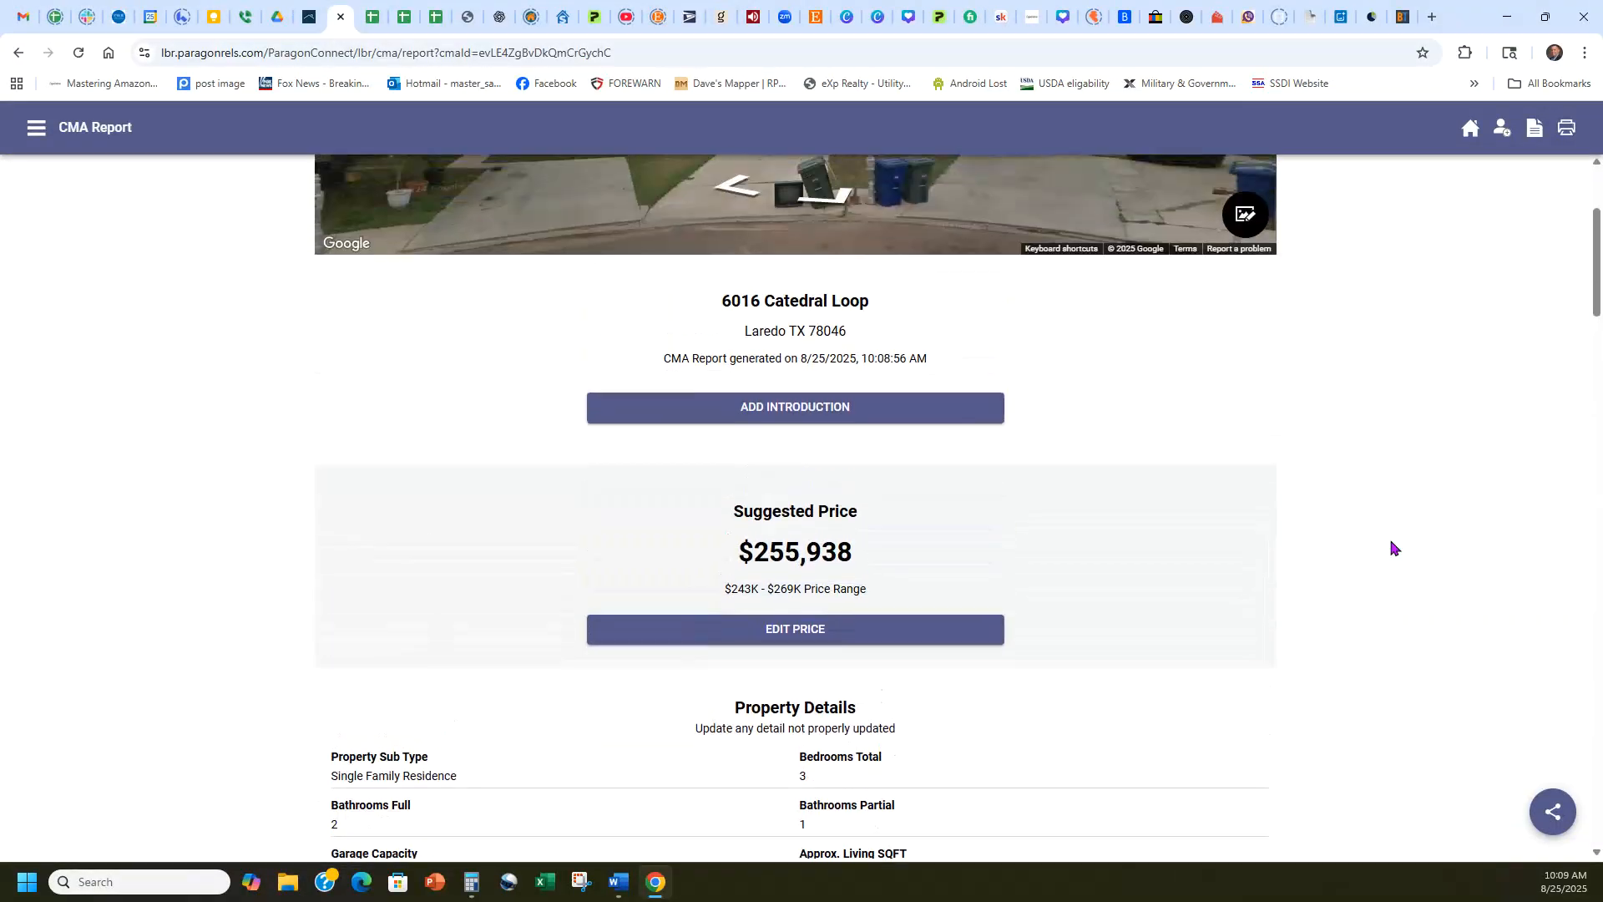
pyautogui.scroll(3, 1370, 530)
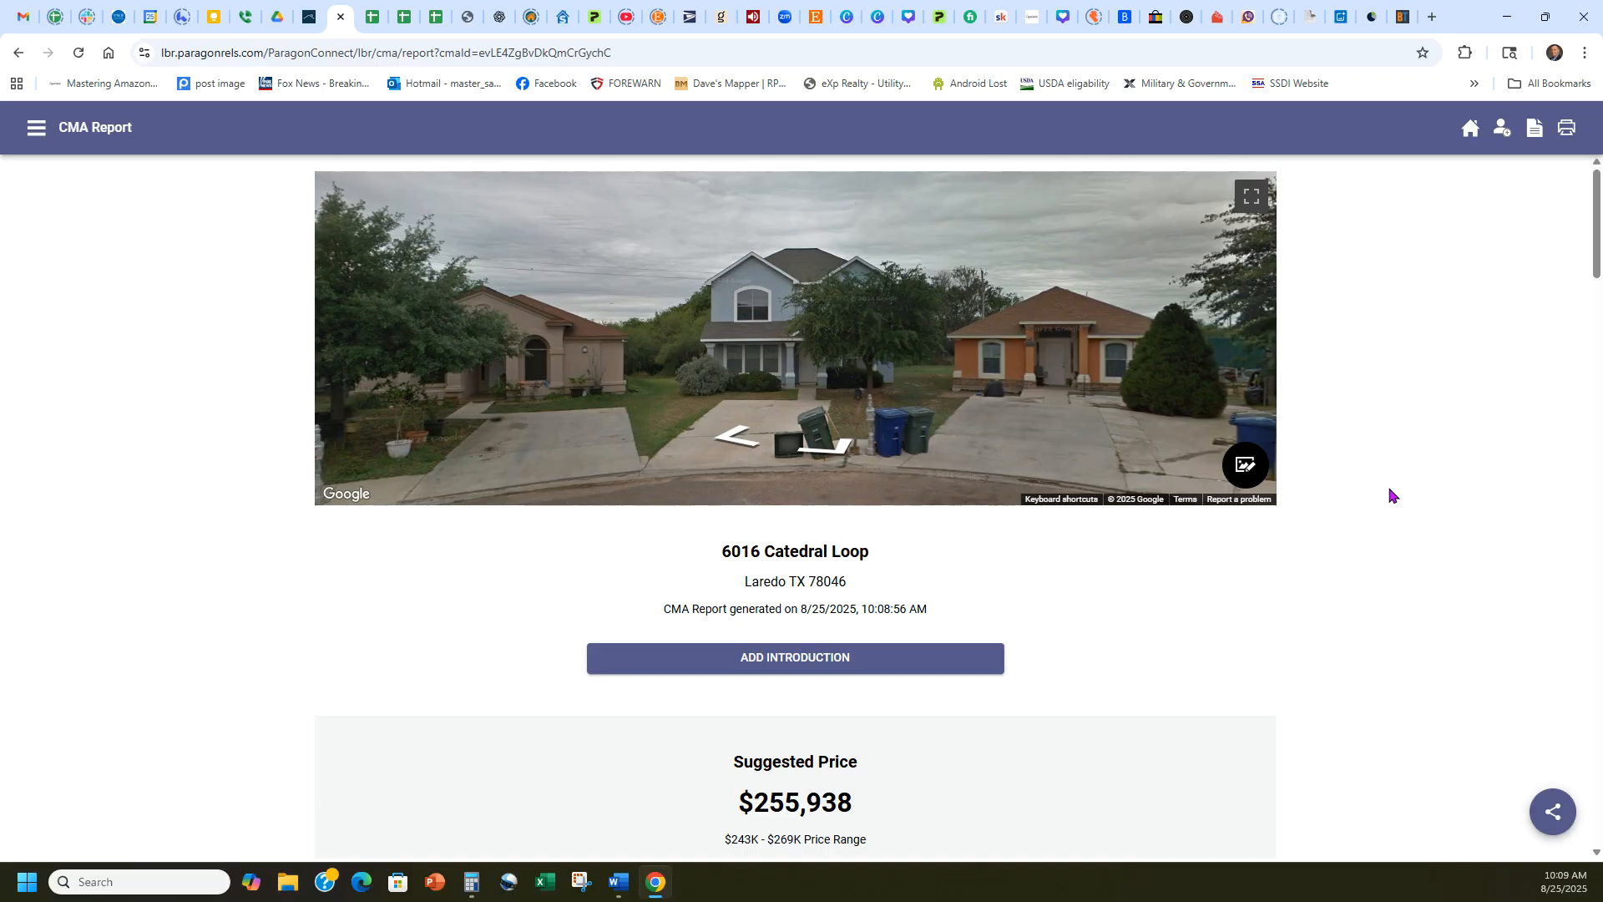
pyautogui.scroll(-5, 1355, 524)
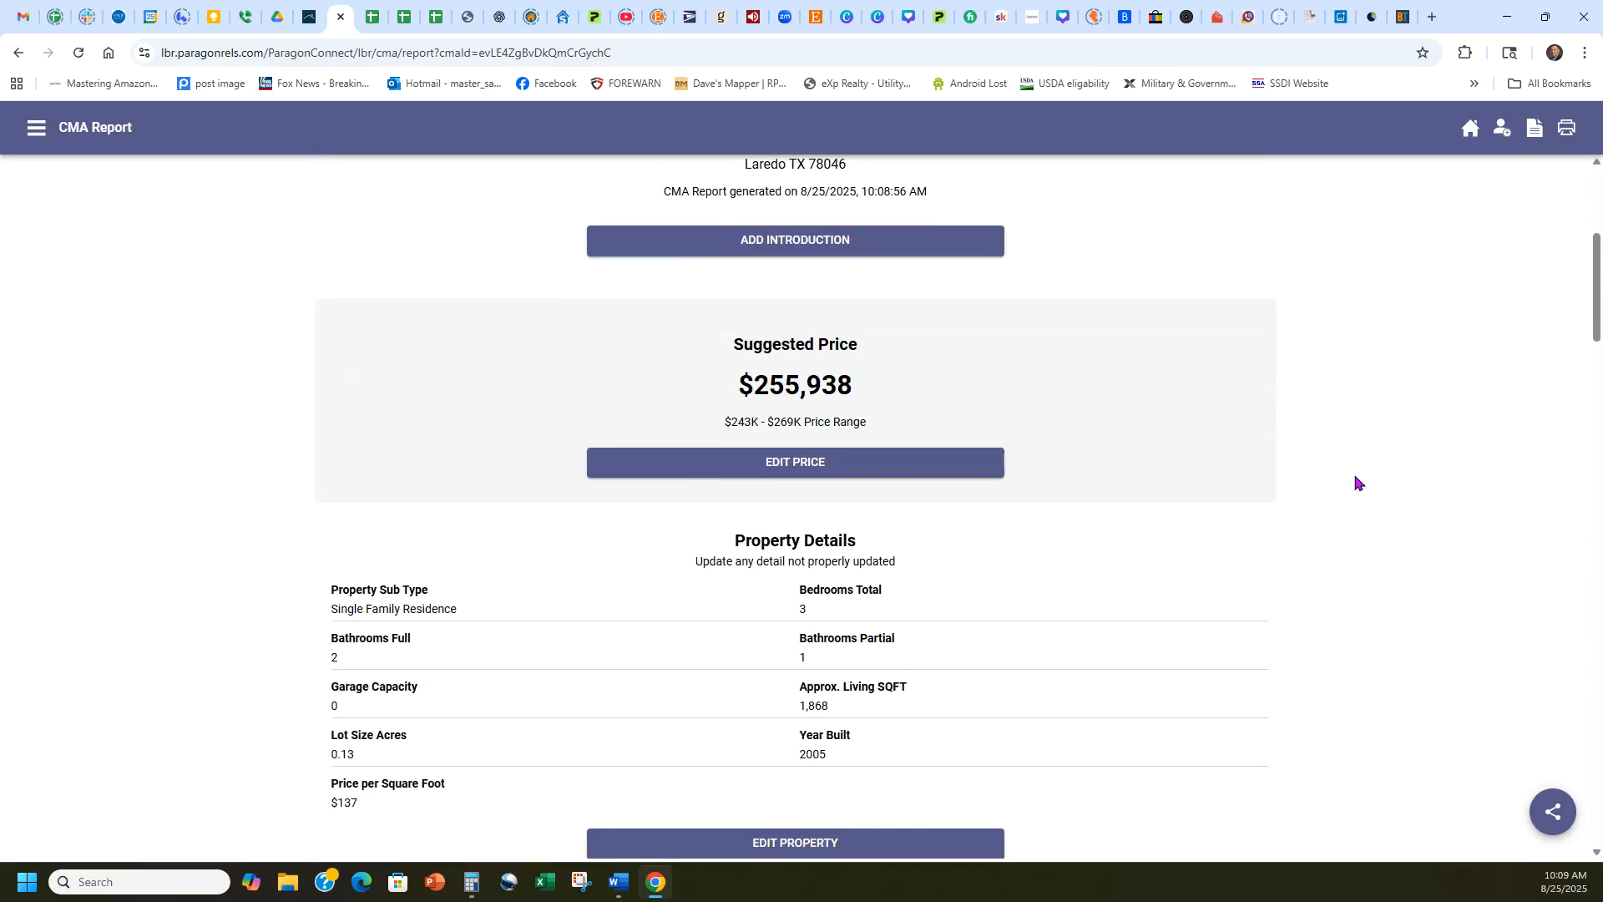
pyautogui.scroll(-17, 1357, 482)
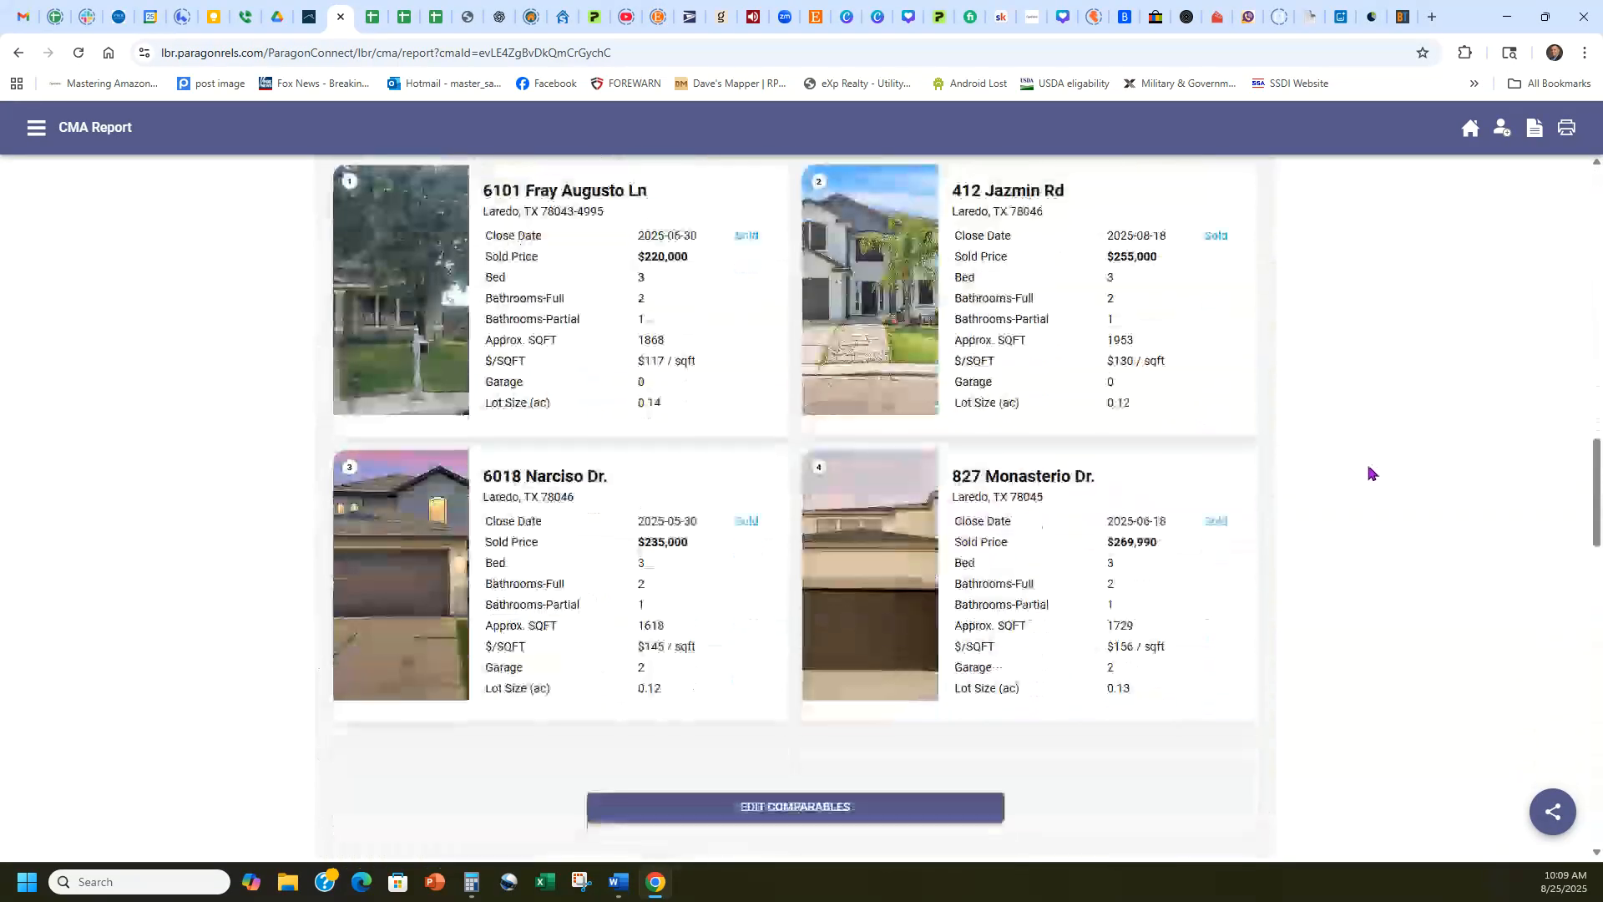
pyautogui.scroll(2, 1379, 466)
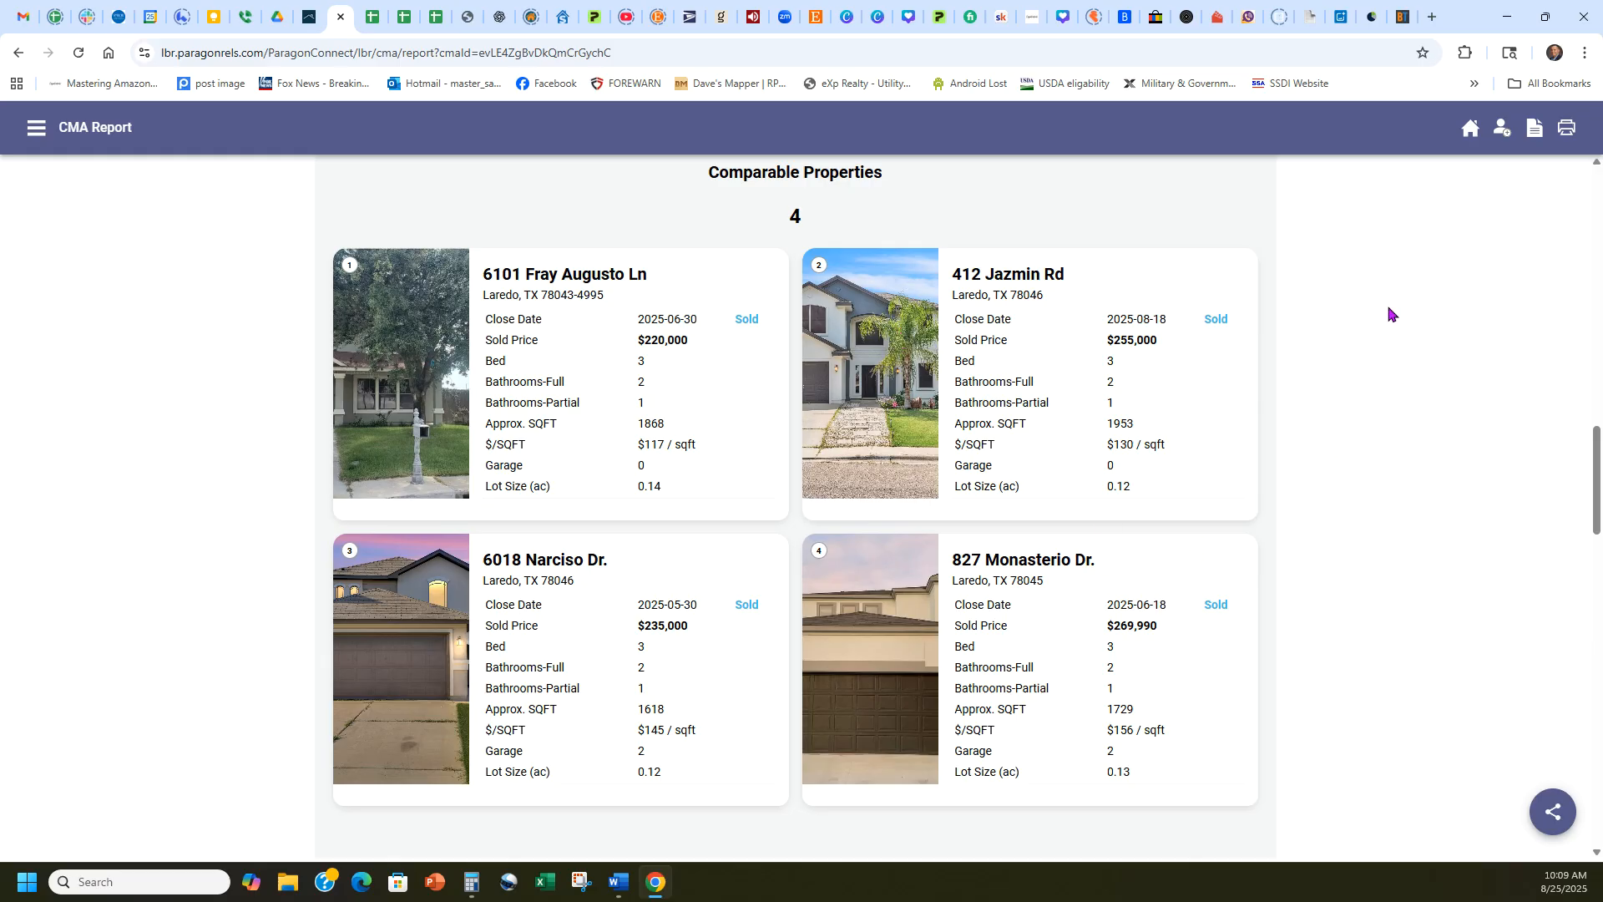
# Look up the subject's total living area on the MLS listing and set the Sq Ft Adjustment worksheet's subject square footage to 1868.
pyautogui.click(369, 15)
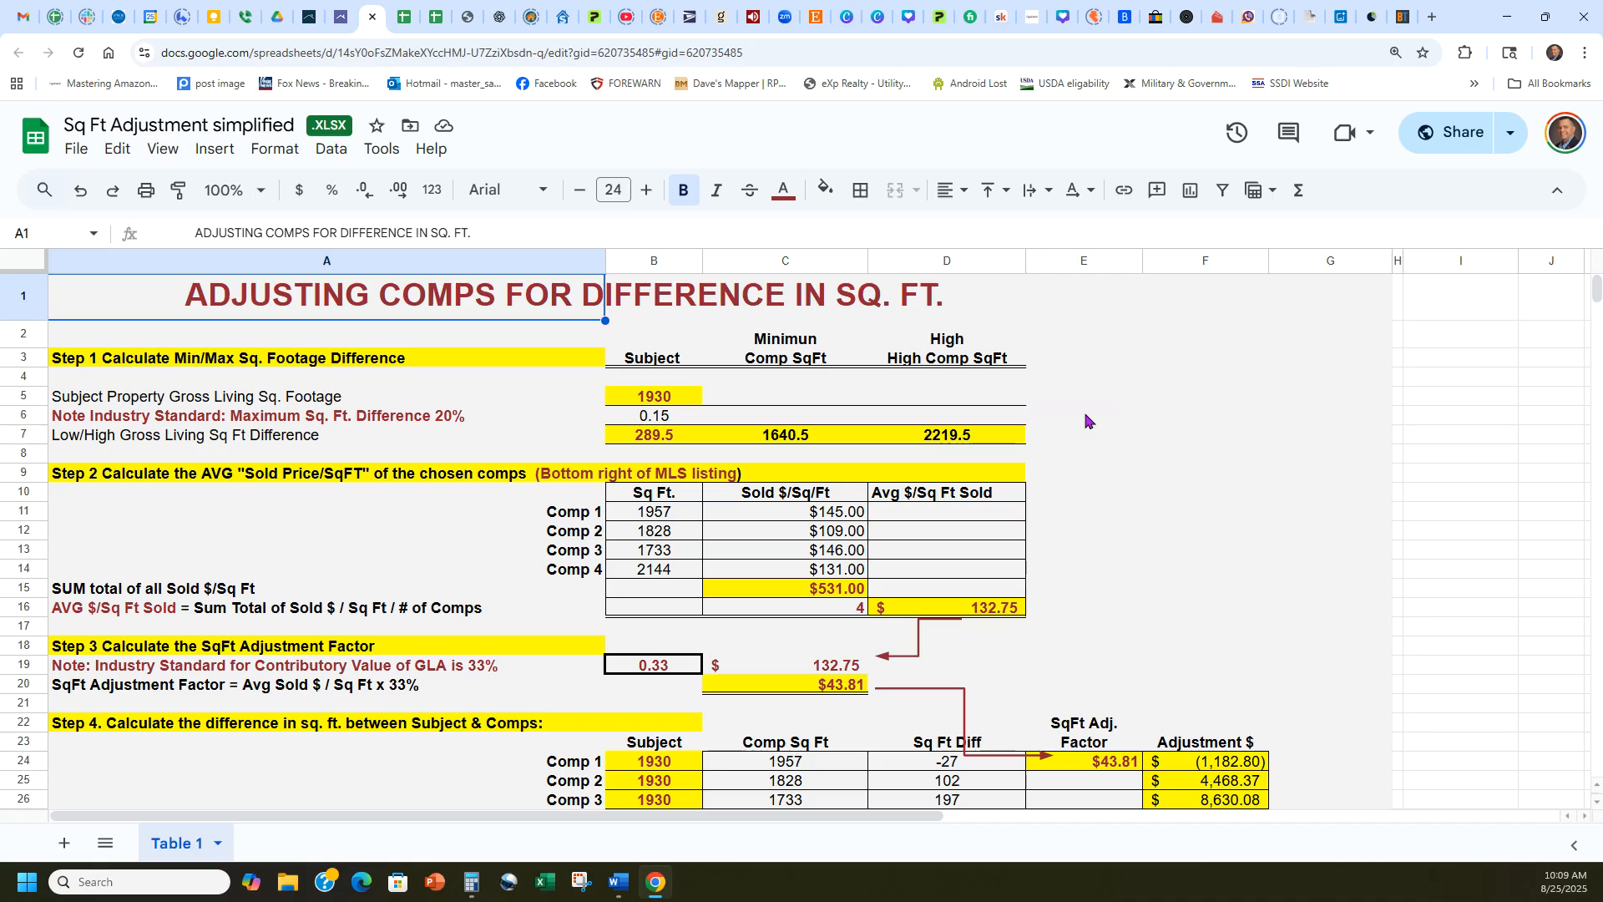
pyautogui.click(372, 366)
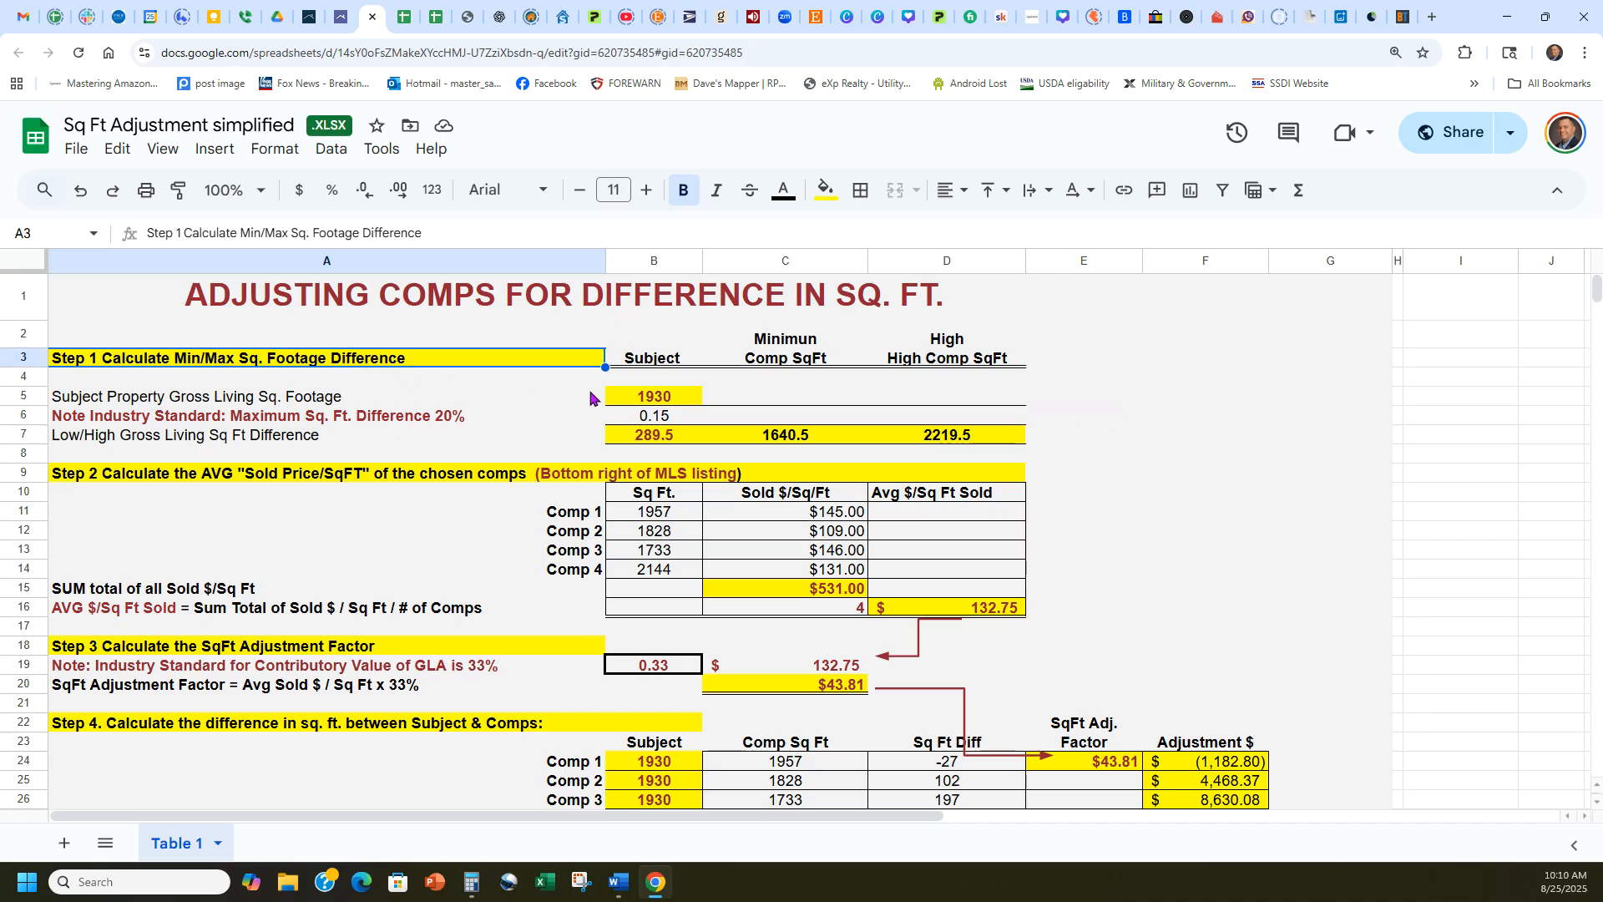
pyautogui.click(633, 402)
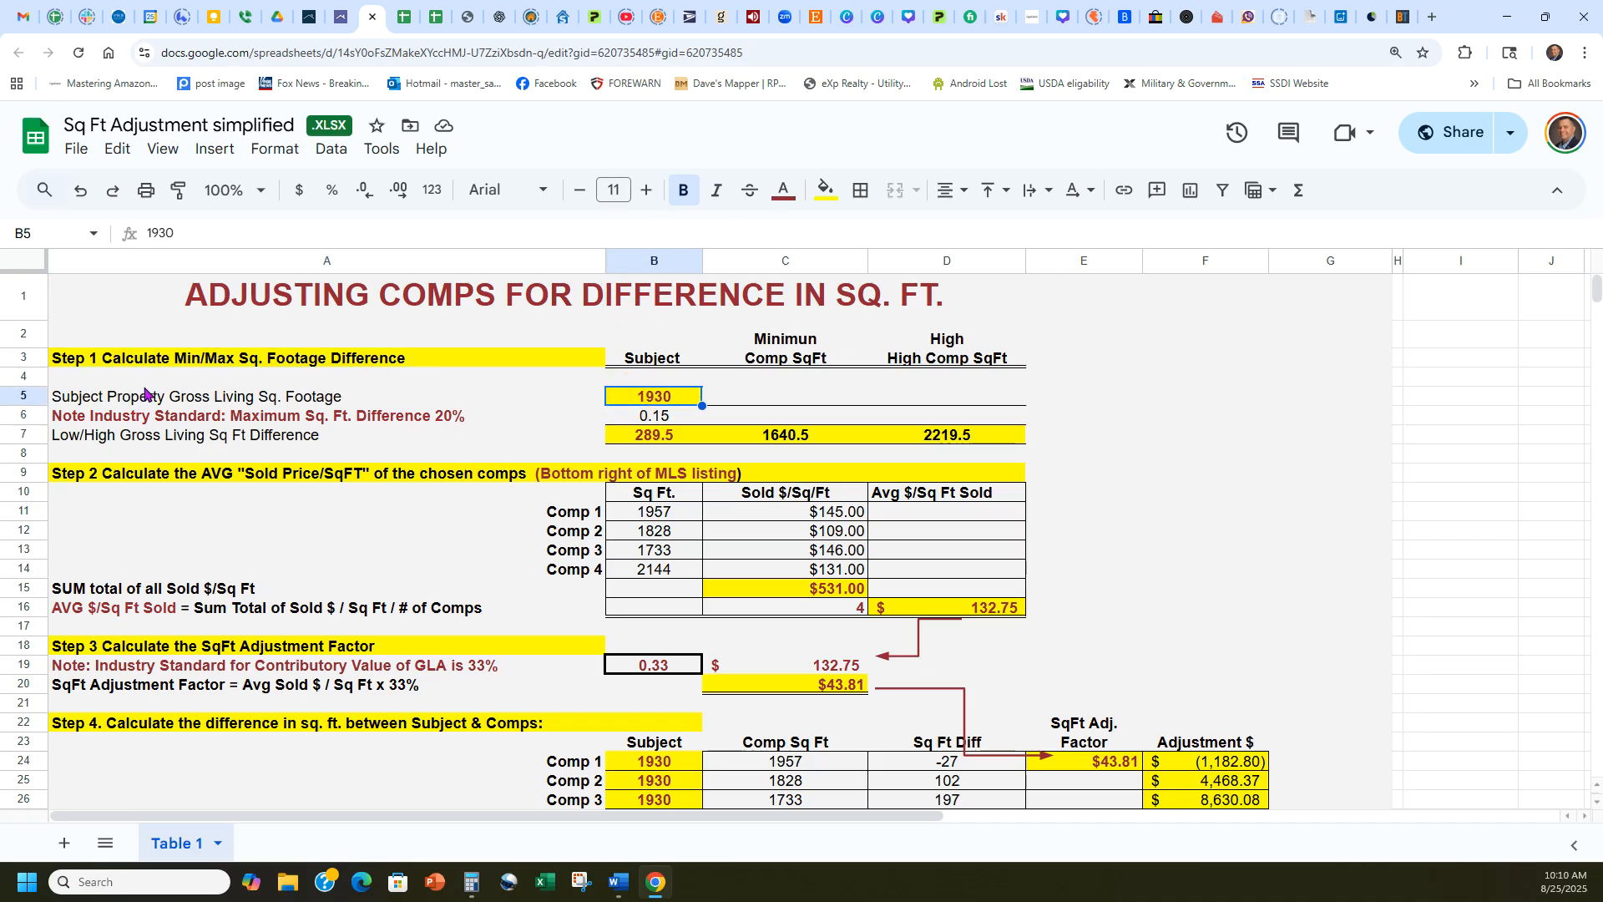
pyautogui.click(341, 15)
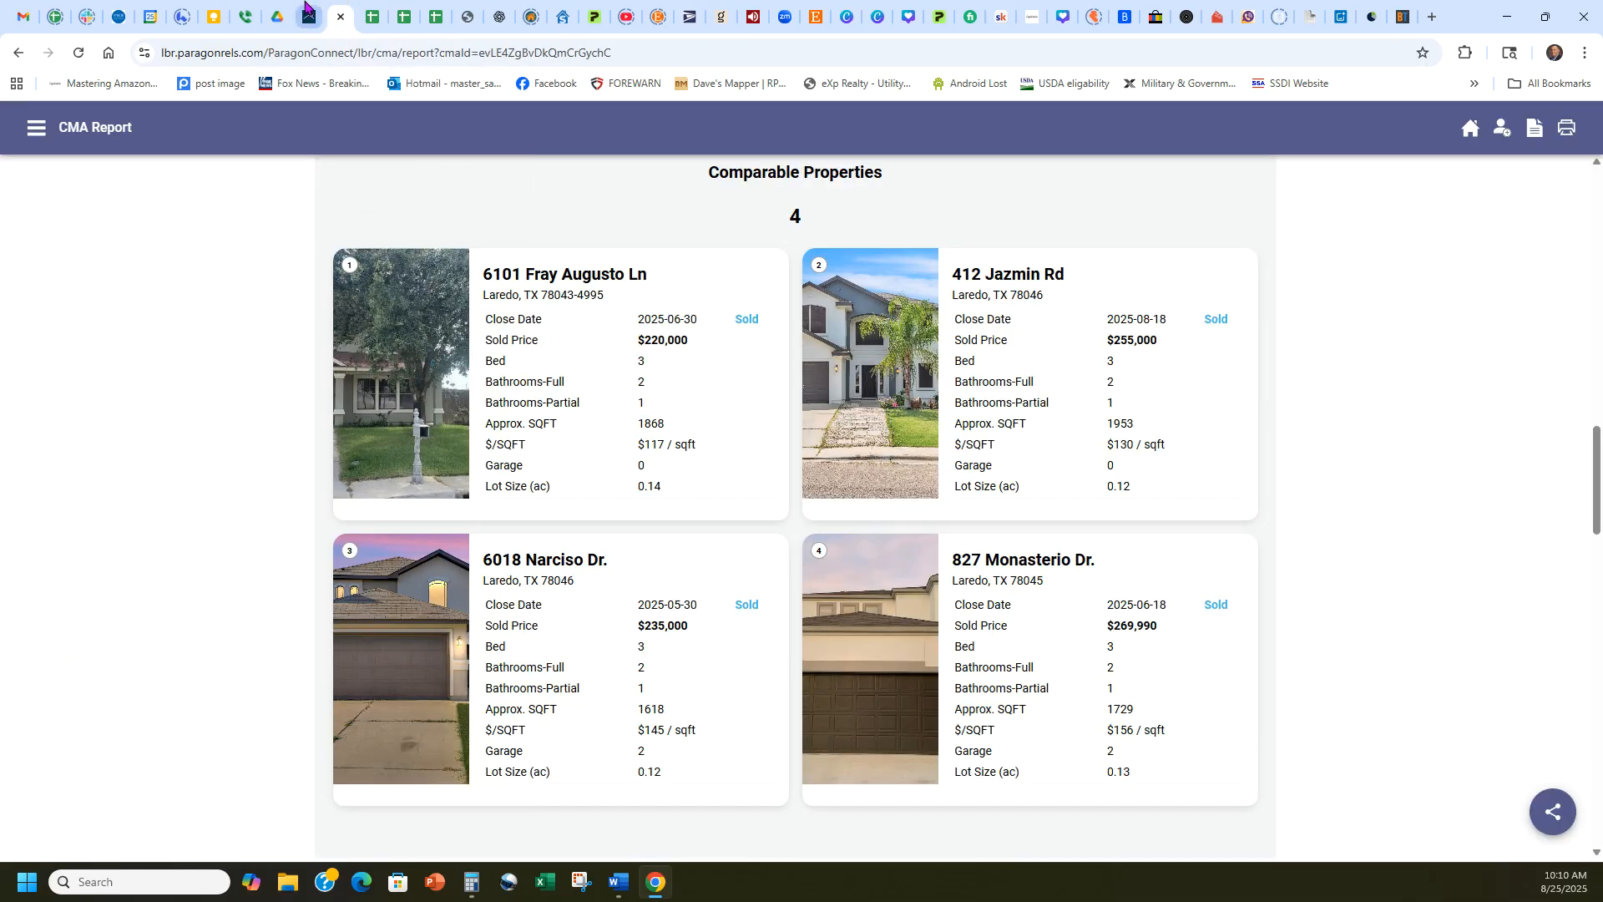
pyautogui.click(307, 12)
pyautogui.moveTo(352, 555); pyautogui.dragTo(328, 554)
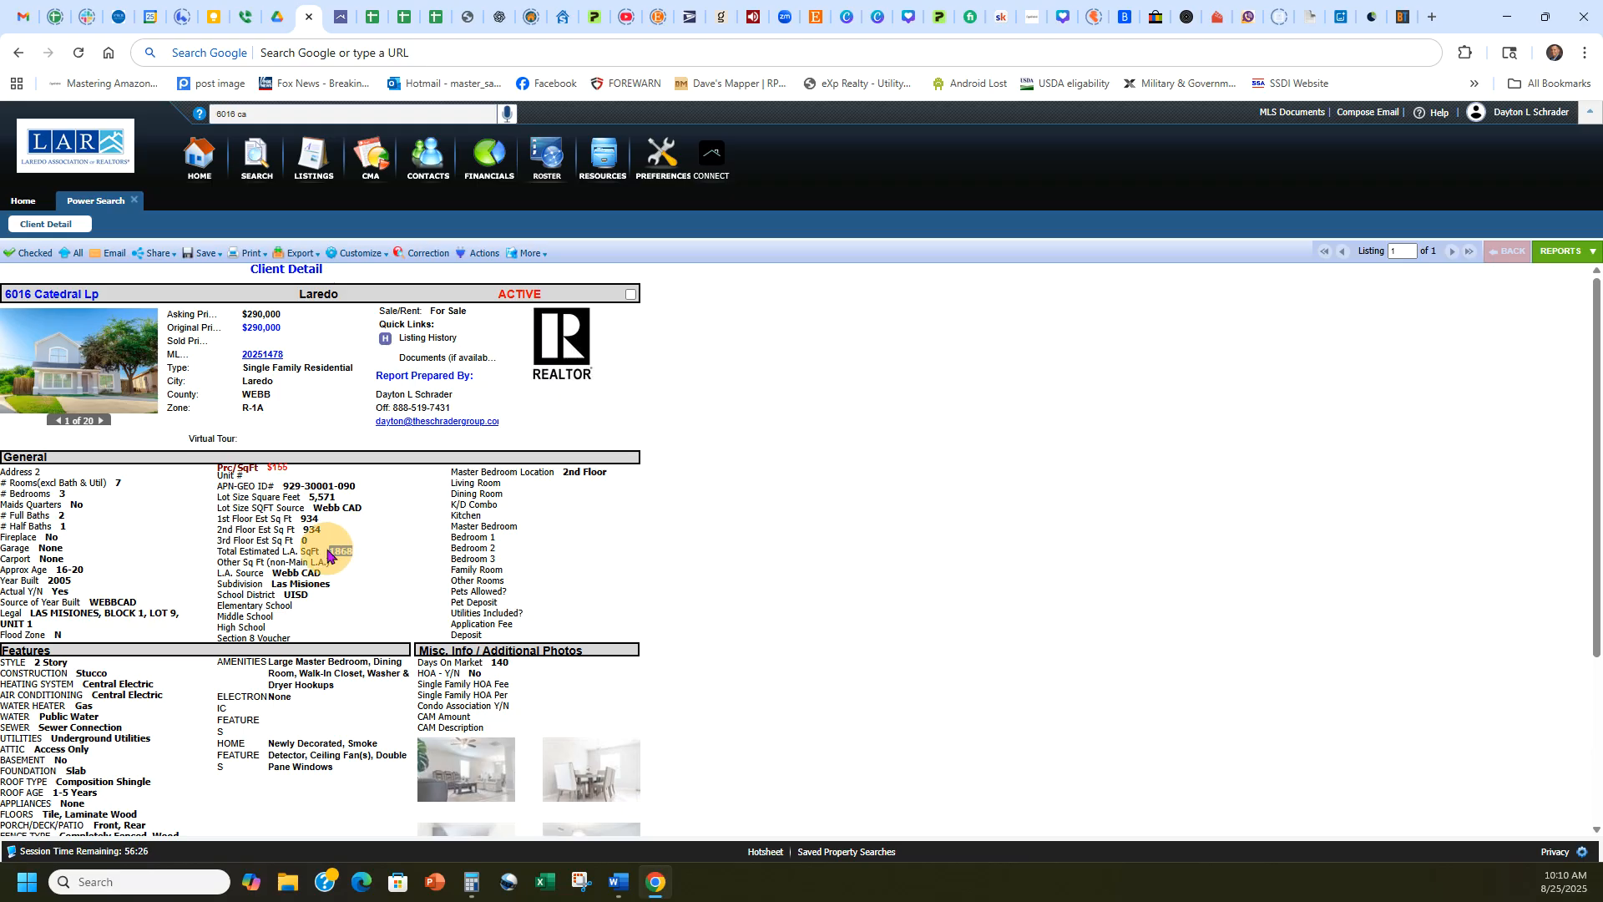
pyautogui.click(378, 12)
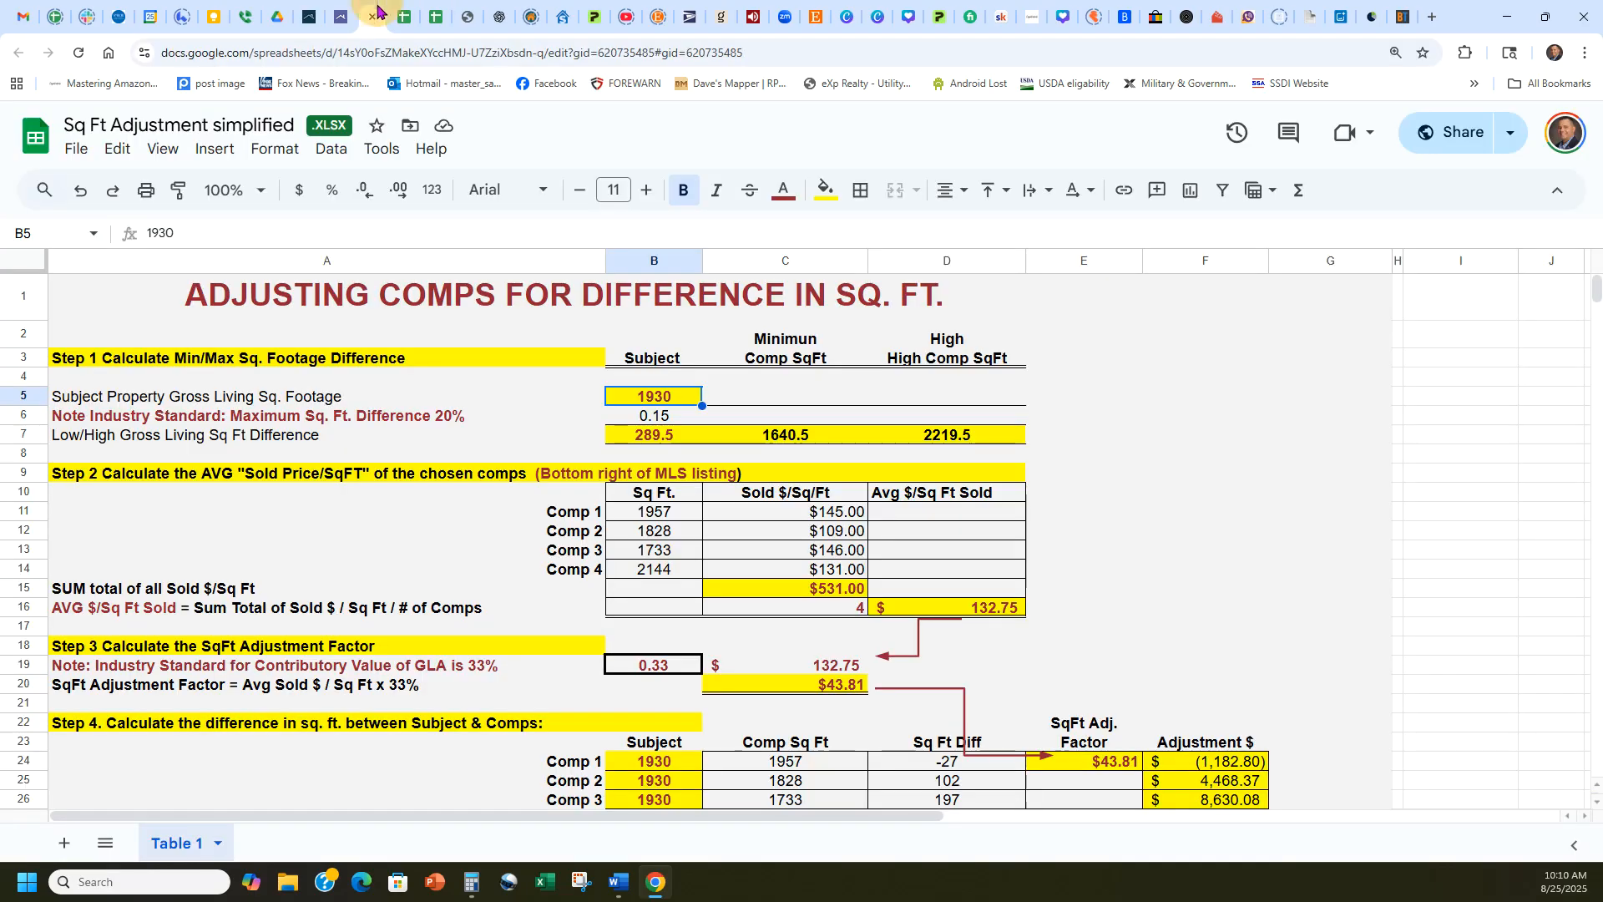
pyautogui.write('1868')
pyautogui.press('Return')
pyautogui.click(539, 378)
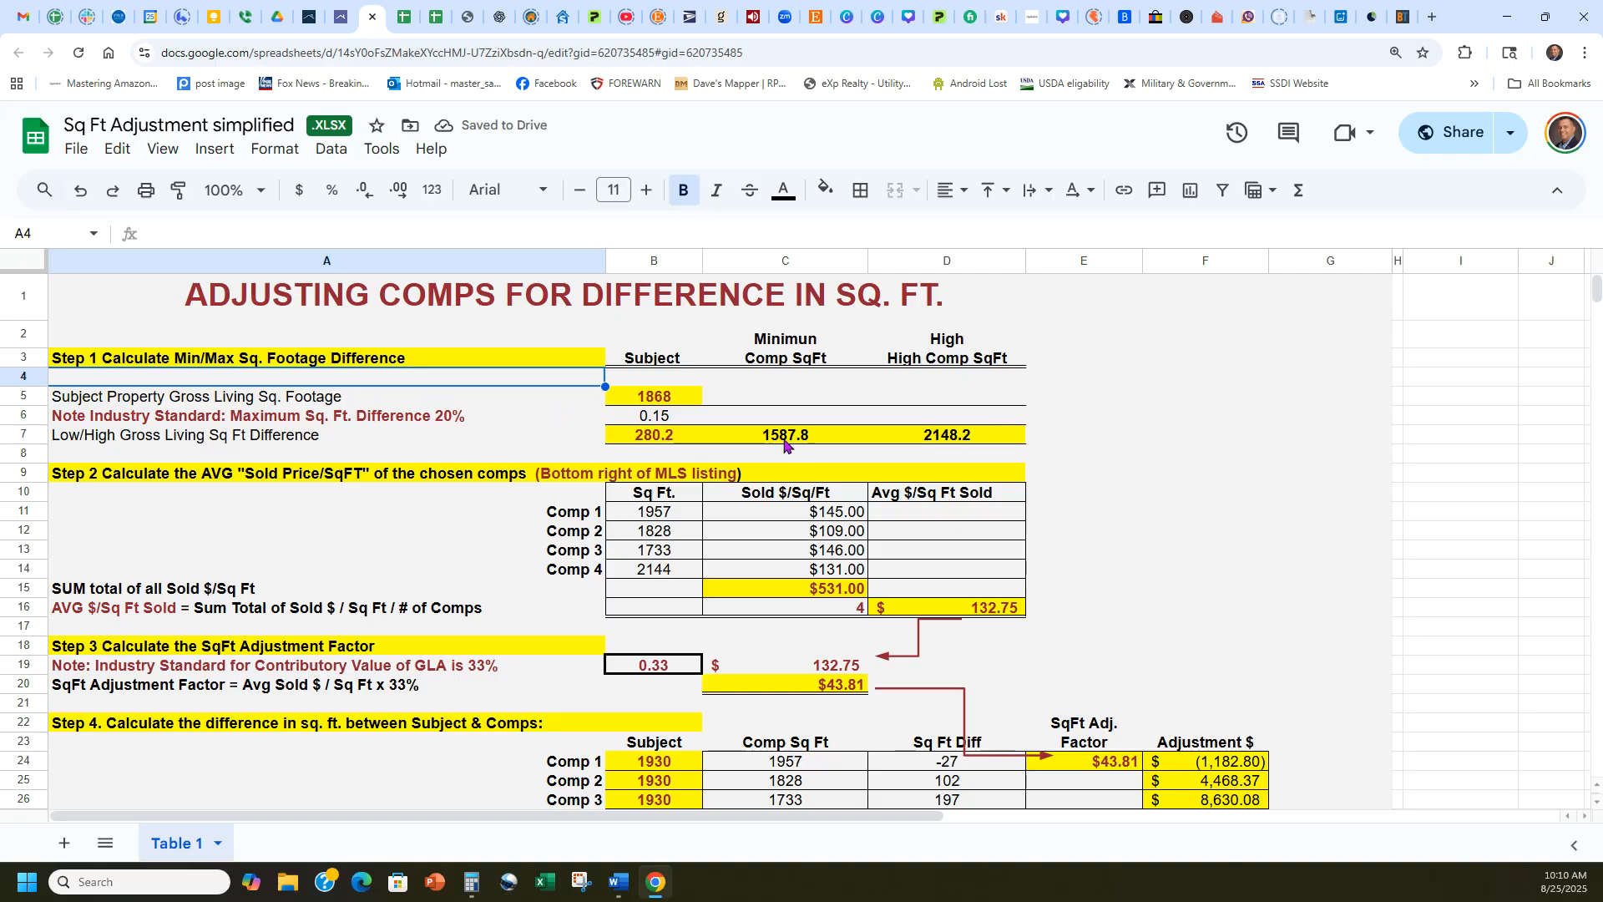
# Check the comparables' living areas in the CMA report and set Comp 1 to 1868 and Comp 2 to 1953 sq ft in Step 2.
pyautogui.click(339, 17)
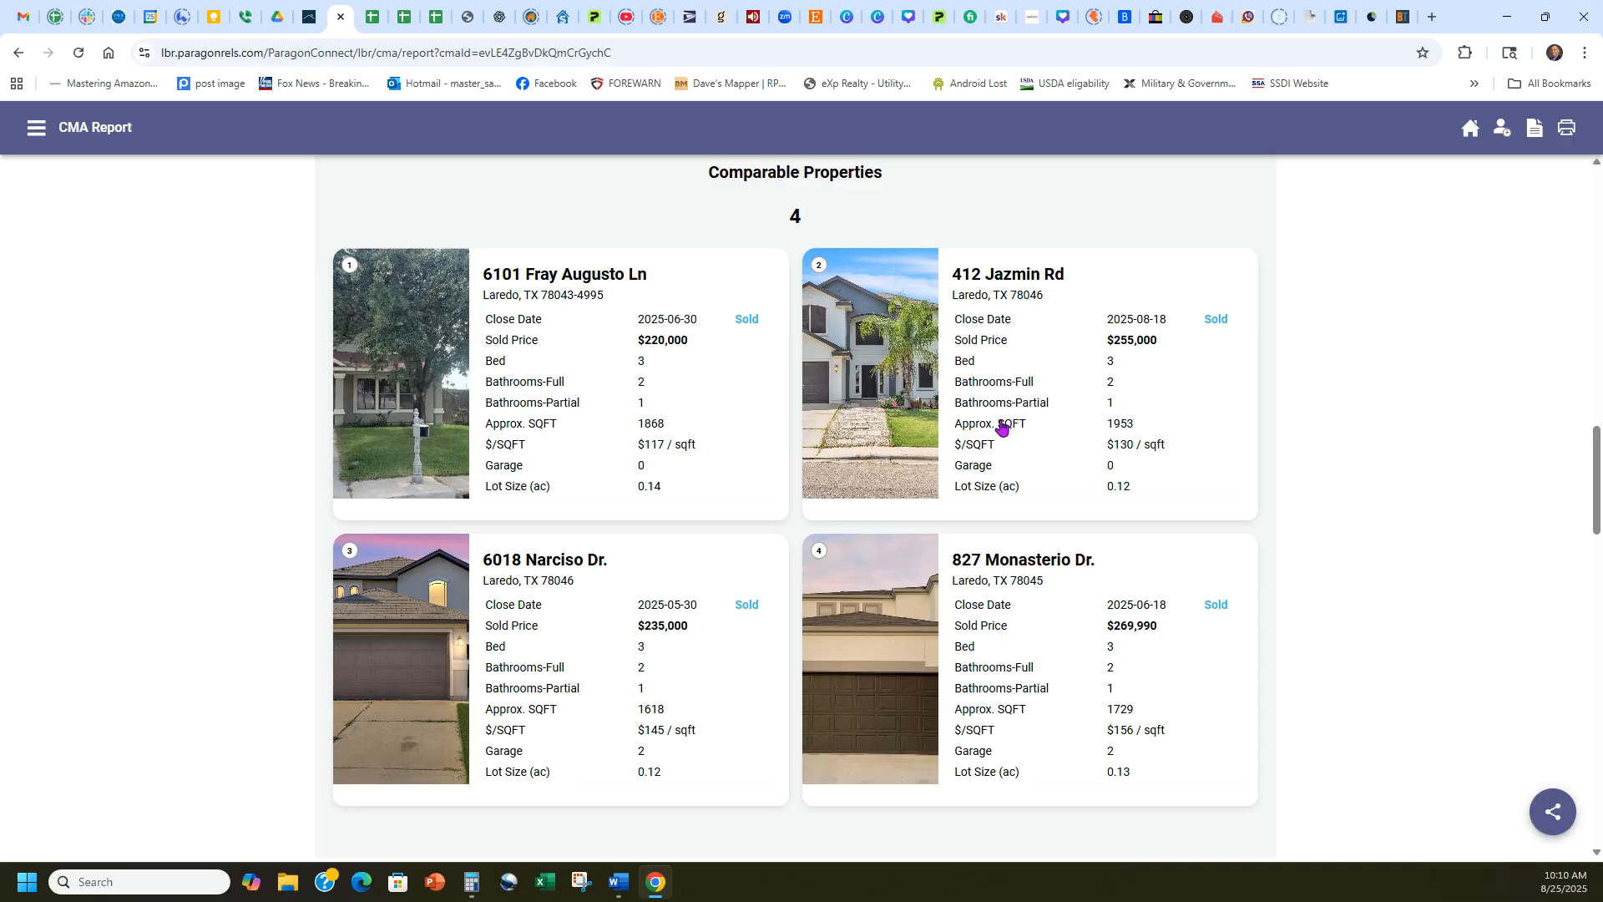
pyautogui.scroll(-1, 1201, 543)
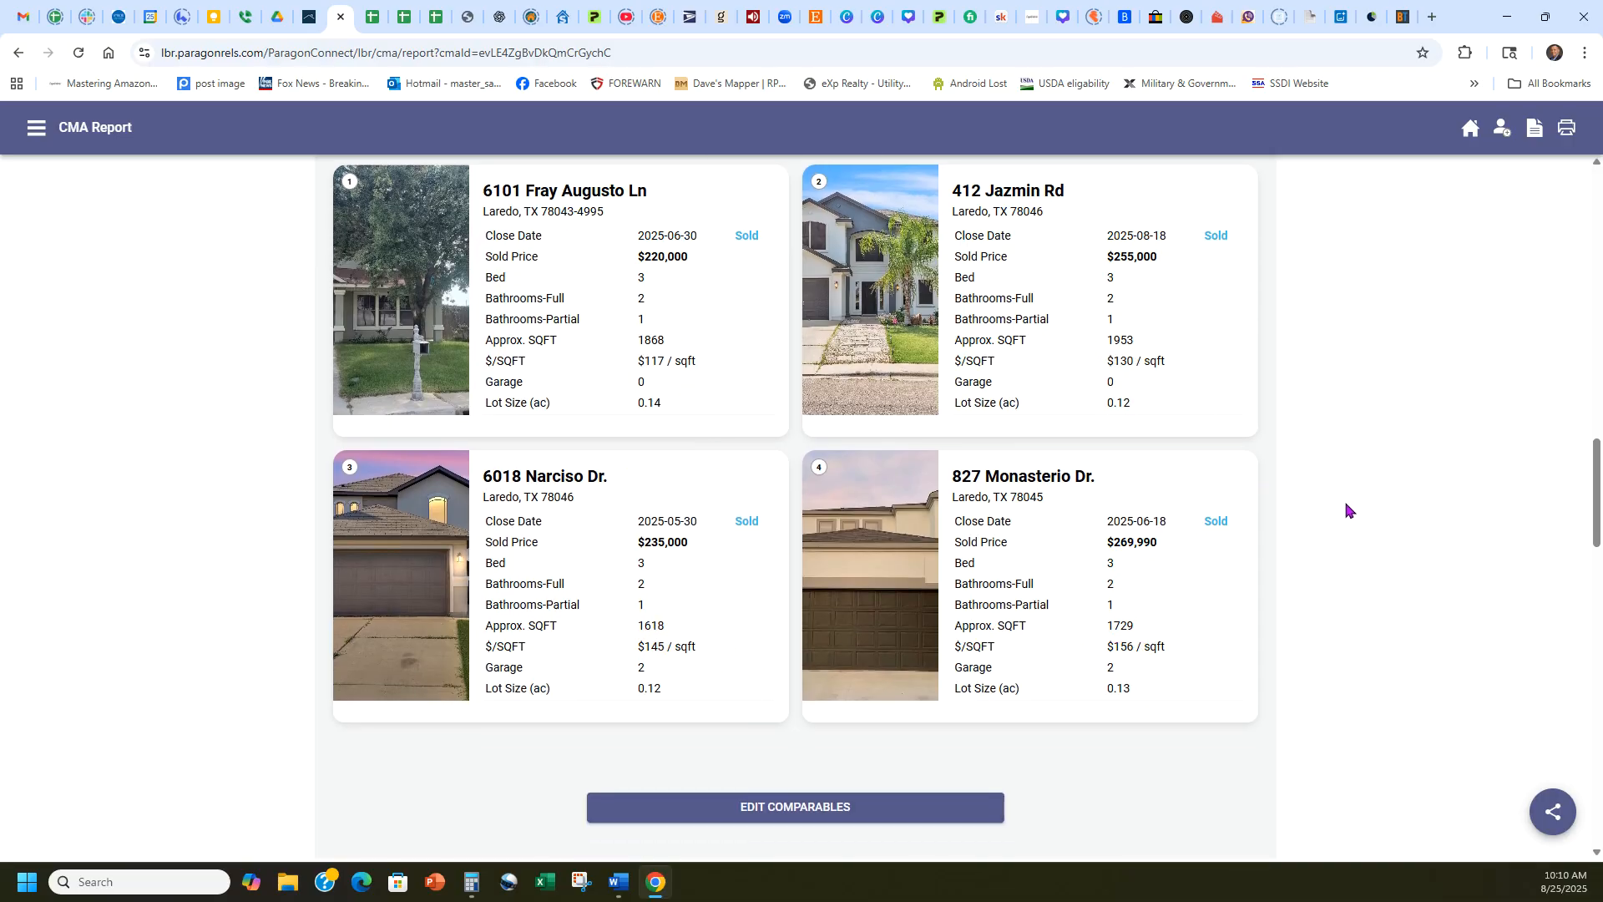
pyautogui.scroll(1, 1344, 505)
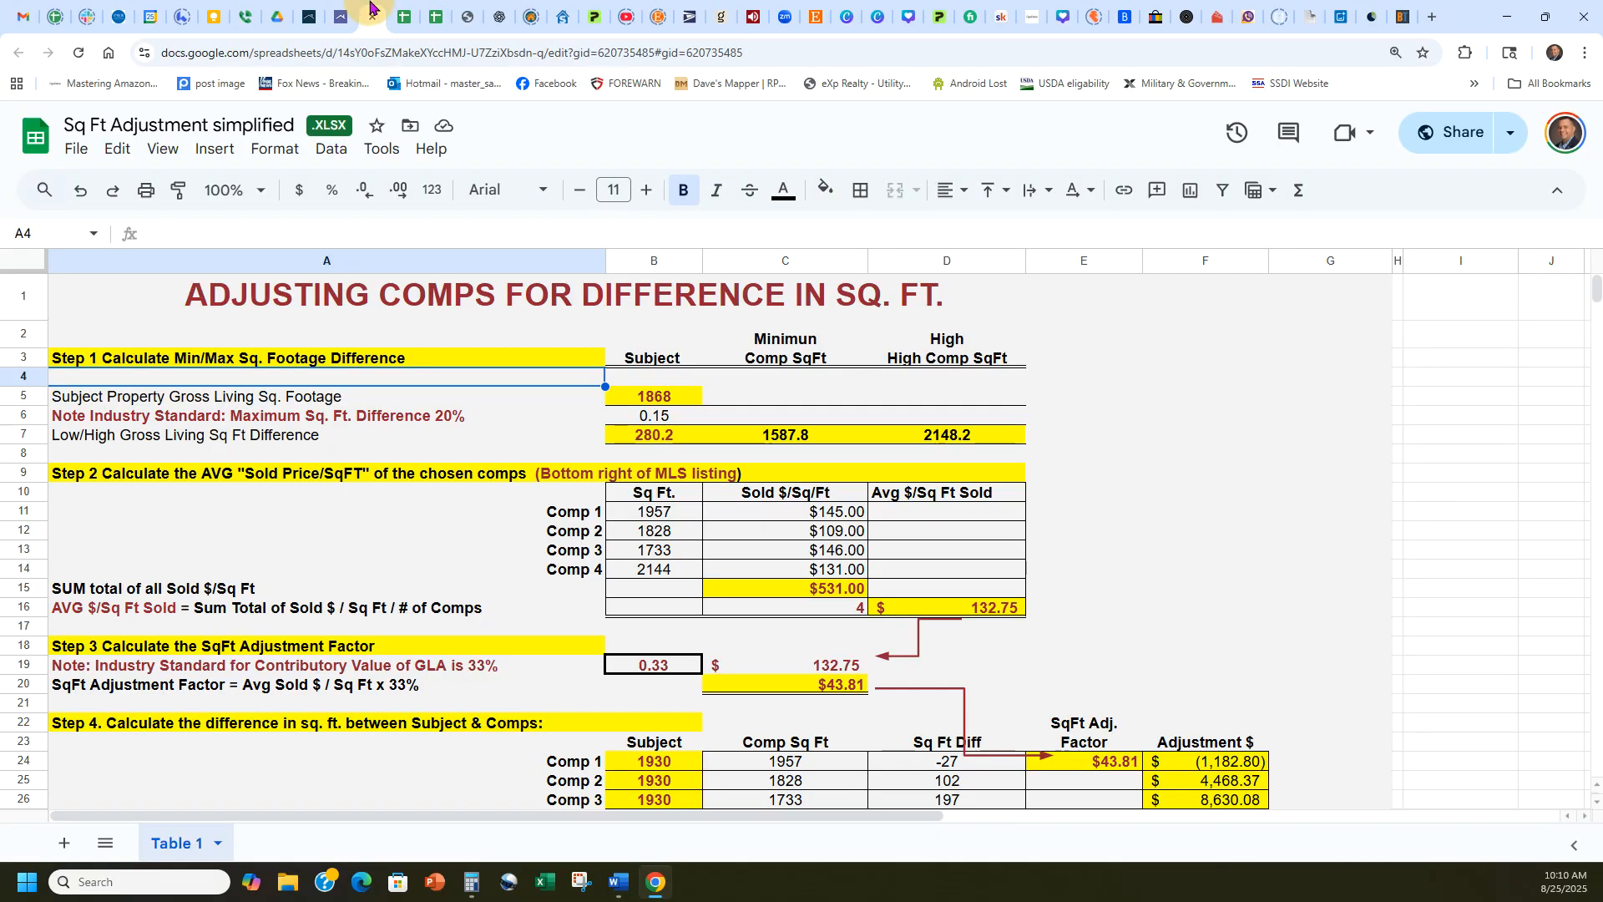
pyautogui.click(373, 17)
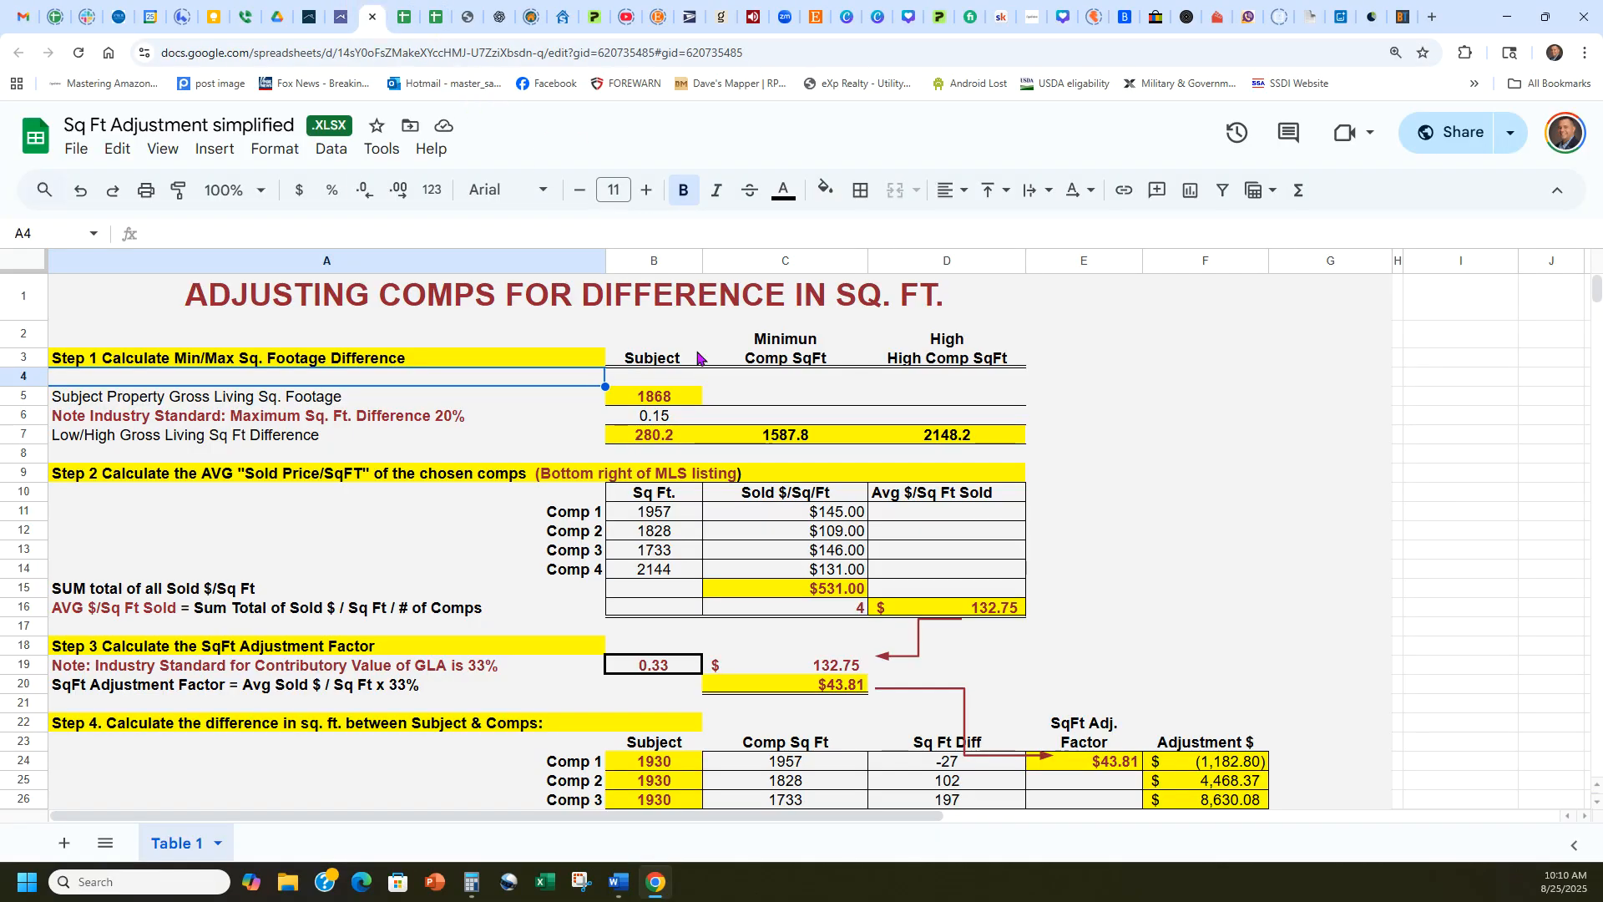
pyautogui.click(657, 518)
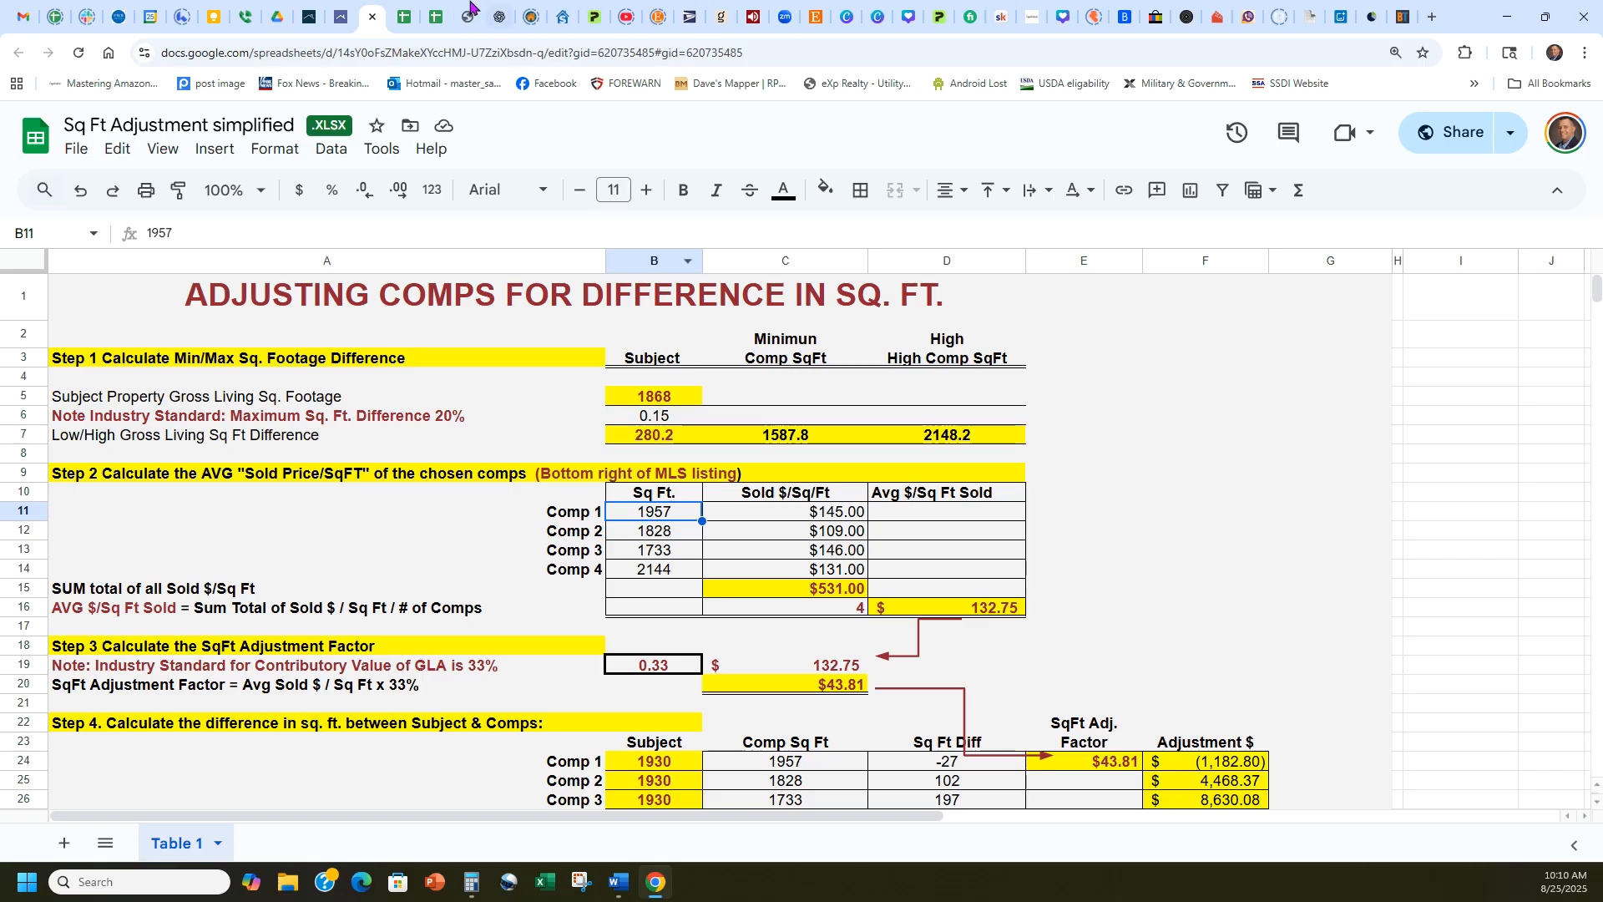
pyautogui.click(340, 17)
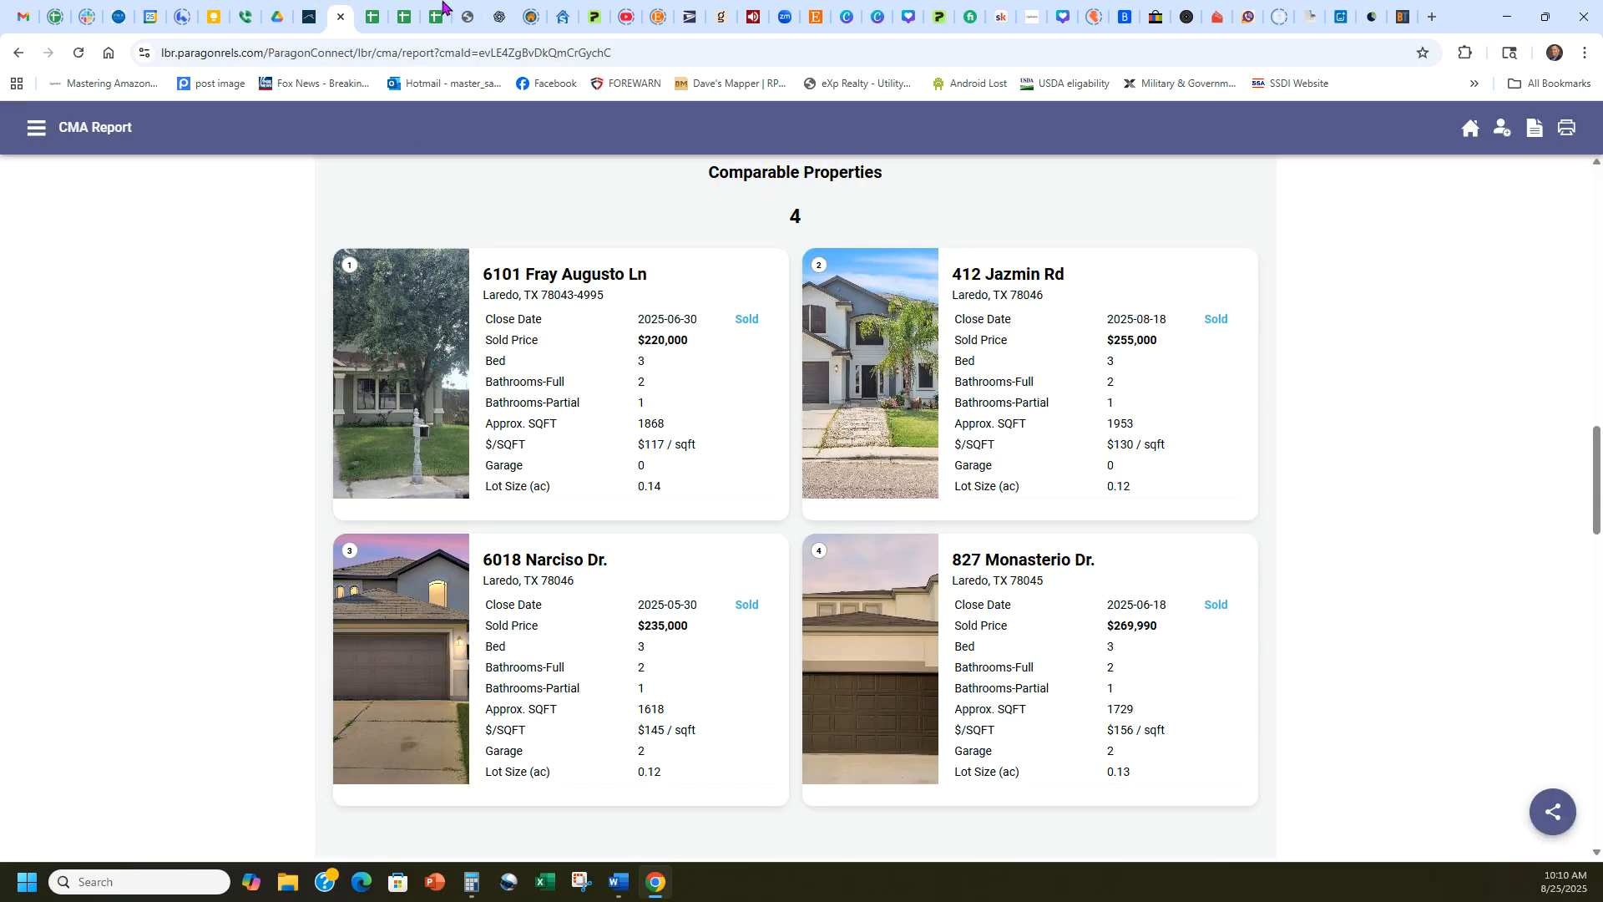
pyautogui.click(372, 16)
pyautogui.write('1868')
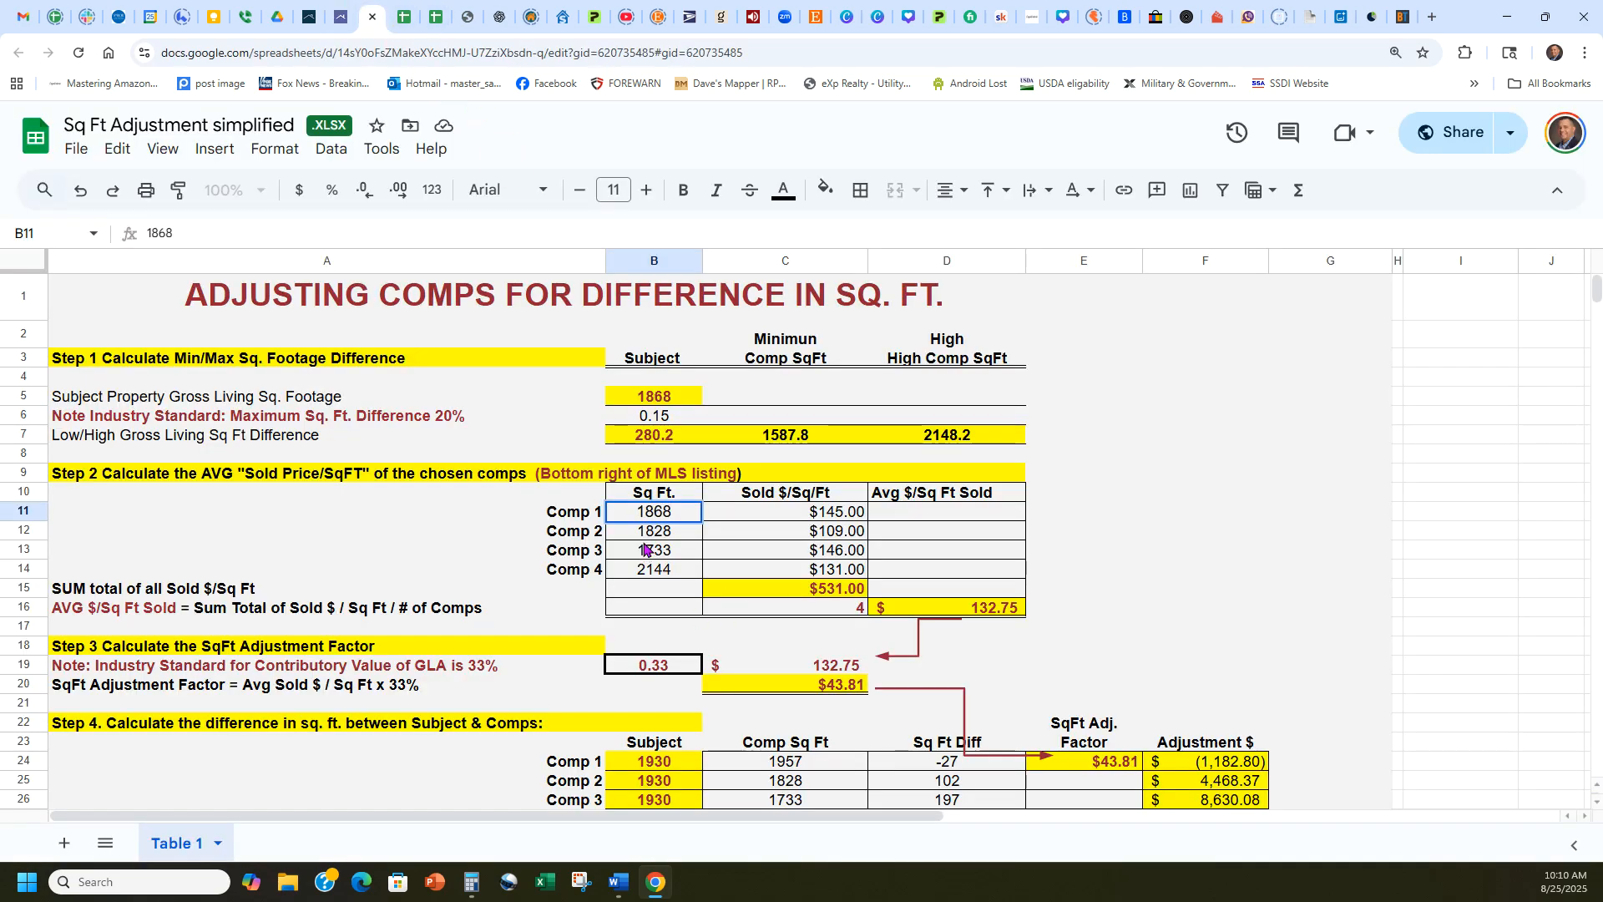
pyautogui.press('Return')
pyautogui.write('1953')
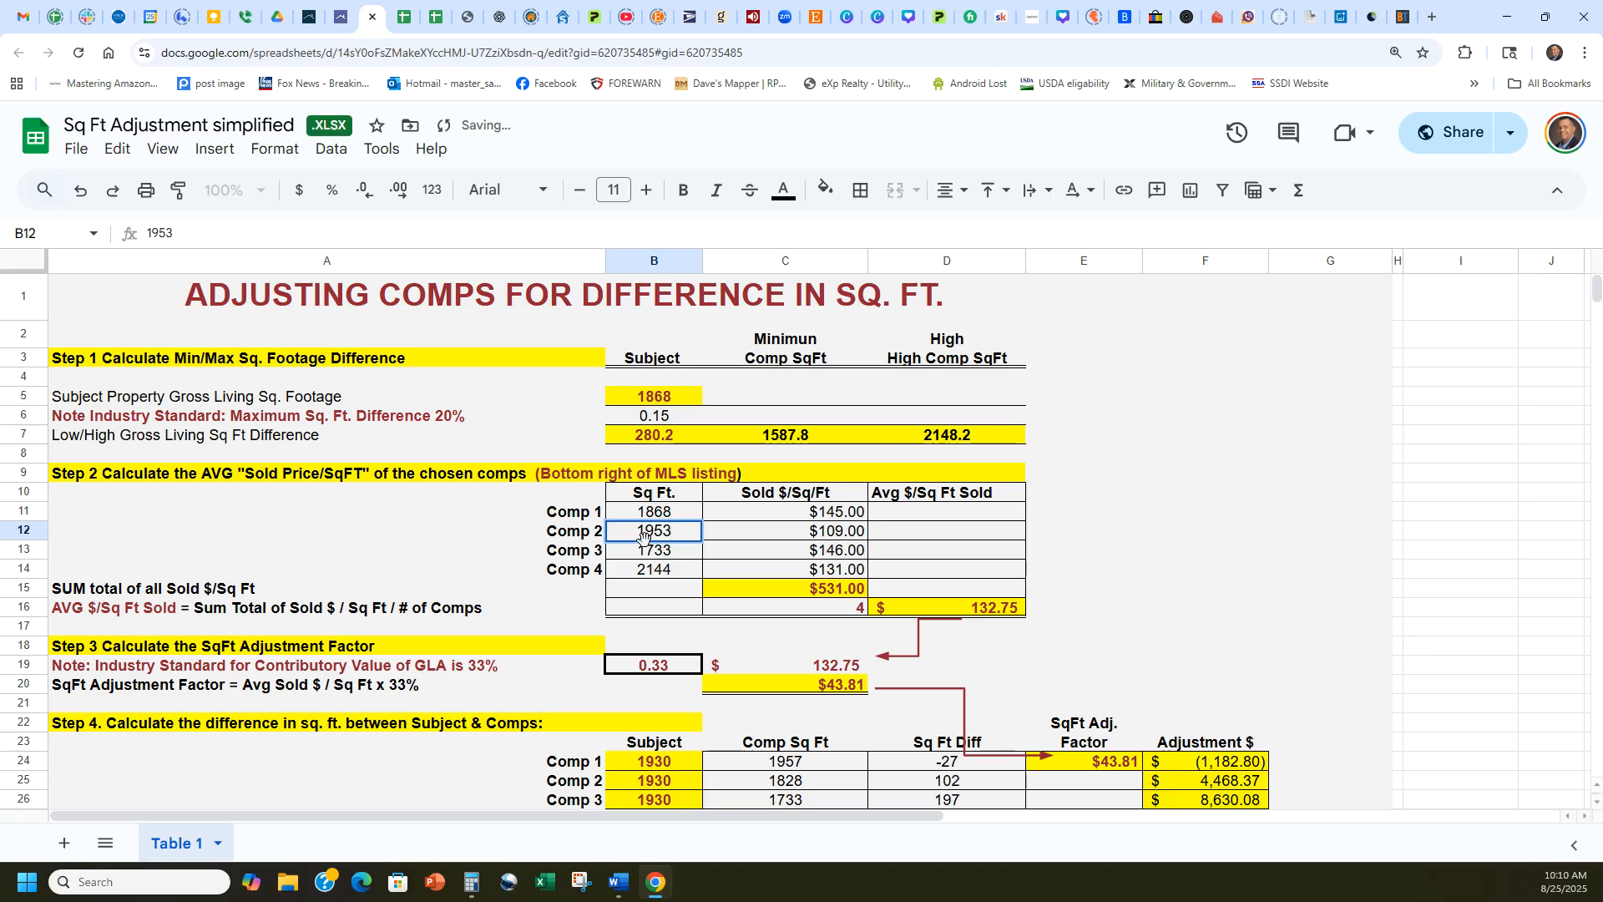
pyautogui.press('Return')
# Enter the remaining living areas from the CMA report in the worksheet: Comp 3 as 1618 and Comp 4 as 1729 sq ft.
pyautogui.click(341, 16)
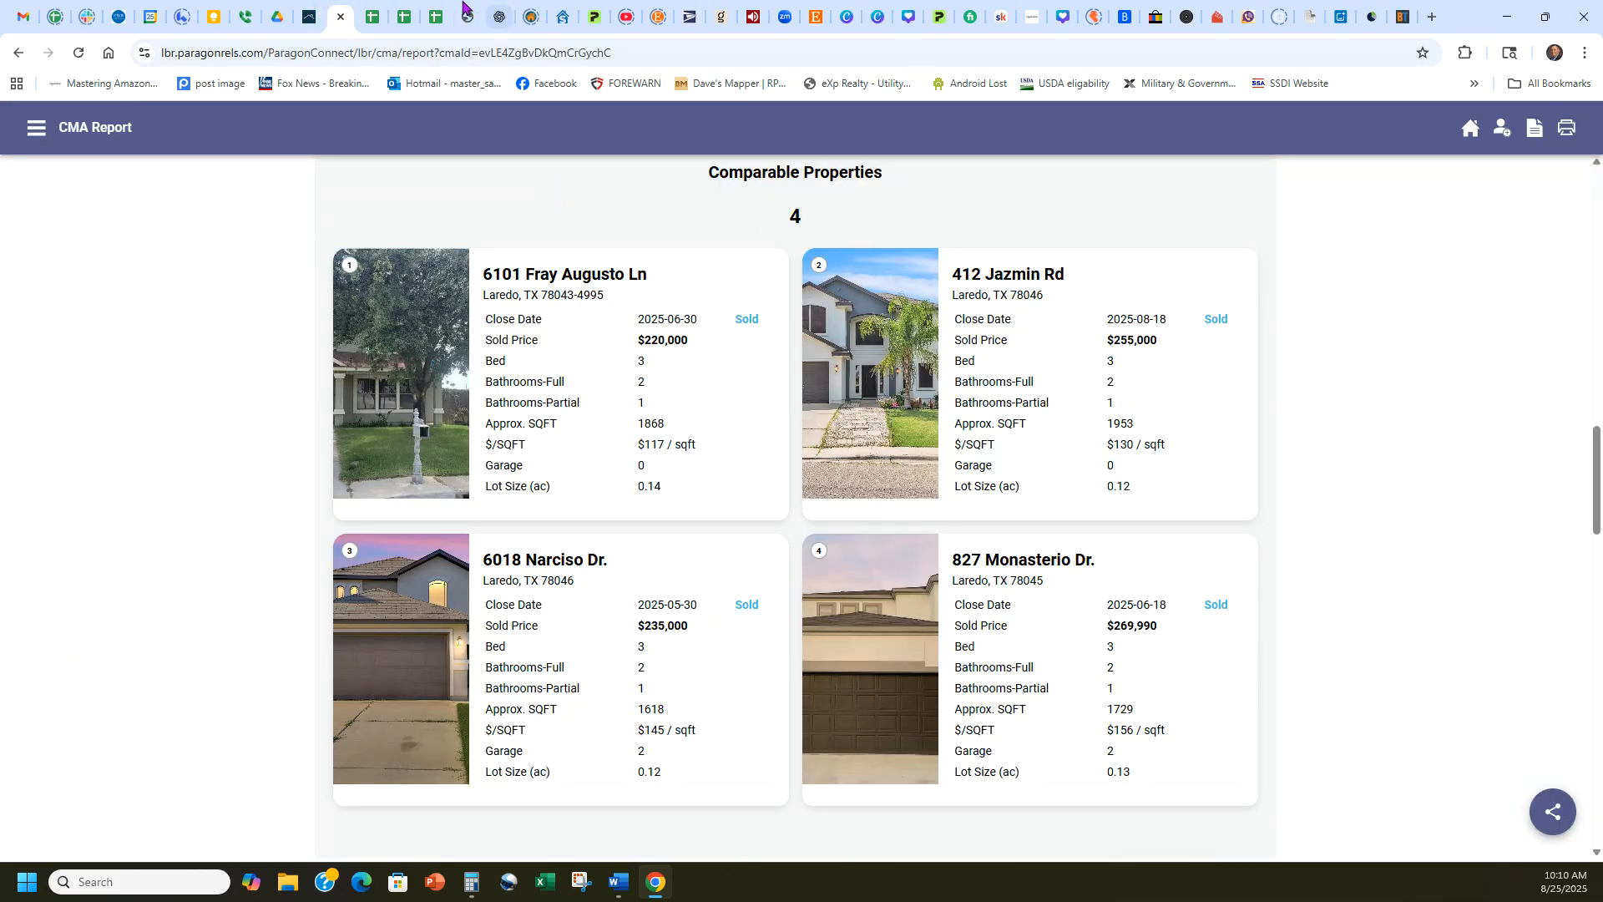
pyautogui.click(376, 15)
pyautogui.write('1618')
pyautogui.press('Return')
pyautogui.write('1729')
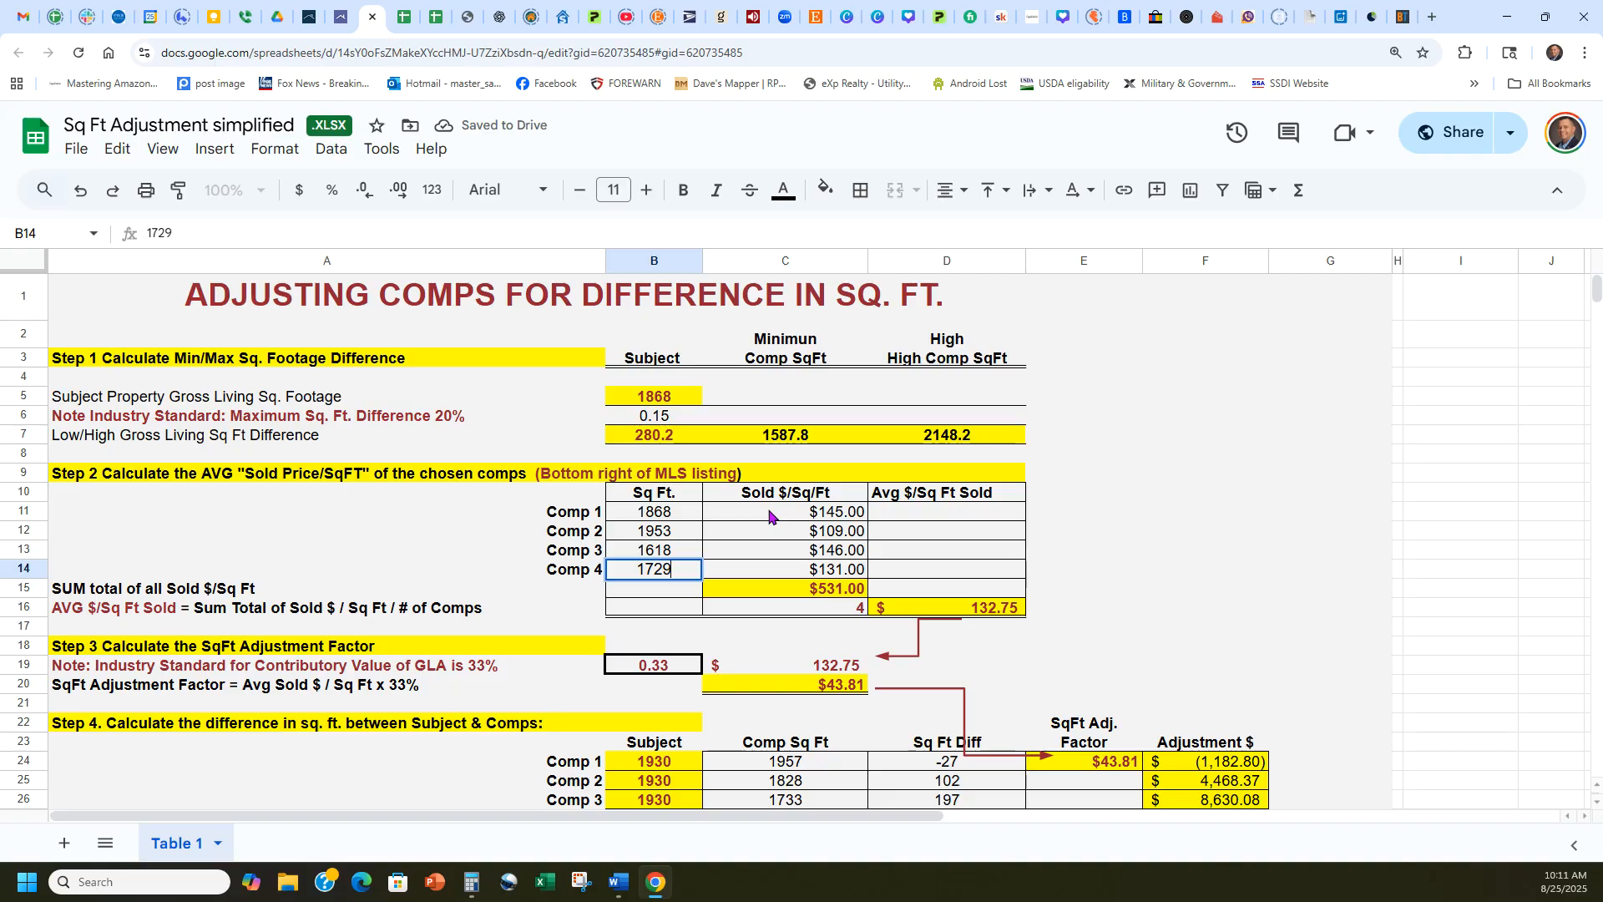
# Using the CMA report's prices per square foot, set Sold $/Sq/Ft to 117 for Comp 1 and 130 for Comp 2.
pyautogui.click(769, 516)
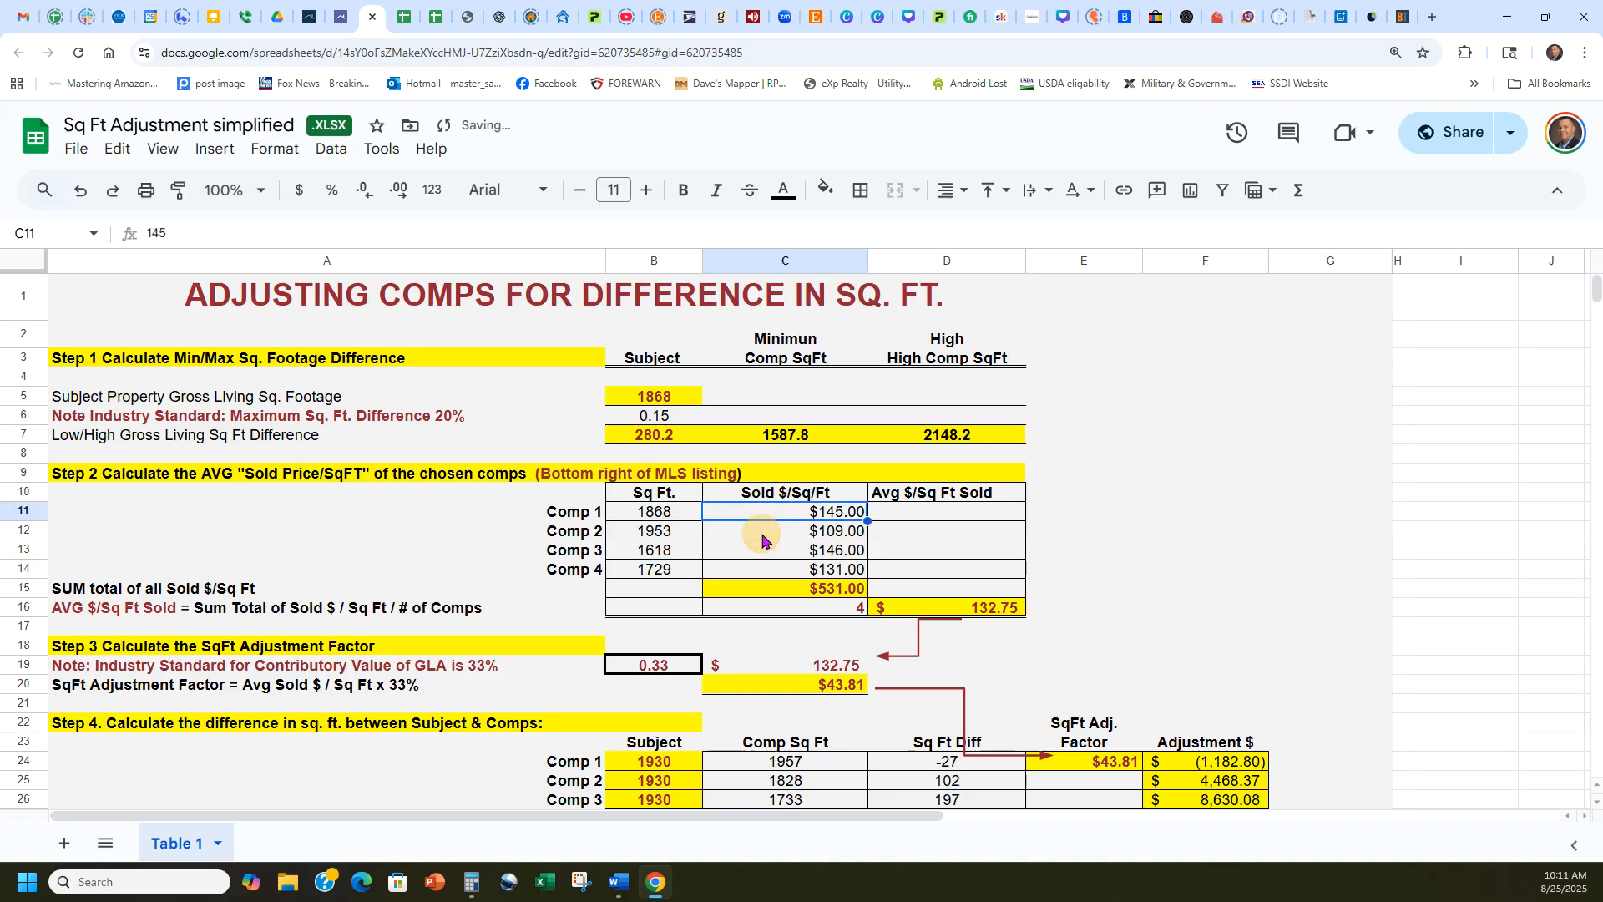
pyautogui.click(407, 9)
pyautogui.click(340, 17)
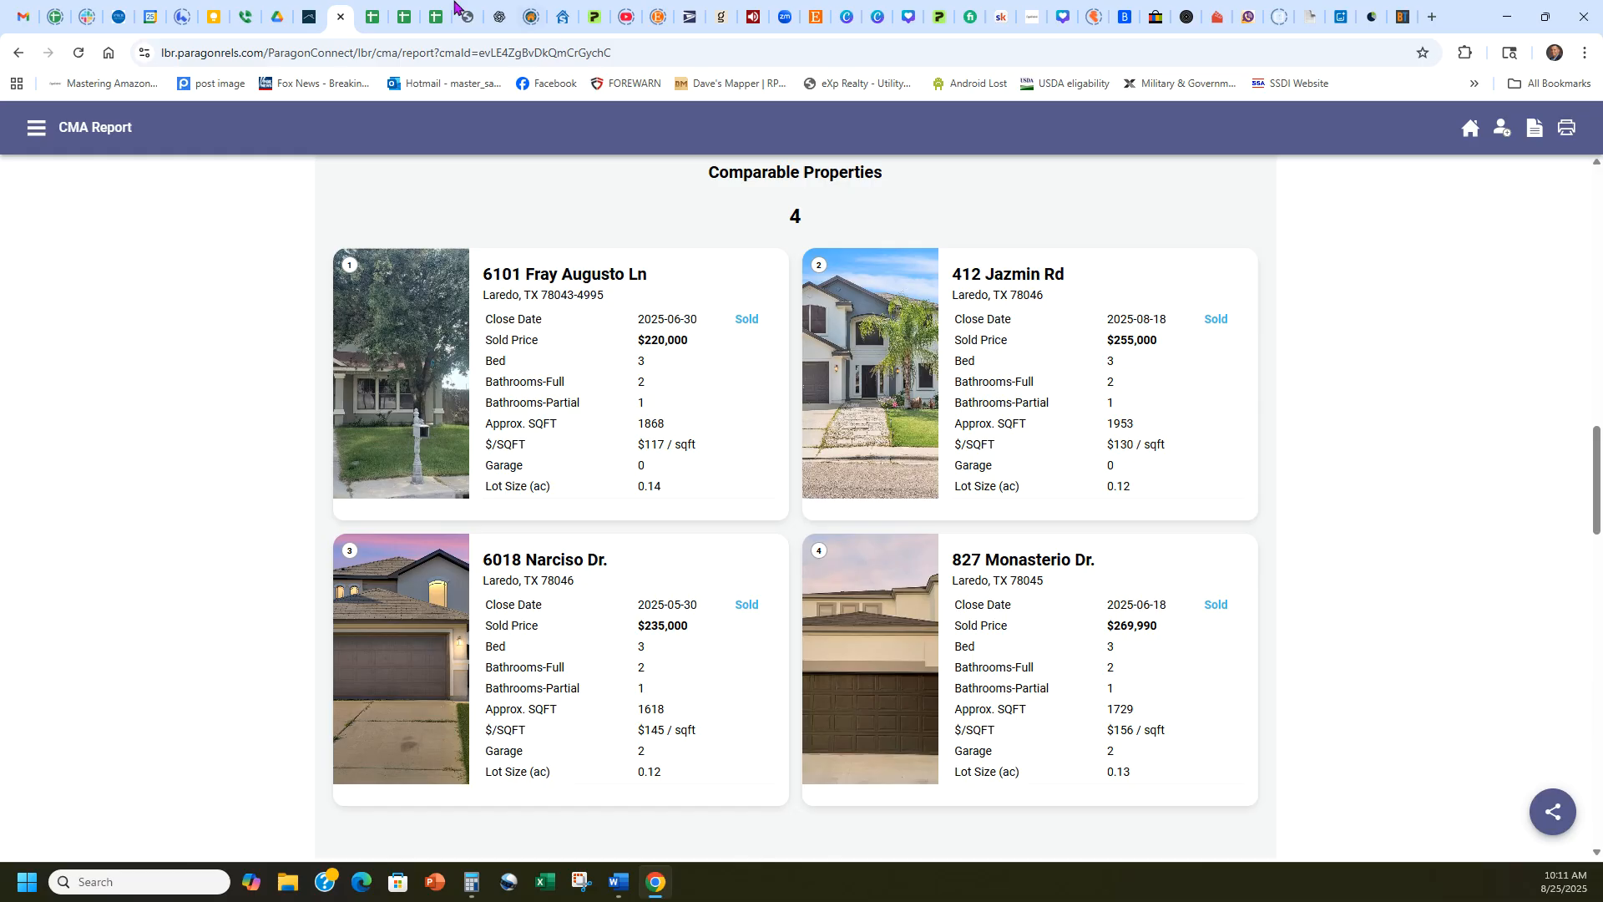
pyautogui.click(371, 17)
pyautogui.write('117')
pyautogui.press('Return')
pyautogui.write('130')
pyautogui.press('Return')
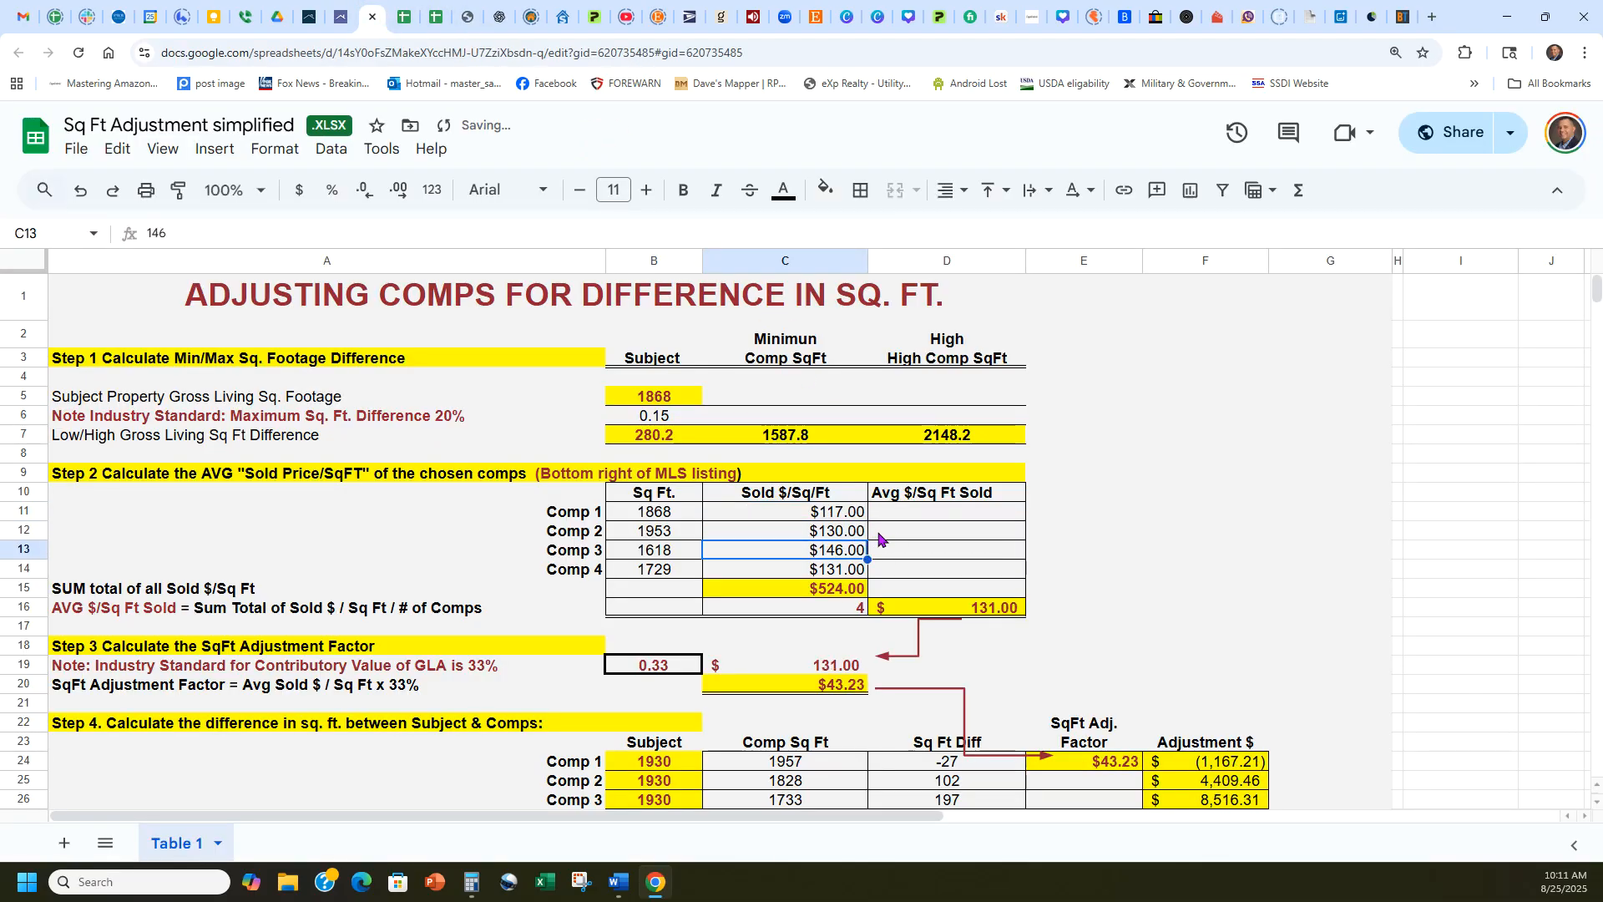
# Check the report's remaining prices per square foot and set Sold $/Sq/Ft to 145 for Comp 3 and 156 for Comp 4.
pyautogui.click(339, 8)
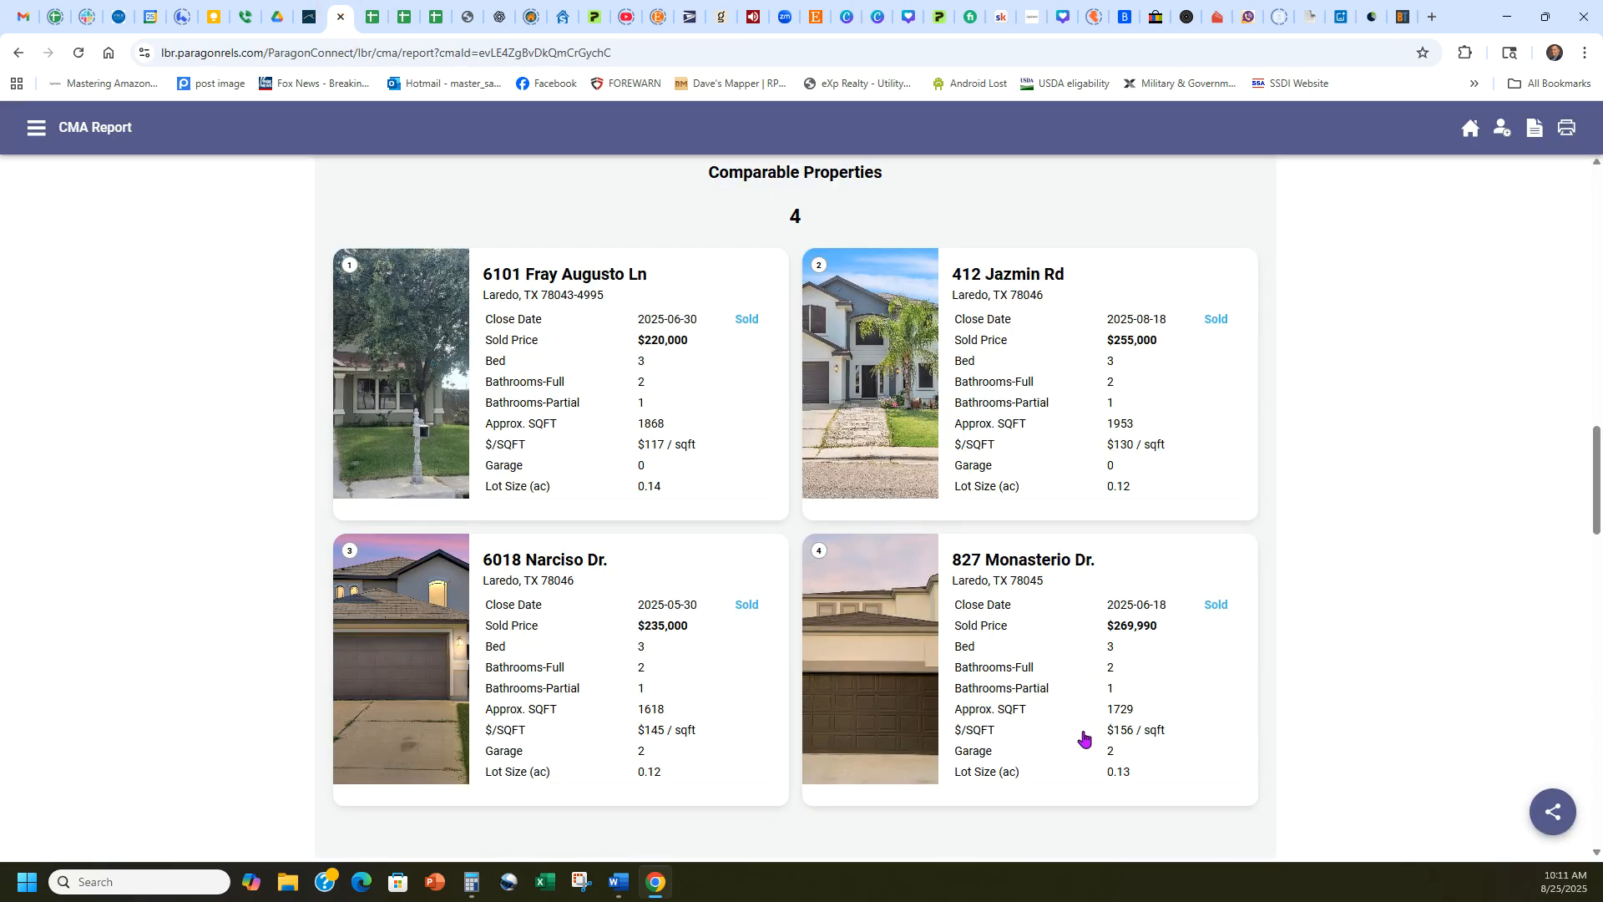
pyautogui.click(318, 7)
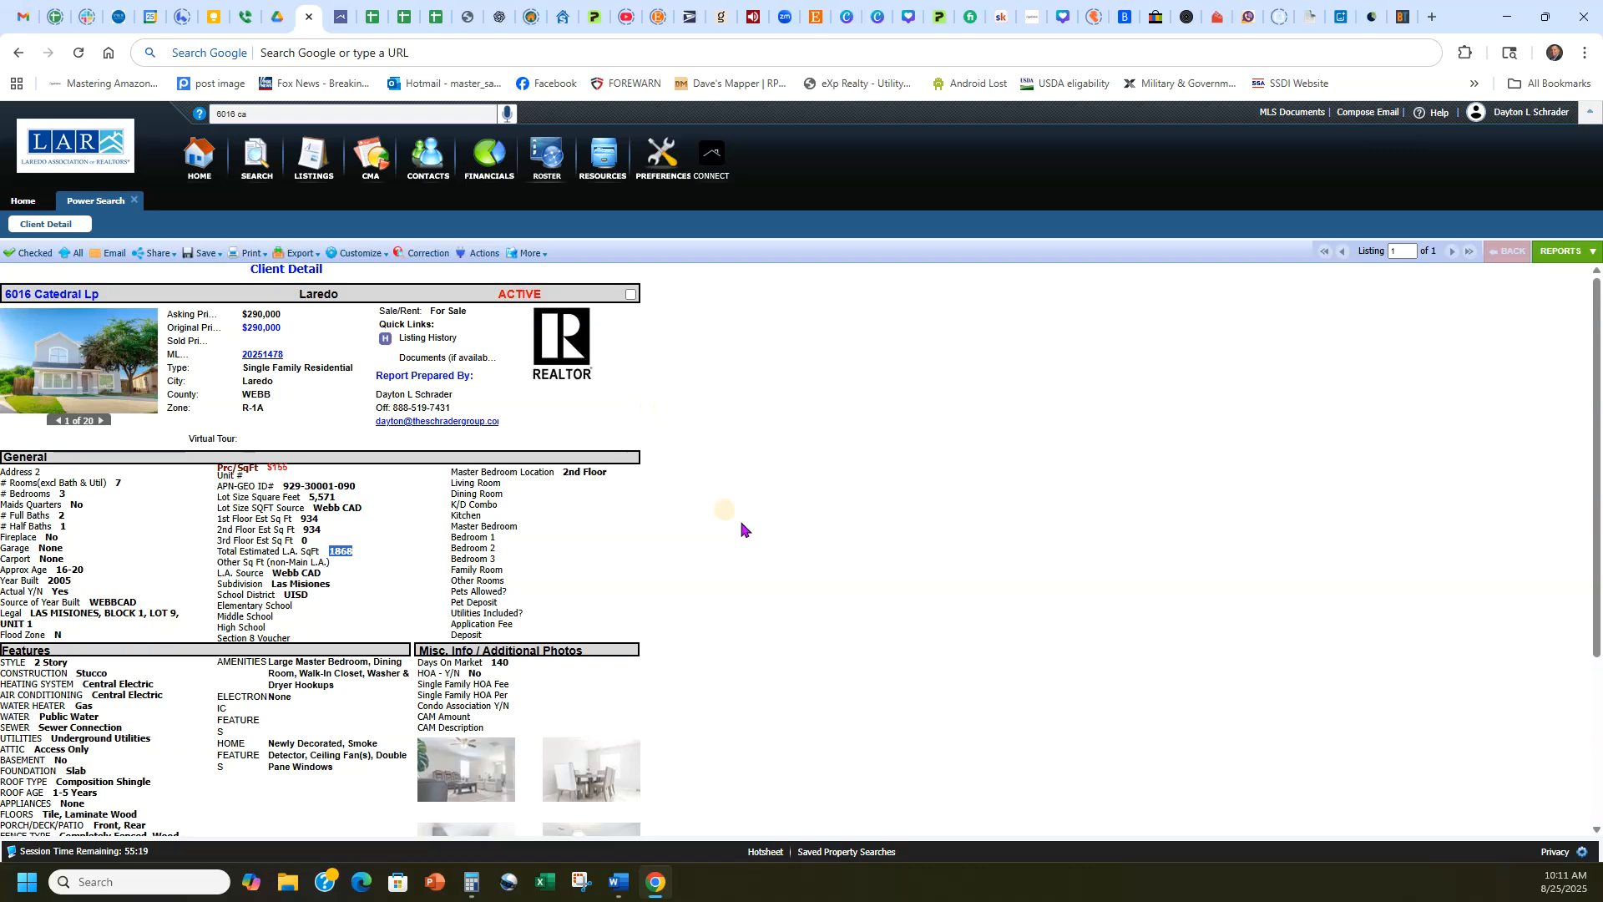
pyautogui.click(369, 9)
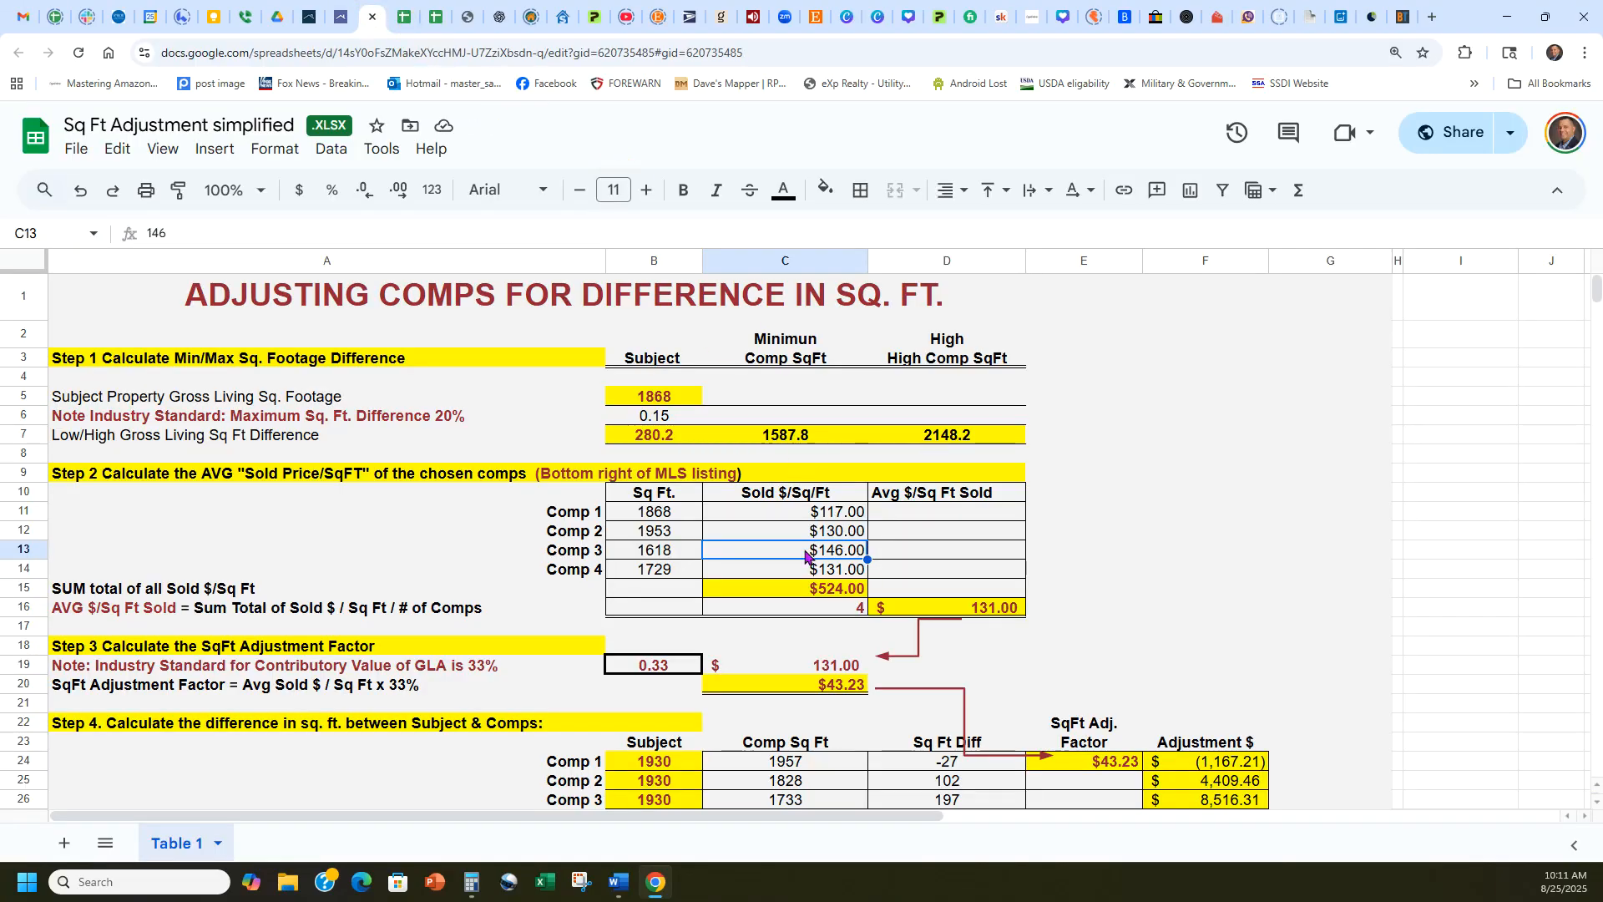
pyautogui.write('145')
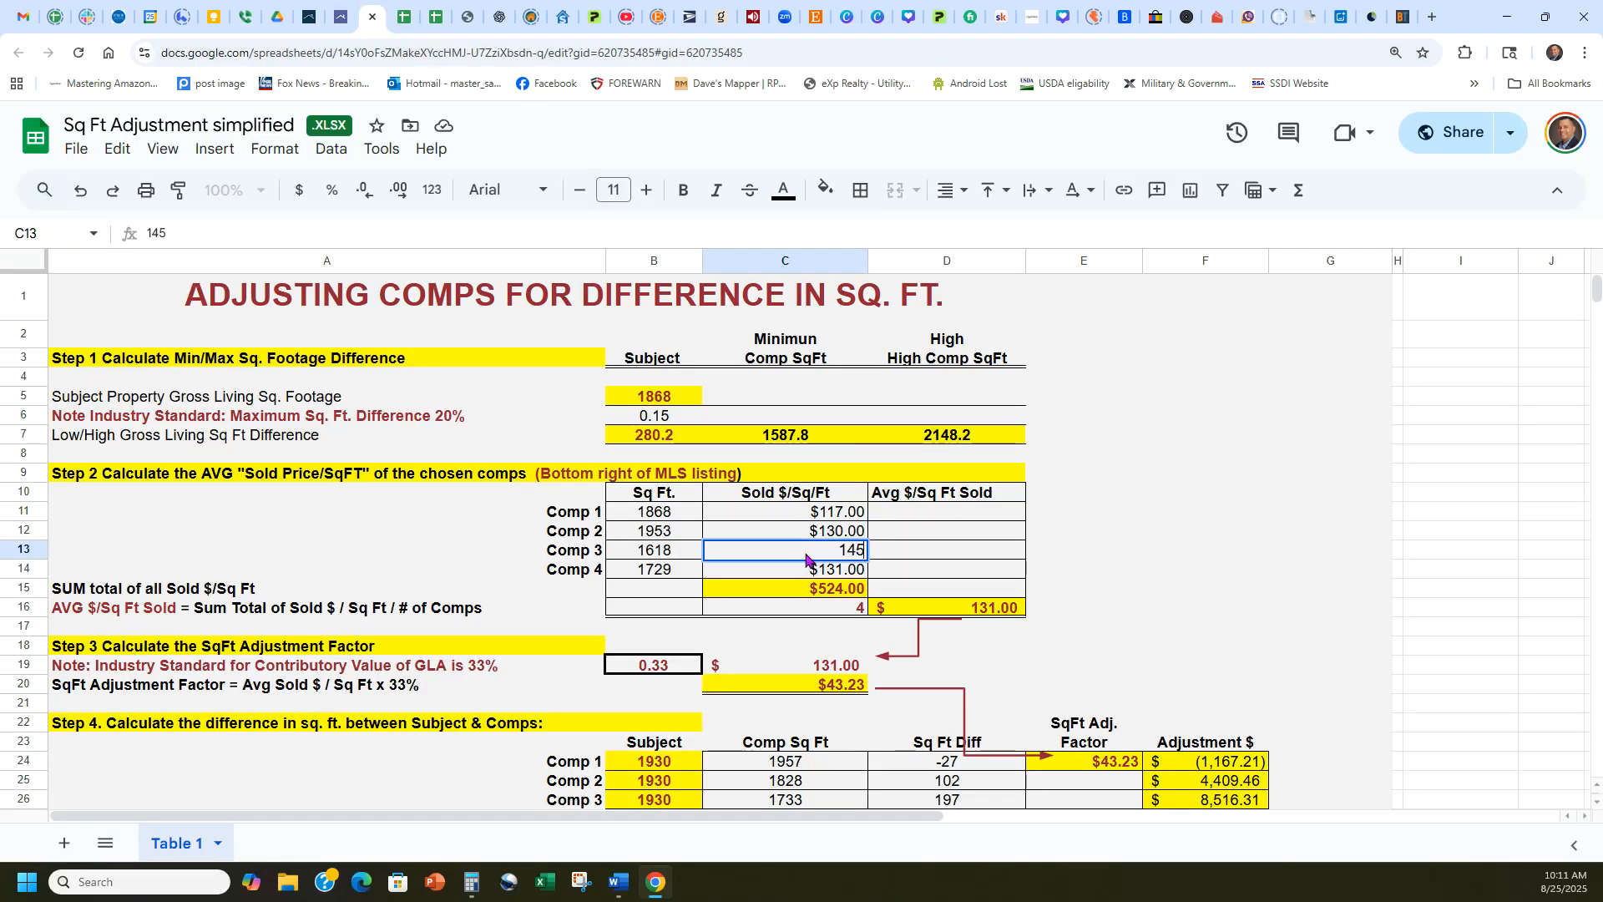
pyautogui.press('Return')
pyautogui.write('156')
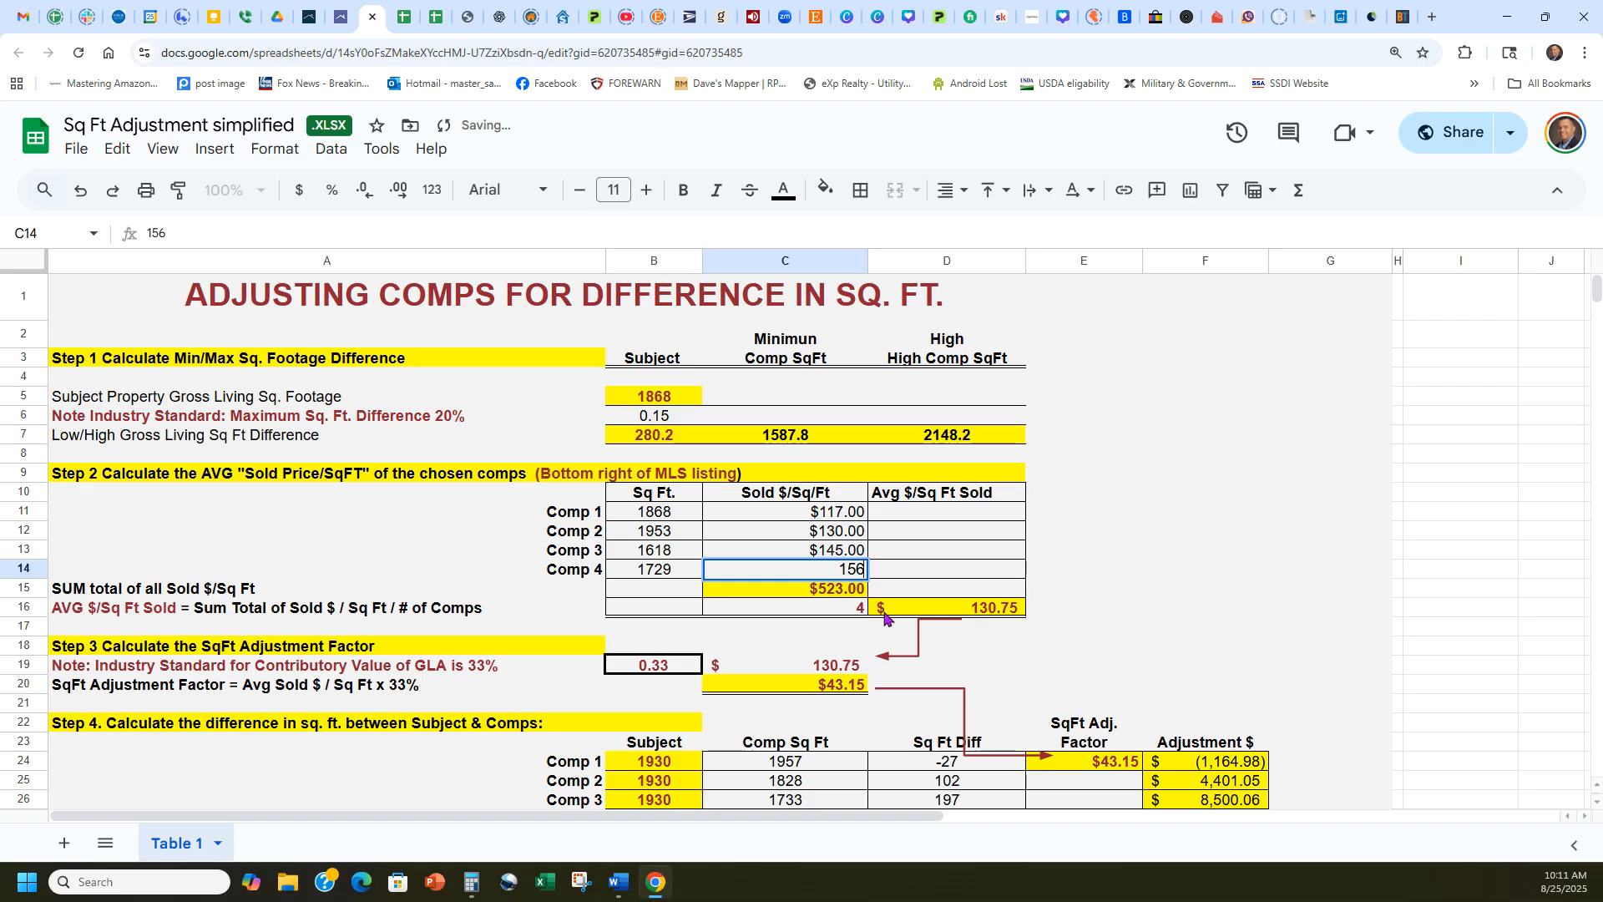
pyautogui.click(832, 609)
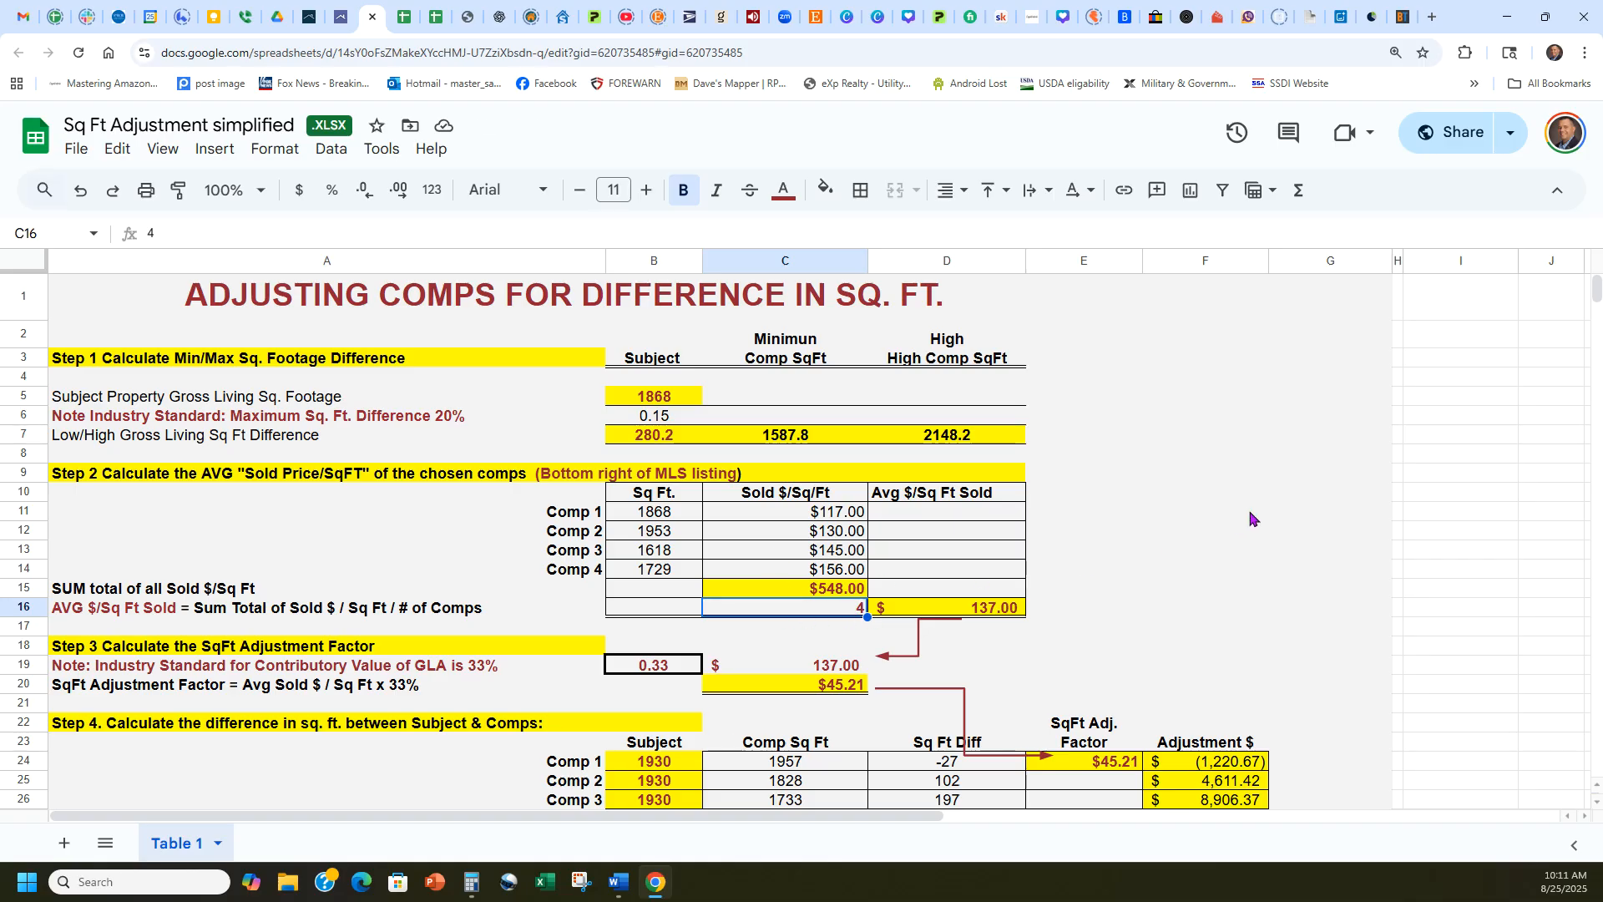
# Review the worksheet's average sold price per square foot, SqFt adjustment factor and Step 4 comparable adjustments.
pyautogui.scroll(-1, 1249, 516)
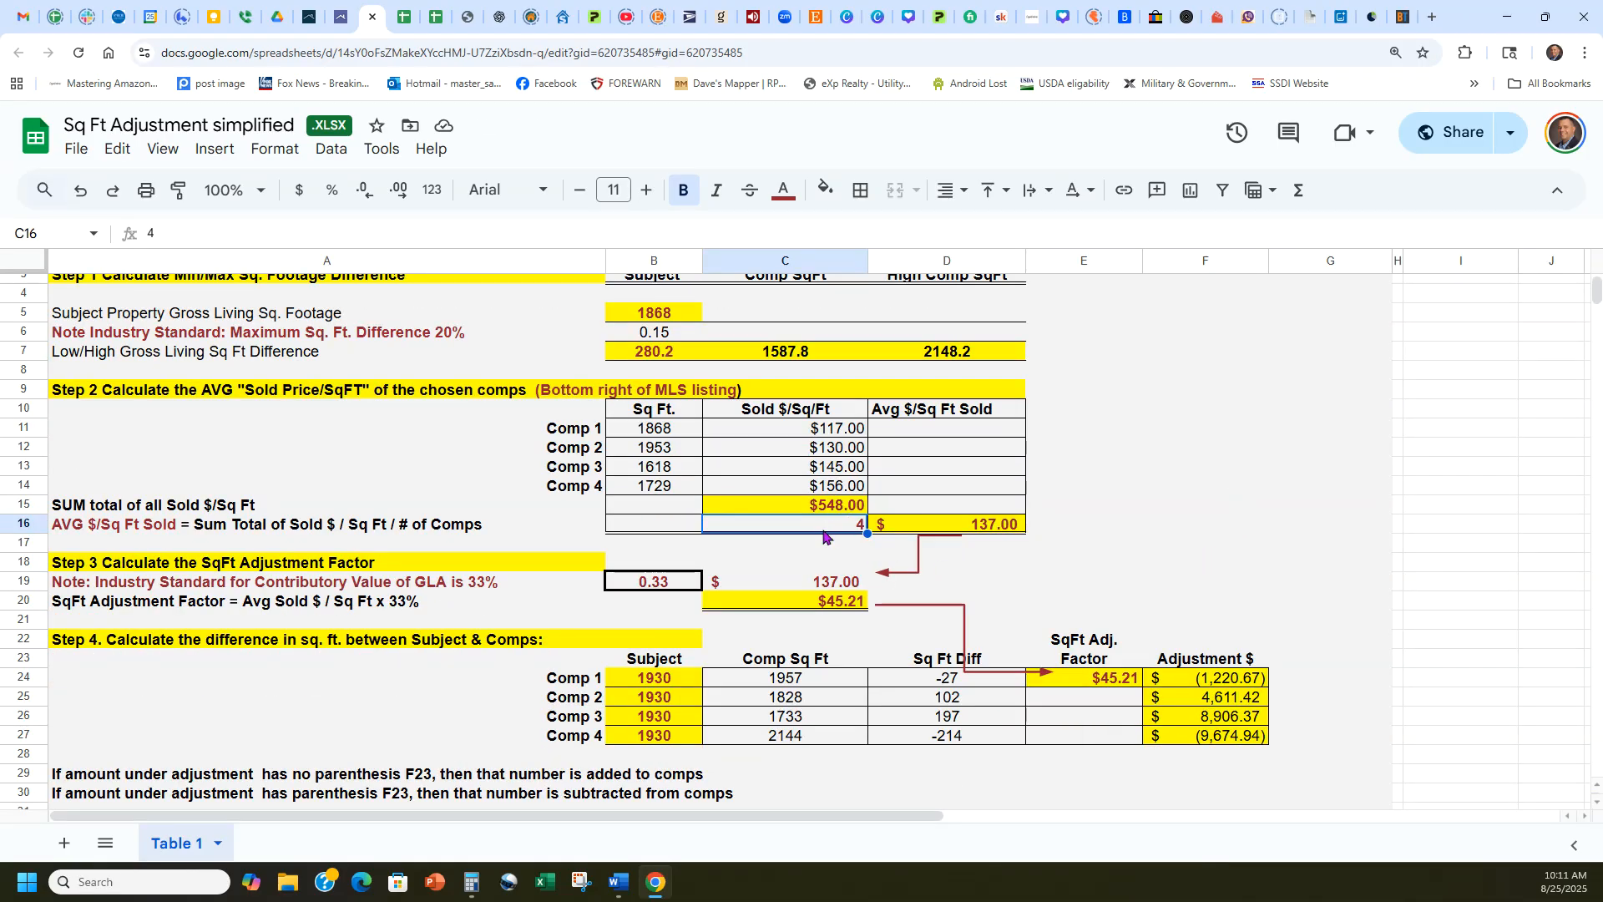
pyautogui.scroll(1, 780, 569)
pyautogui.scroll(-1, 1039, 539)
pyautogui.click(1425, 683)
pyautogui.scroll(-3, 1211, 668)
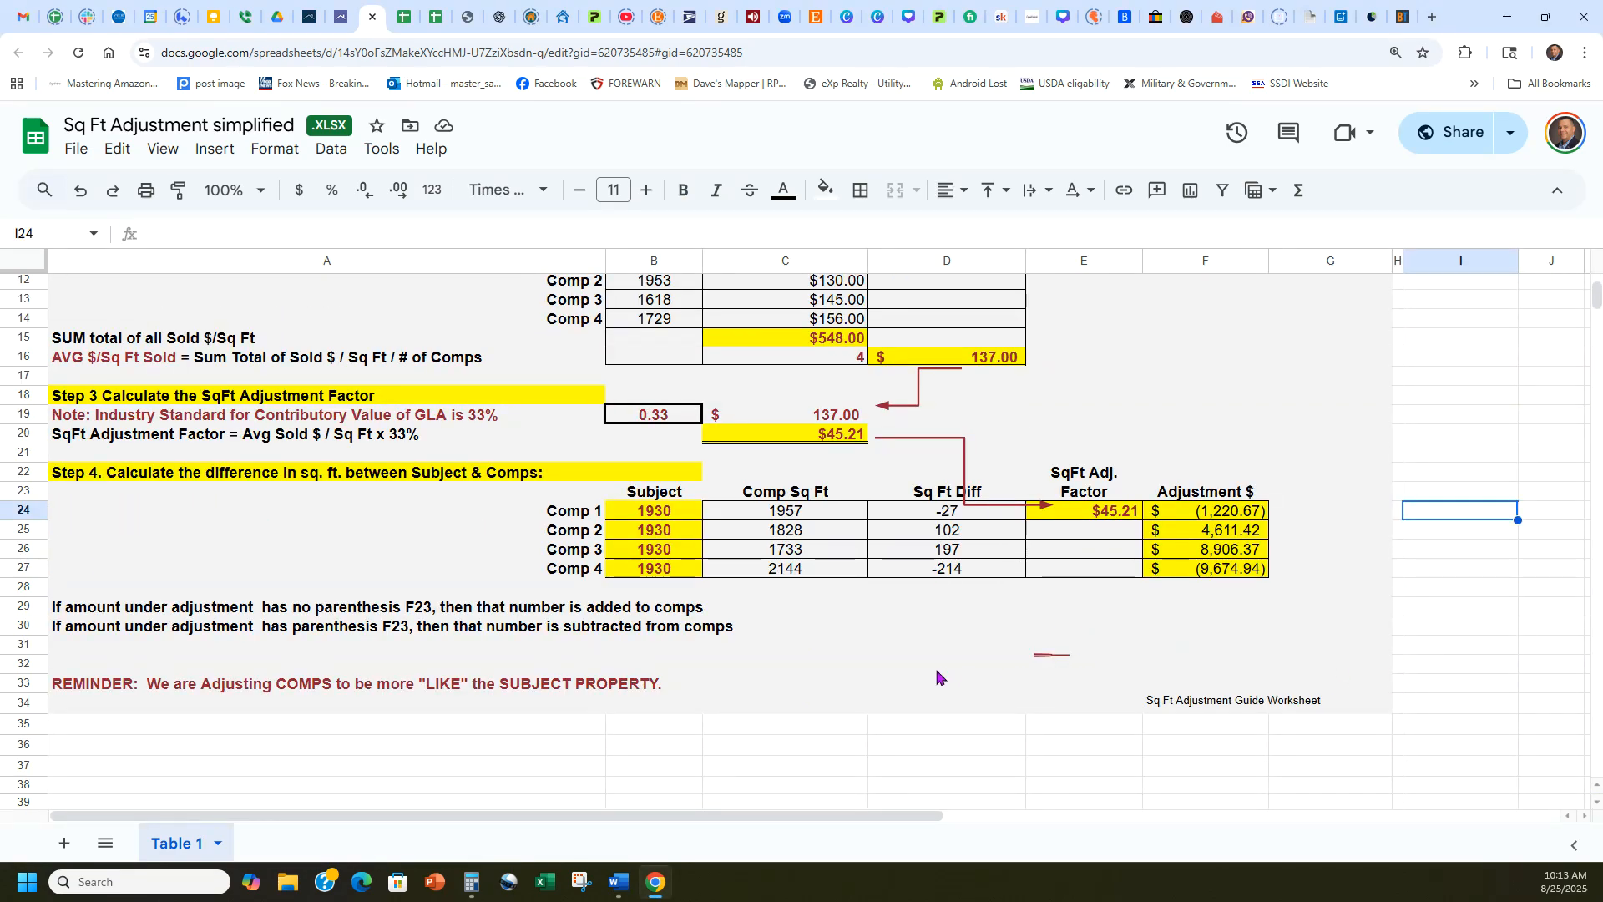
# Copy the subject property's 1868 sq ft living area into the Step 4 Subject cells for all four comps.
pyautogui.scroll(3, 942, 677)
pyautogui.click(661, 315)
pyautogui.hotkey('ctrl', 'c')
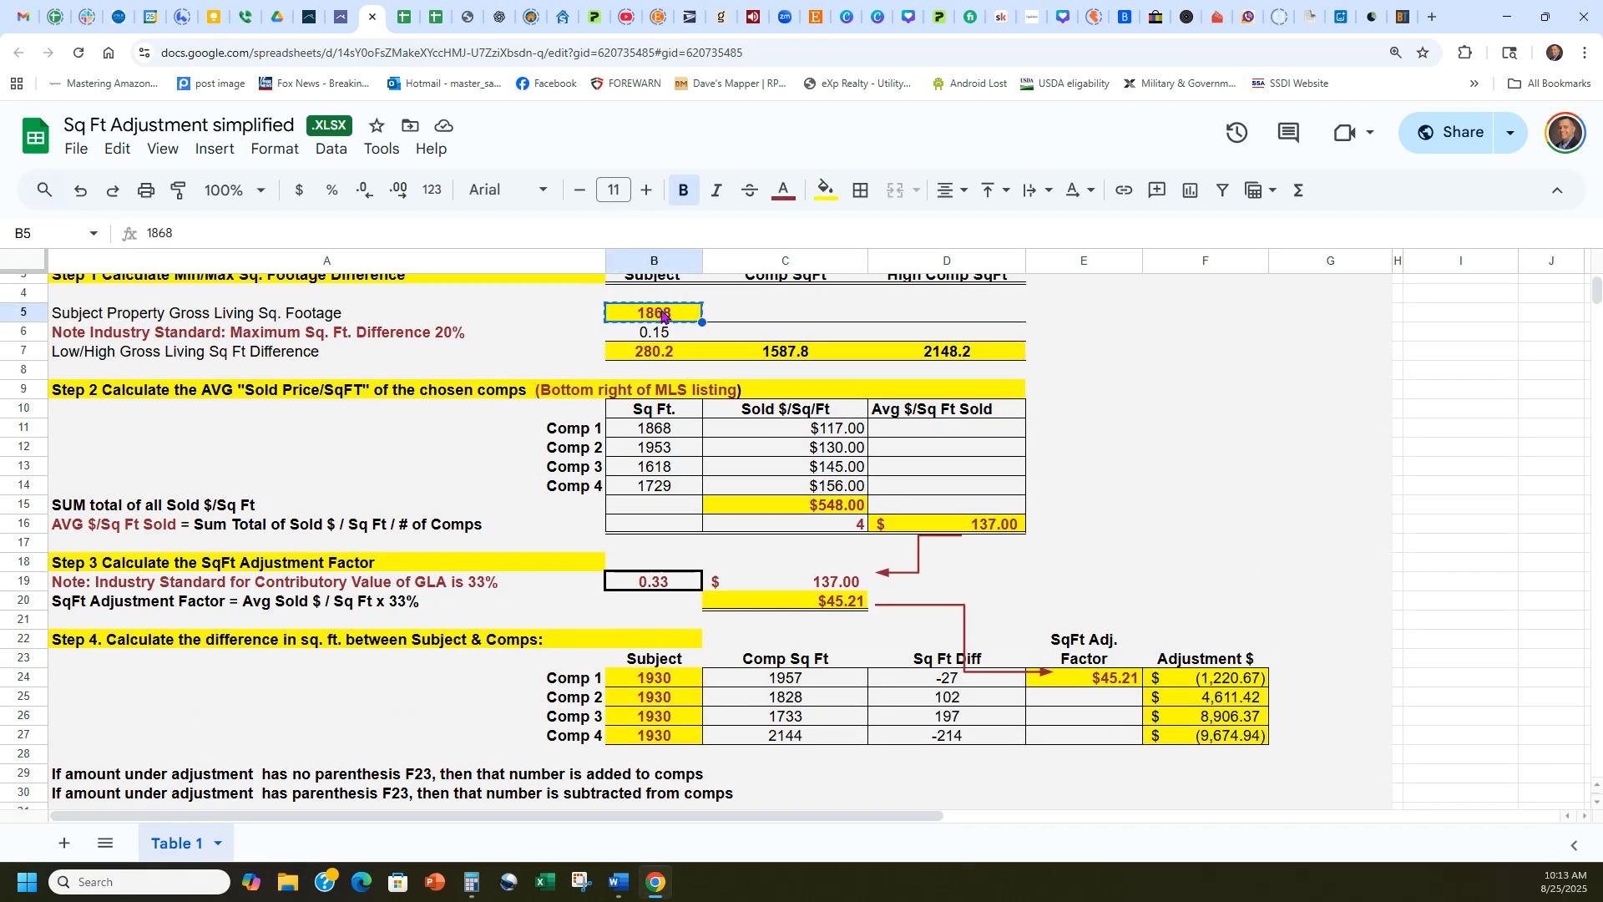
pyautogui.click(660, 680)
pyautogui.hotkey('ctrl', 'v')
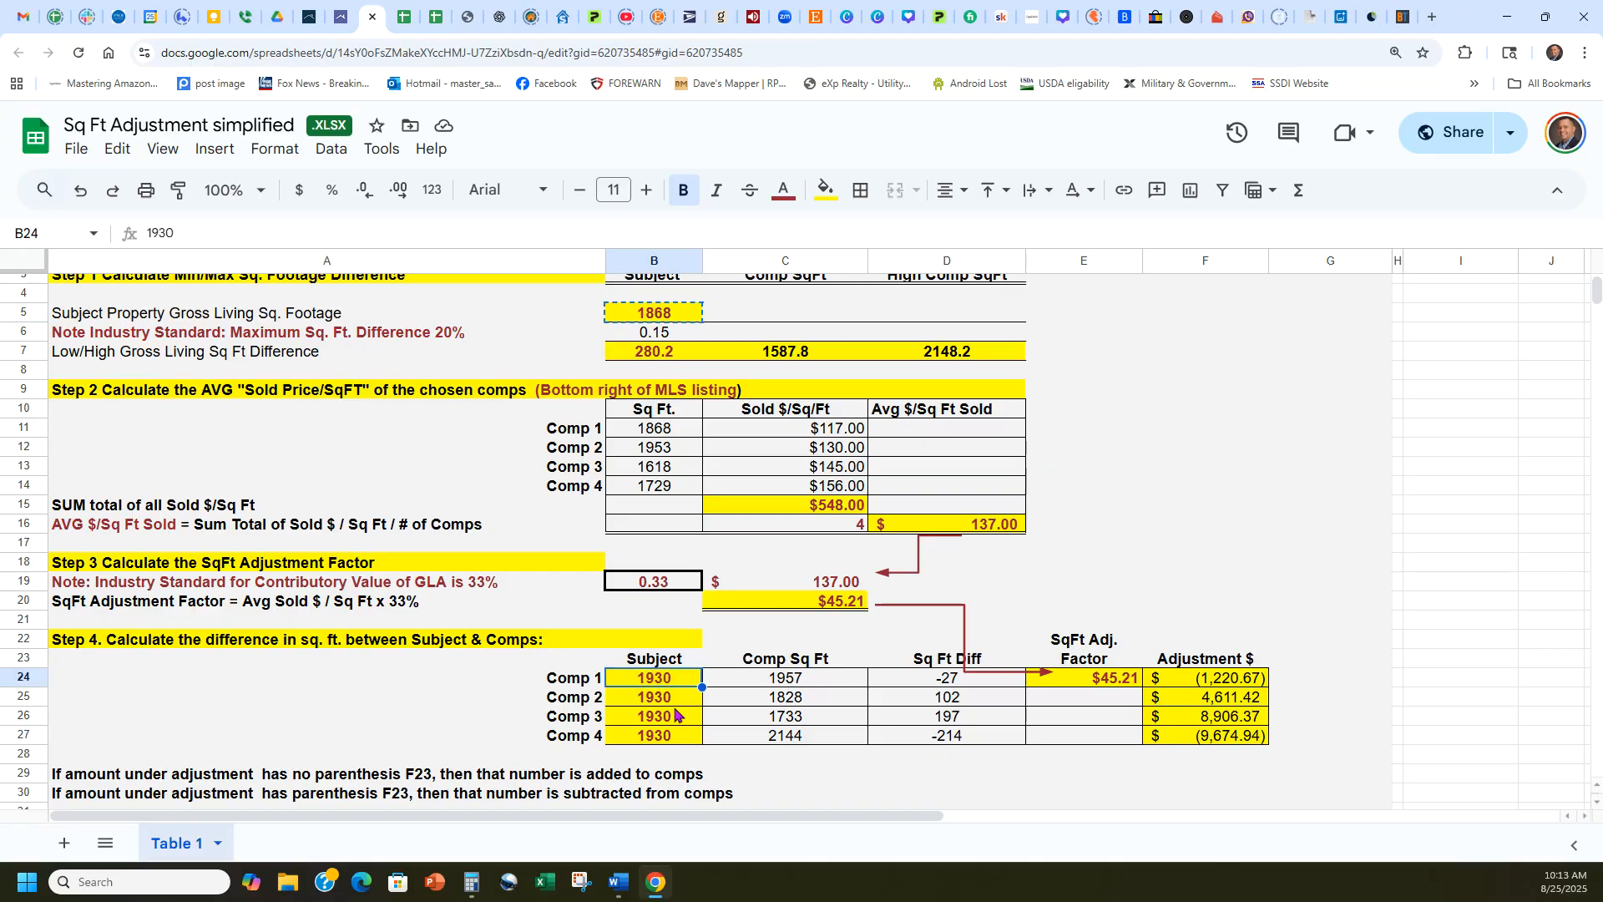
pyautogui.moveTo(701, 688); pyautogui.dragTo(703, 739)
pyautogui.click(708, 755)
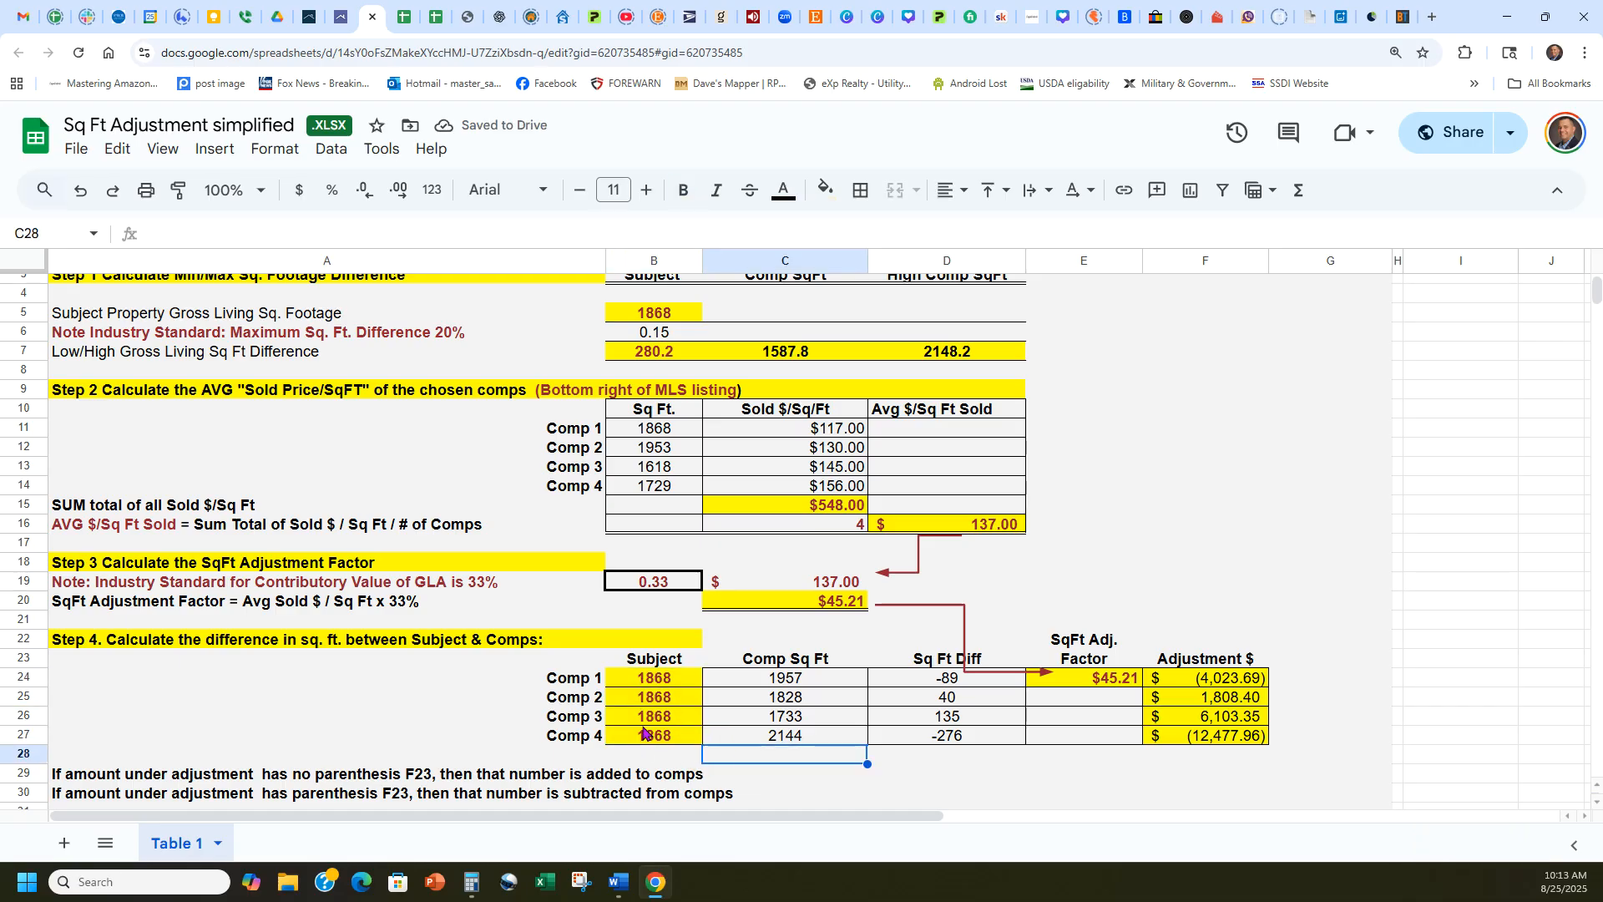
# Copy the four Step 2 comp areas, 1868, 1953, 1618 and 1729, into Step 4's Comp Sq Ft column.
pyautogui.moveTo(654, 430); pyautogui.dragTo(657, 487)
pyautogui.moveTo(764, 683); pyautogui.dragTo(775, 735)
pyautogui.hotkey('ctrl', 'v')
pyautogui.click(793, 777)
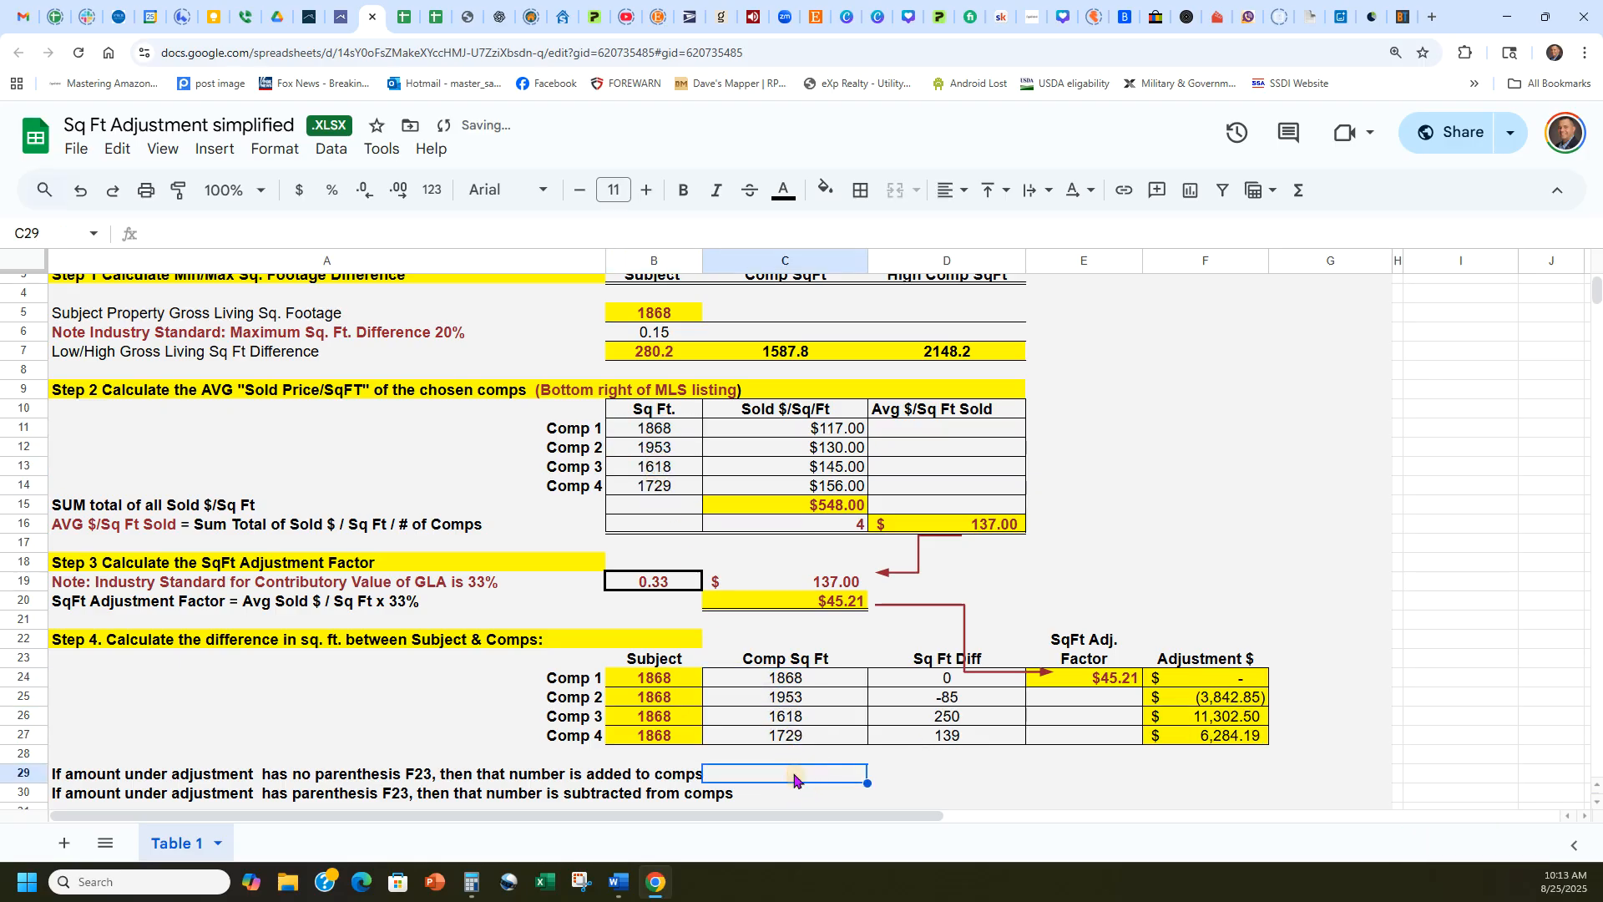
pyautogui.click(1427, 641)
pyautogui.scroll(-1, 1348, 547)
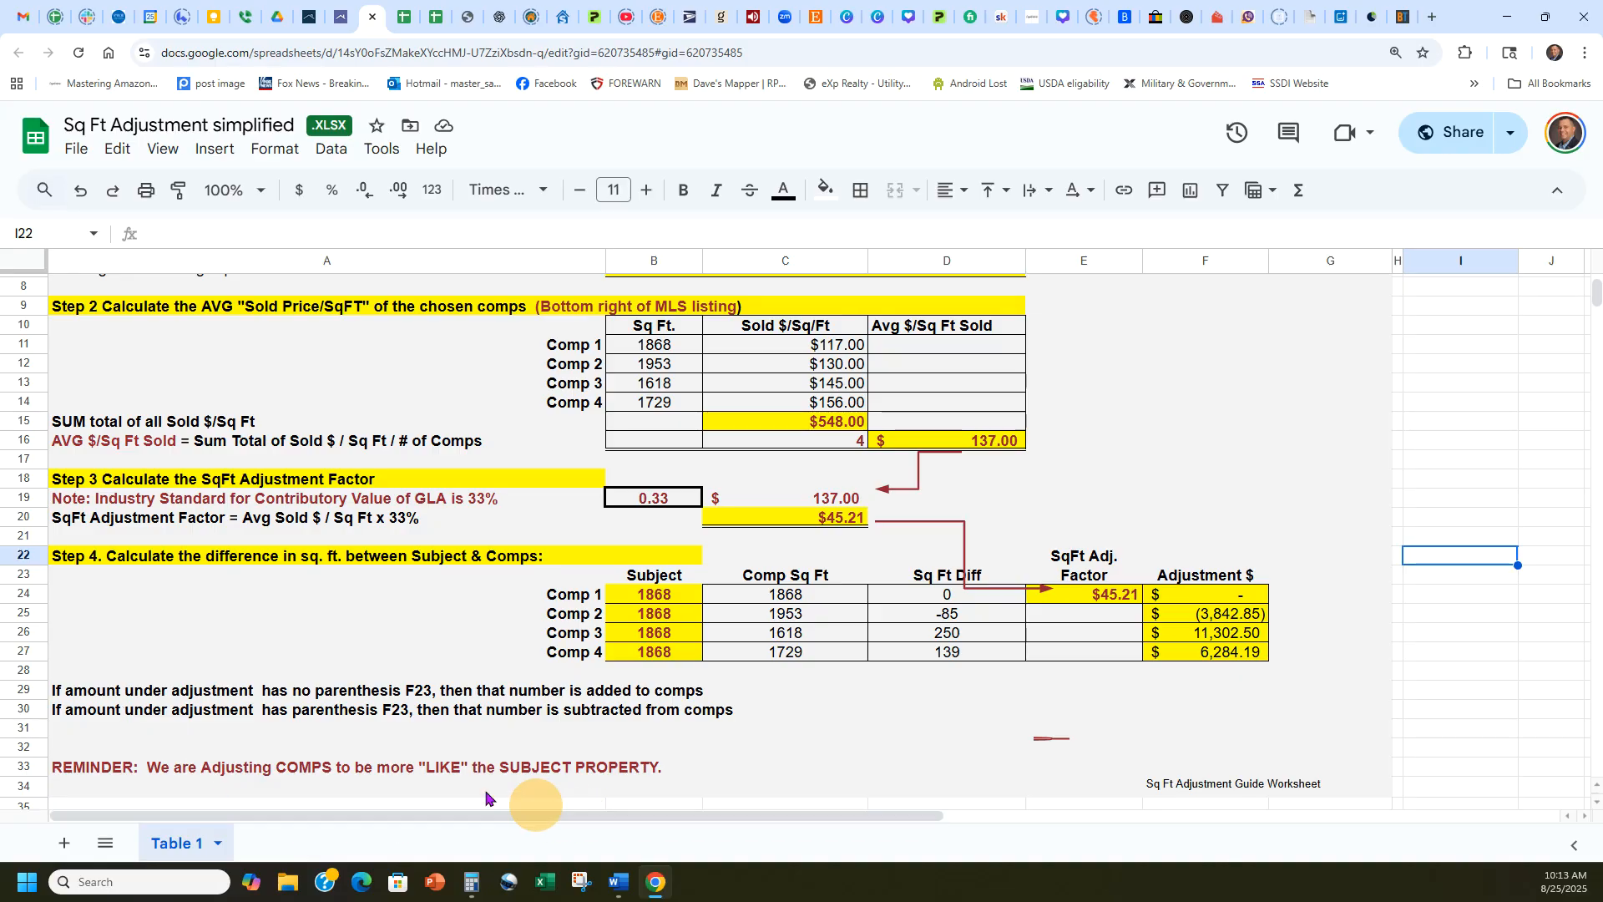
# Correct the cell reference to F24 in both notes about adding and subtracting the adjustment amount.
pyautogui.click(1178, 602)
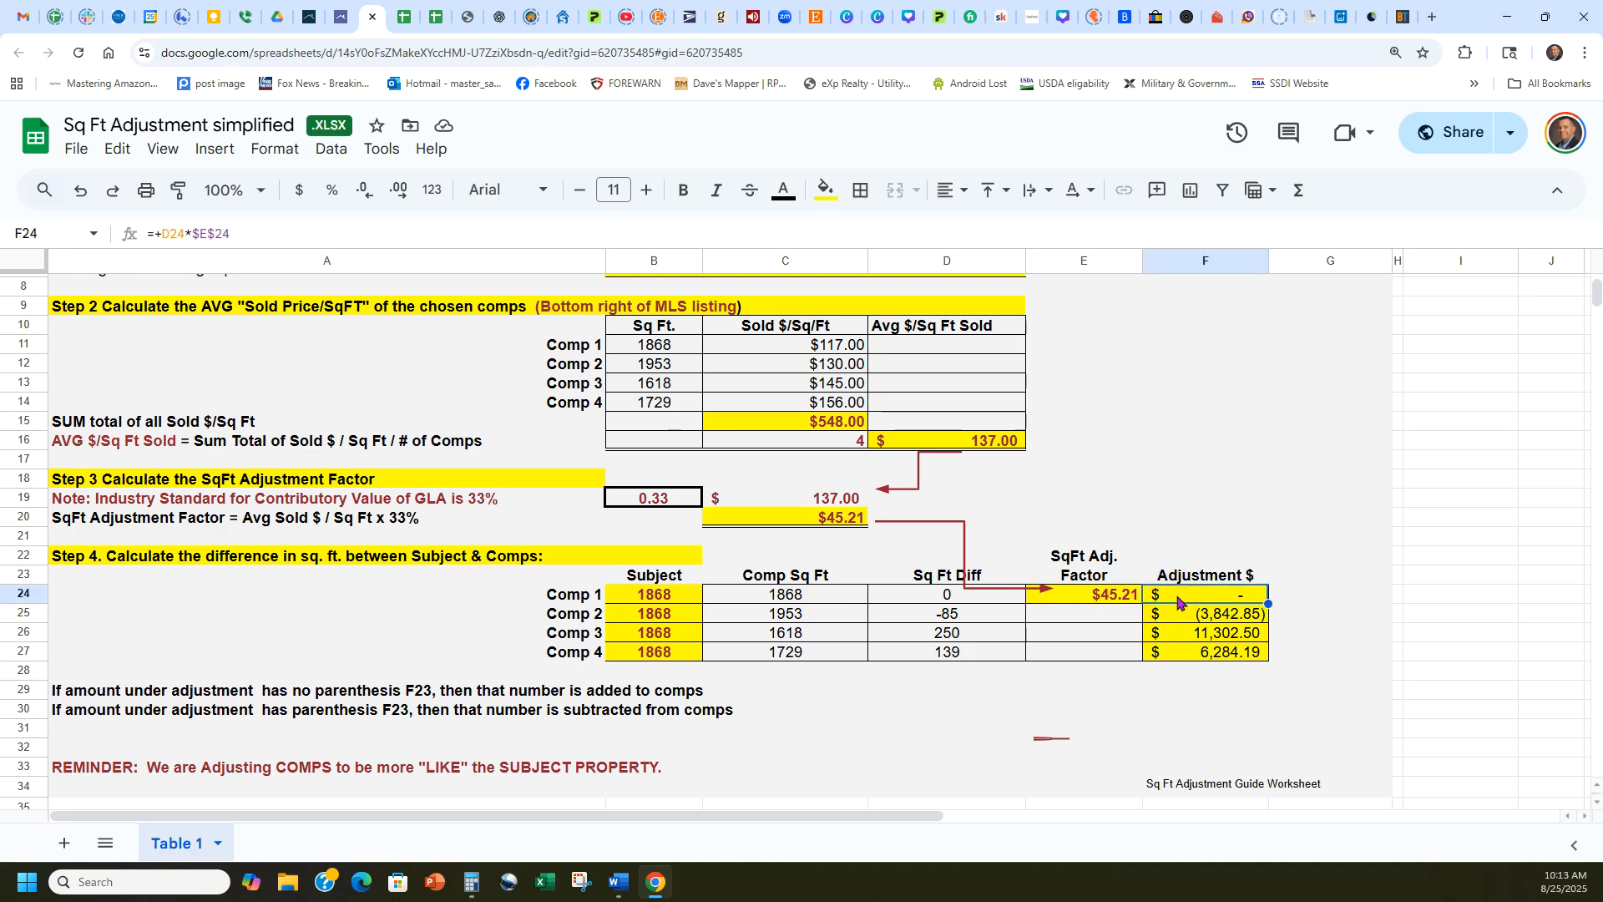
pyautogui.click(440, 695)
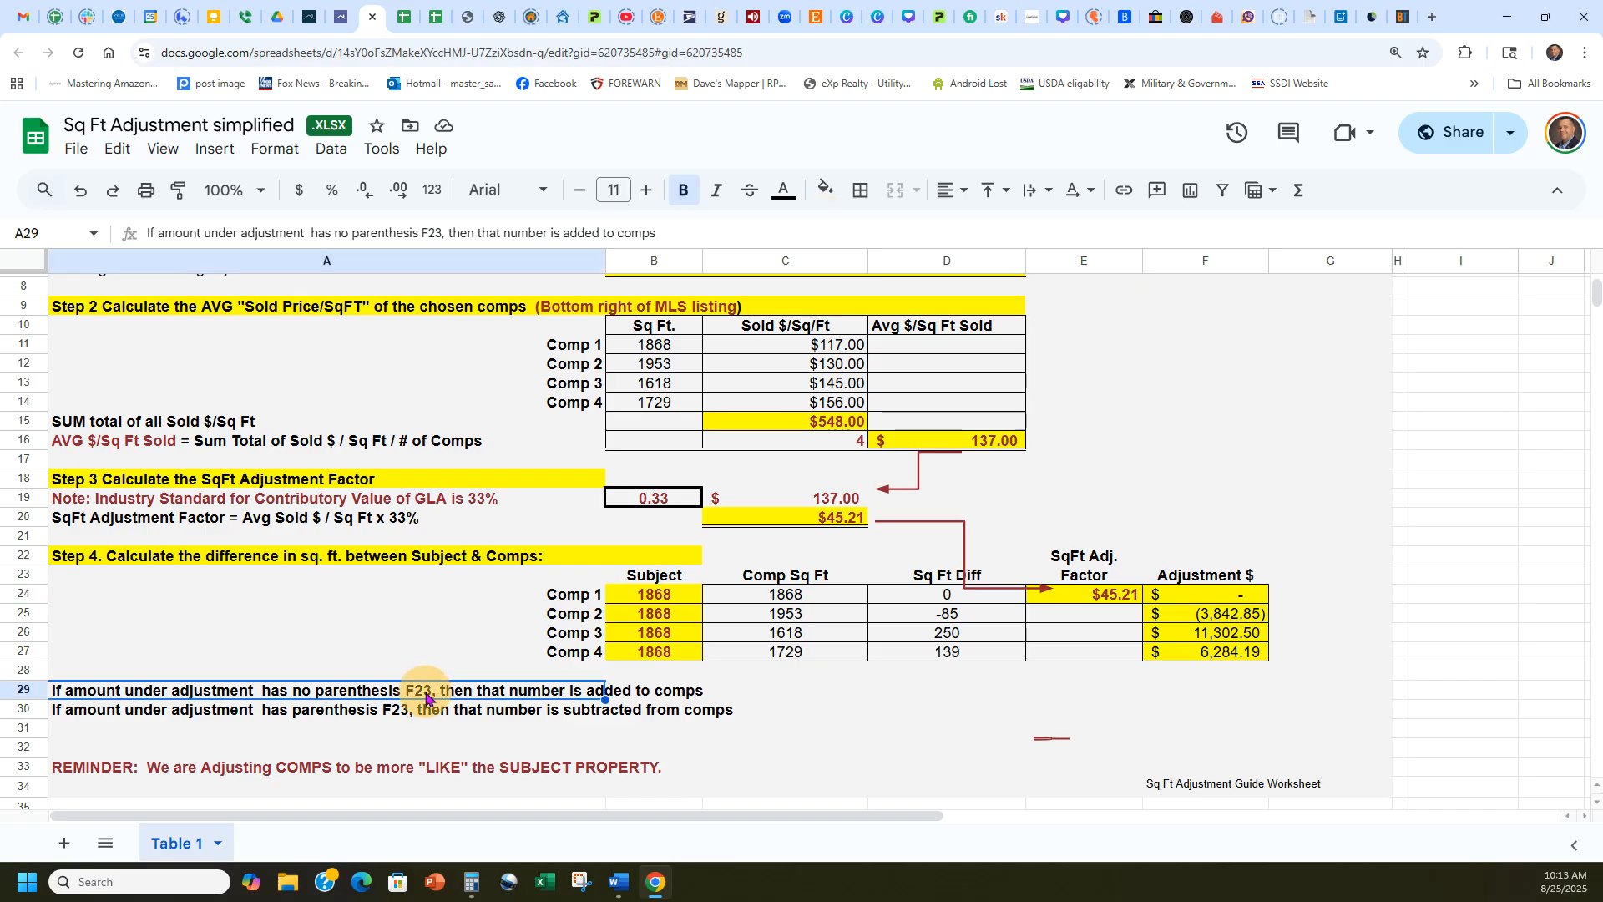
pyautogui.click(435, 233)
pyautogui.press('BackSpace')
pyautogui.write('4')
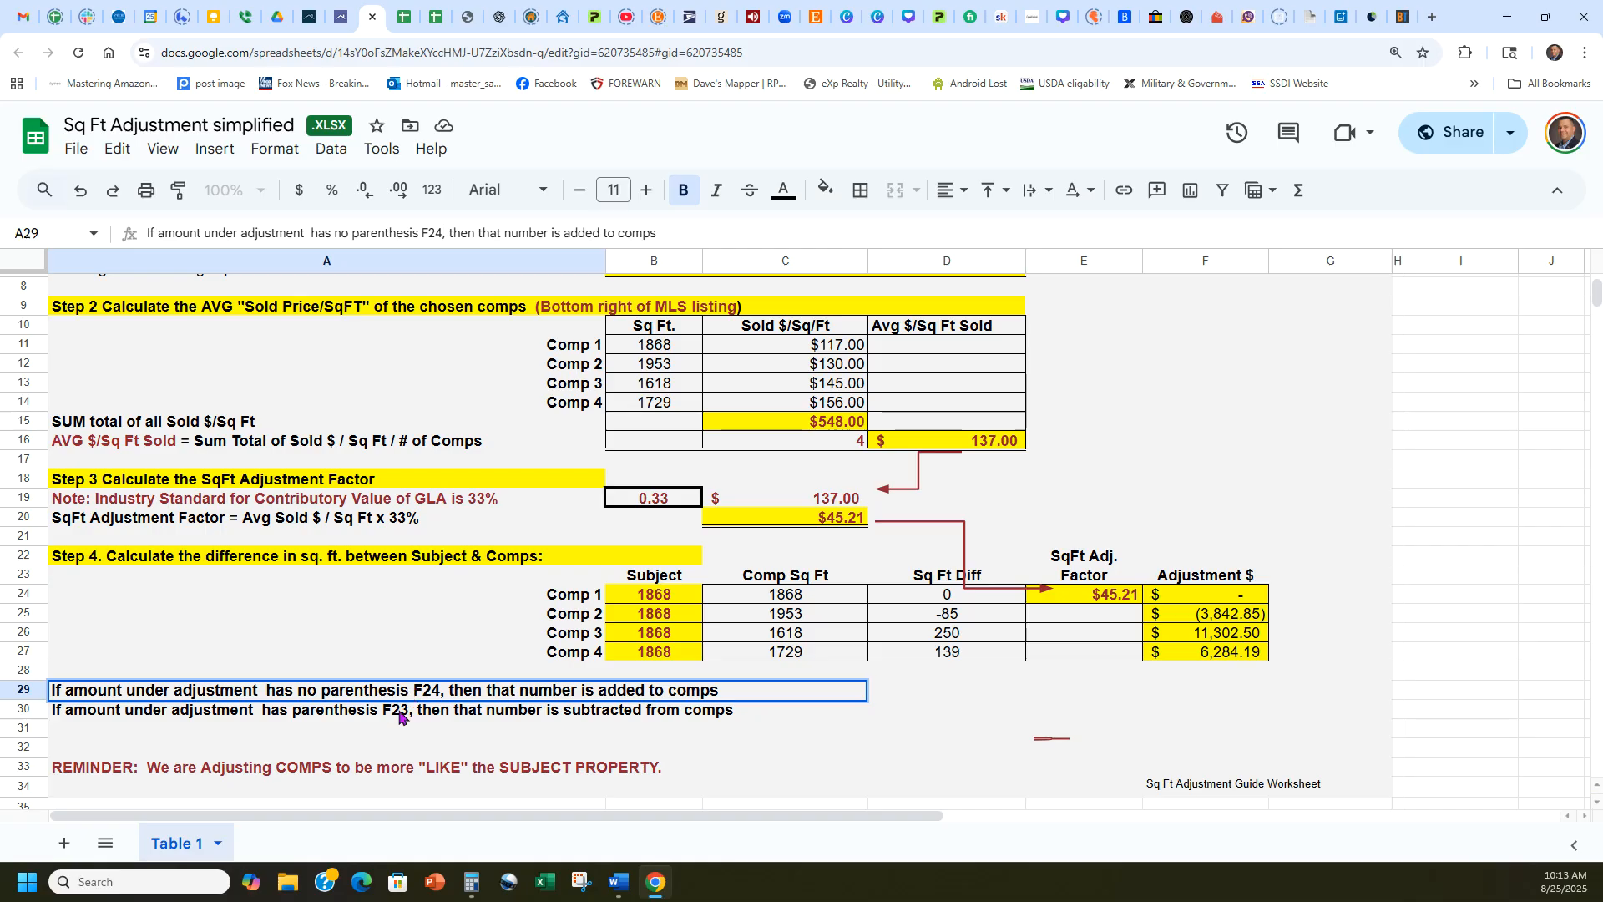
pyautogui.click(430, 712)
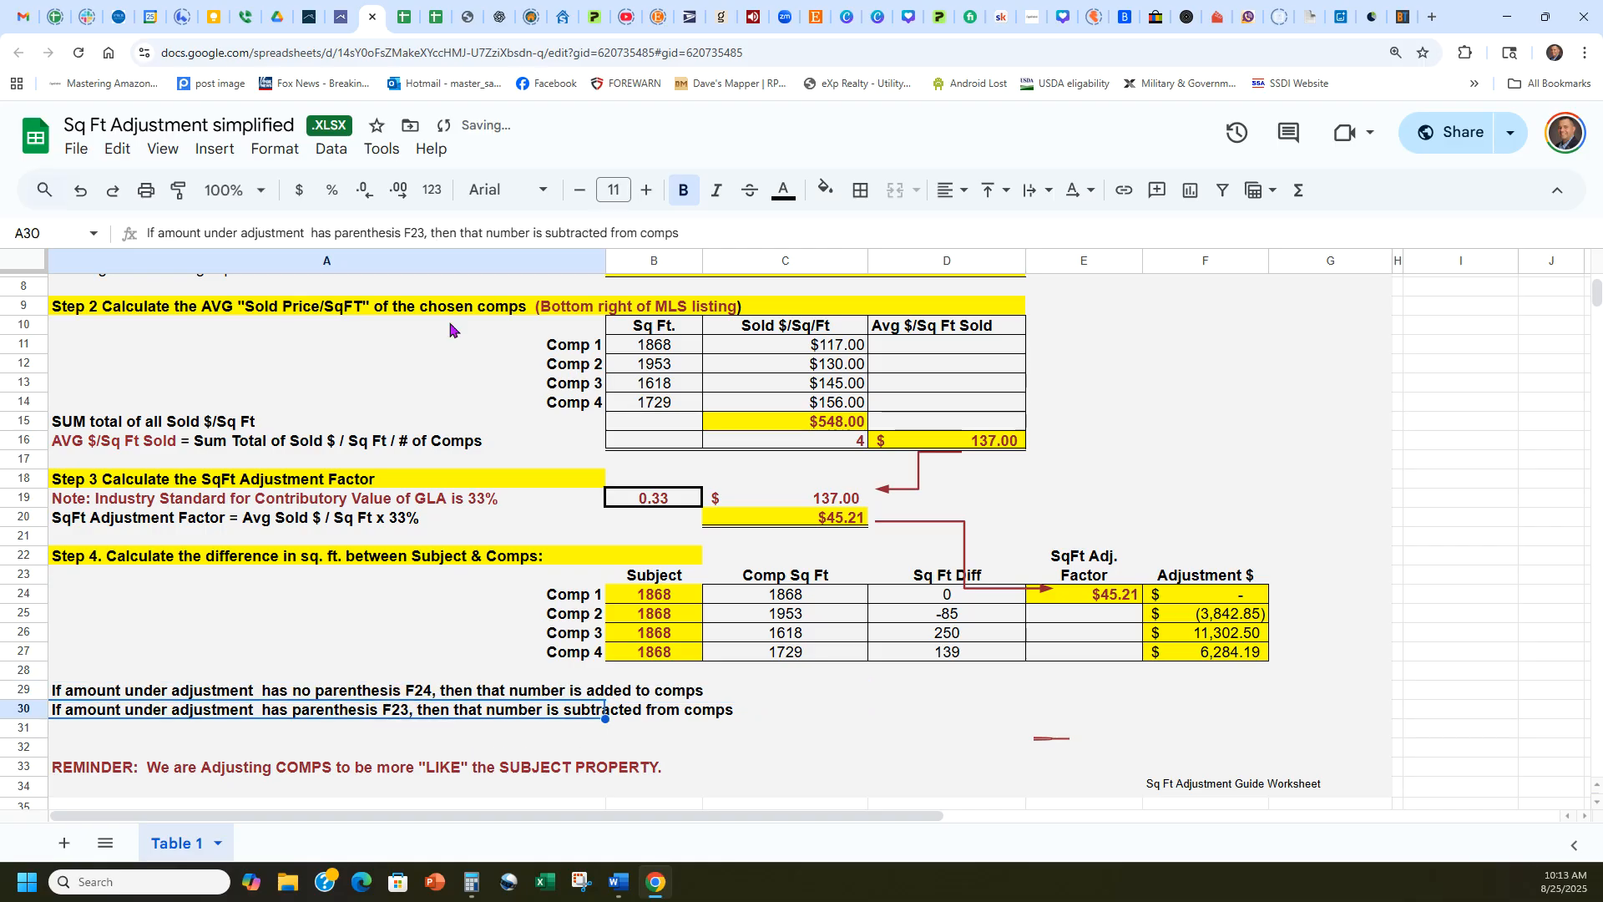
pyautogui.click(420, 233)
pyautogui.press('Delete')
pyautogui.write('4')
pyautogui.click(976, 696)
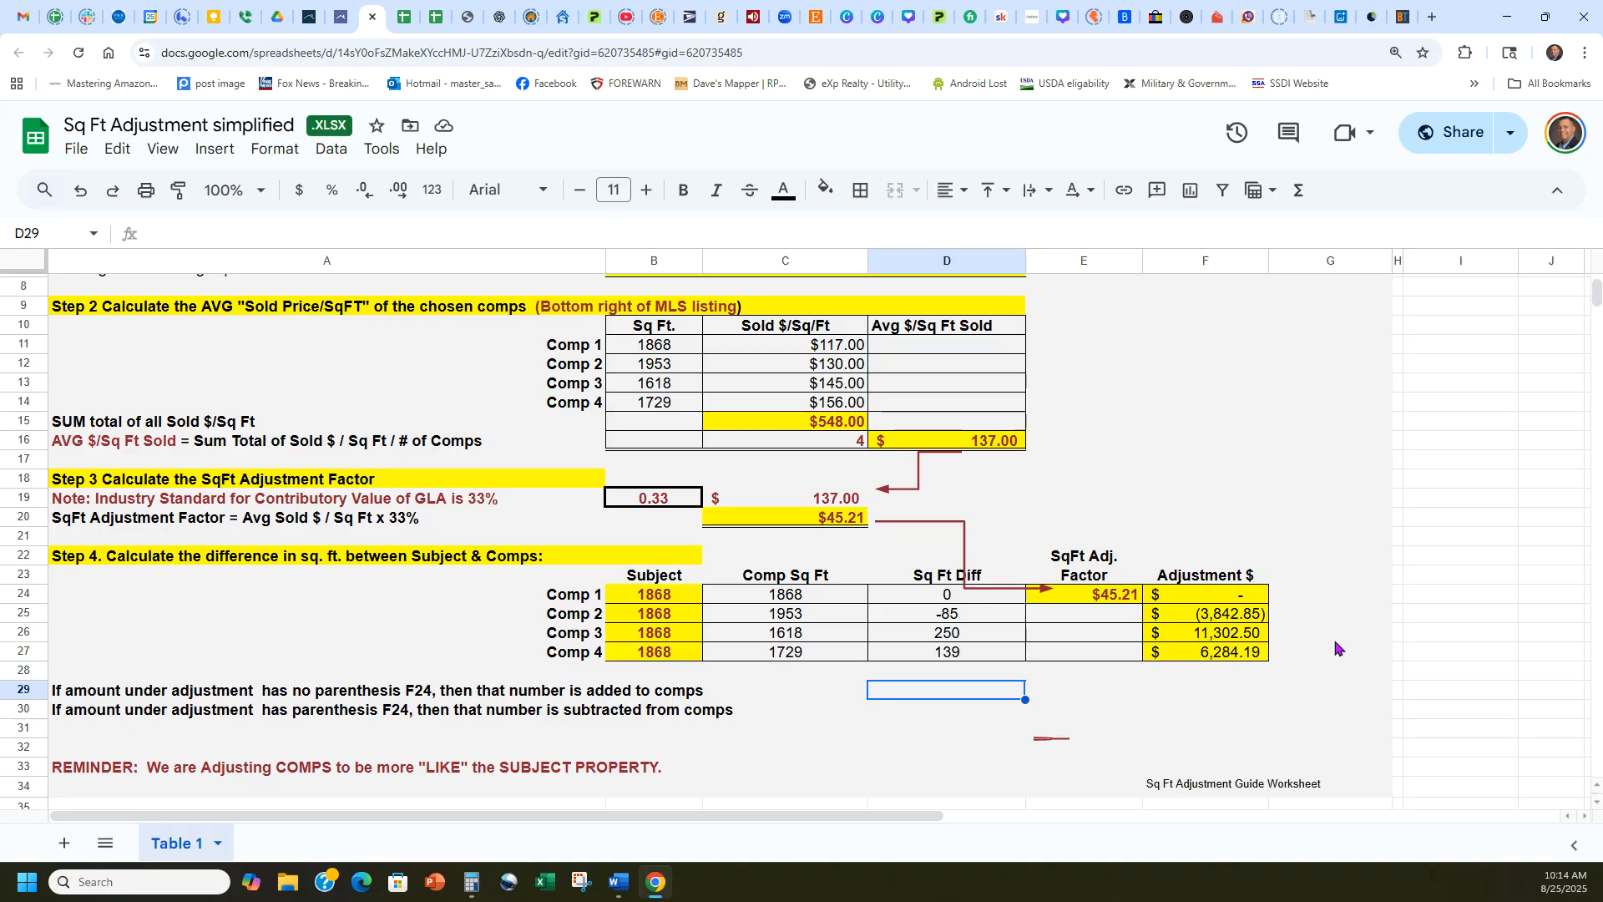
pyautogui.click(1436, 735)
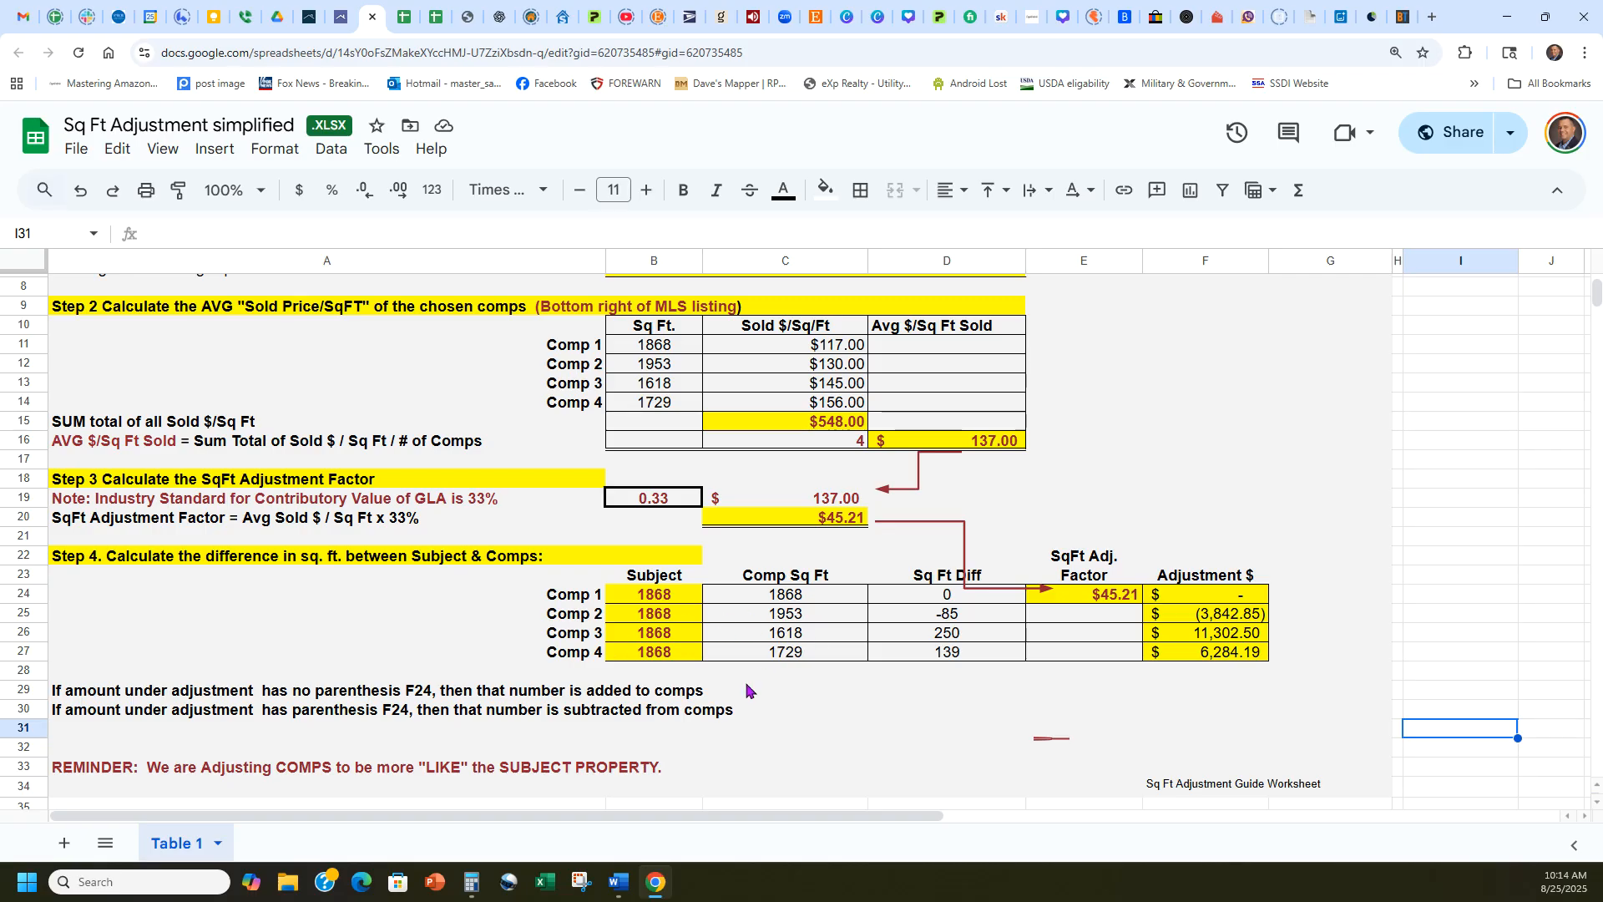
pyautogui.scroll(-3, 1185, 616)
pyautogui.scroll(3, 1252, 643)
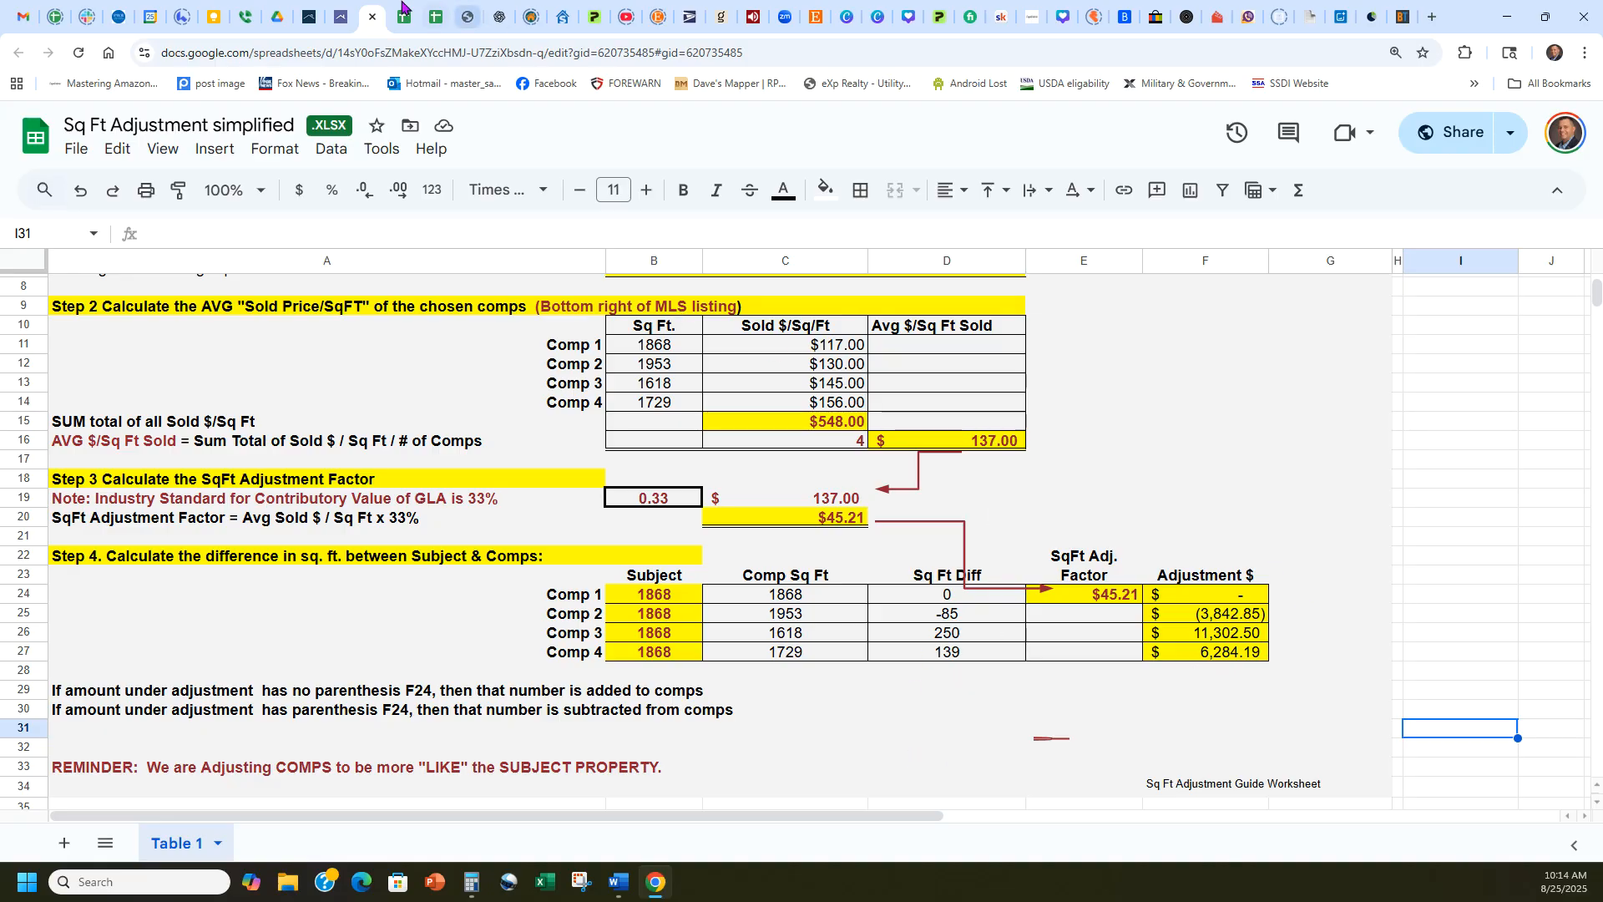
# Switch to the Paragon MLS, copy the active listing's address and start a new CMA presentation.
pyautogui.click(308, 12)
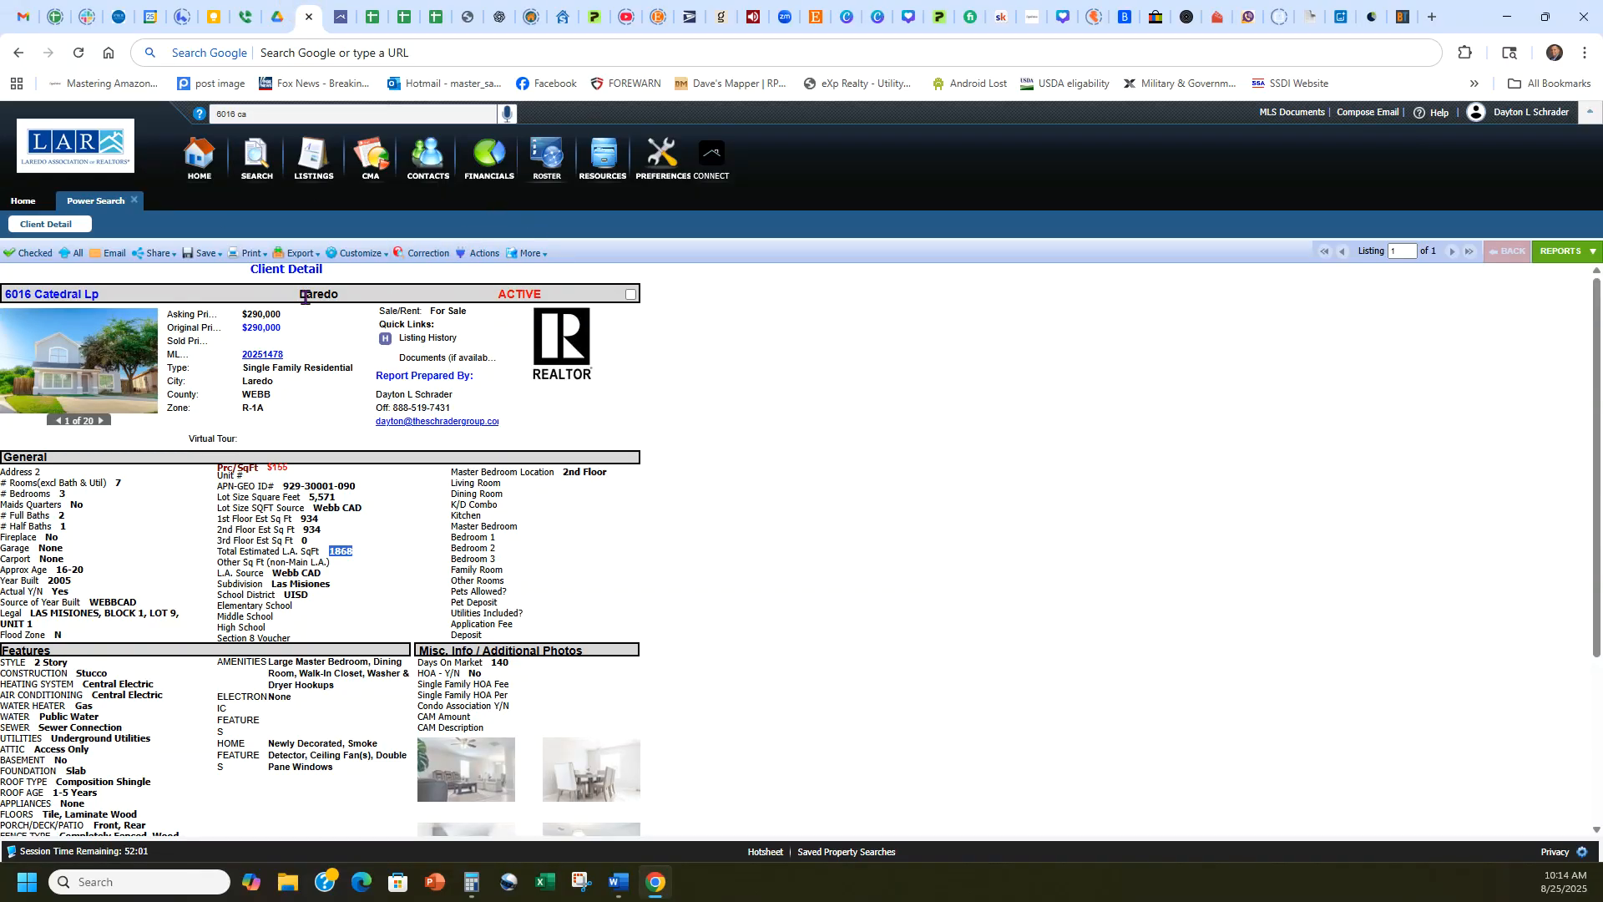
pyautogui.moveTo(100, 294); pyautogui.dragTo(8, 294)
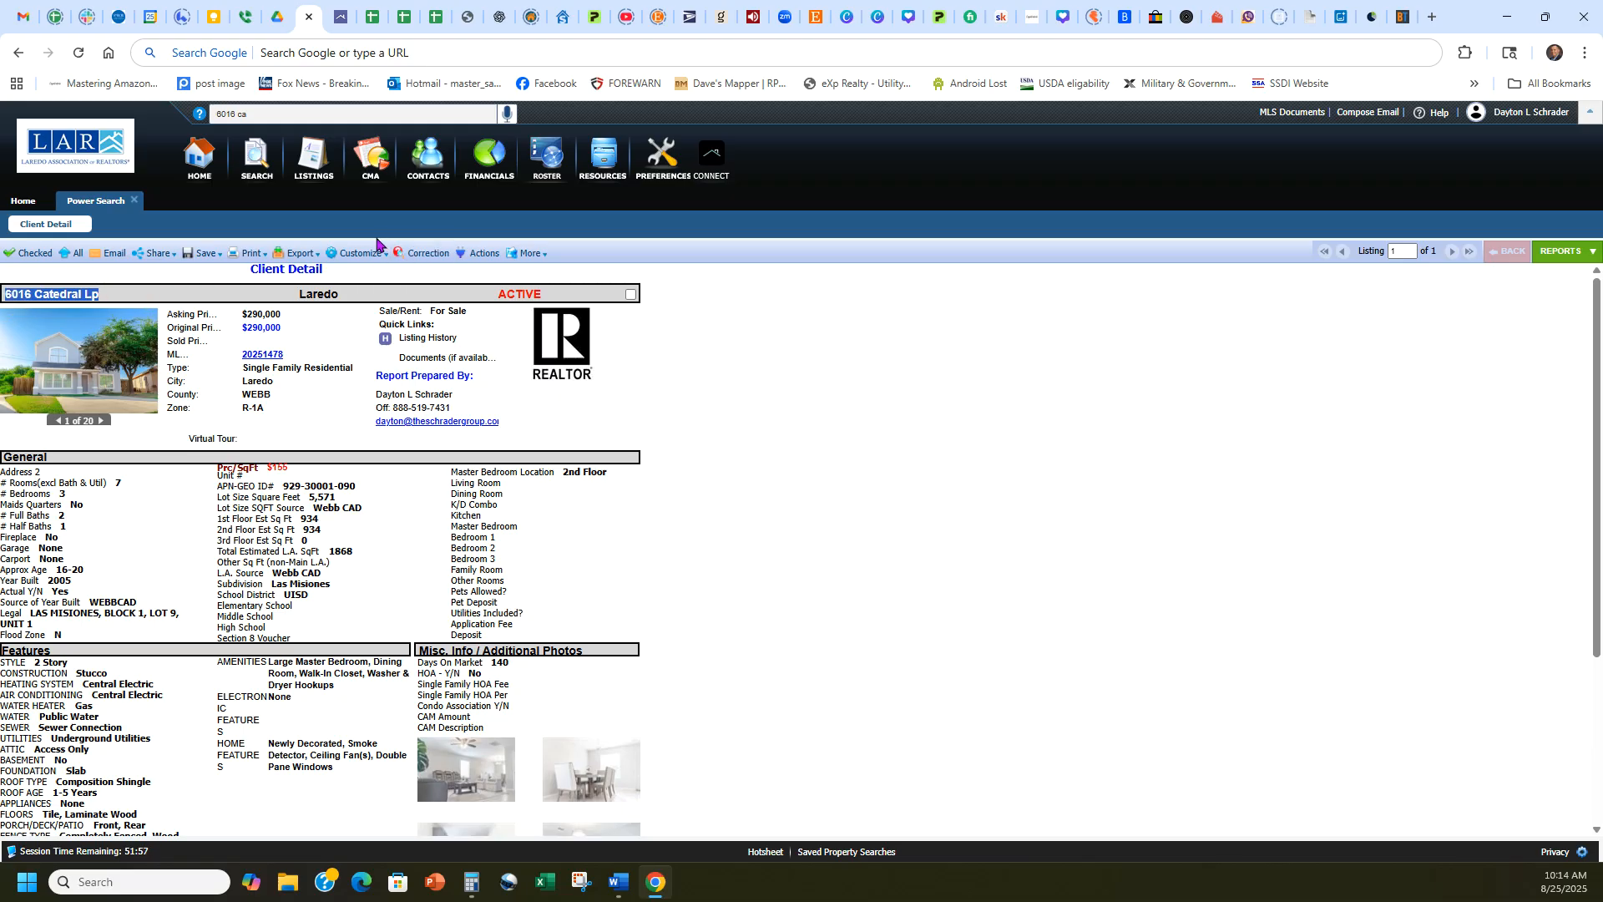
pyautogui.click(370, 159)
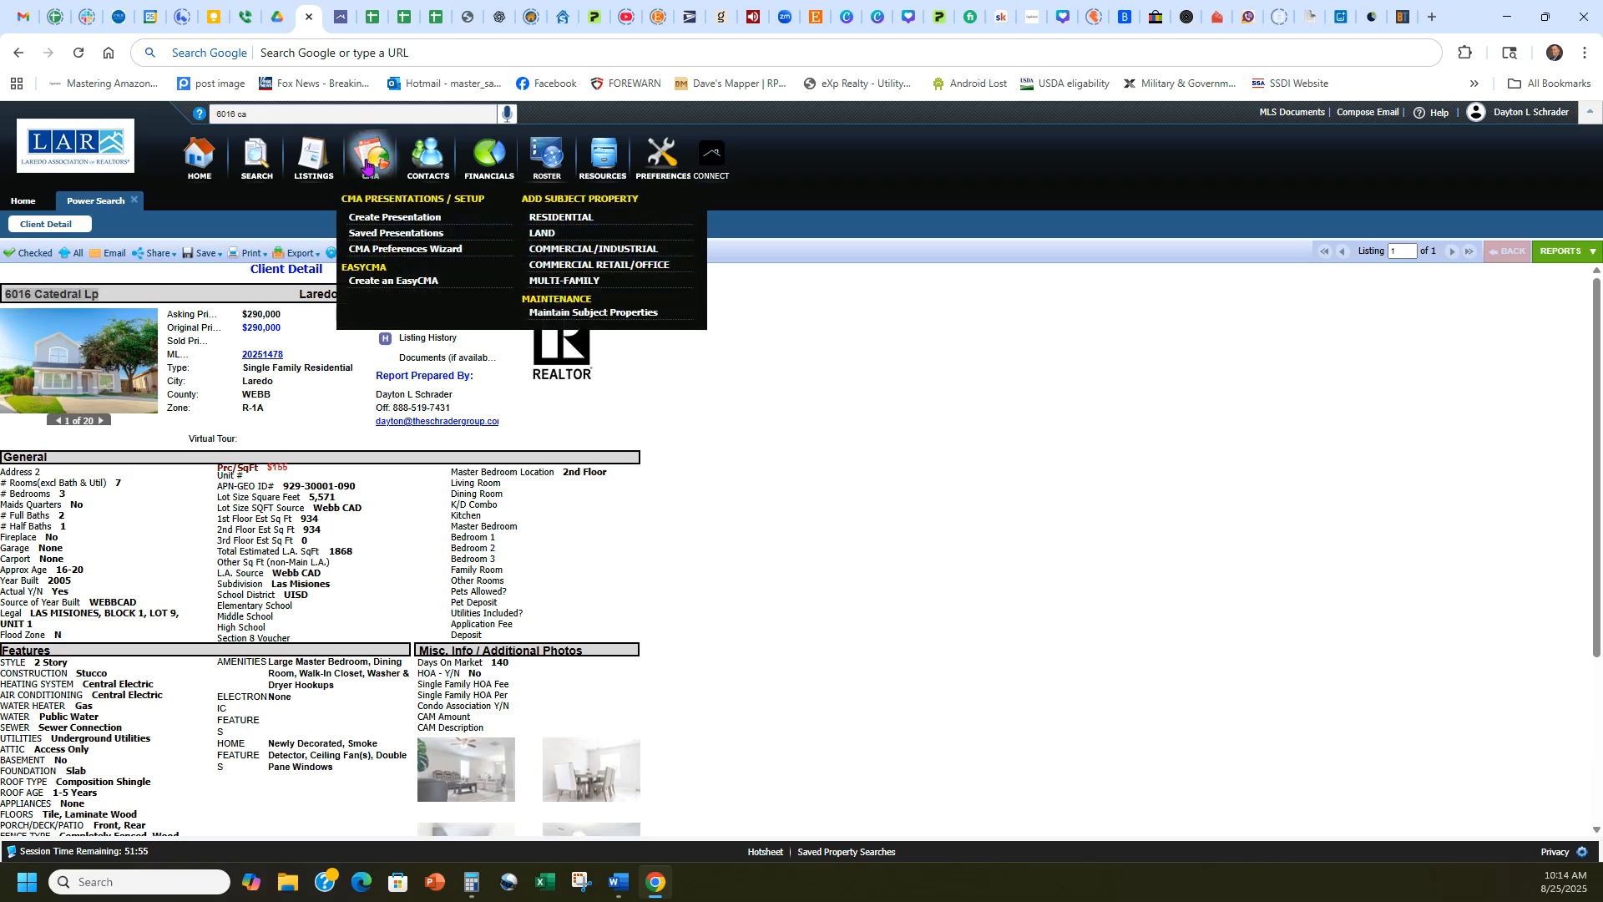
pyautogui.click(404, 220)
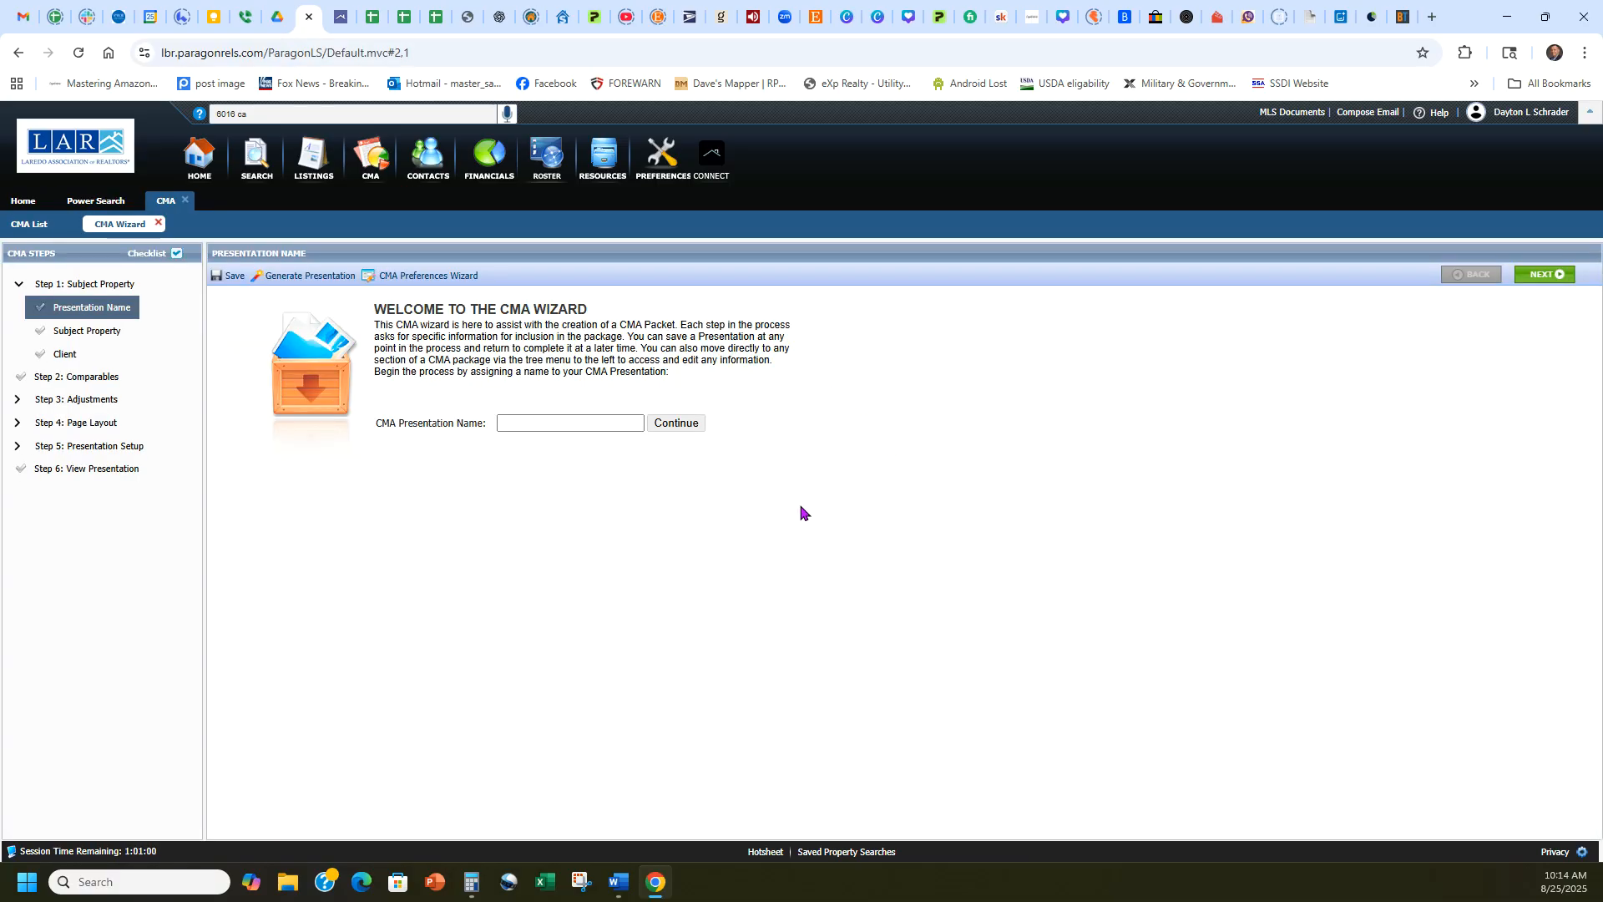
# Name the CMA presentation as the client's second test and choose an existing MLS listing as its subject property.
pyautogui.click(585, 422)
pyautogui.click(605, 458)
pyautogui.press('BackSpace')
pyautogui.write('2')
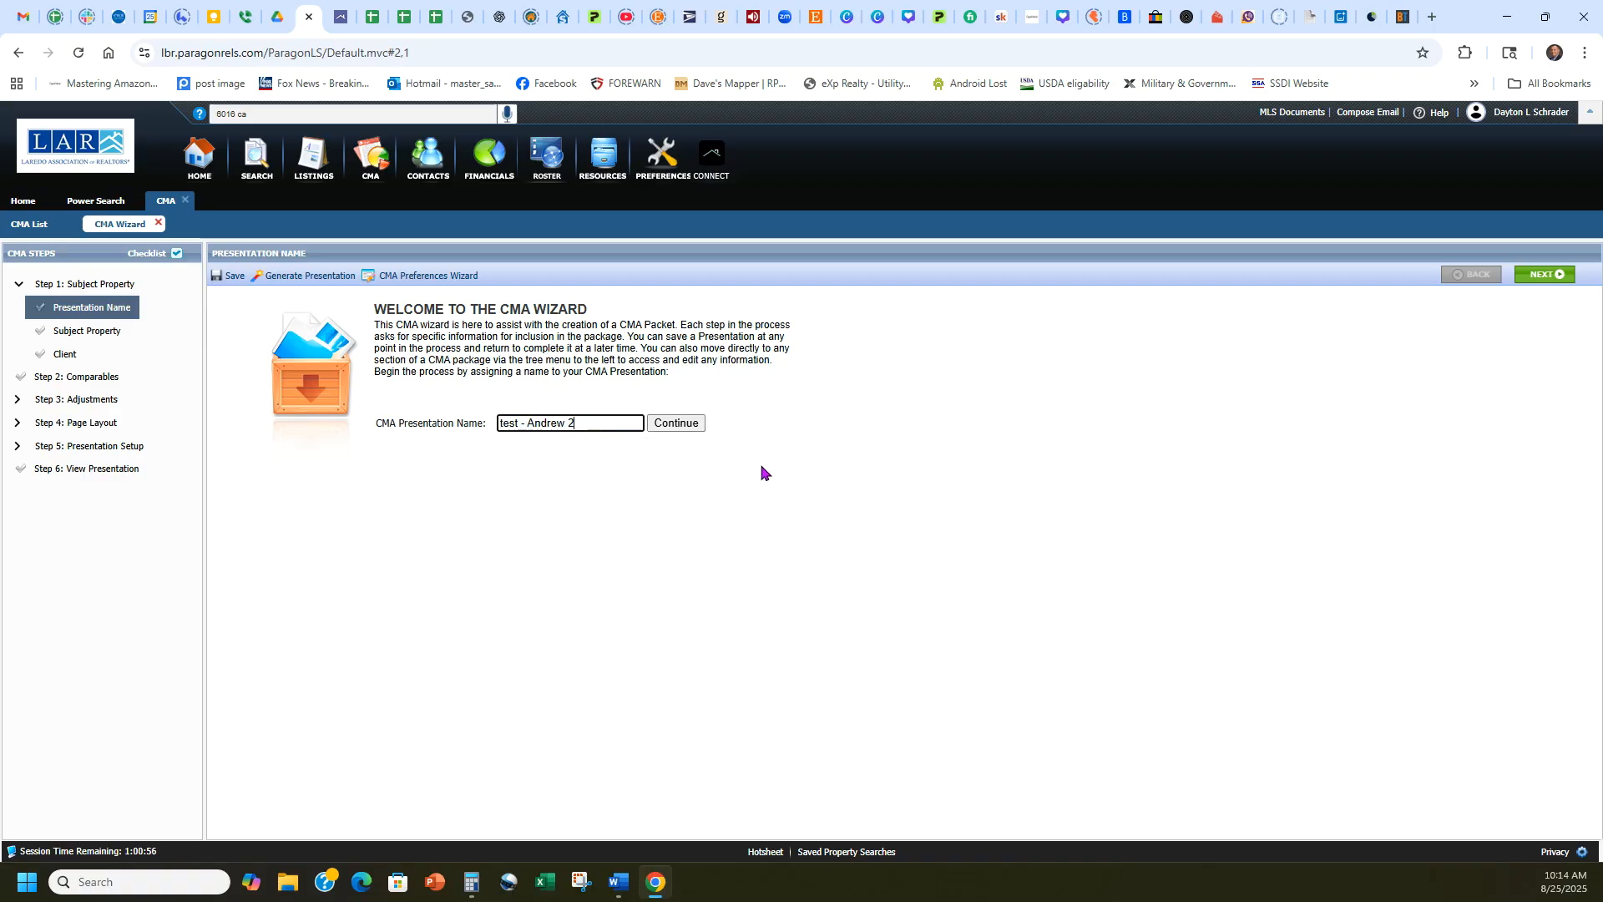
pyautogui.click(691, 425)
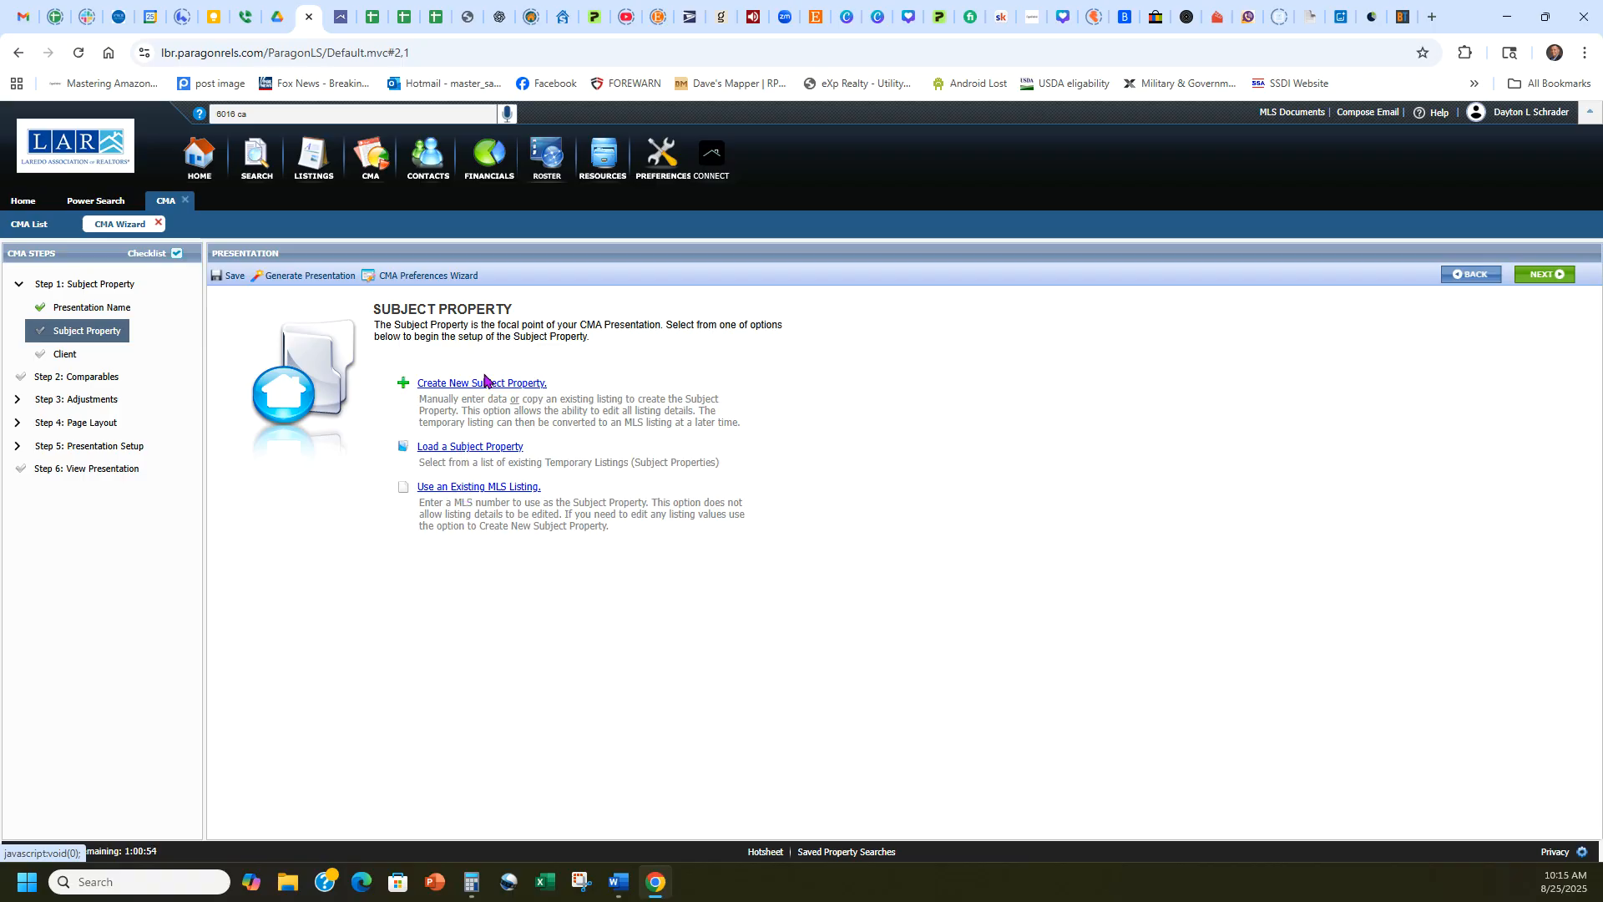
pyautogui.click(465, 488)
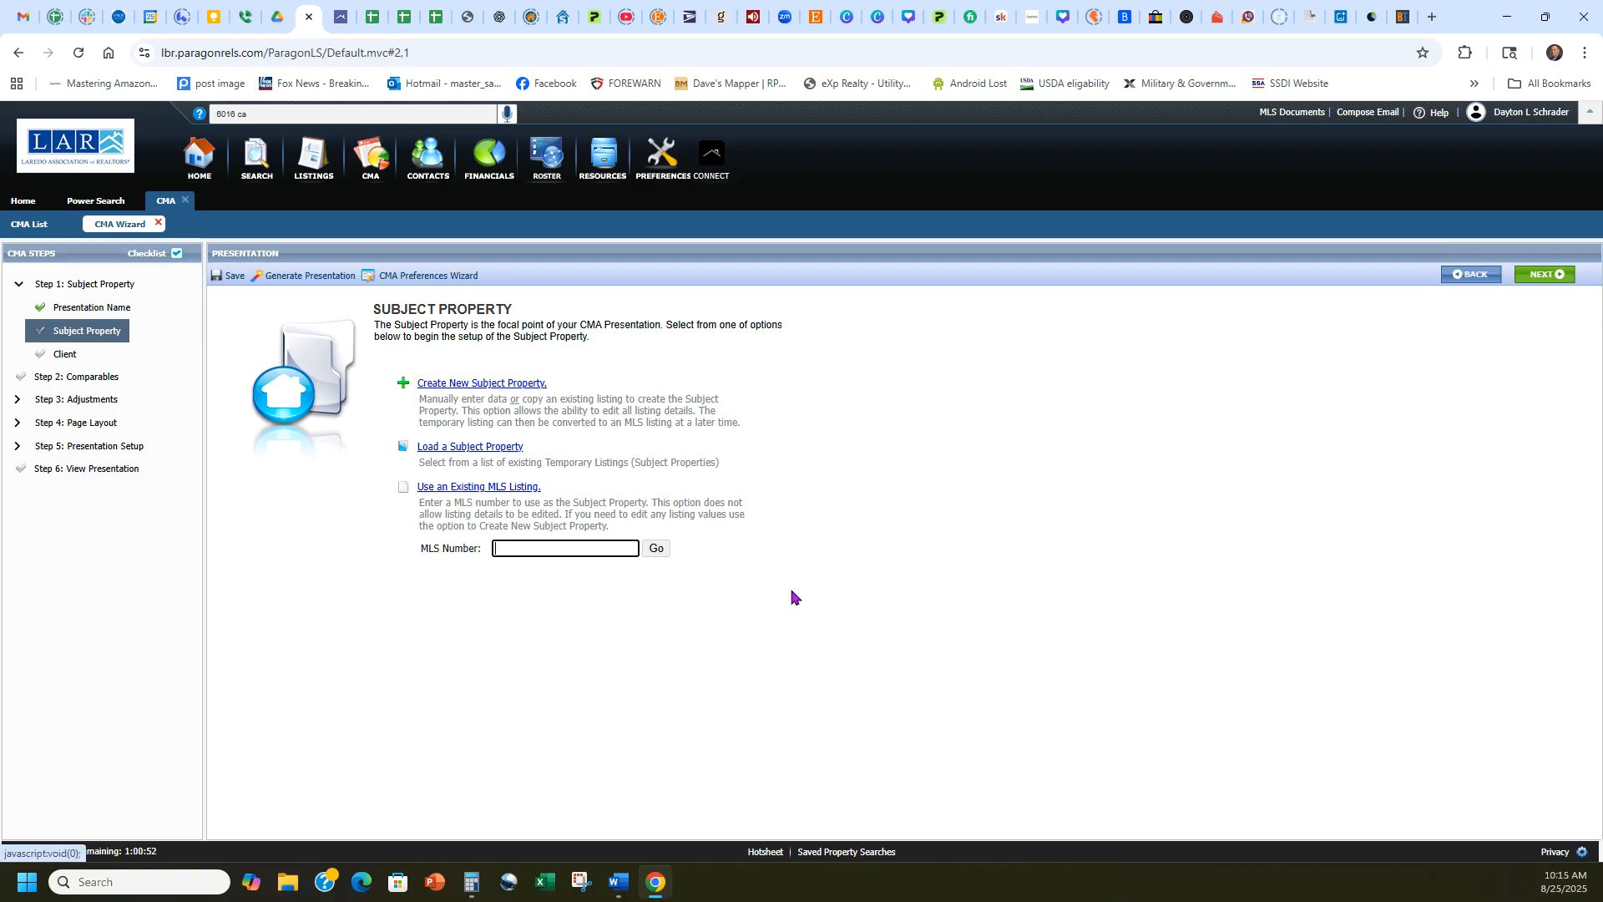
# Look through the EasyCMA report's comparables, header and property details for the subject's MLS number.
pyautogui.click(340, 16)
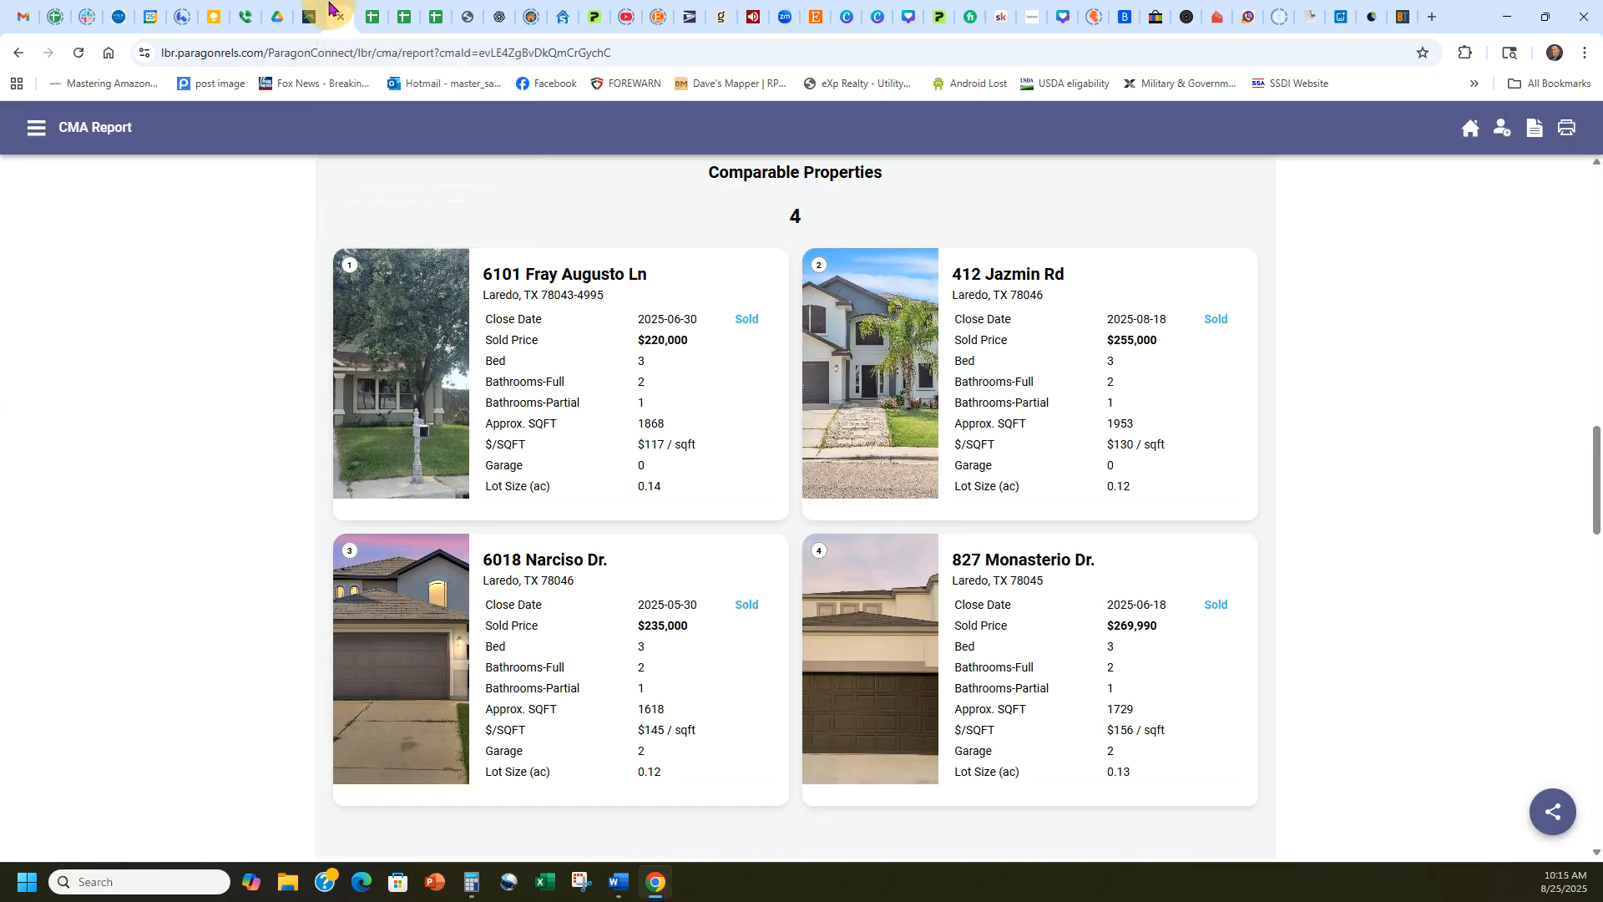
pyautogui.click(309, 16)
pyautogui.click(340, 17)
pyautogui.scroll(12, 1311, 524)
pyautogui.scroll(7, 1311, 524)
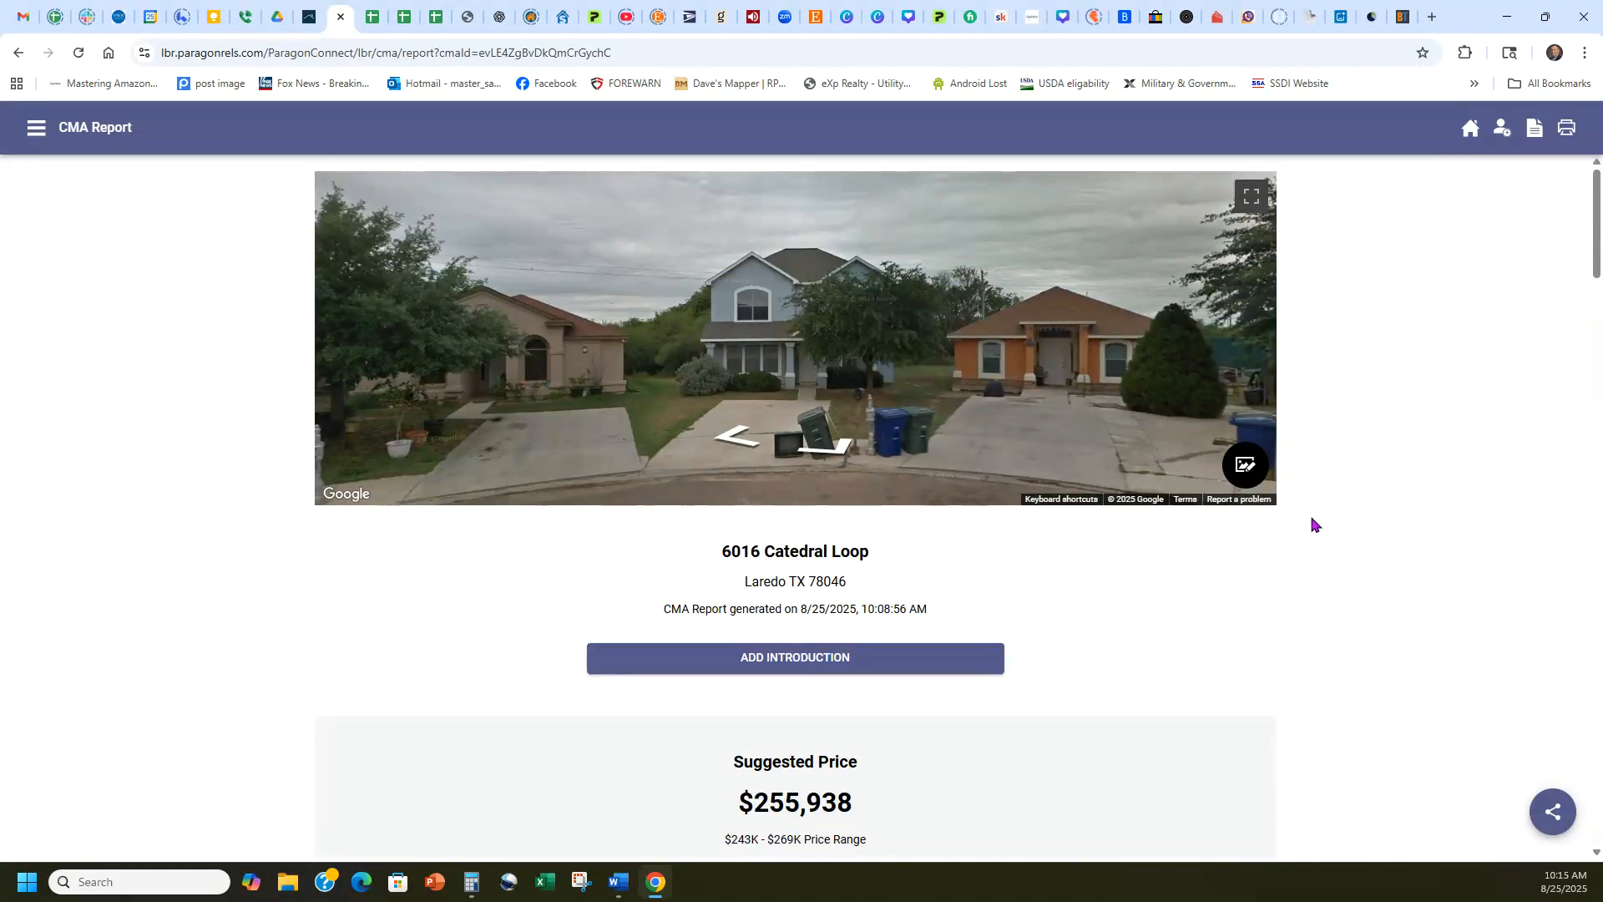
pyautogui.scroll(-2, 1333, 509)
pyautogui.scroll(-3, 1333, 509)
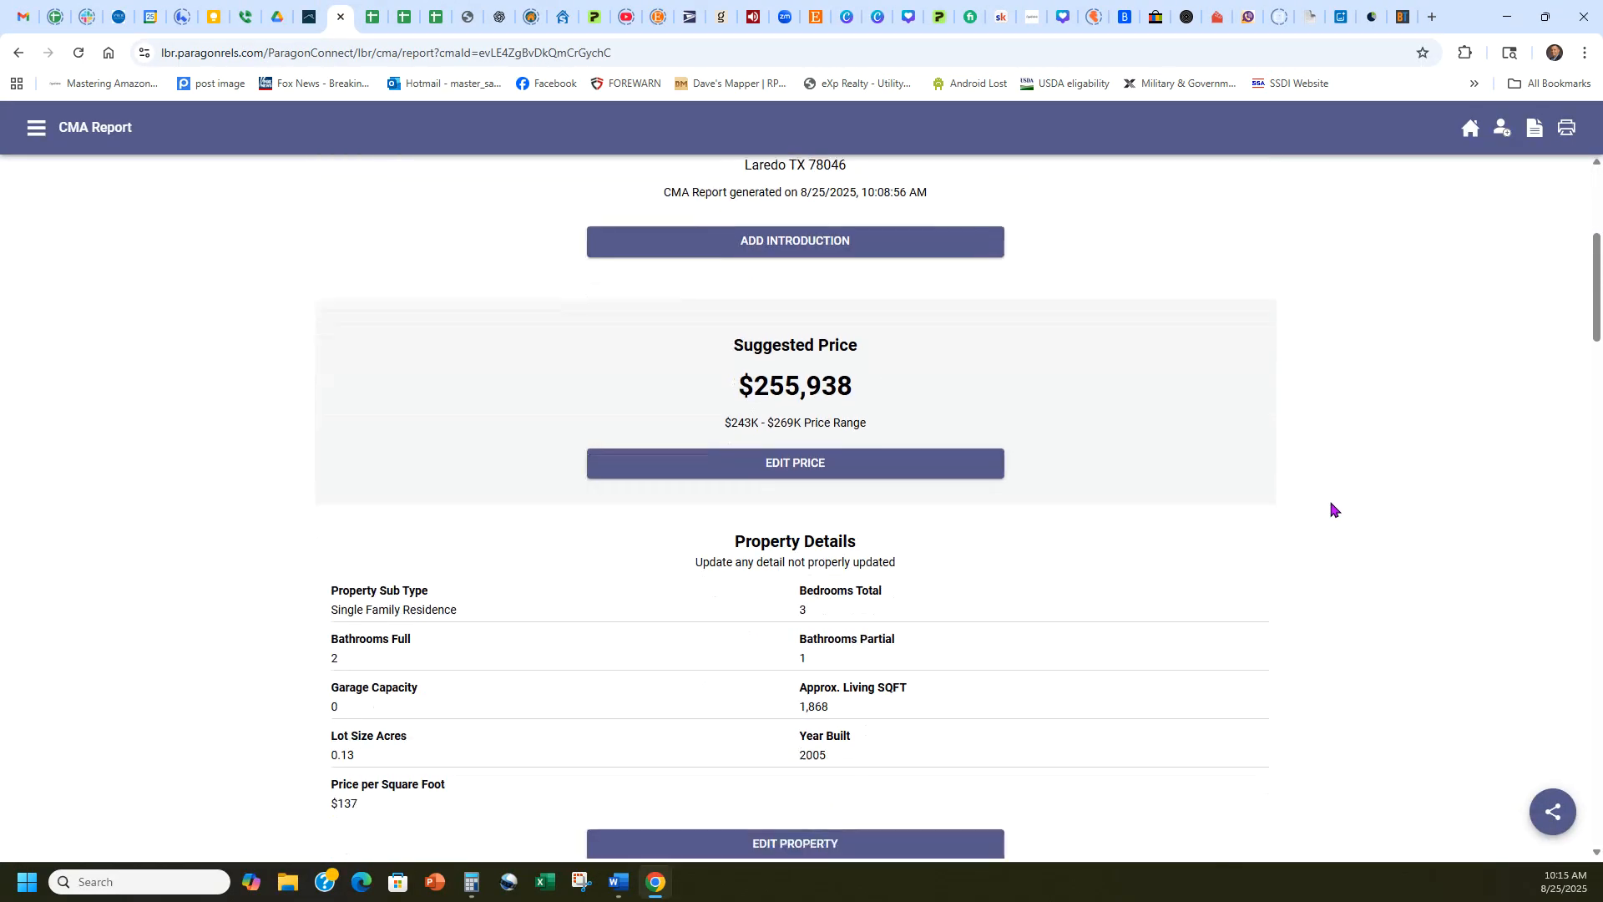
pyautogui.scroll(5, 1331, 507)
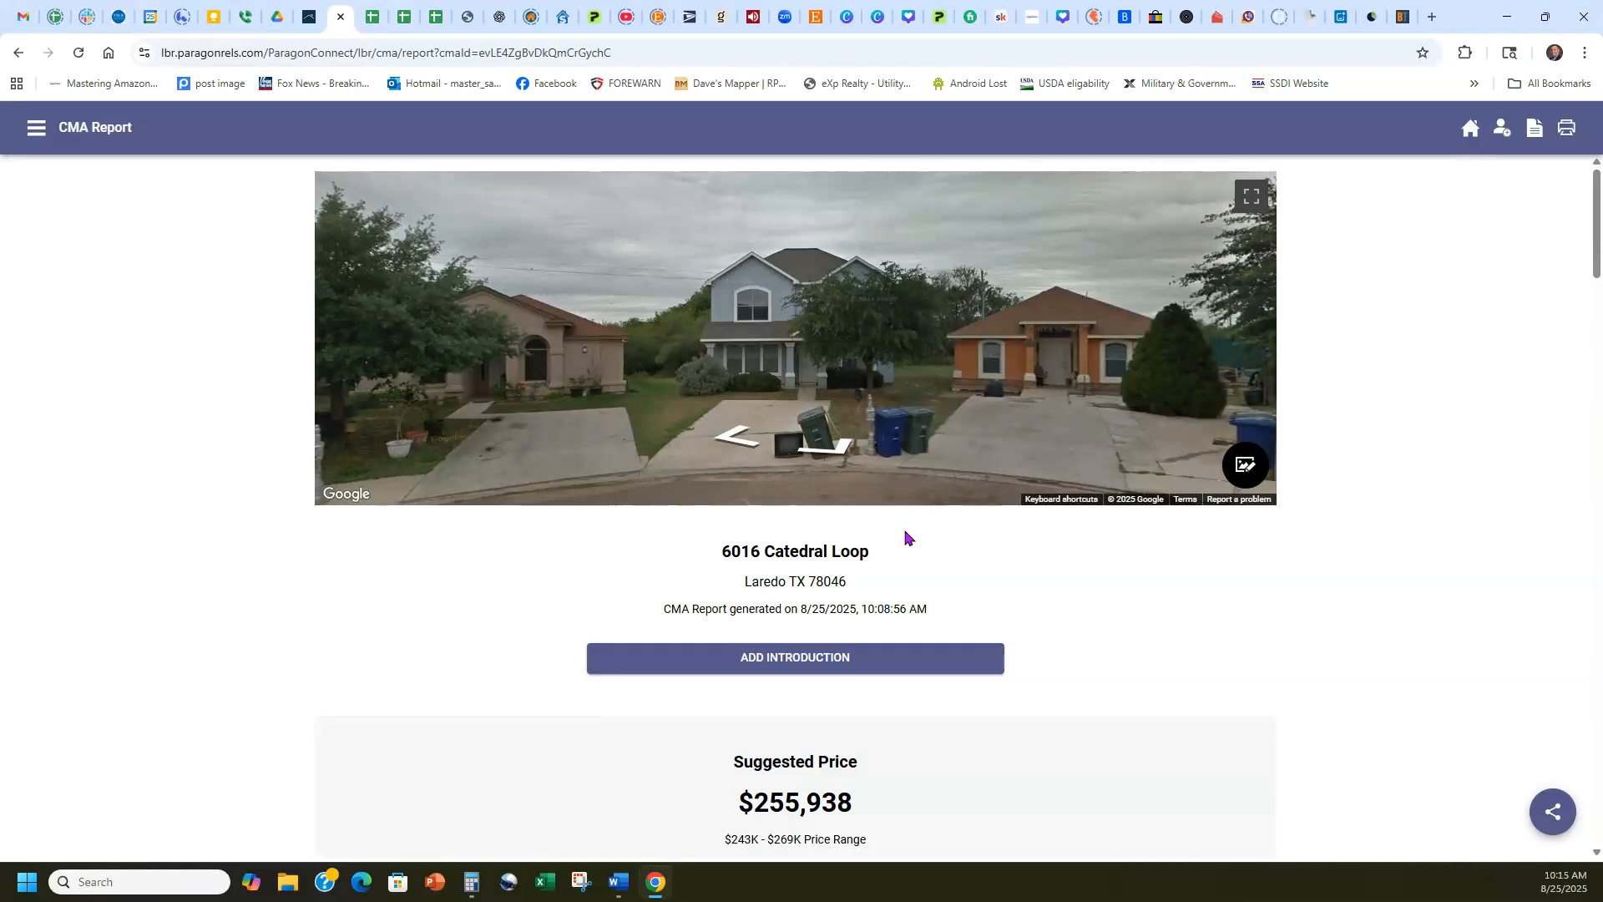
# Search Google for "mls of" plus the subject property's address and copy the MLS number from the Zillow result.
pyautogui.click(1433, 16)
pyautogui.click(831, 357)
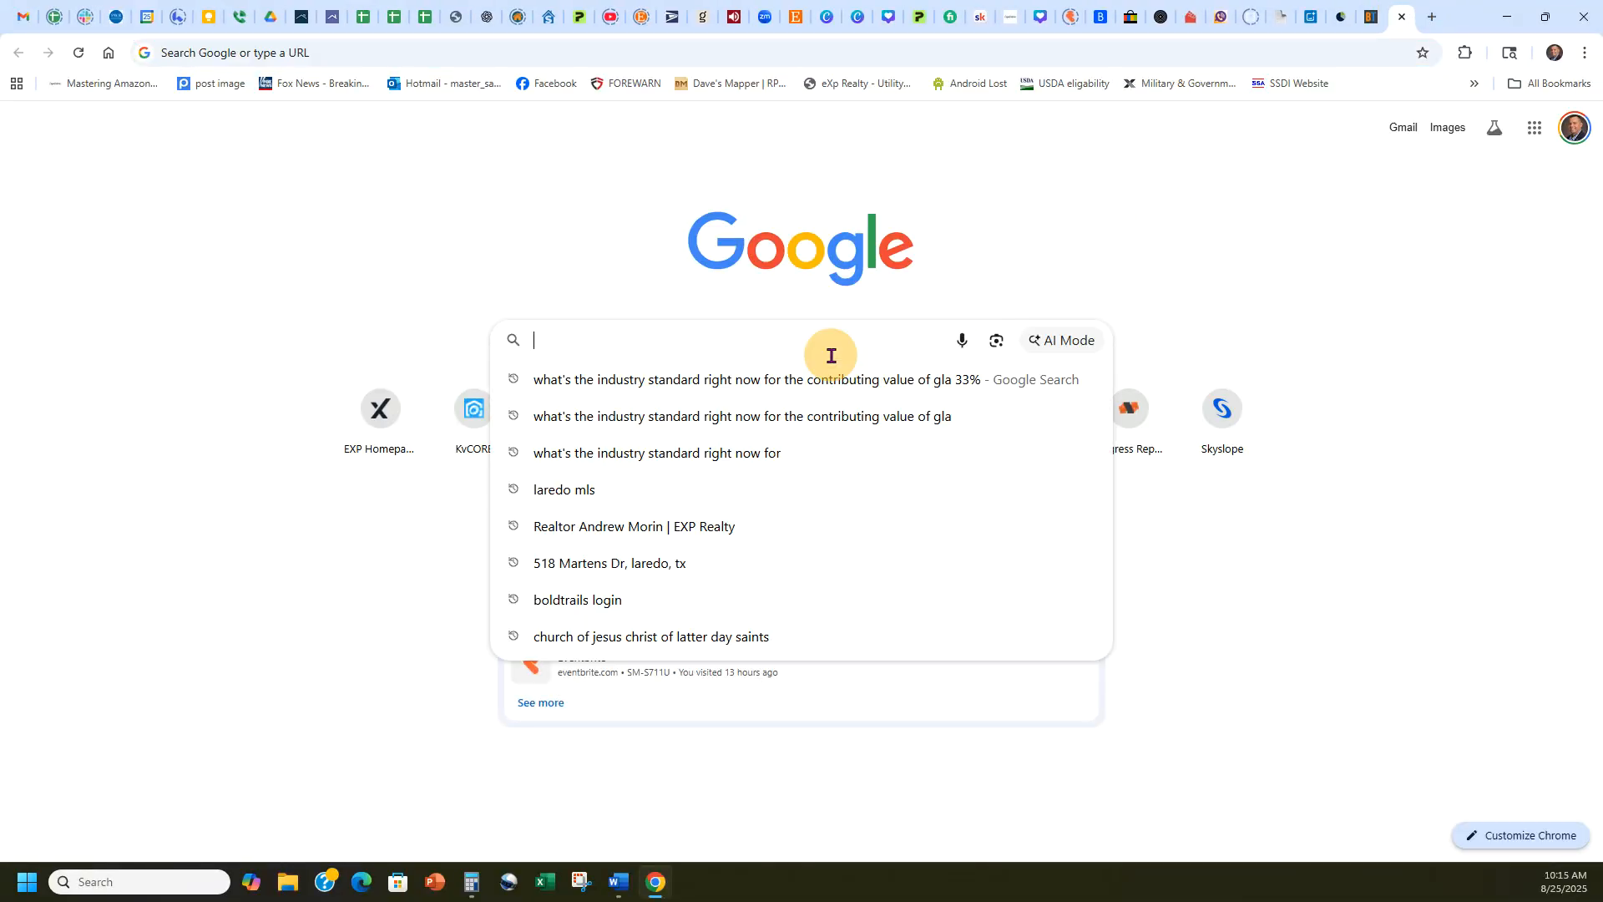
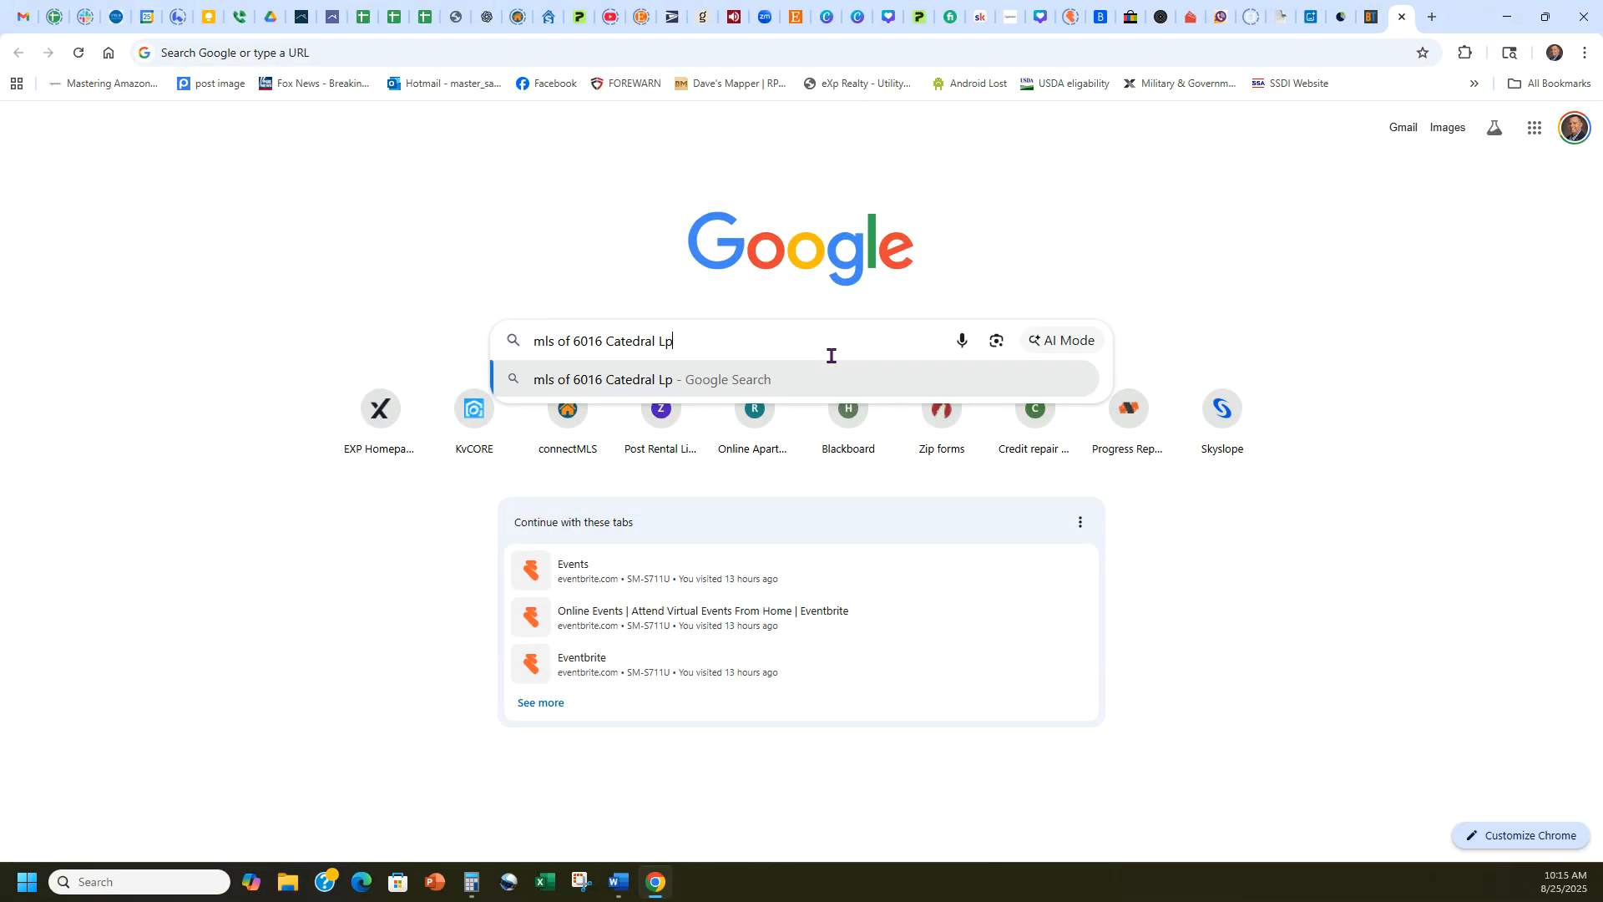
pyautogui.press('Return')
pyautogui.moveTo(708, 306); pyautogui.dragTo(598, 301)
pyautogui.hotkey('ctrl', 'c')
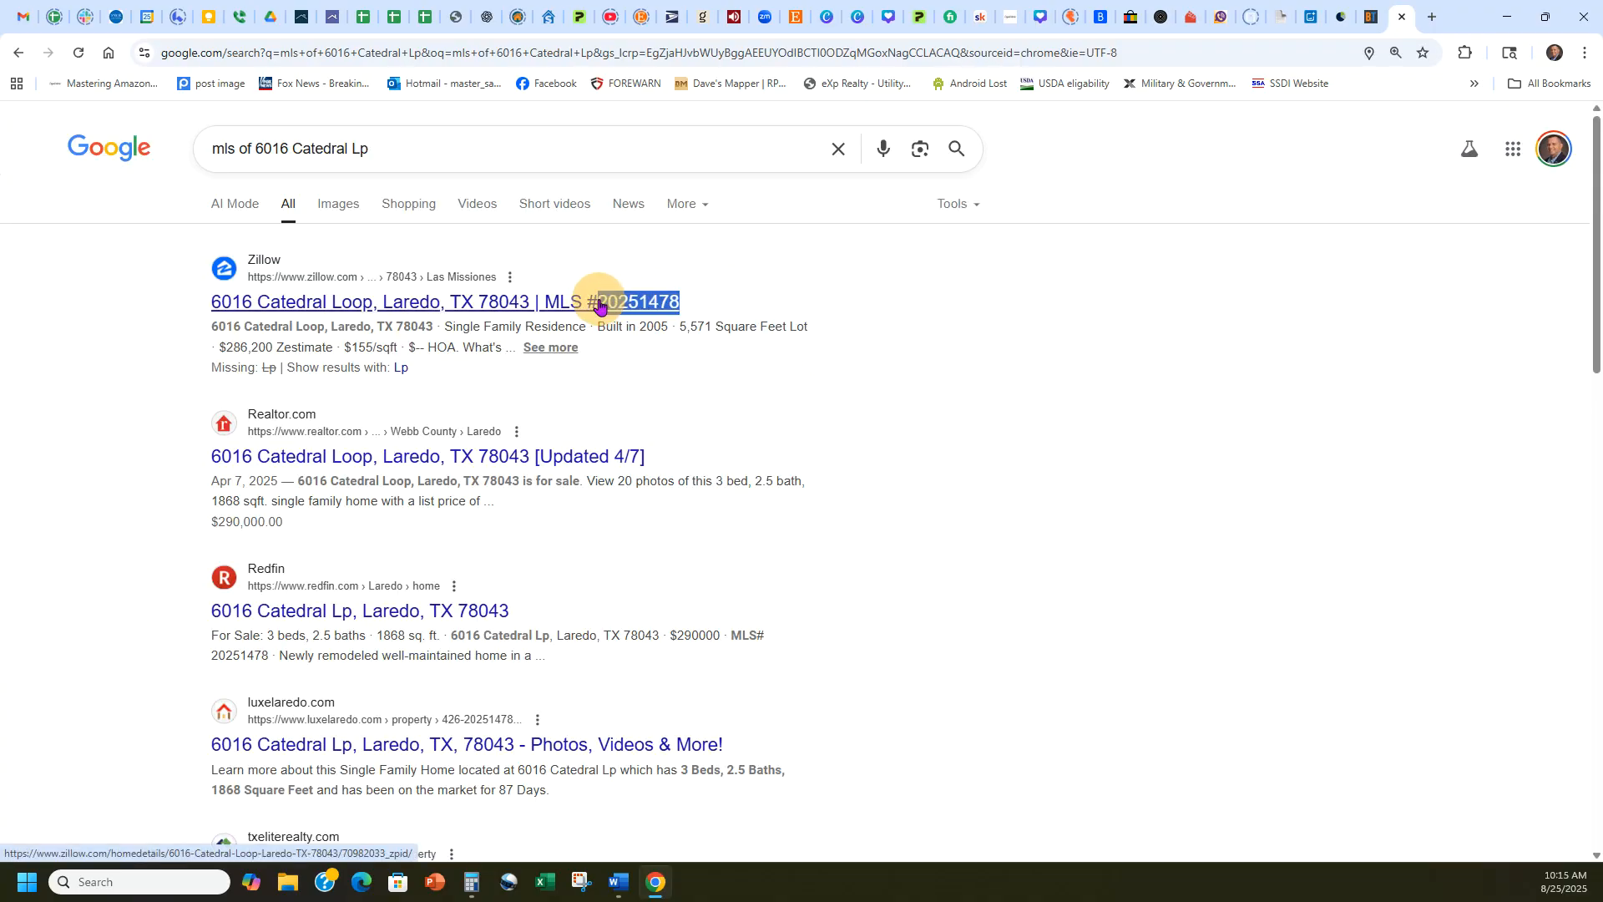
# Load MLS number 20251478 as the CMA presentation's subject property and check its overview.
pyautogui.click(307, 12)
pyautogui.click(565, 548)
pyautogui.hotkey('ctrl', 'v')
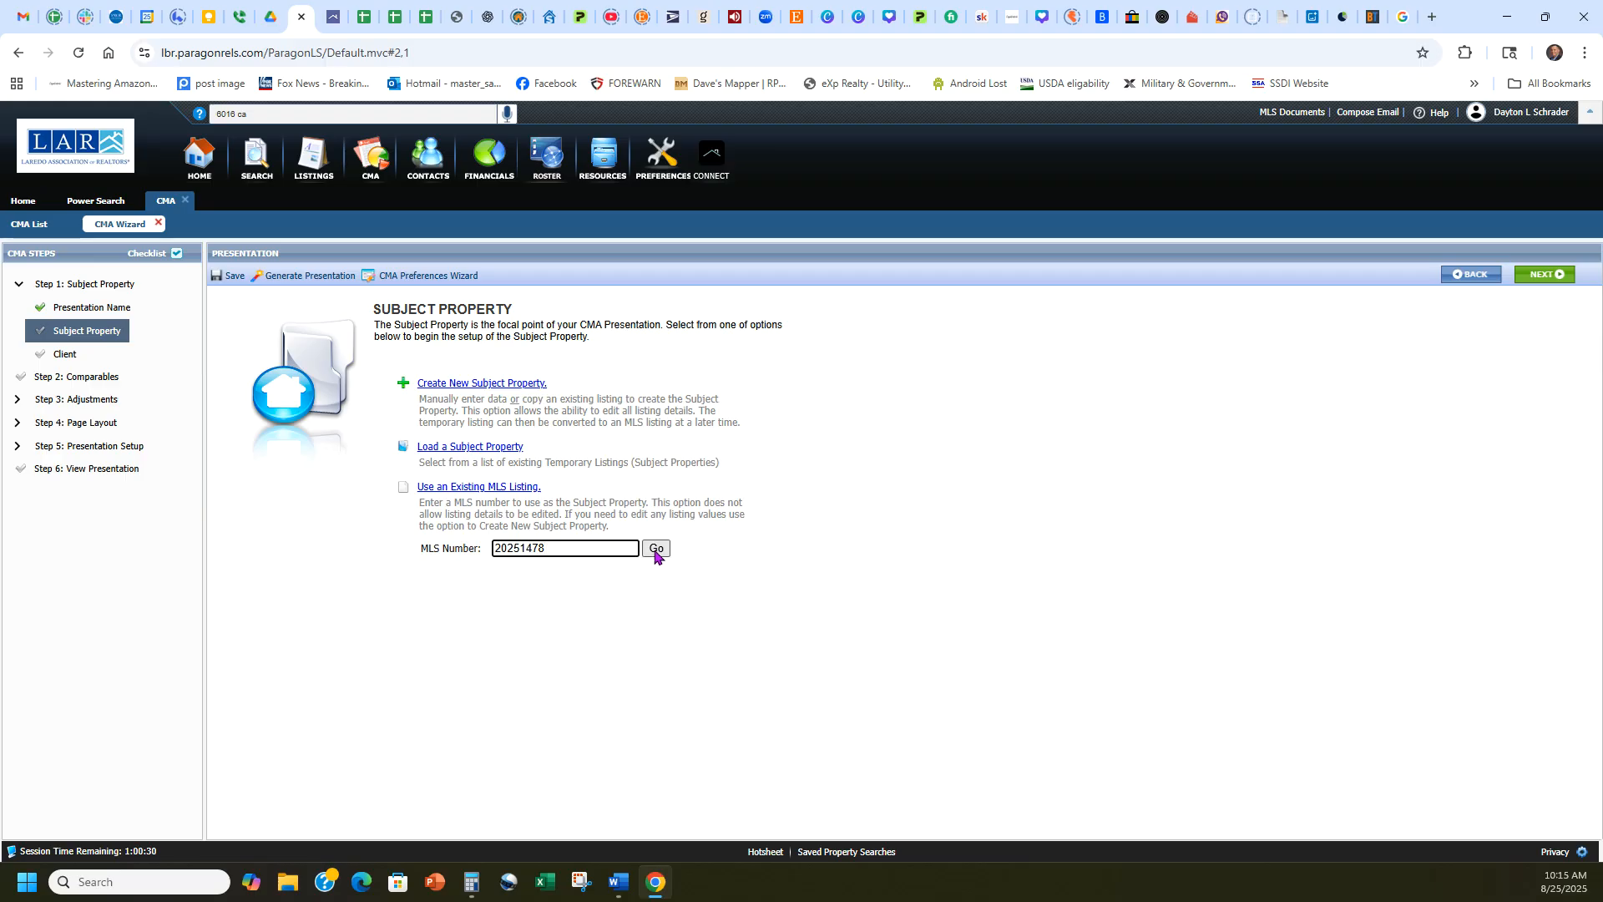
pyautogui.click(655, 549)
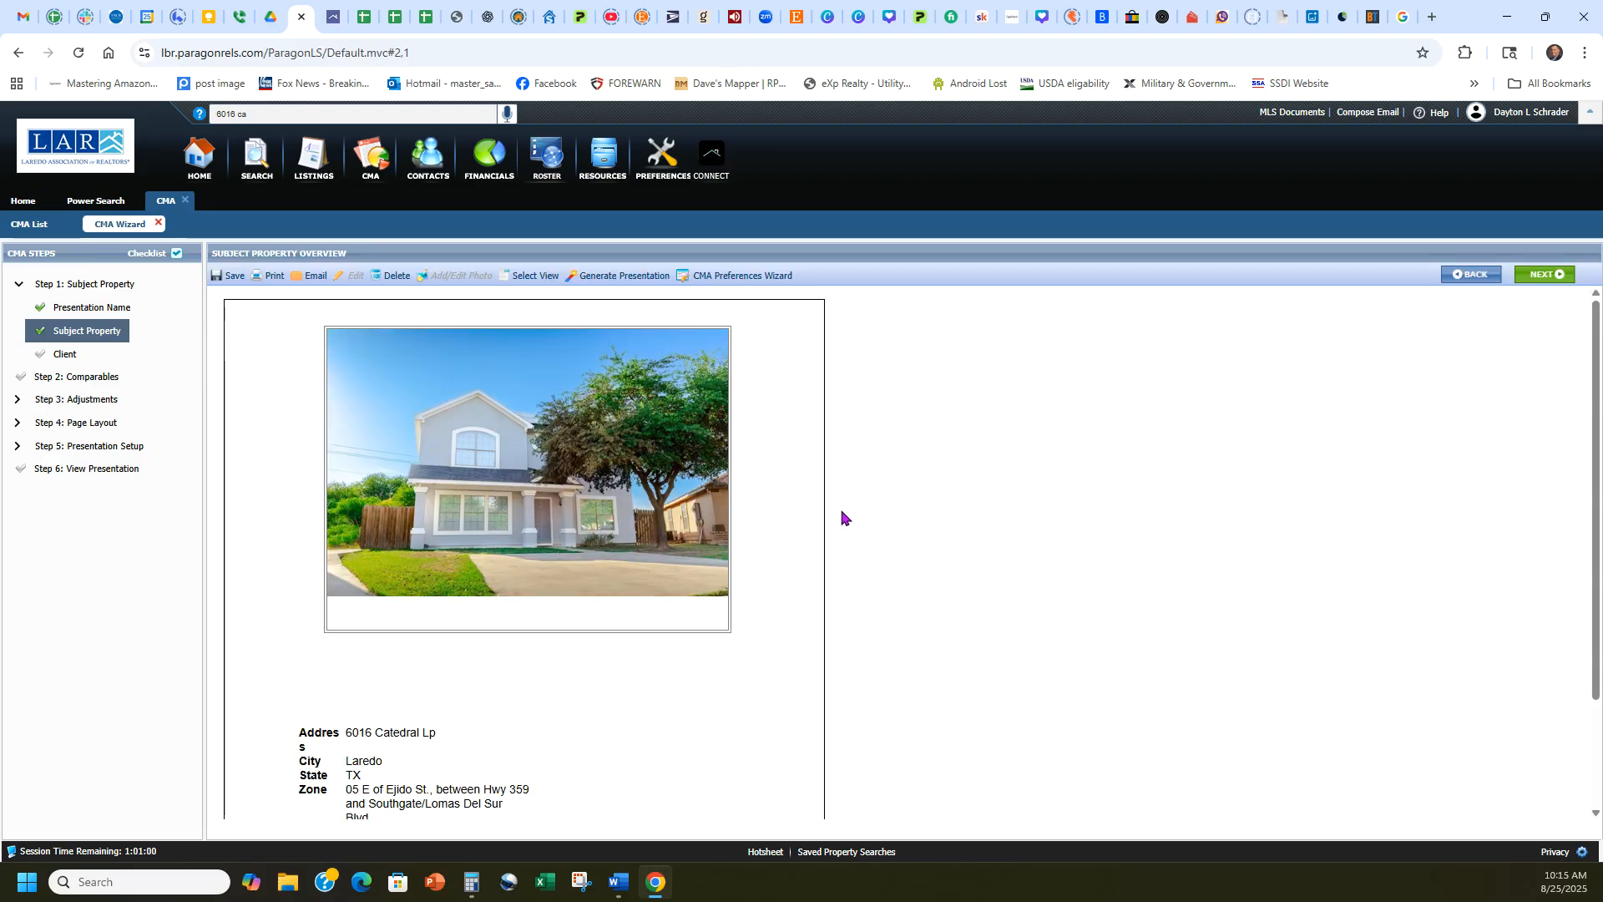
pyautogui.scroll(-3, 800, 409)
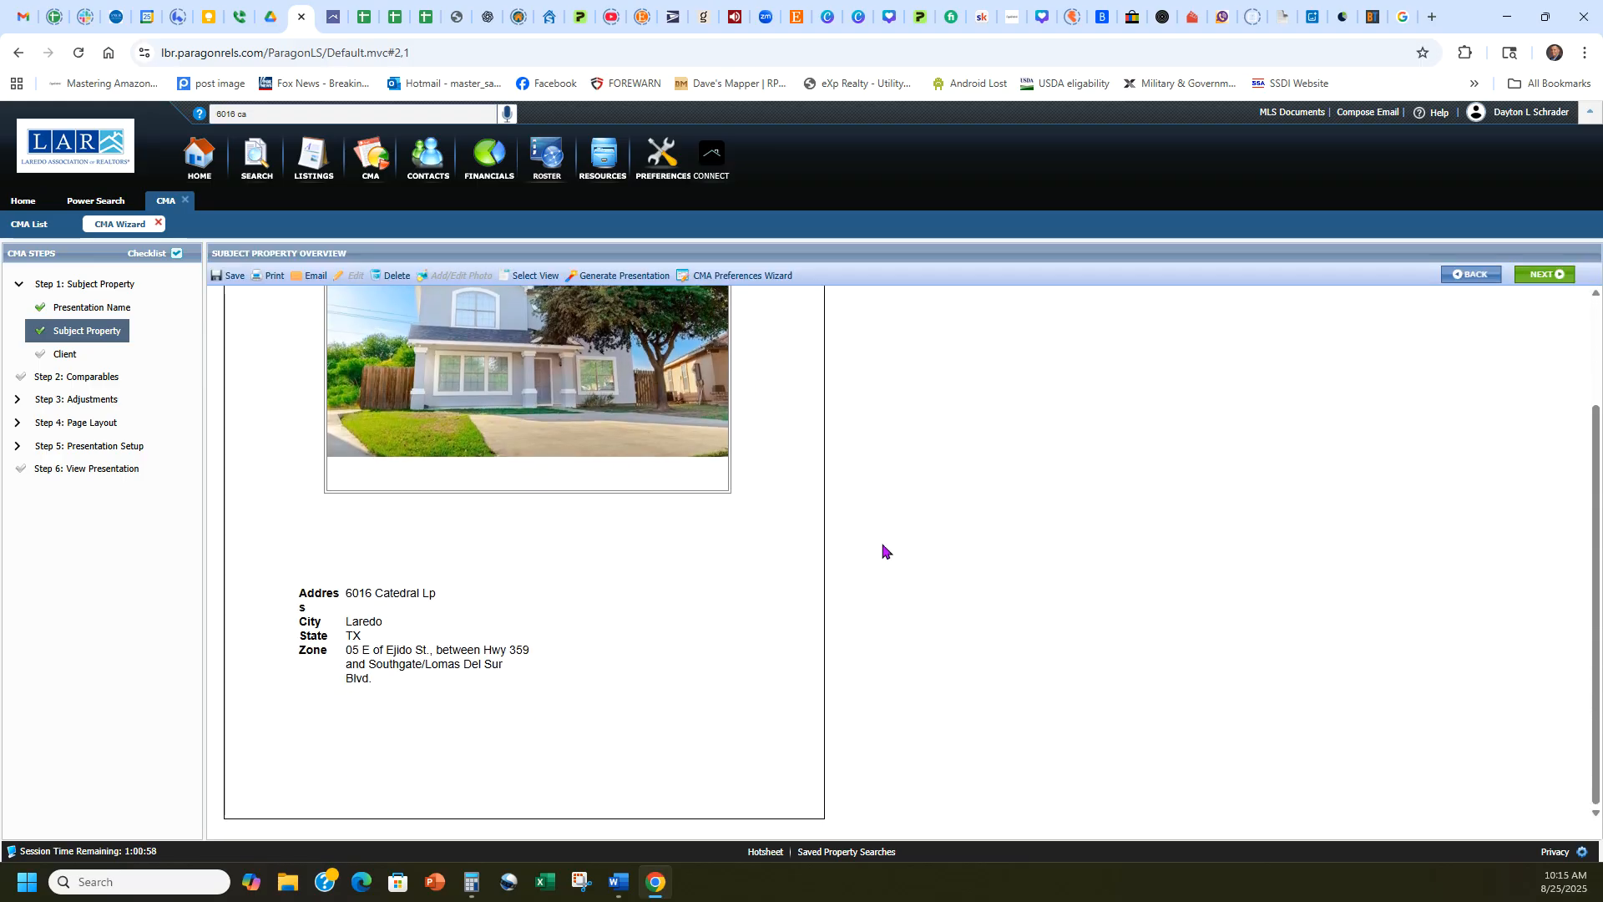
pyautogui.scroll(3, 876, 624)
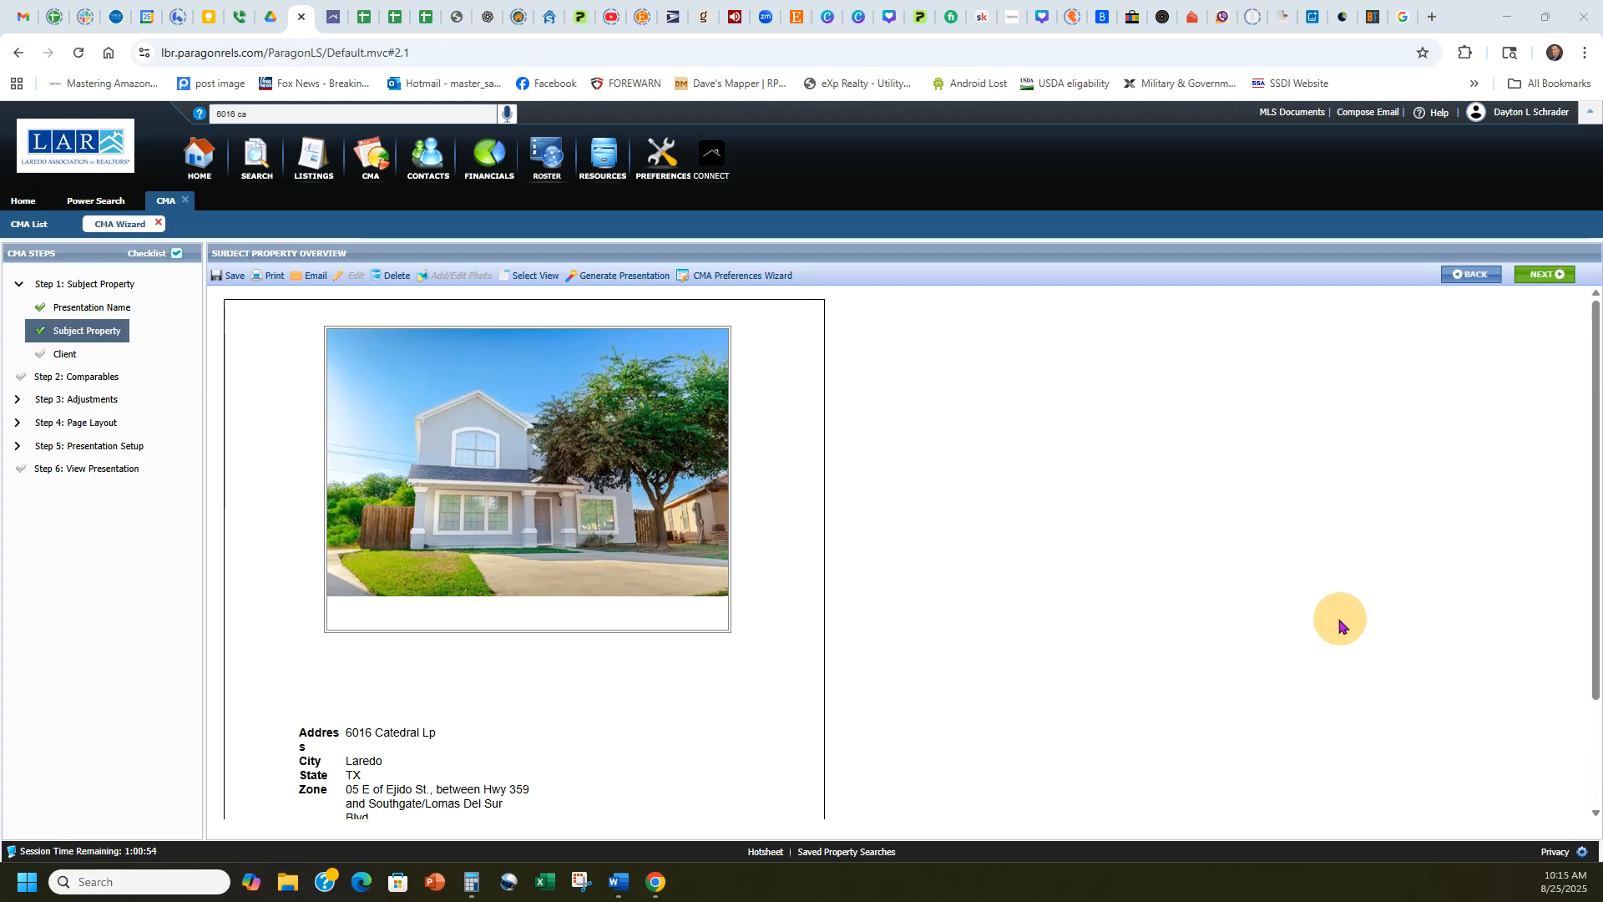
# Continue to the client section and assign the second client in the contact list to the presentation.
pyautogui.click(1551, 277)
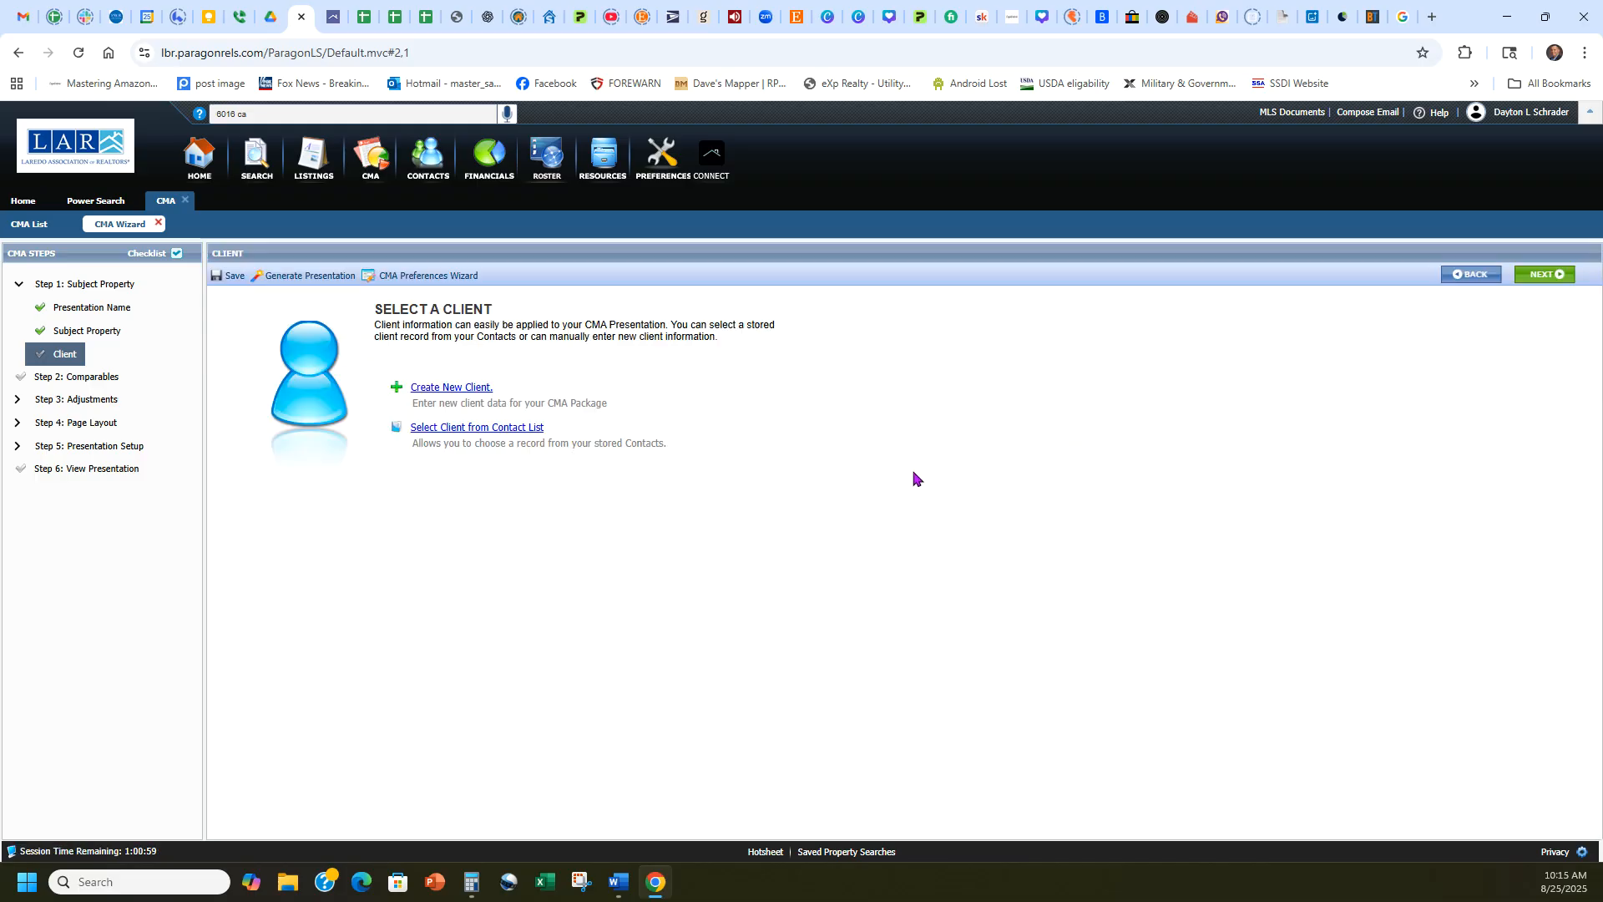
pyautogui.click(460, 430)
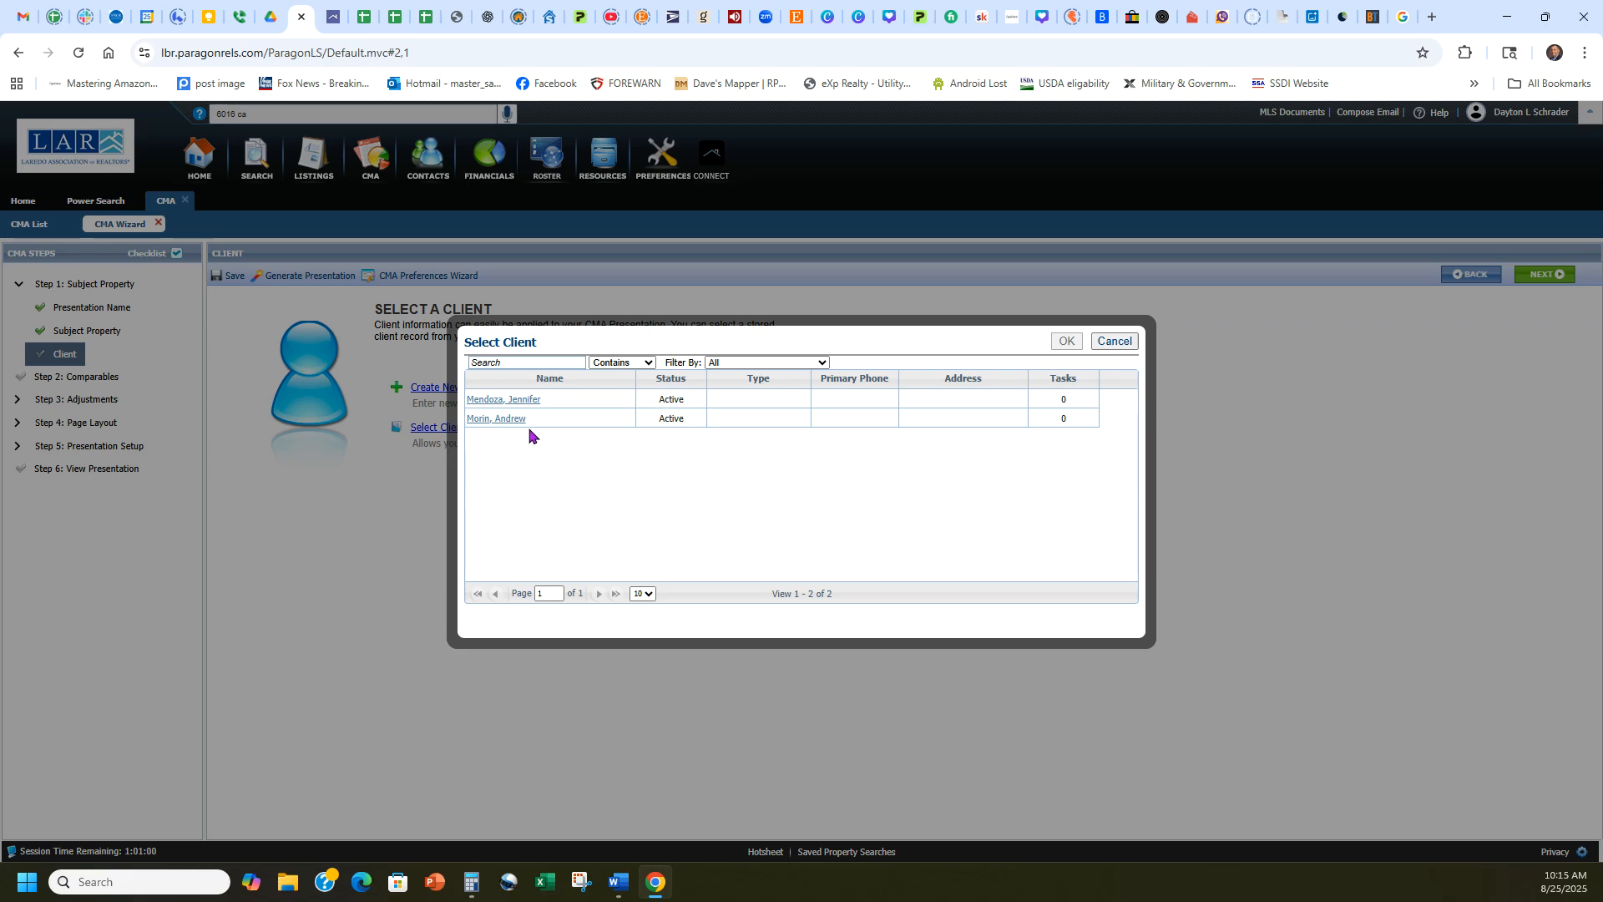
pyautogui.click(1114, 341)
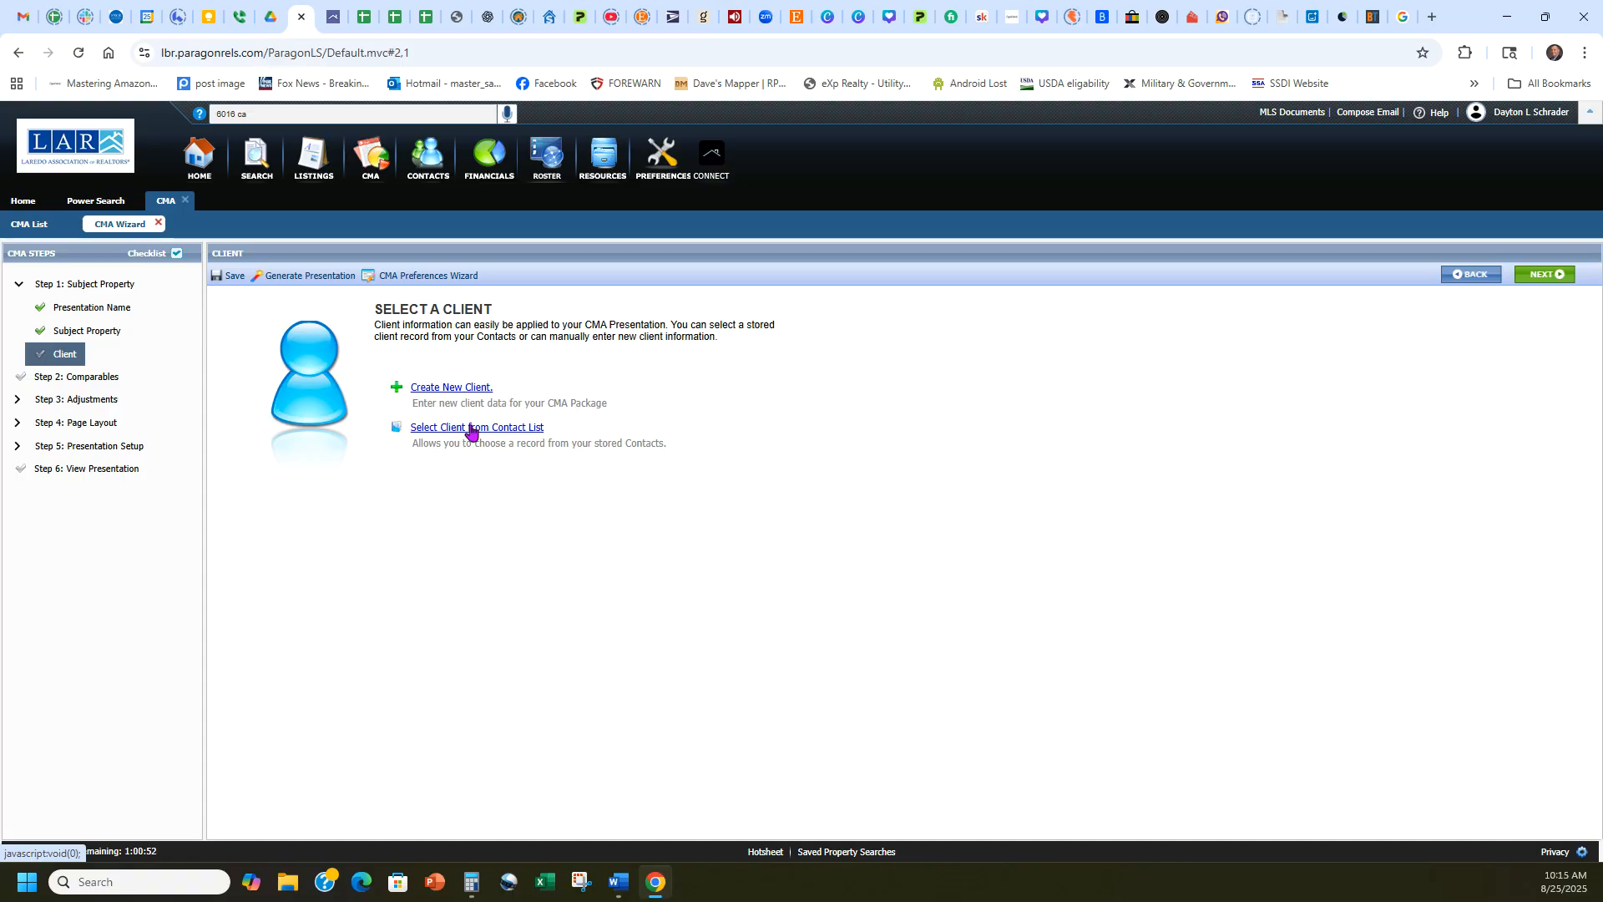
pyautogui.click(472, 429)
pyautogui.doubleClick(489, 420)
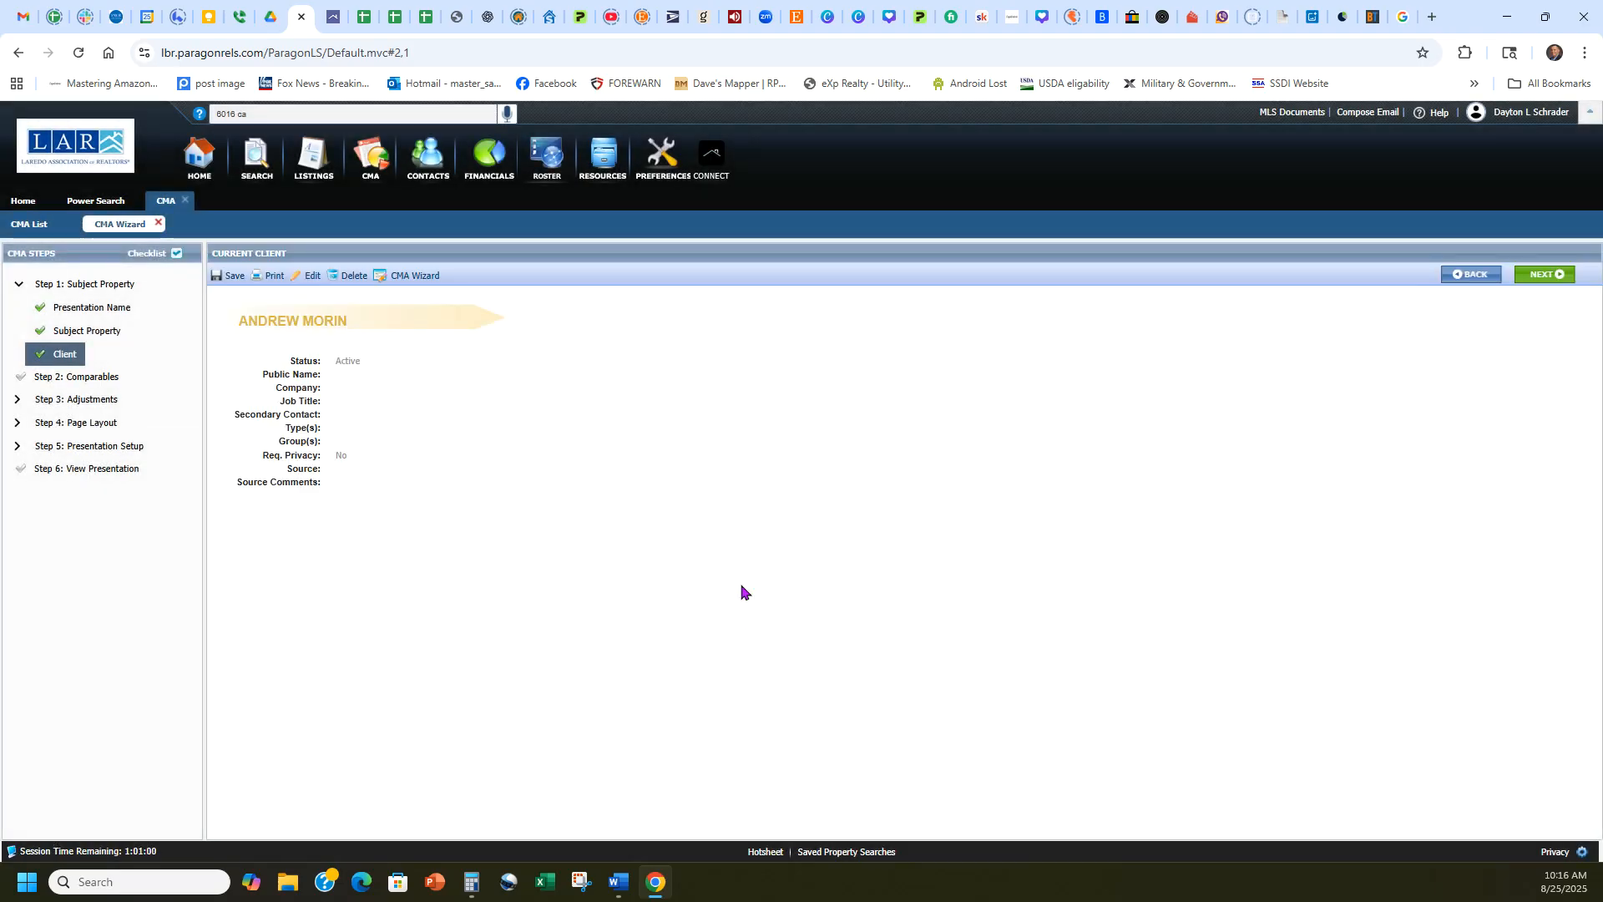
# Continue to the comparables section and choose to add a comparable by specific MLS number.
pyautogui.click(1546, 276)
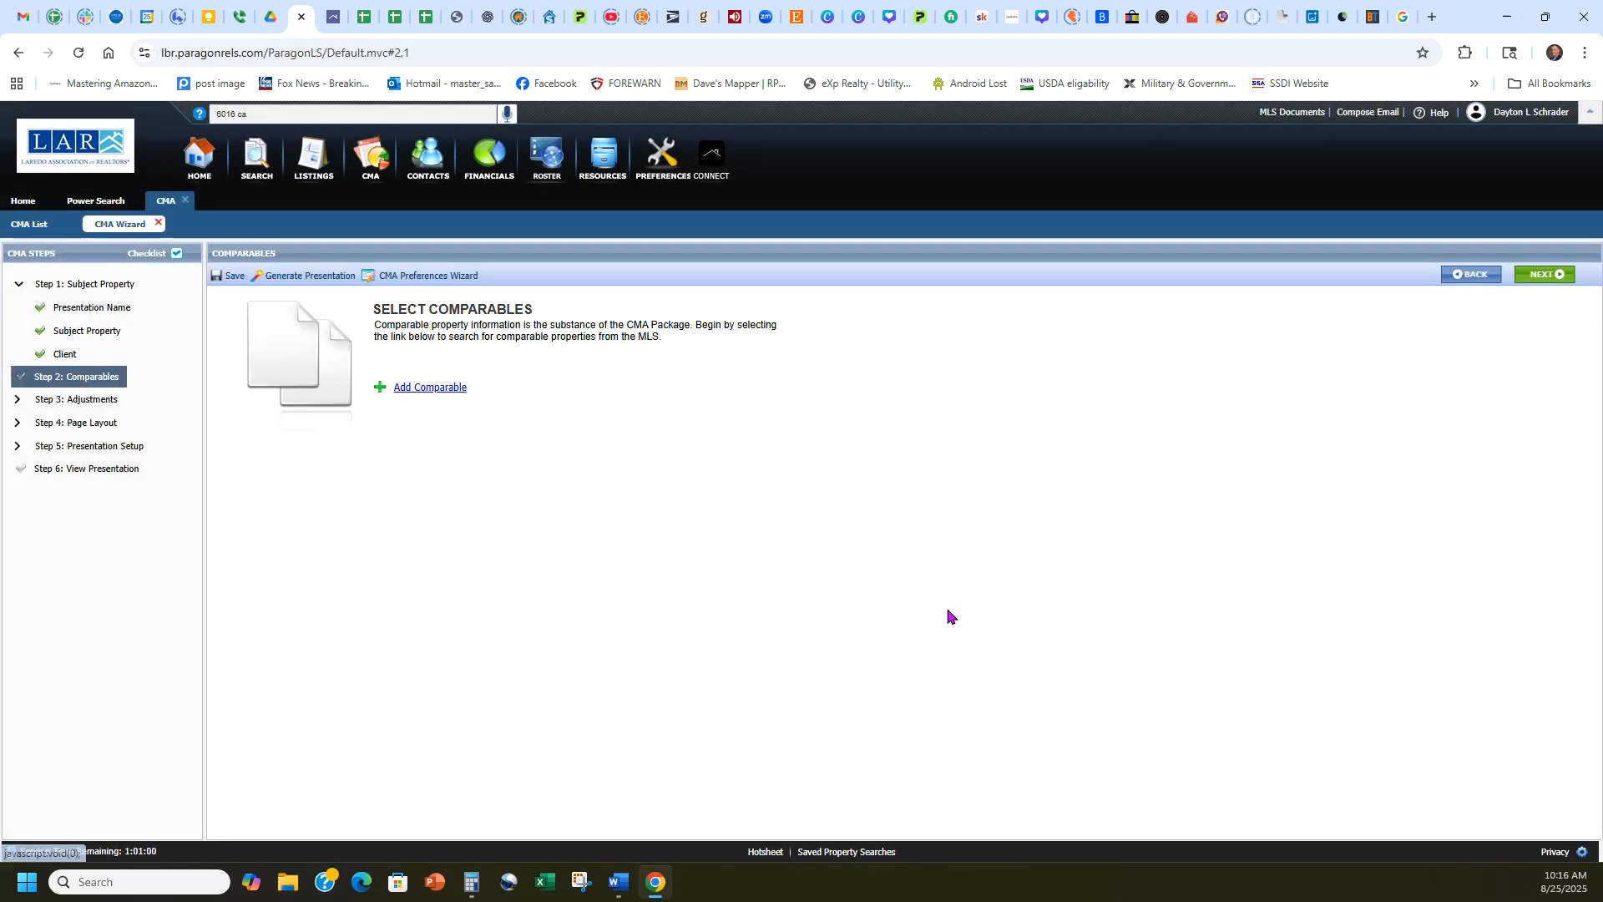
pyautogui.click(434, 396)
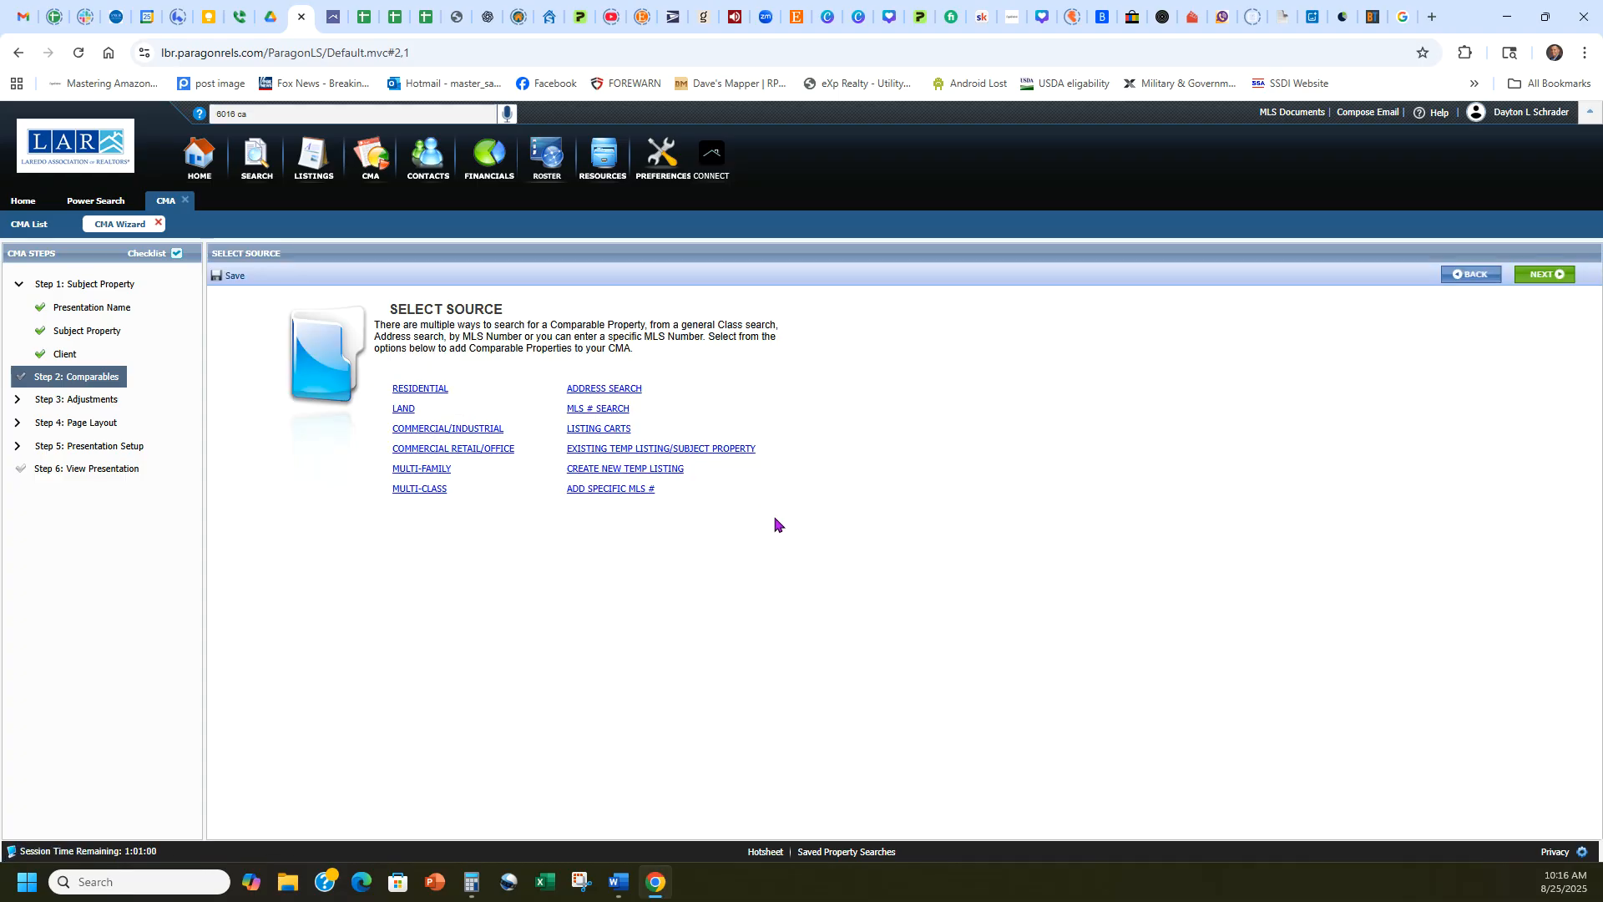
pyautogui.click(610, 490)
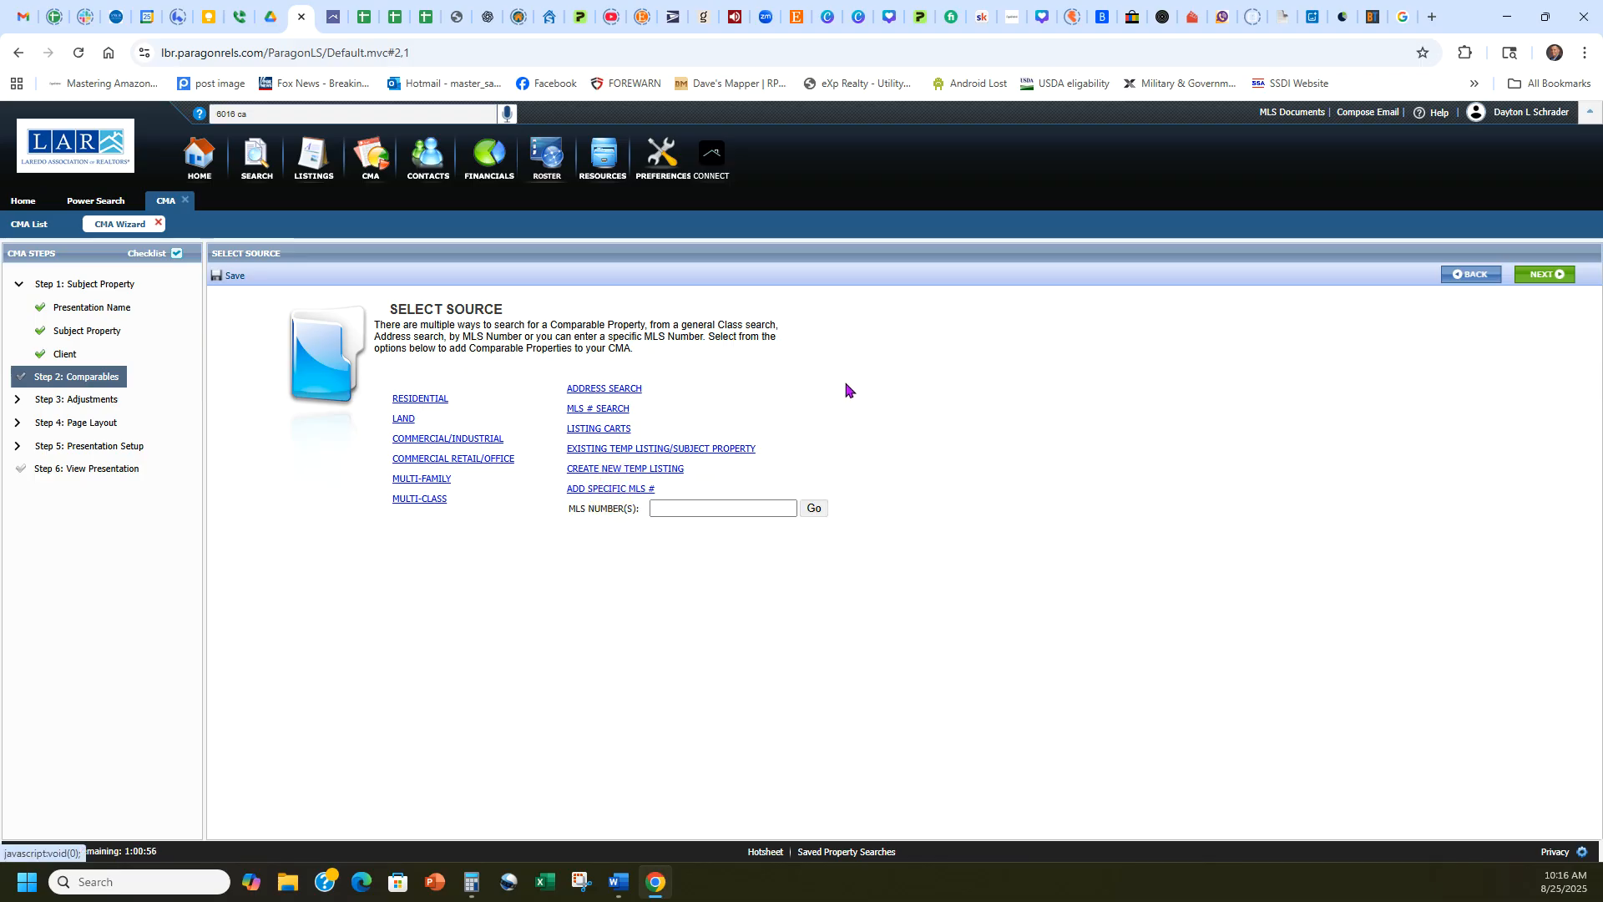
# Look up the first comparable property's address in the CMA report and return to the CMA wizard.
pyautogui.click(333, 17)
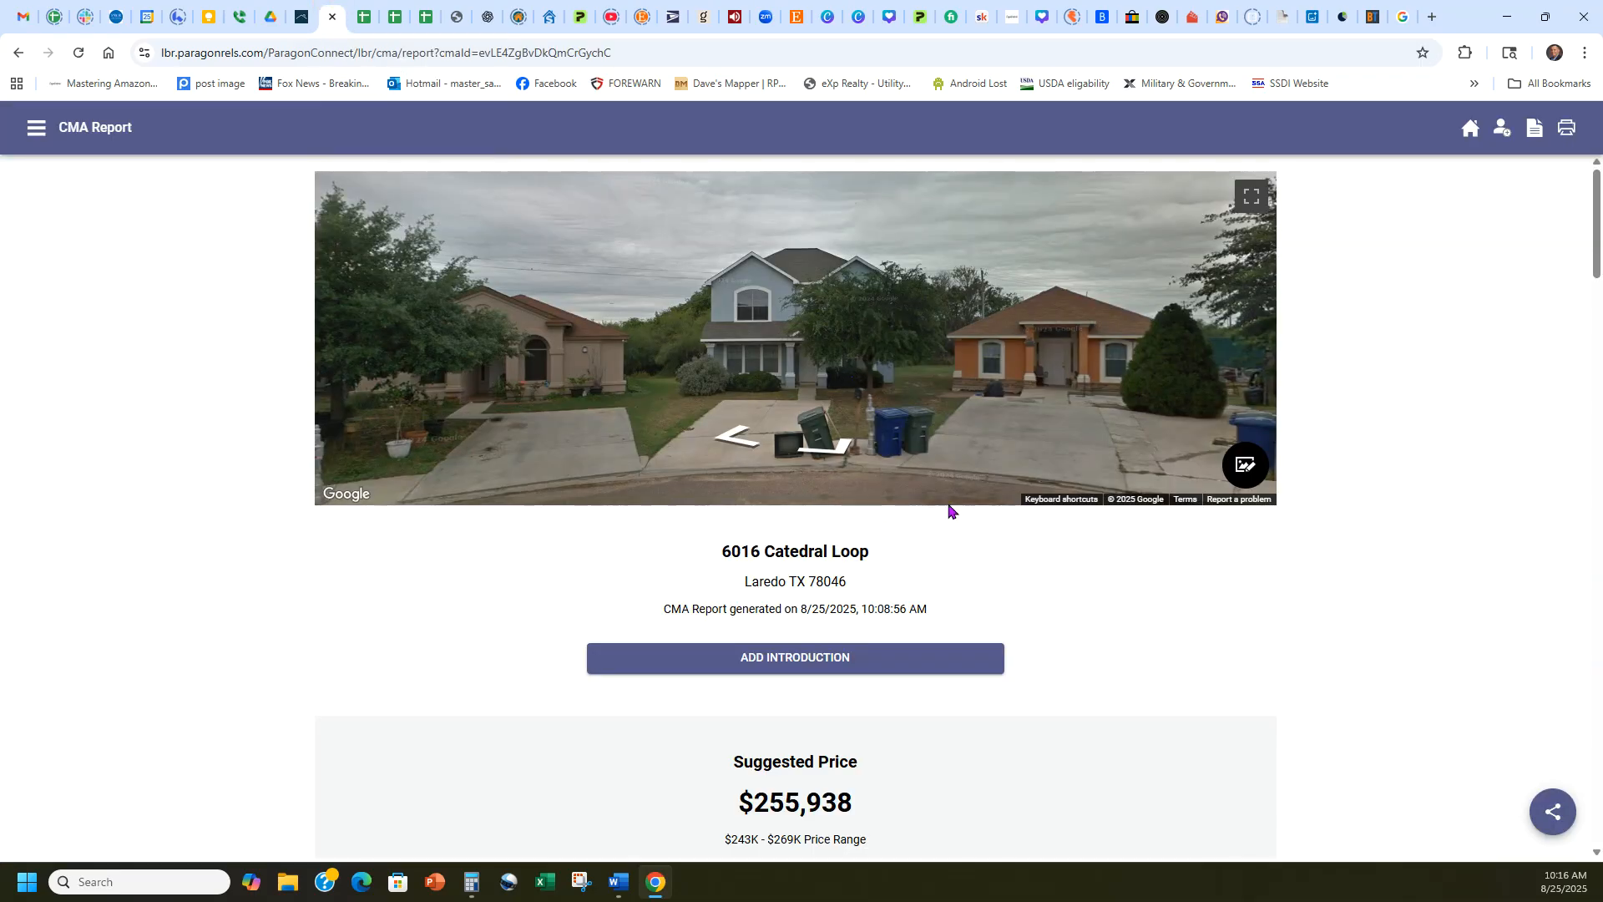
pyautogui.scroll(-12, 1044, 579)
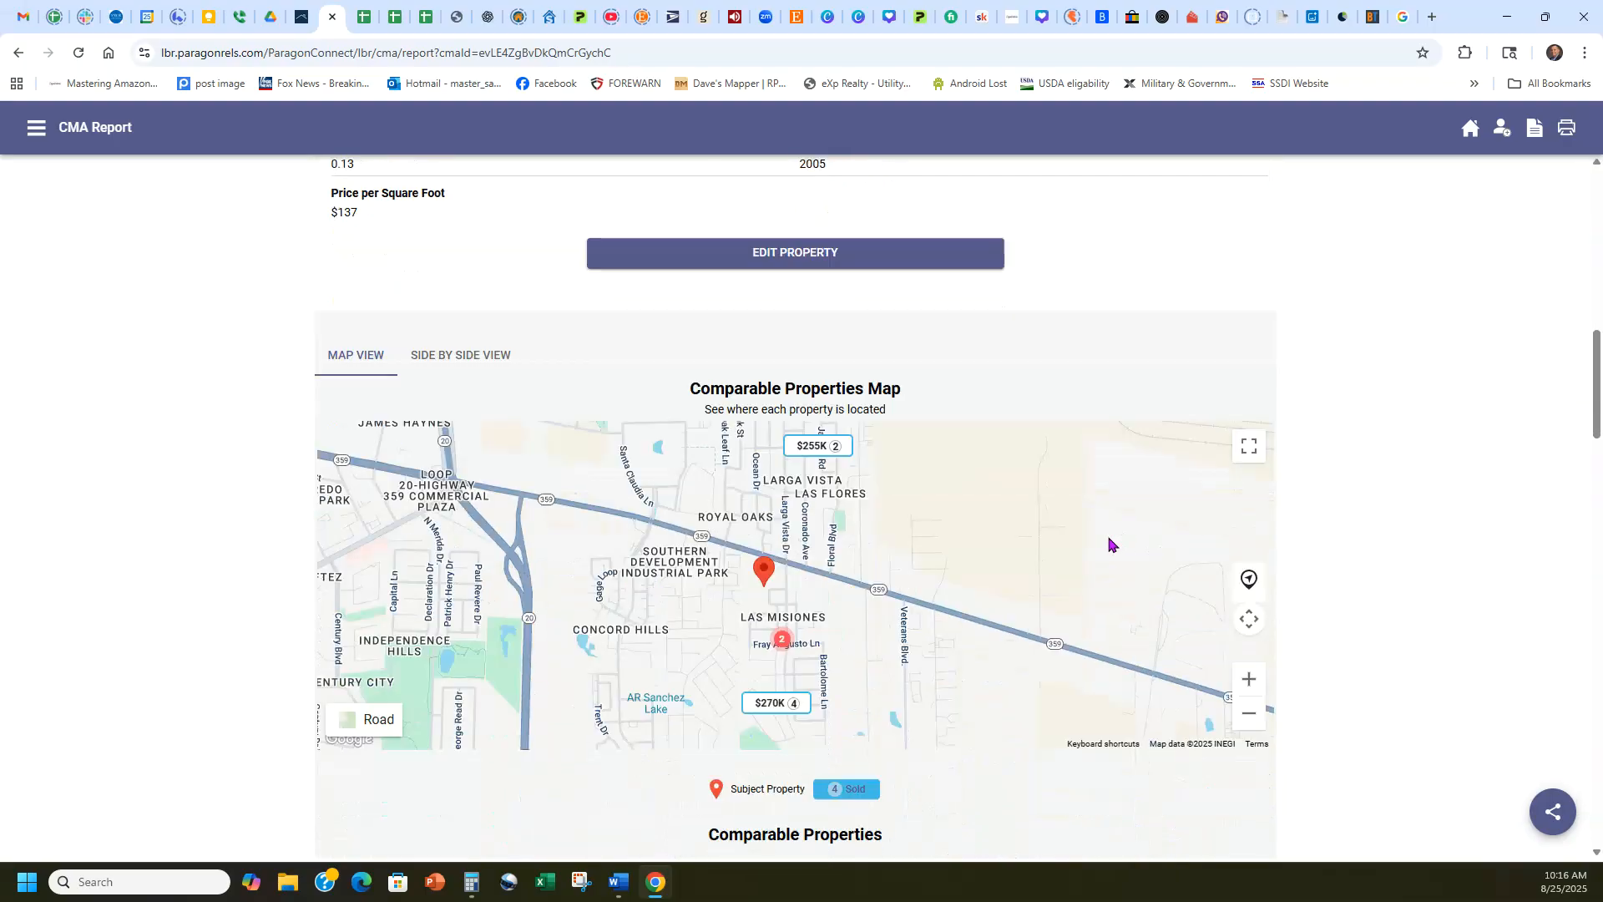
pyautogui.scroll(-8, 1109, 545)
pyautogui.scroll(1, 724, 648)
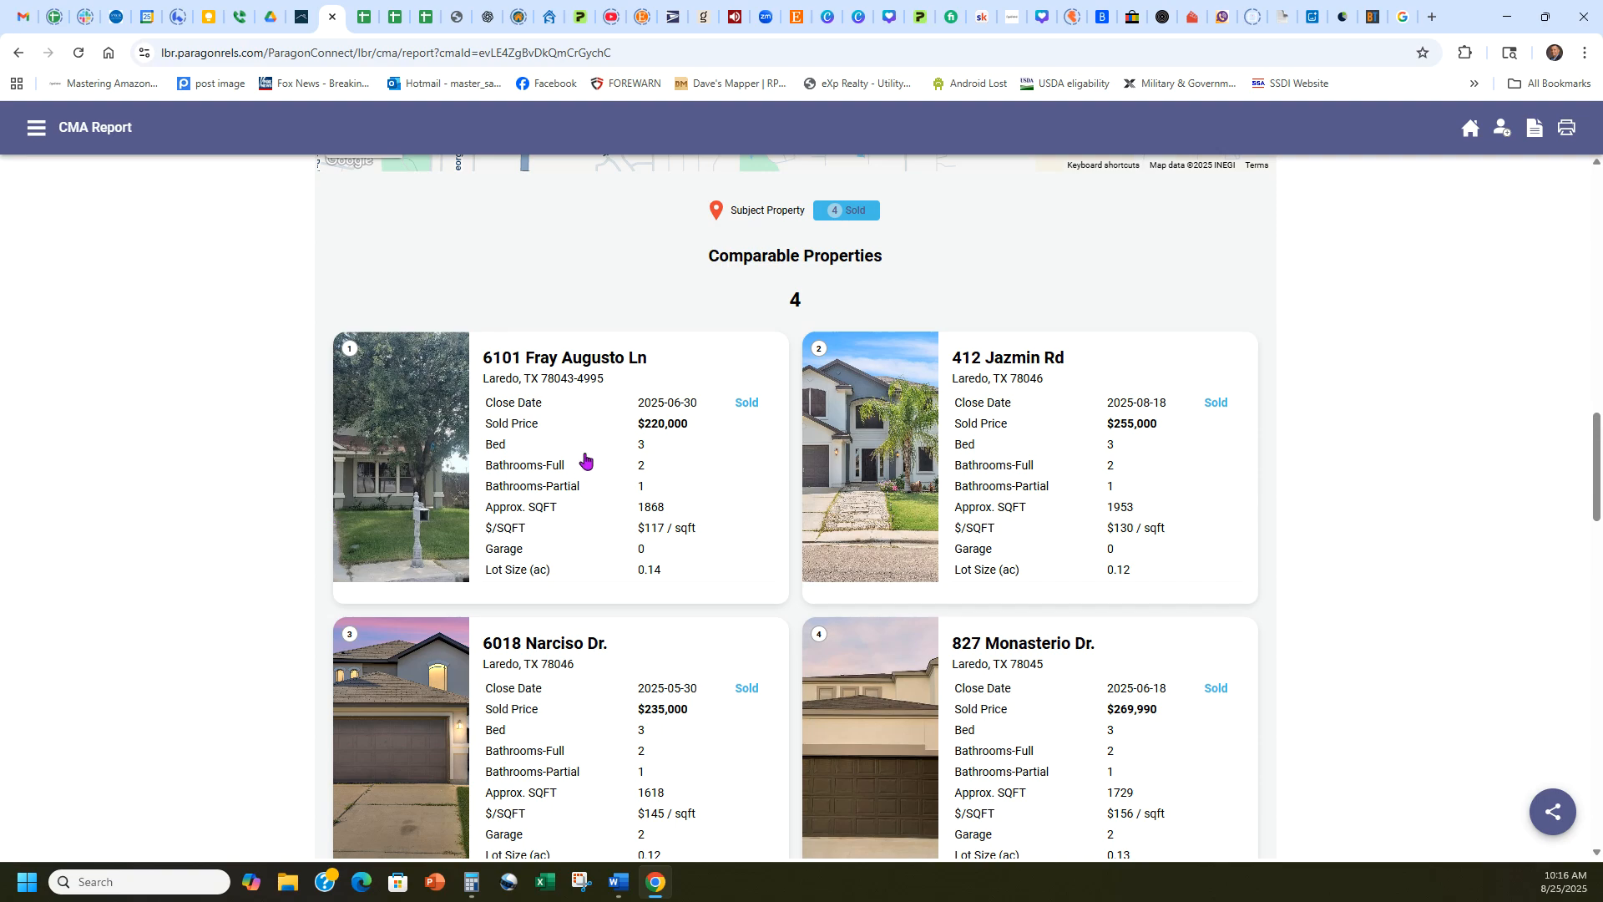
pyautogui.click(292, 17)
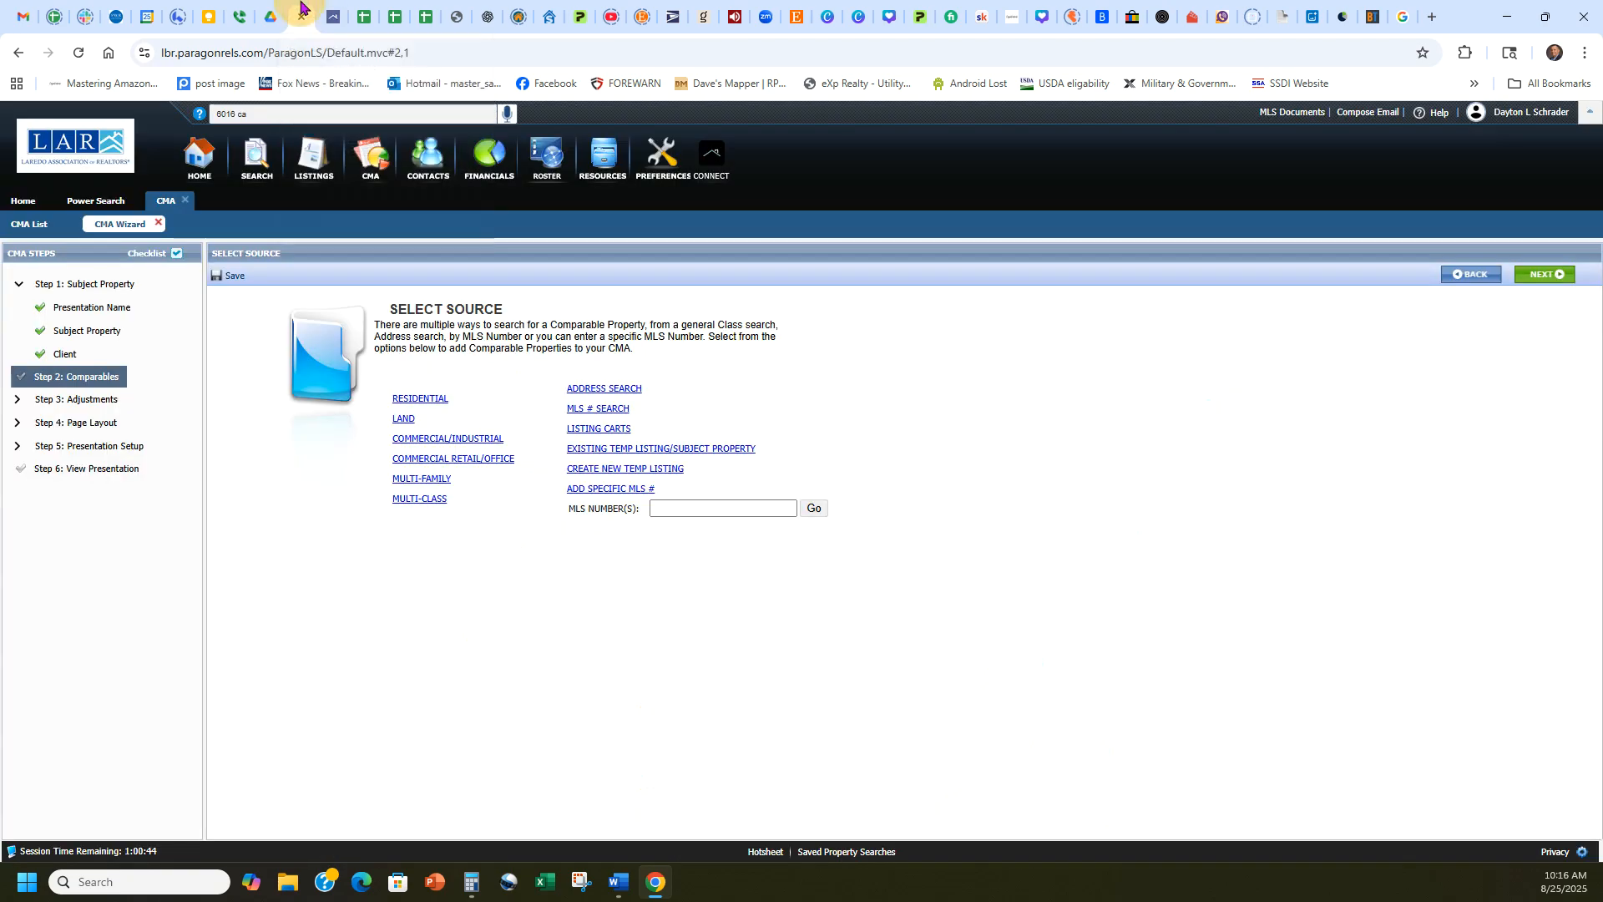
# Try to find the first comparable through an address search by its house number and street name "frey".
pyautogui.click(599, 390)
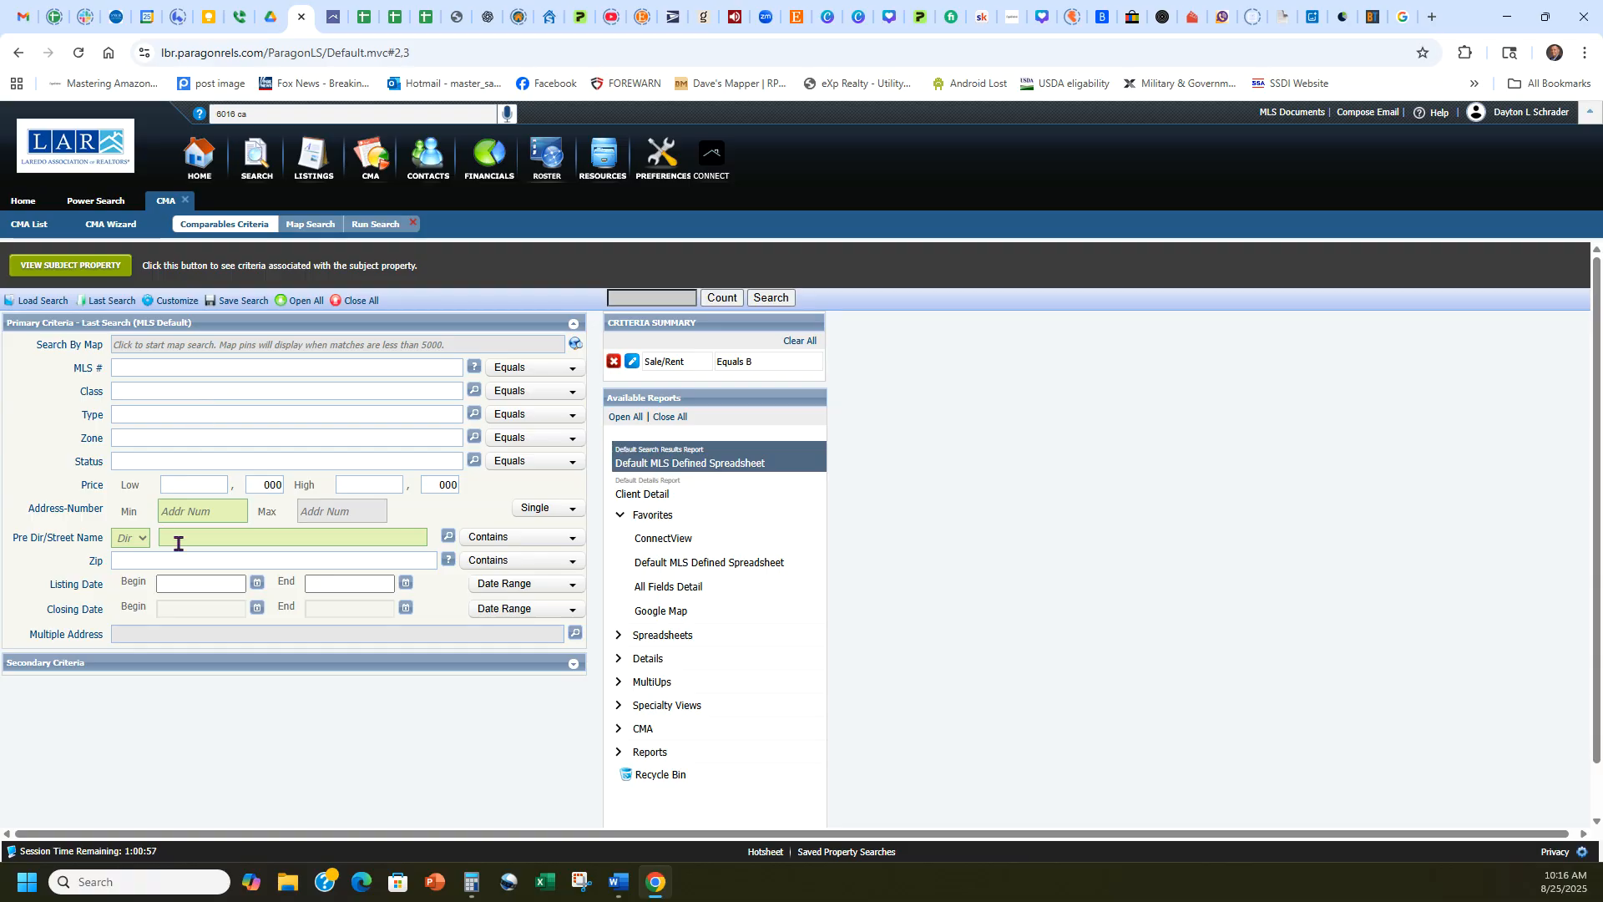
pyautogui.click(333, 17)
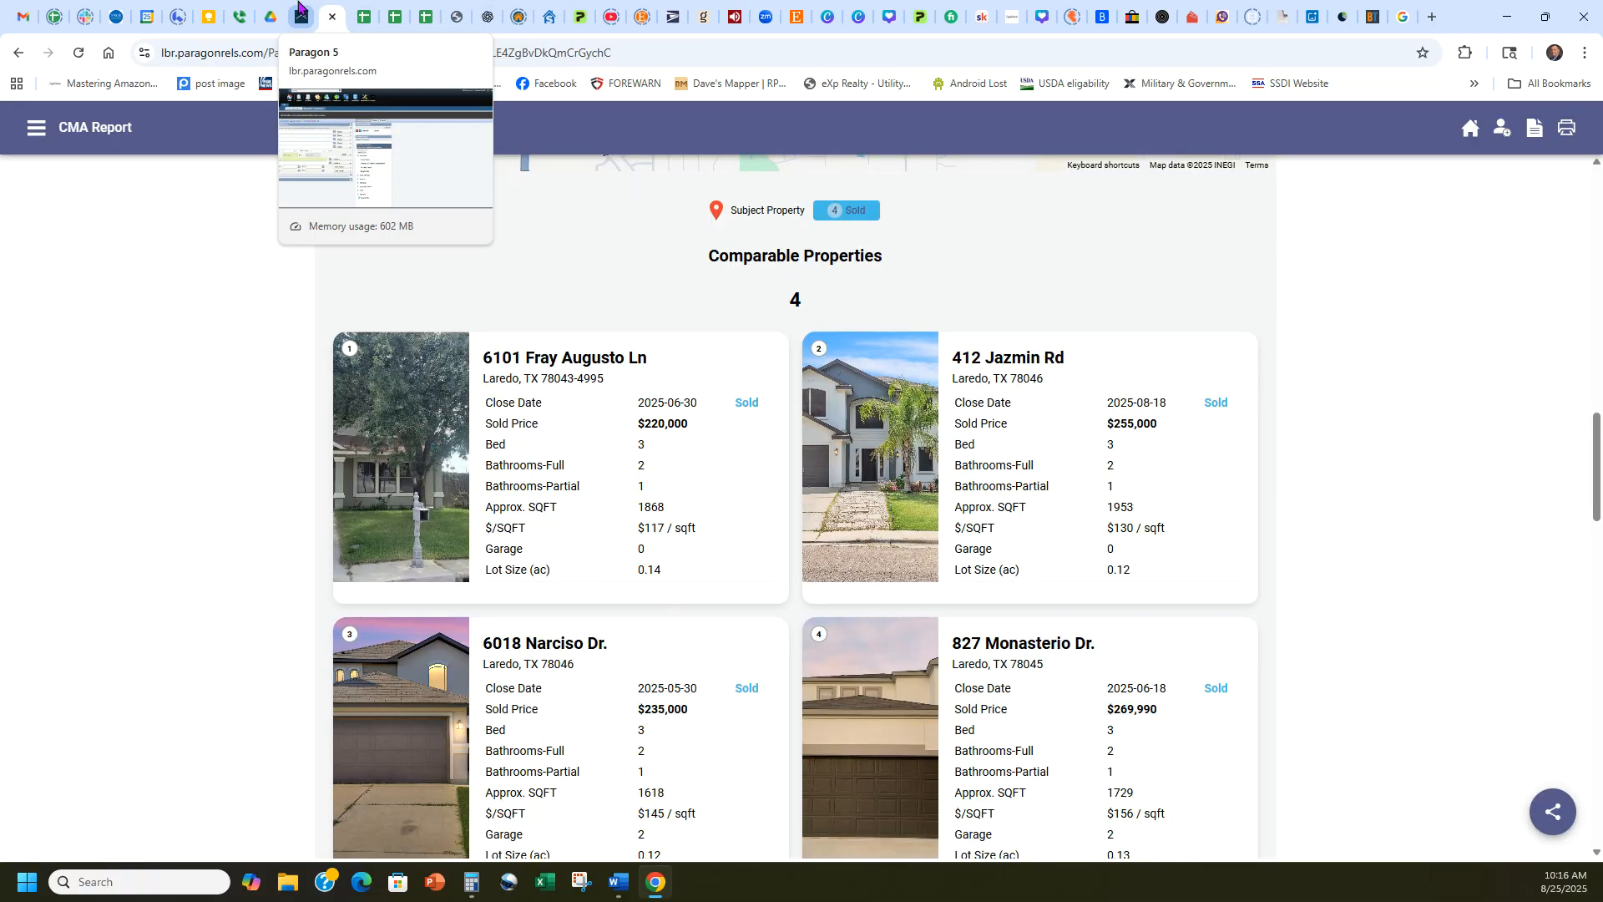
pyautogui.click(301, 11)
pyautogui.click(208, 509)
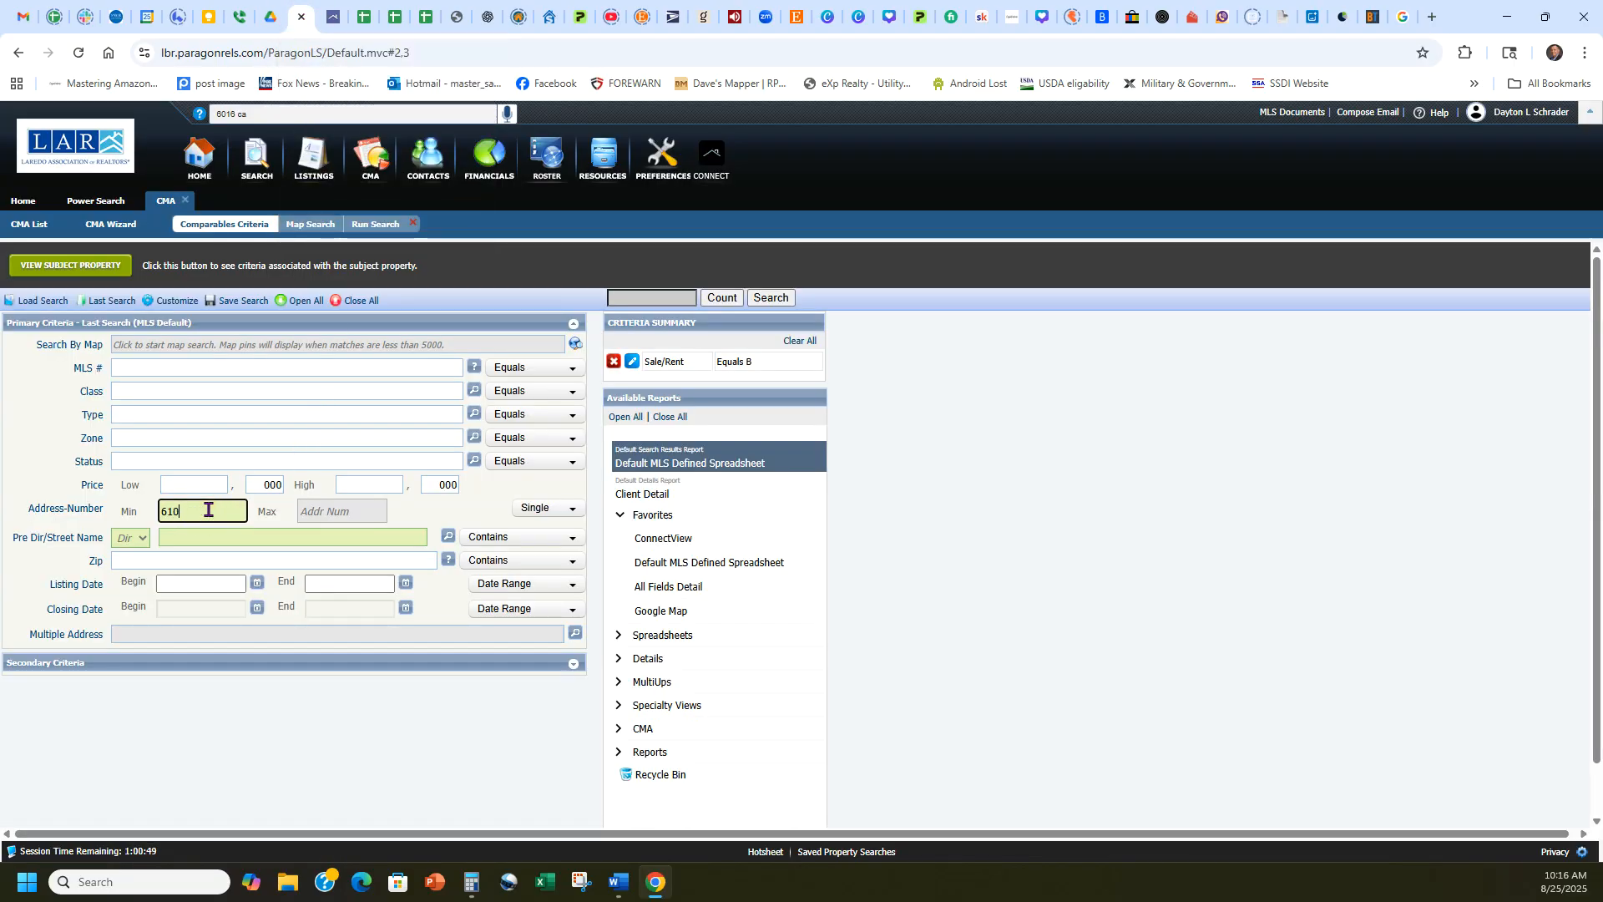
pyautogui.click(230, 529)
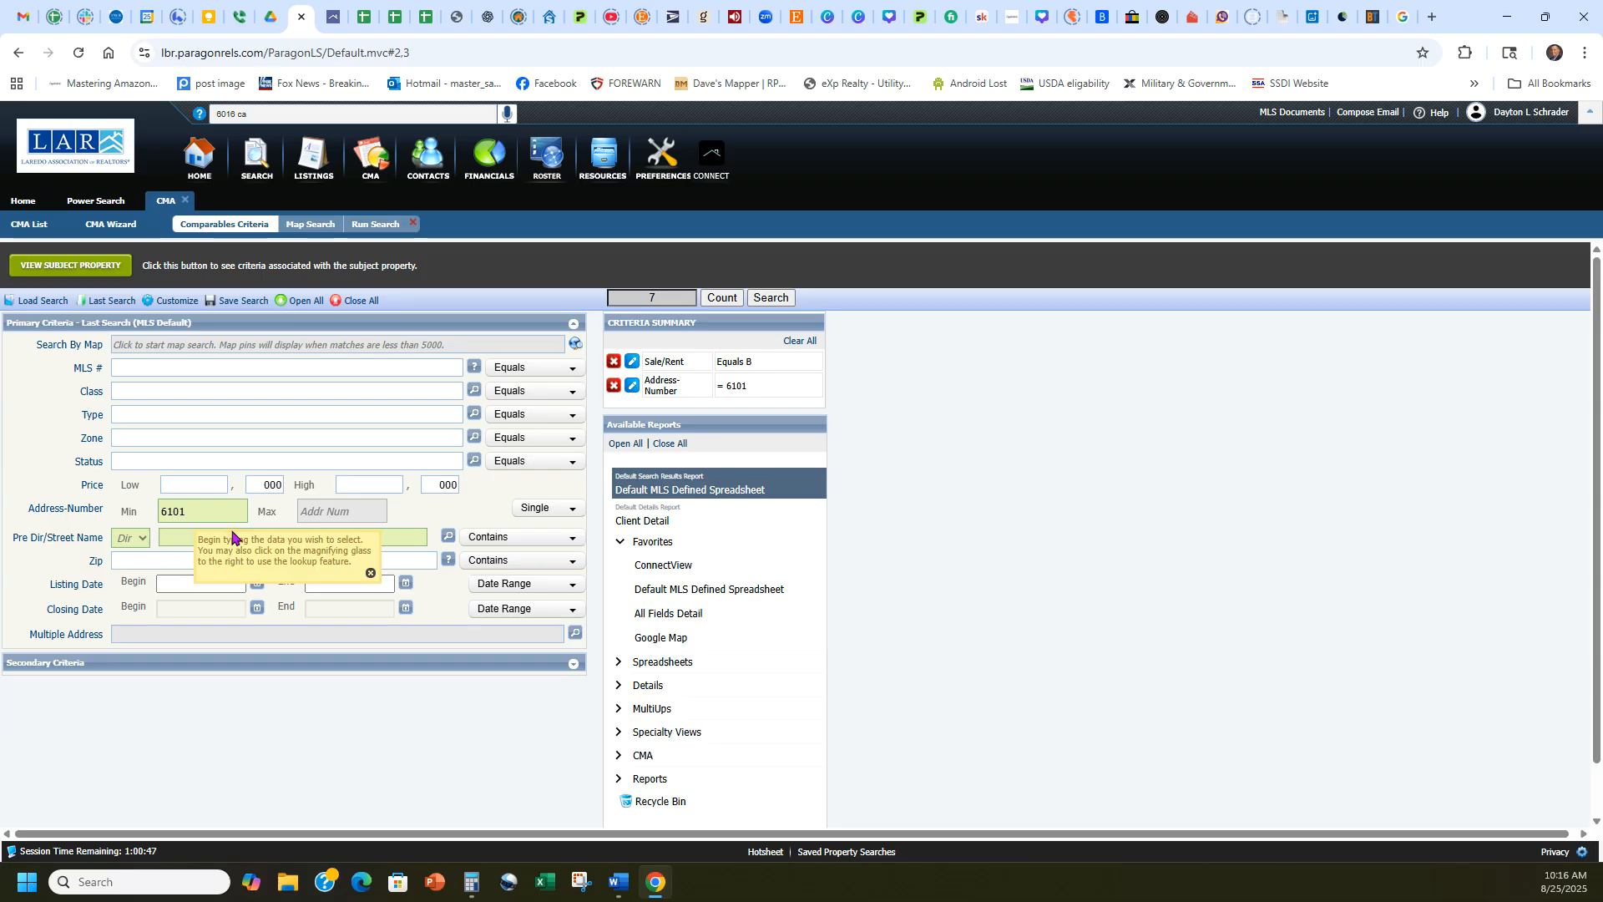
pyautogui.write('frey')
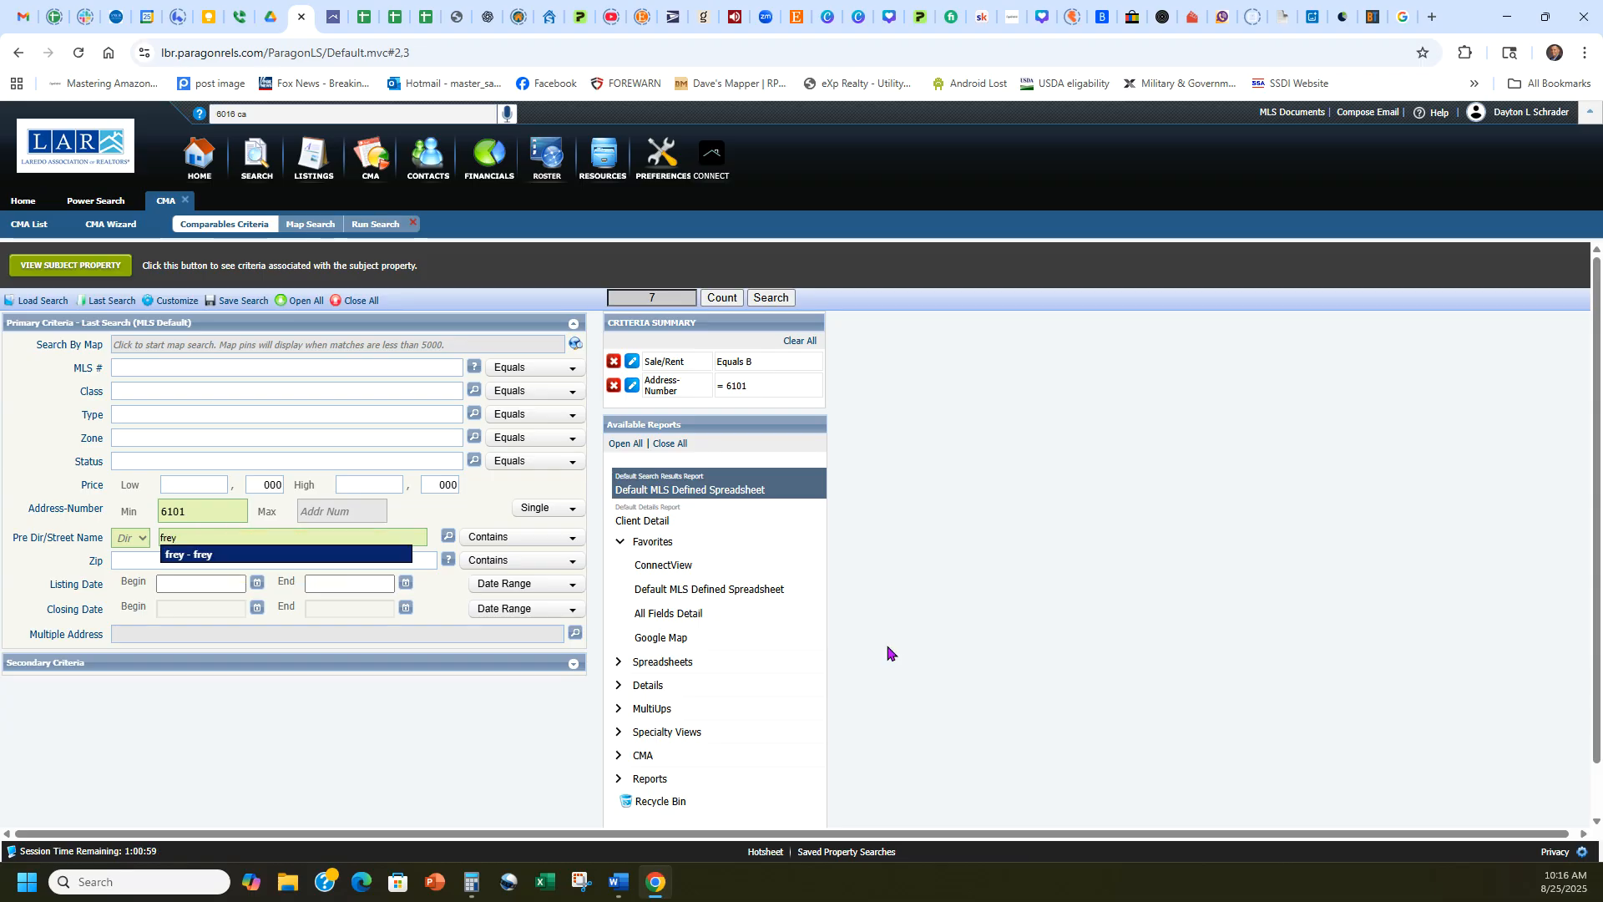
pyautogui.click(213, 557)
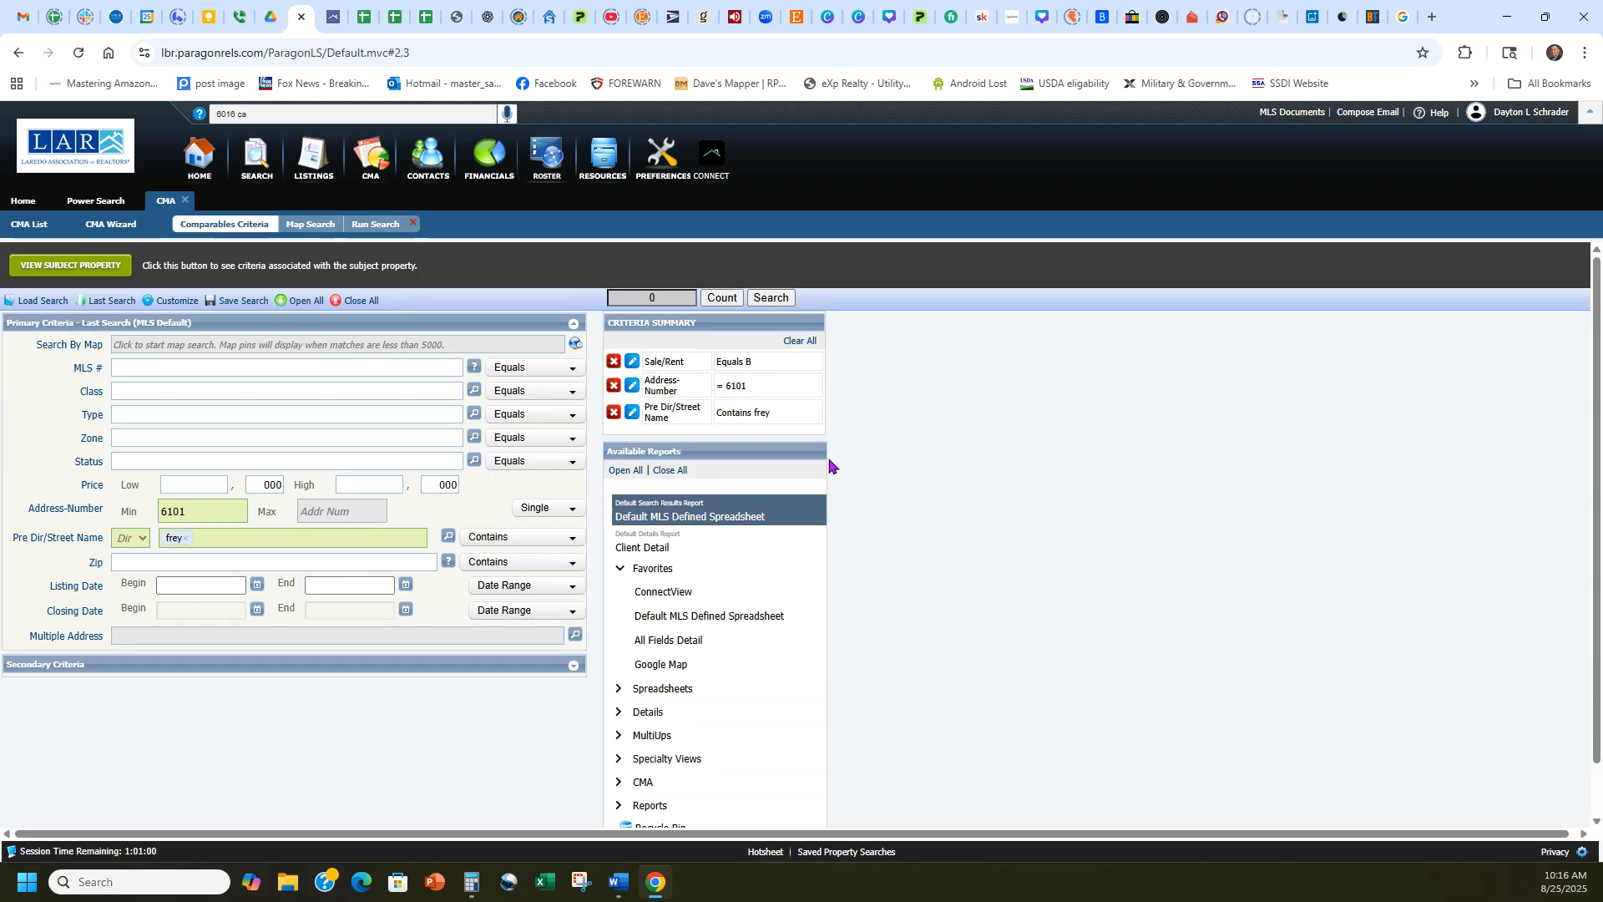
pyautogui.click(723, 298)
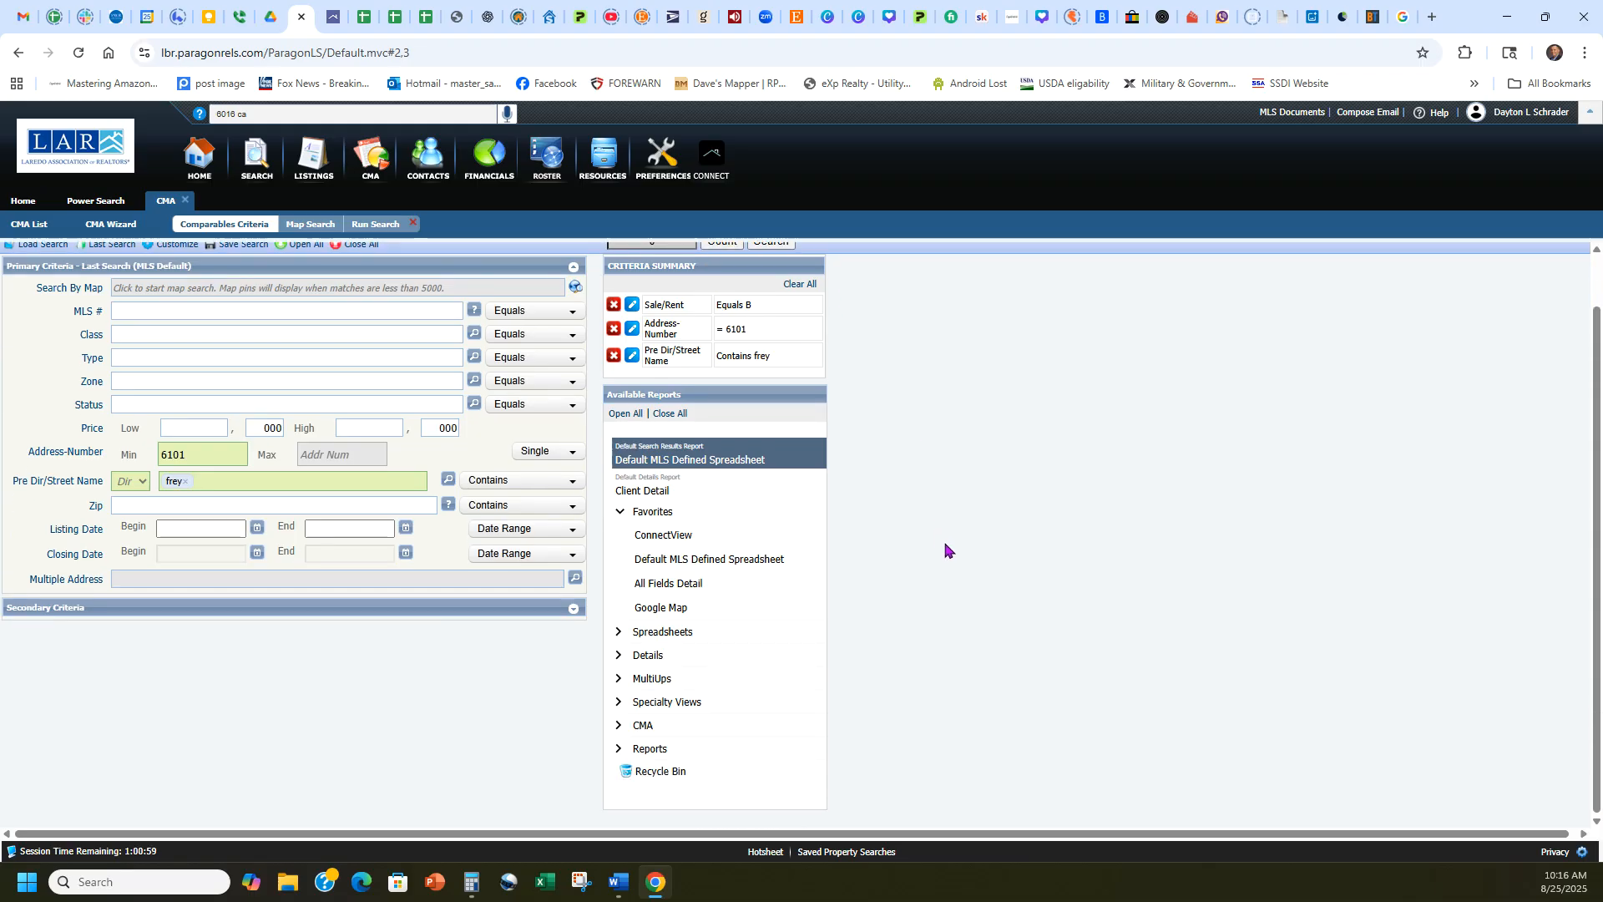
pyautogui.click(17, 52)
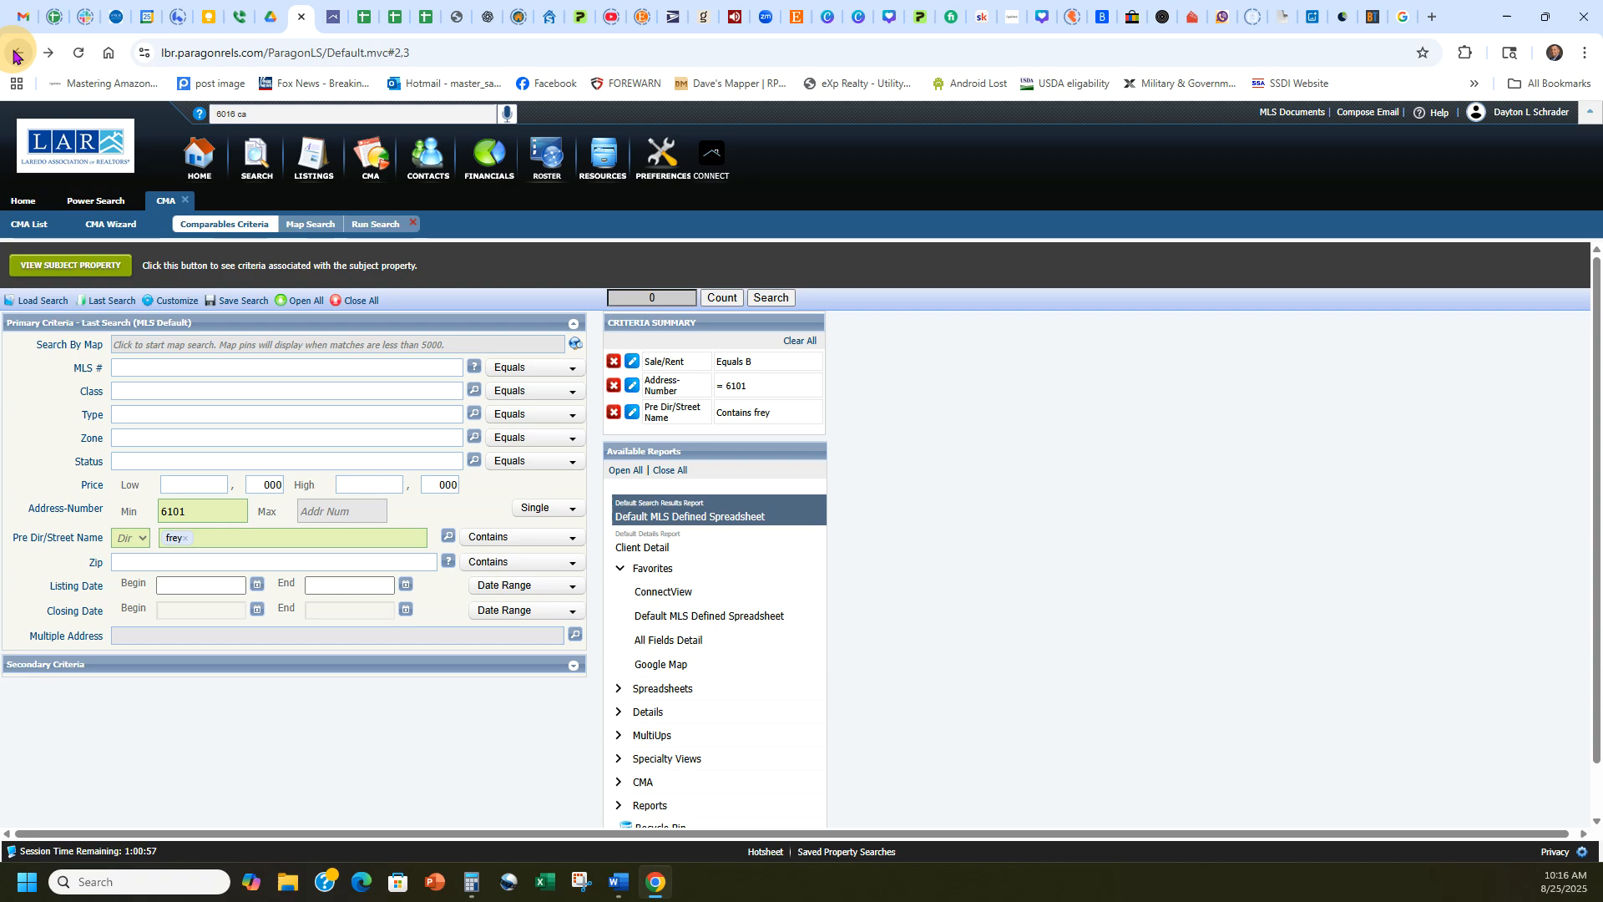
pyautogui.click(91, 316)
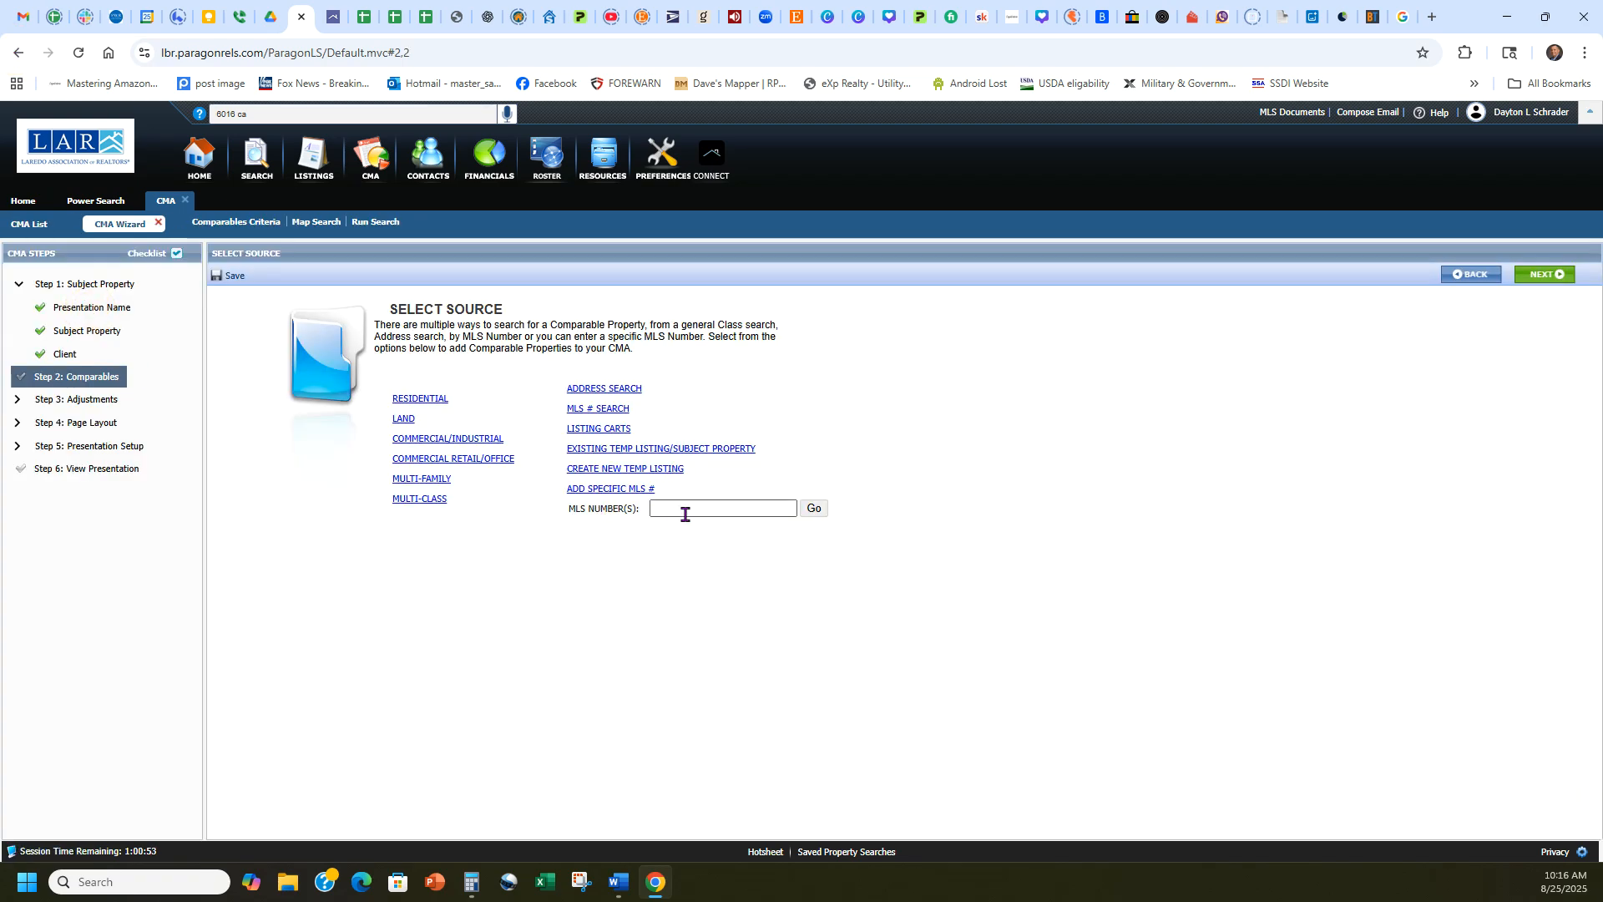
# Copy the first comparable's MLS number from its details in the CMA report and go back to the comparables list.
pyautogui.hotkey('ctrl', 'Tab')
pyautogui.click(637, 486)
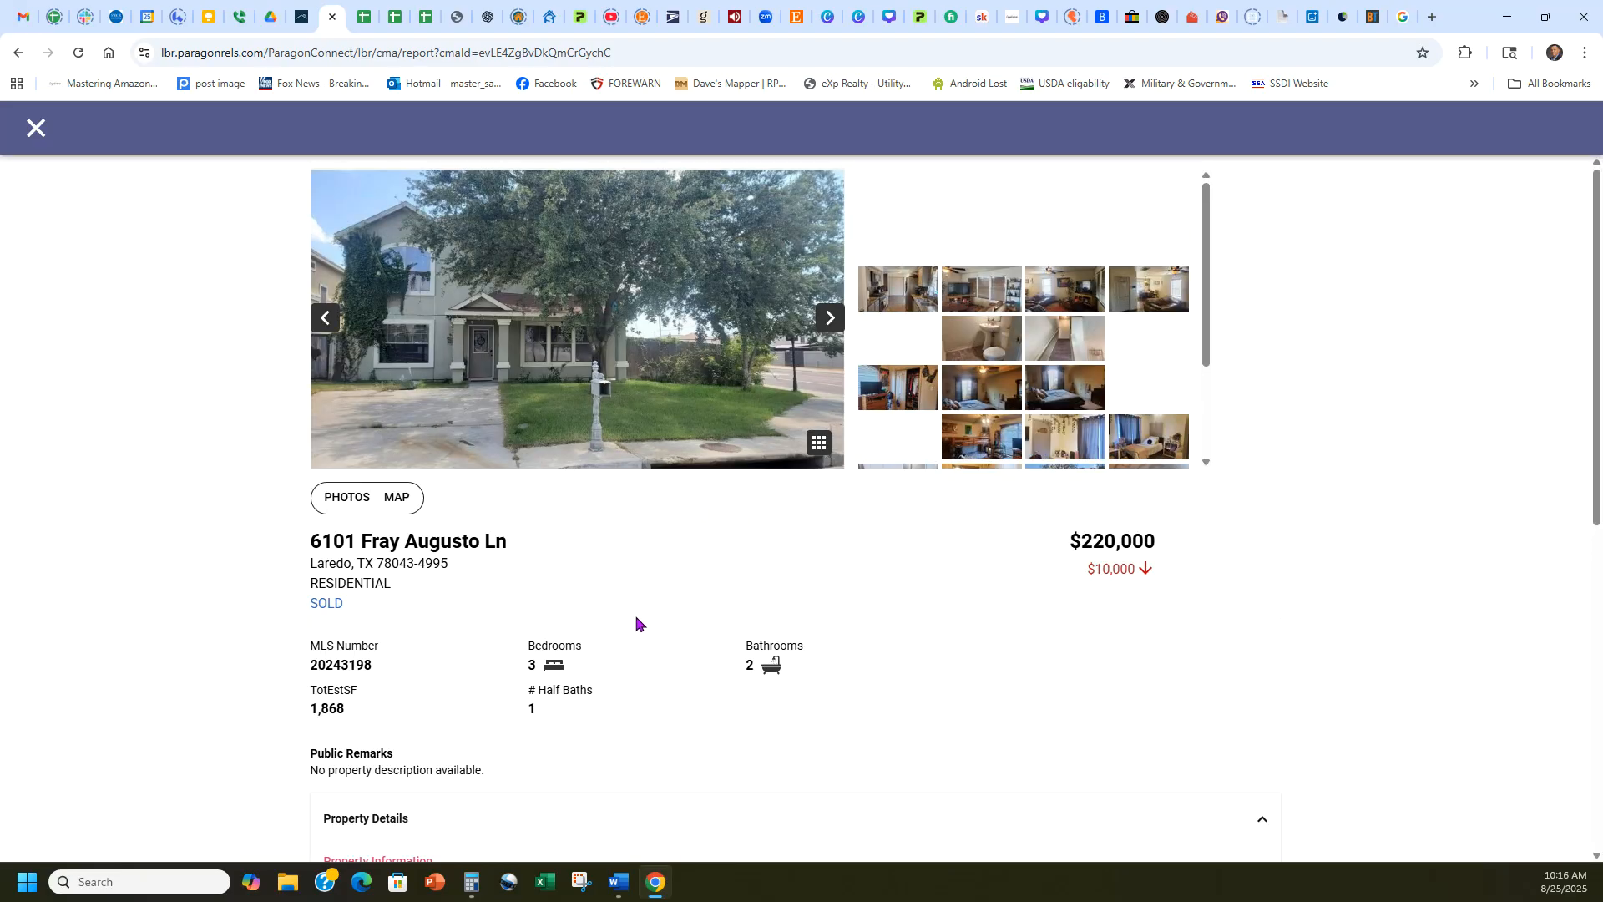
pyautogui.doubleClick(360, 664)
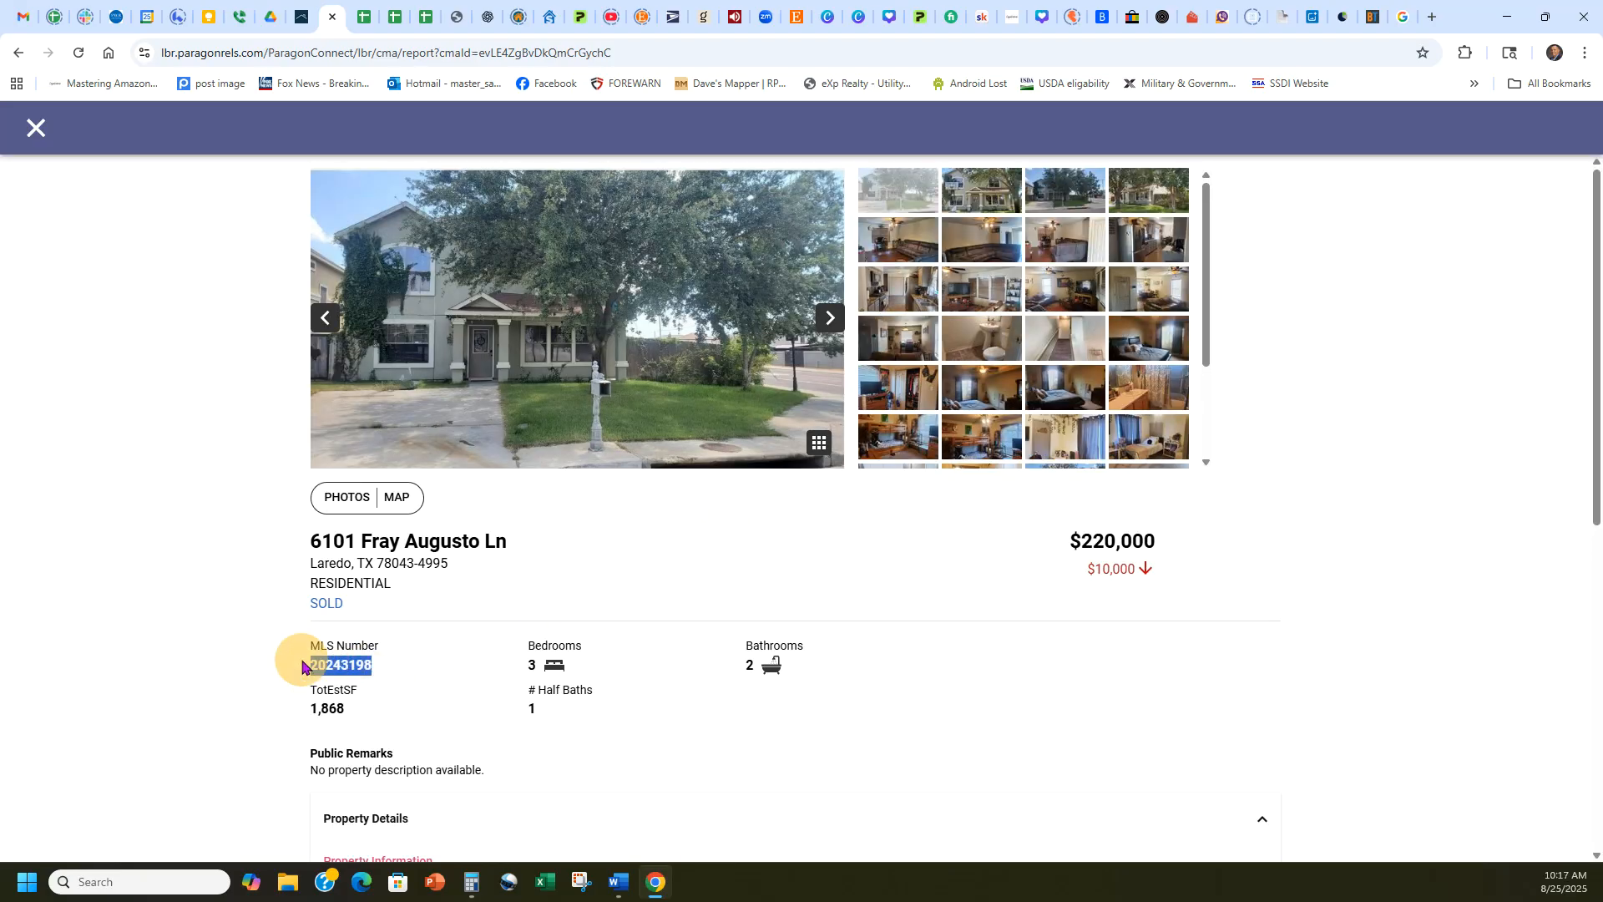
pyautogui.click(18, 53)
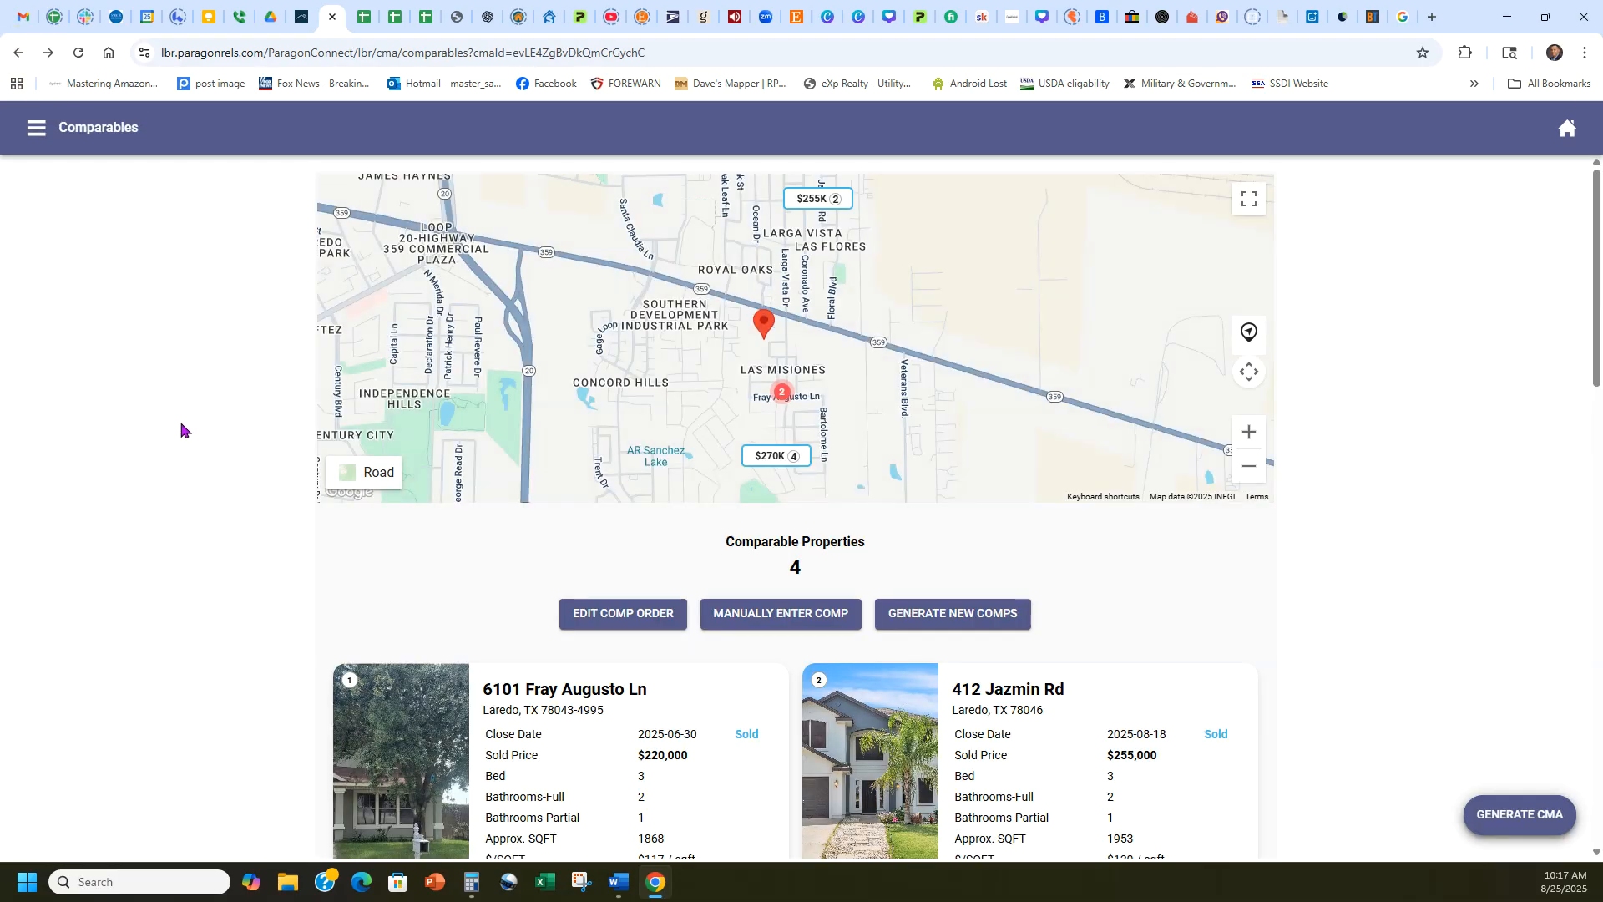
pyautogui.scroll(-3, 154, 509)
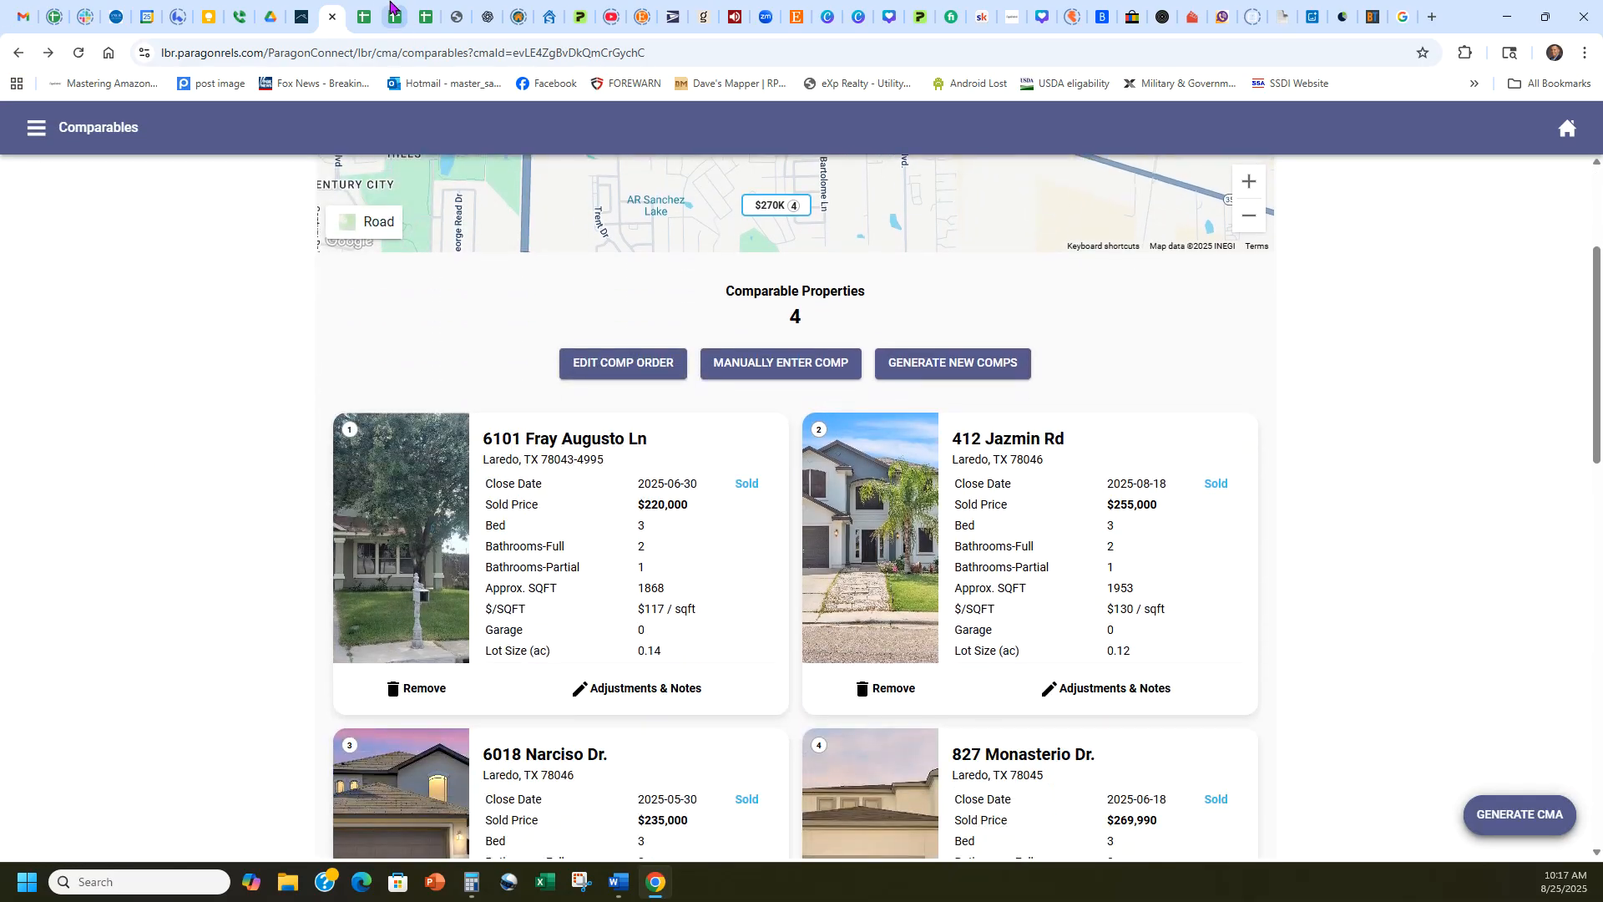
# Add the listing with MLS number 20243198 to the CMA presentation as a comparable.
pyautogui.click(302, 9)
pyautogui.click(704, 511)
pyautogui.write('20243198')
pyautogui.click(821, 511)
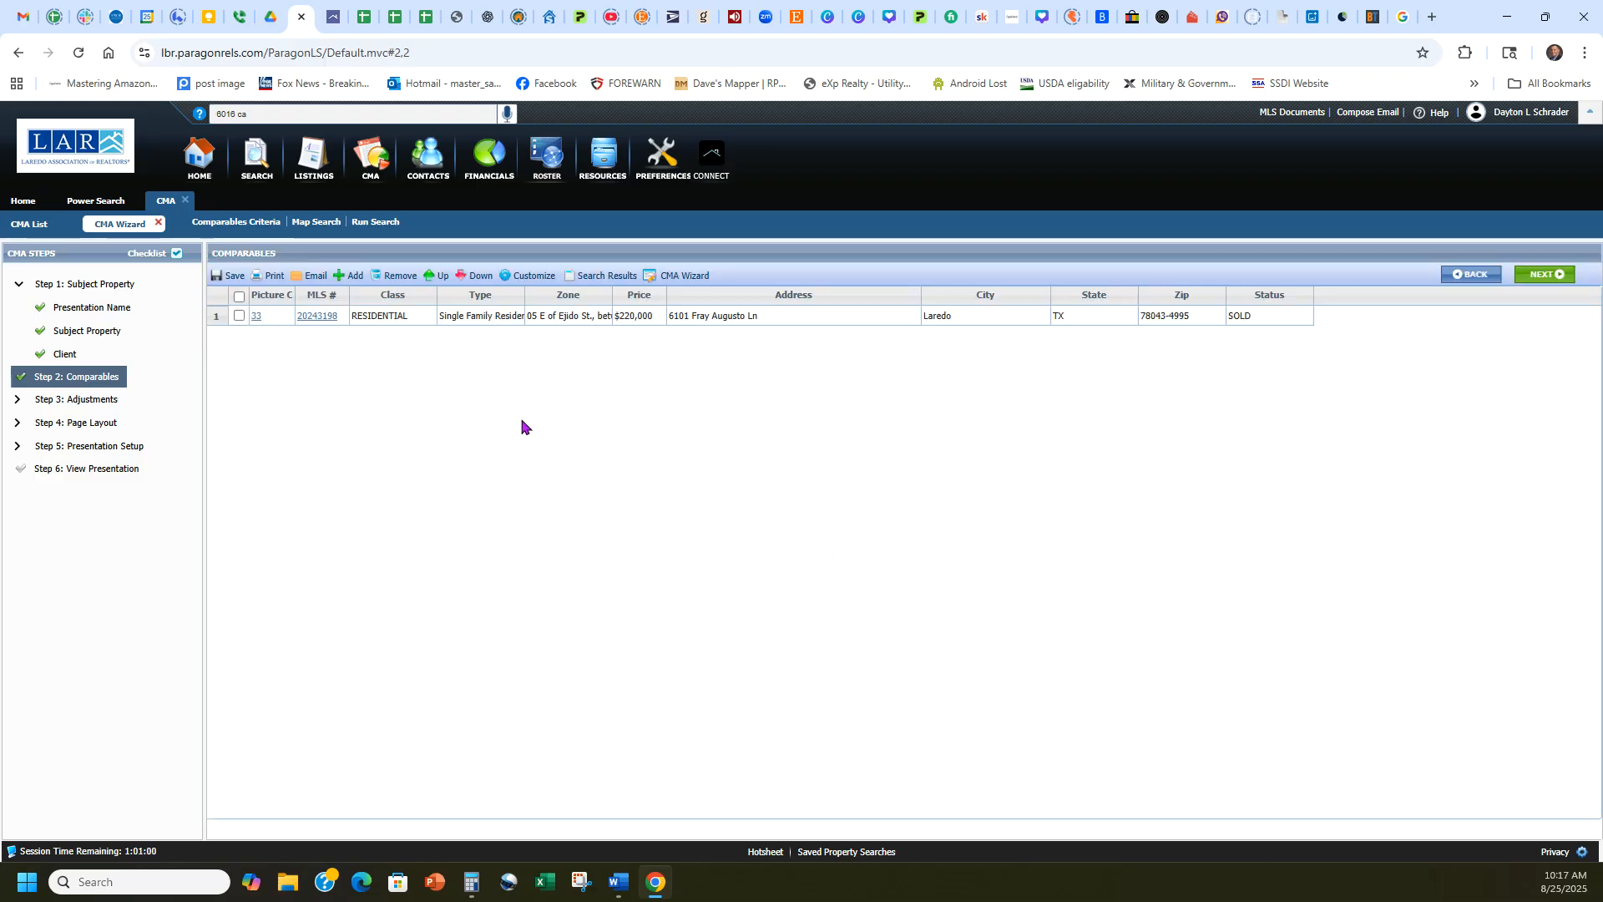
# Begin another comparable by specific MLS number and copy the second comparable's number from its details in the CMA report.
pyautogui.click(351, 279)
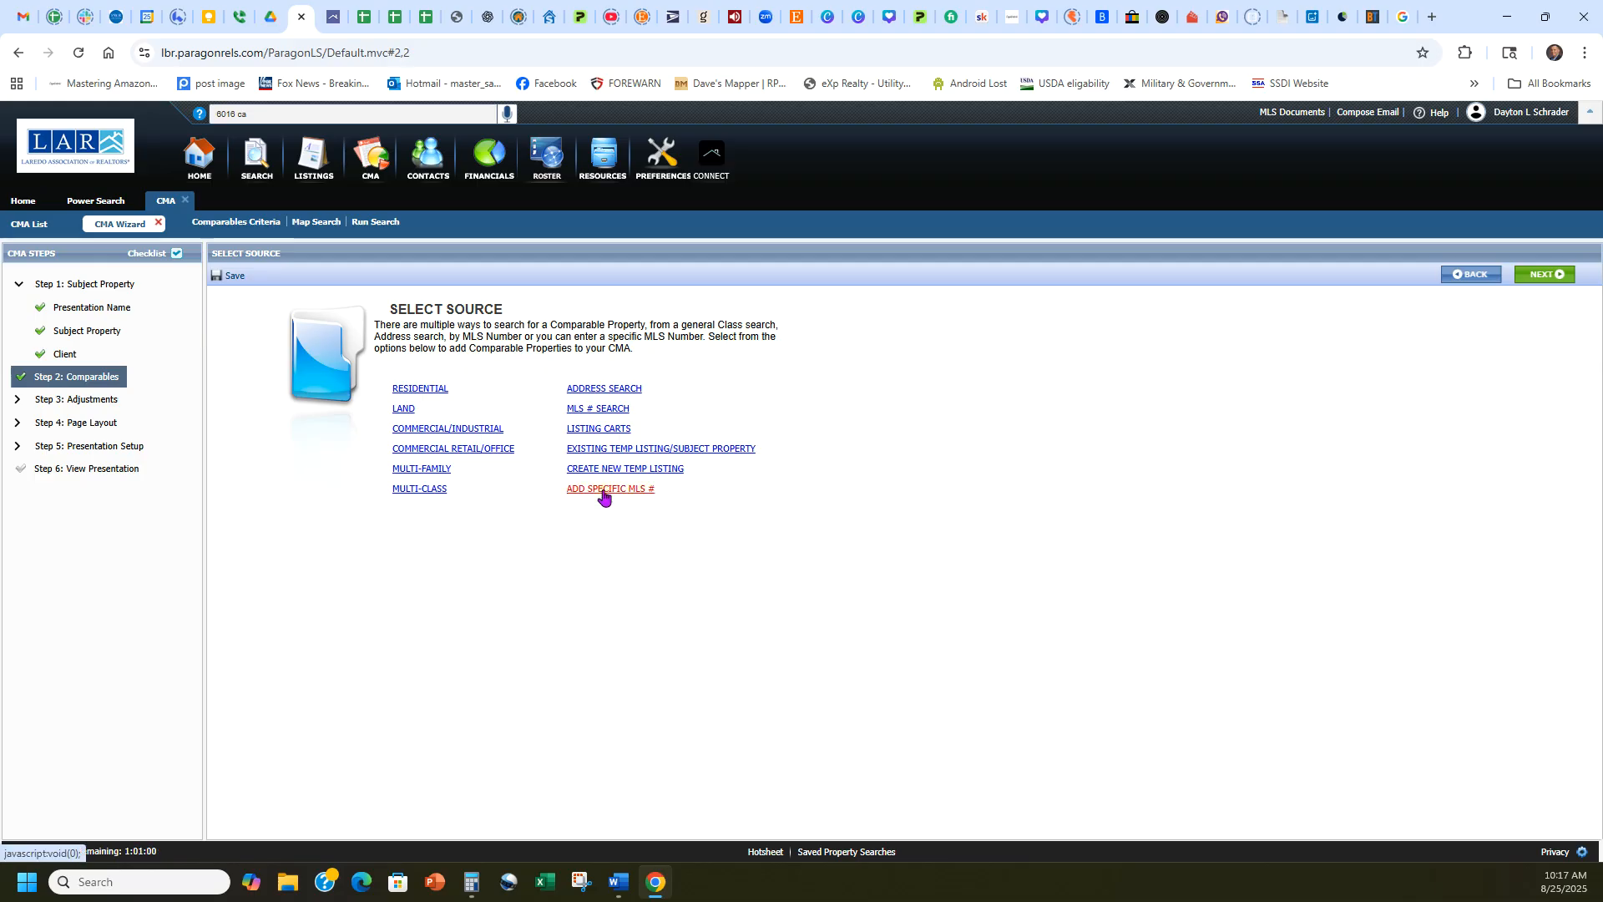
pyautogui.click(604, 489)
pyautogui.click(332, 16)
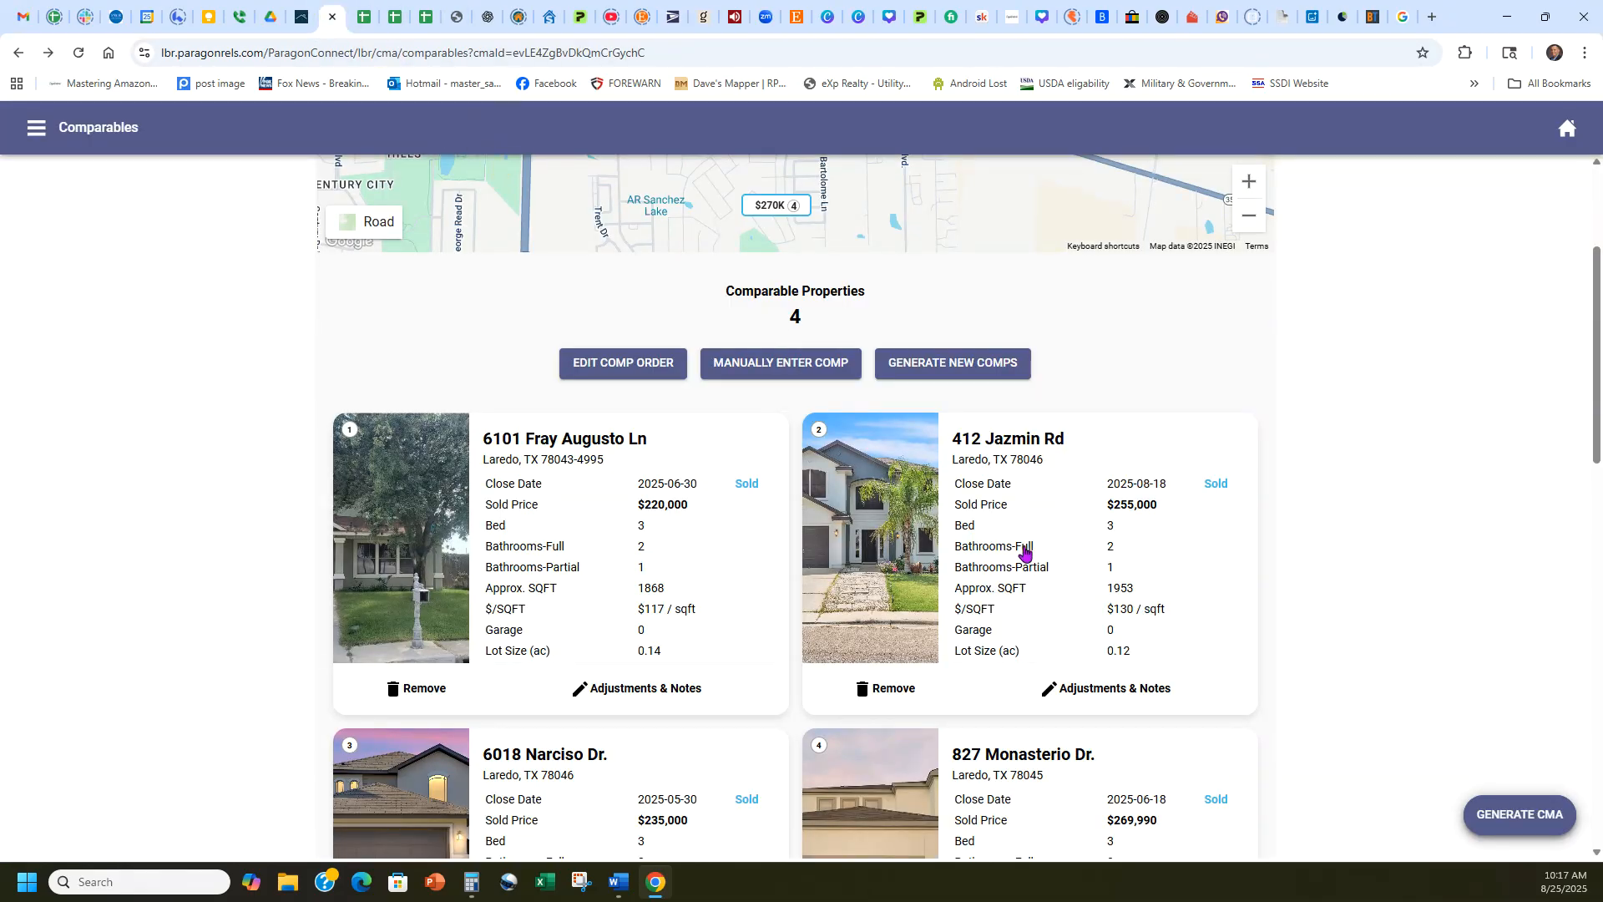
pyautogui.click(1024, 553)
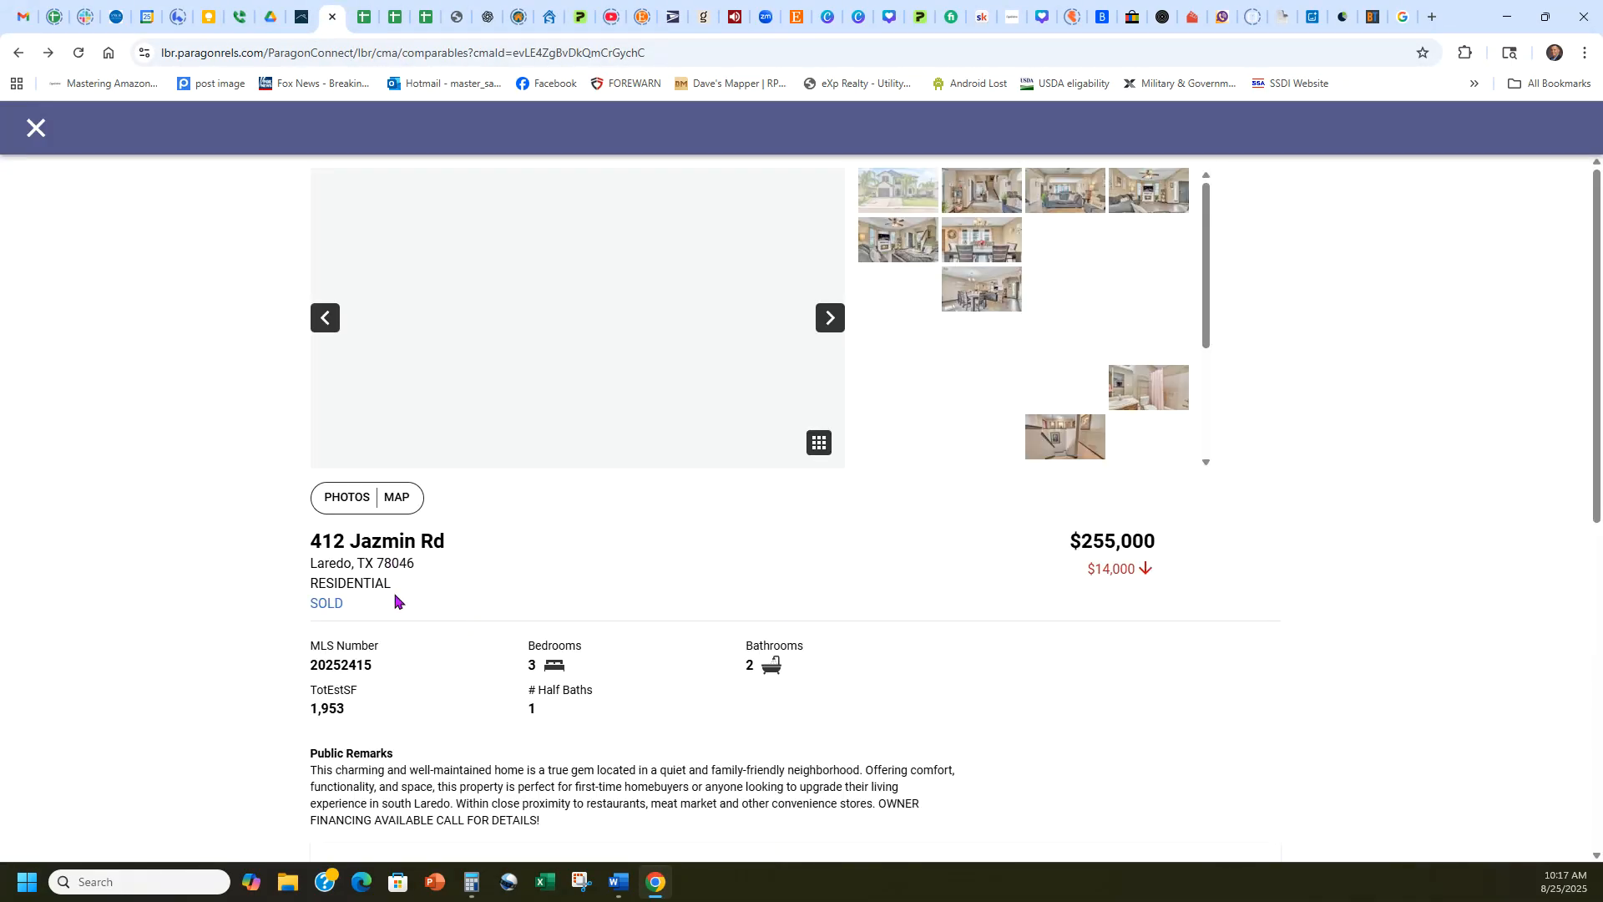
pyautogui.moveTo(385, 665); pyautogui.dragTo(305, 653)
pyautogui.hotkey('ctrl', 'c')
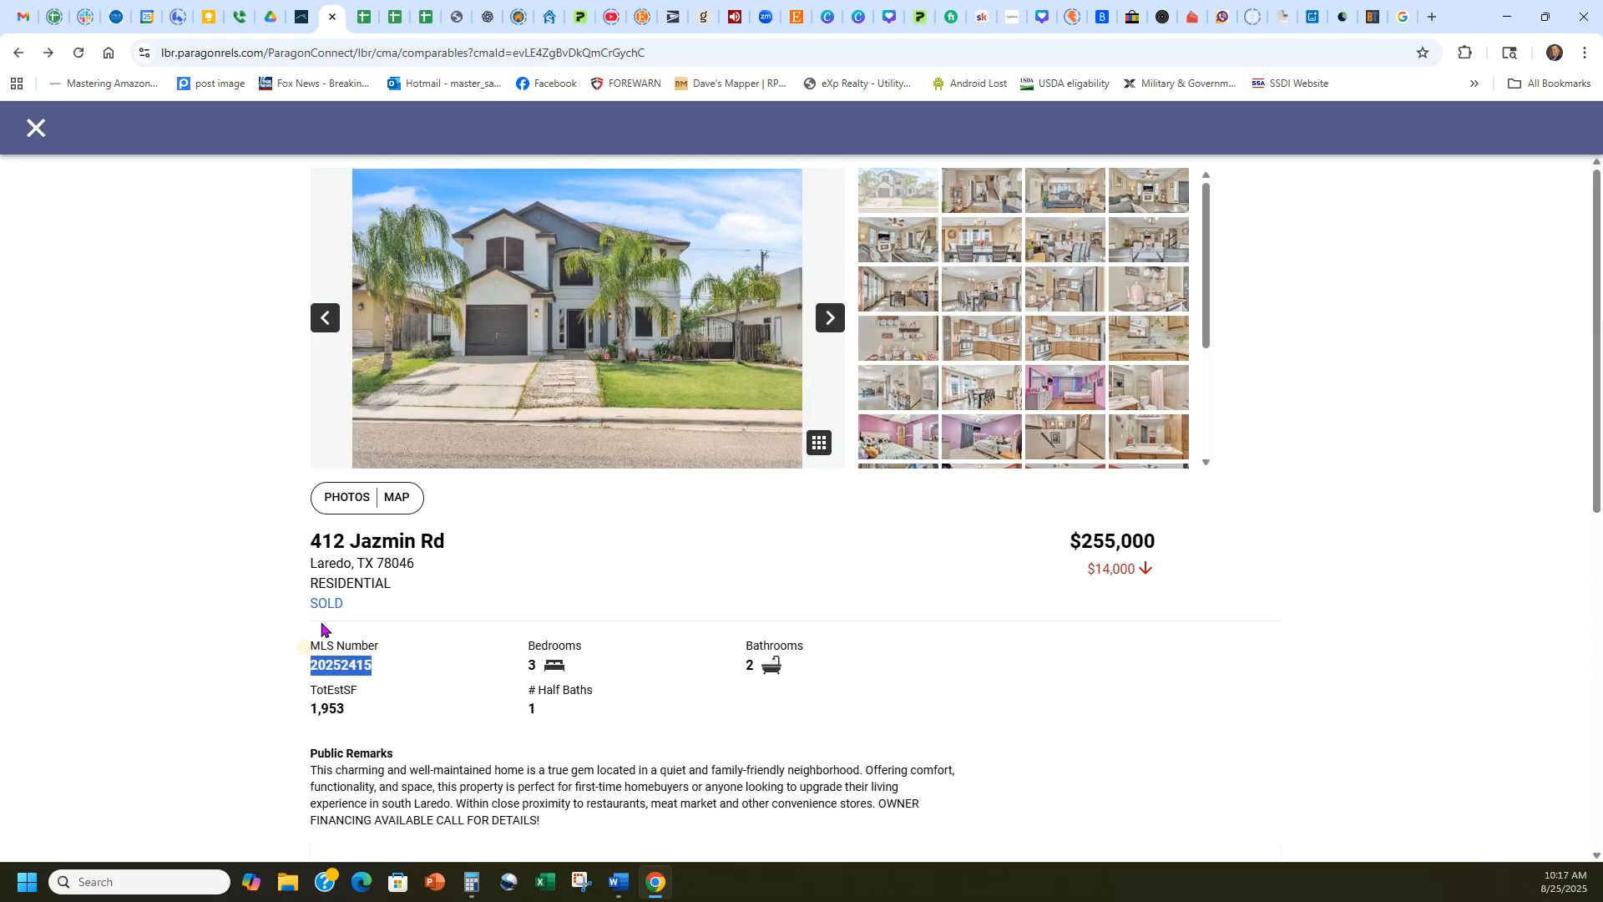
# Add the listing with MLS number 20252415 to the presentation as the second comparable.
pyautogui.click(302, 17)
pyautogui.click(762, 504)
pyautogui.hotkey('ctrl', 'v')
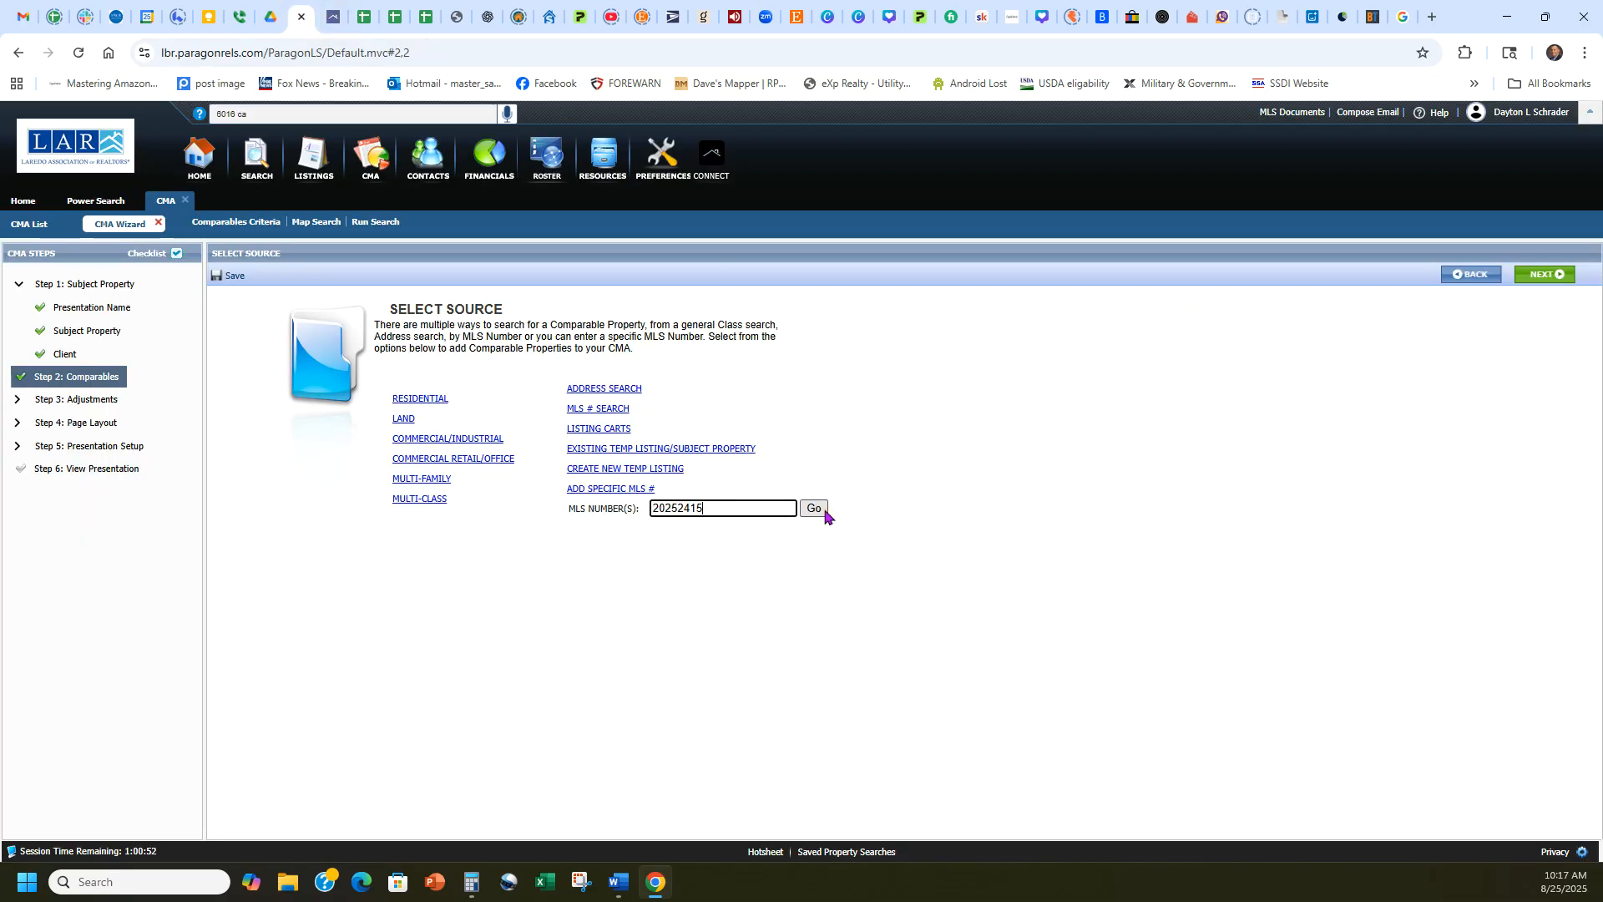
pyautogui.click(814, 508)
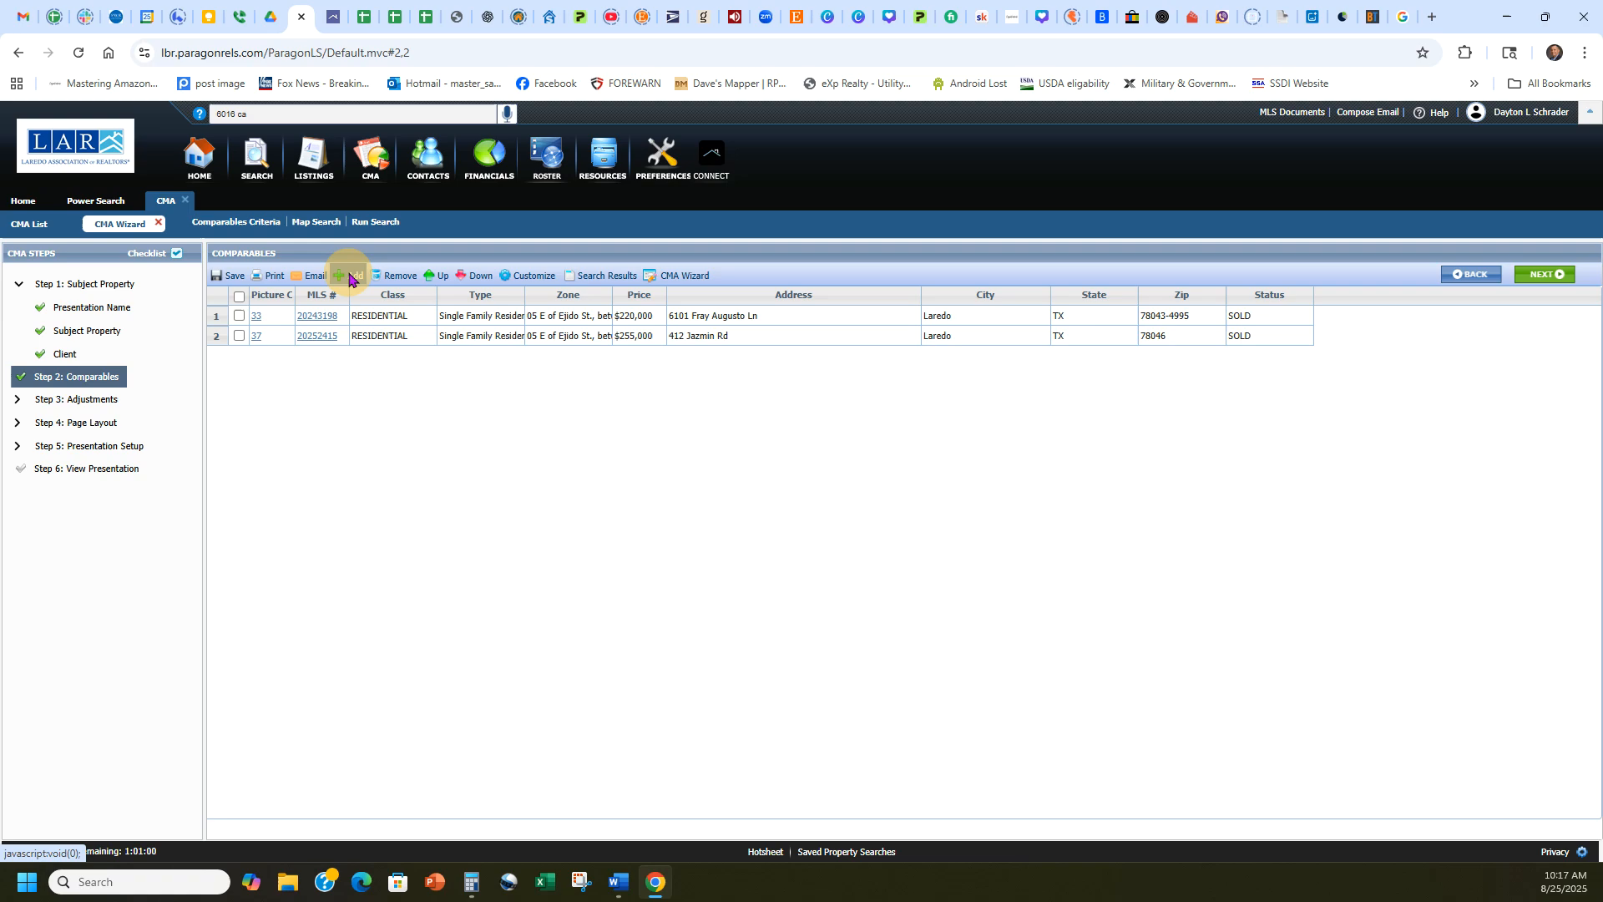
# Begin a third comparable by specific MLS number and switch back to the CMA report.
pyautogui.click(345, 273)
pyautogui.click(613, 491)
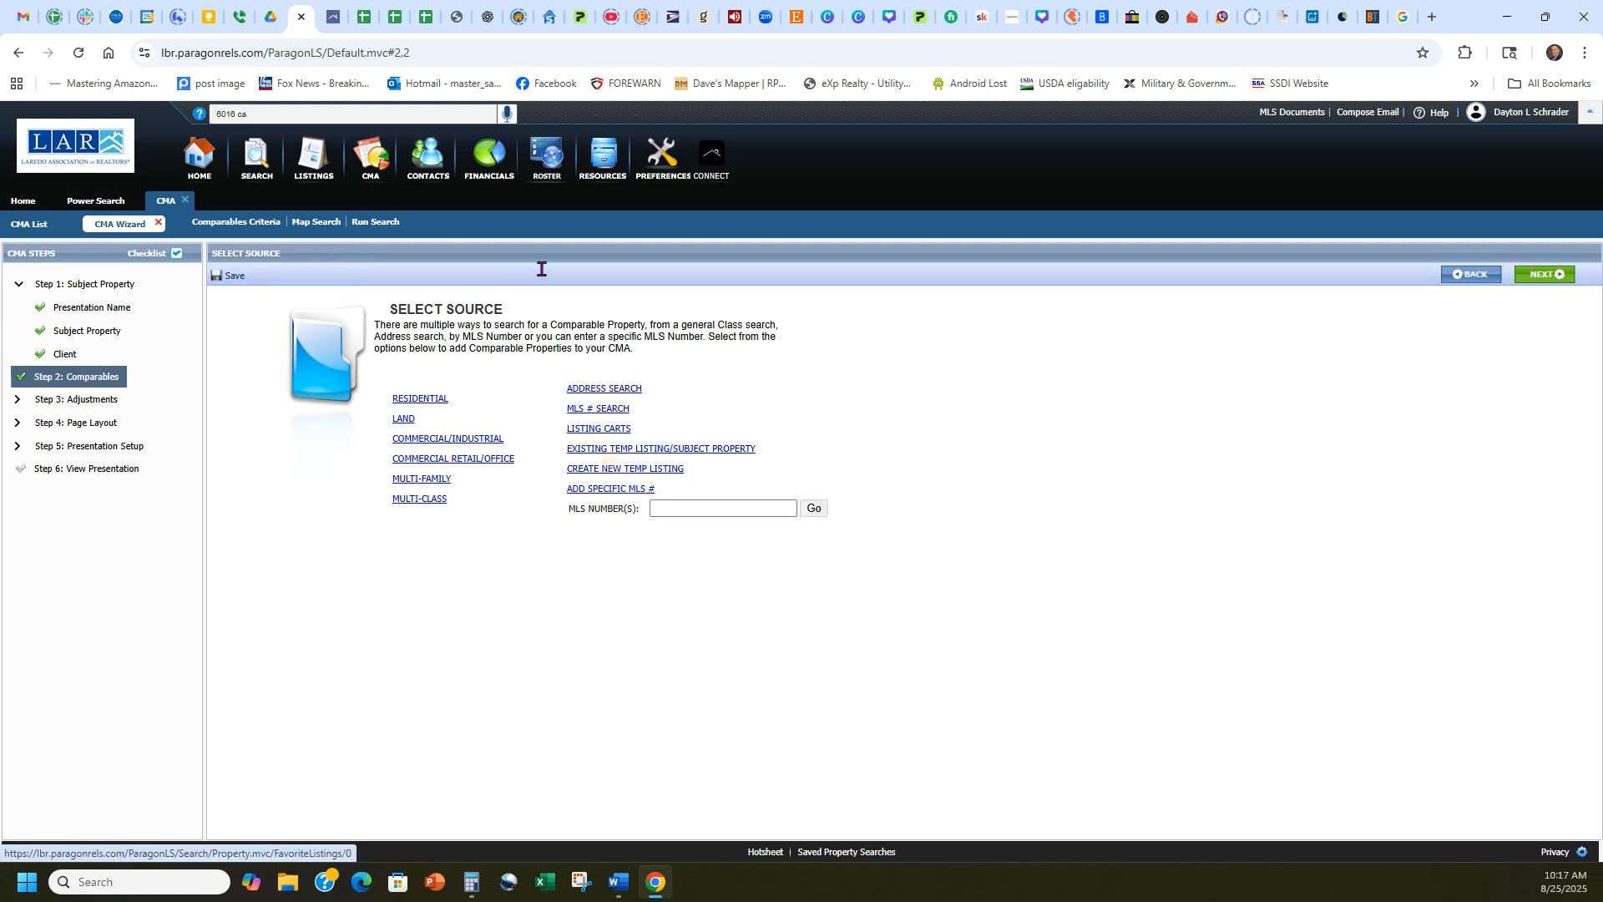
pyautogui.click(332, 17)
pyautogui.click(29, 138)
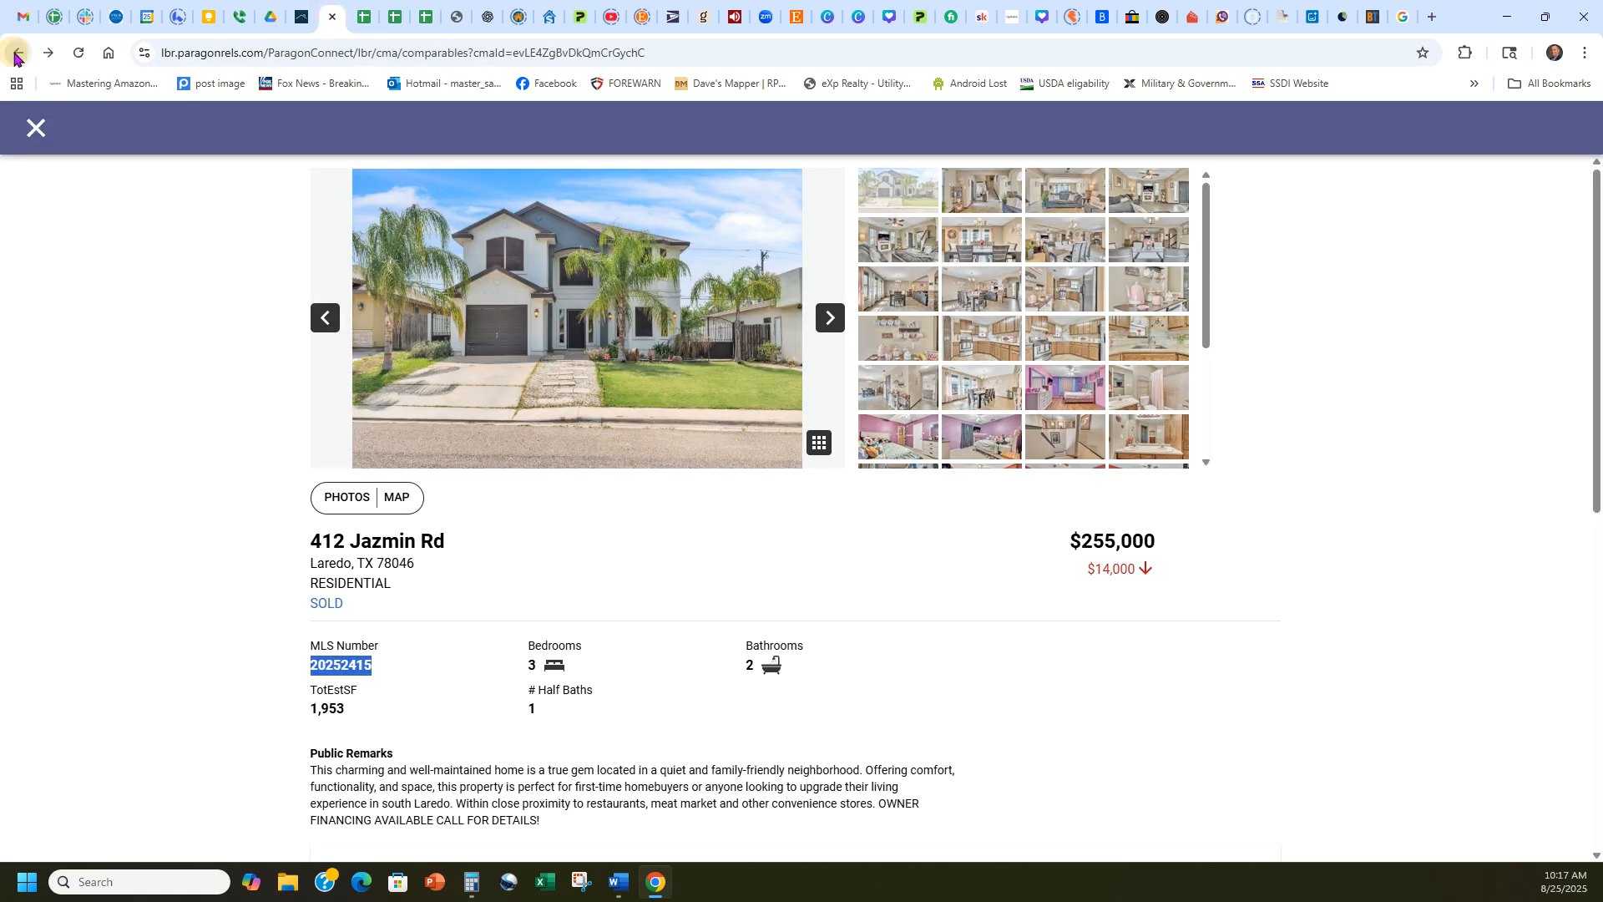
pyautogui.scroll(-2, 97, 447)
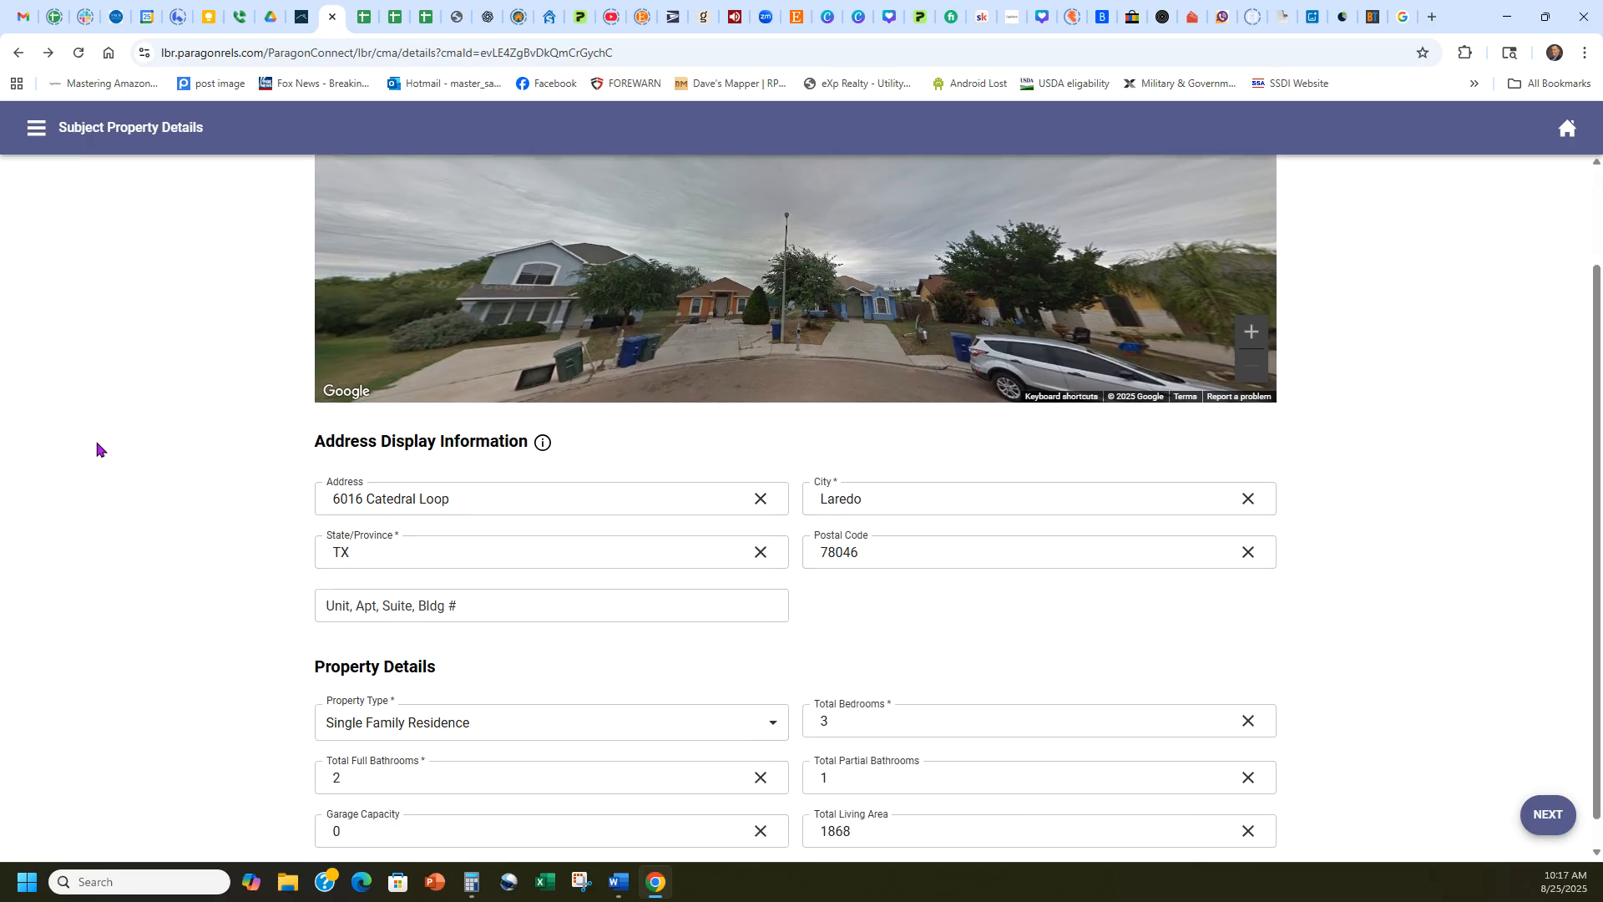
pyautogui.scroll(2, 125, 469)
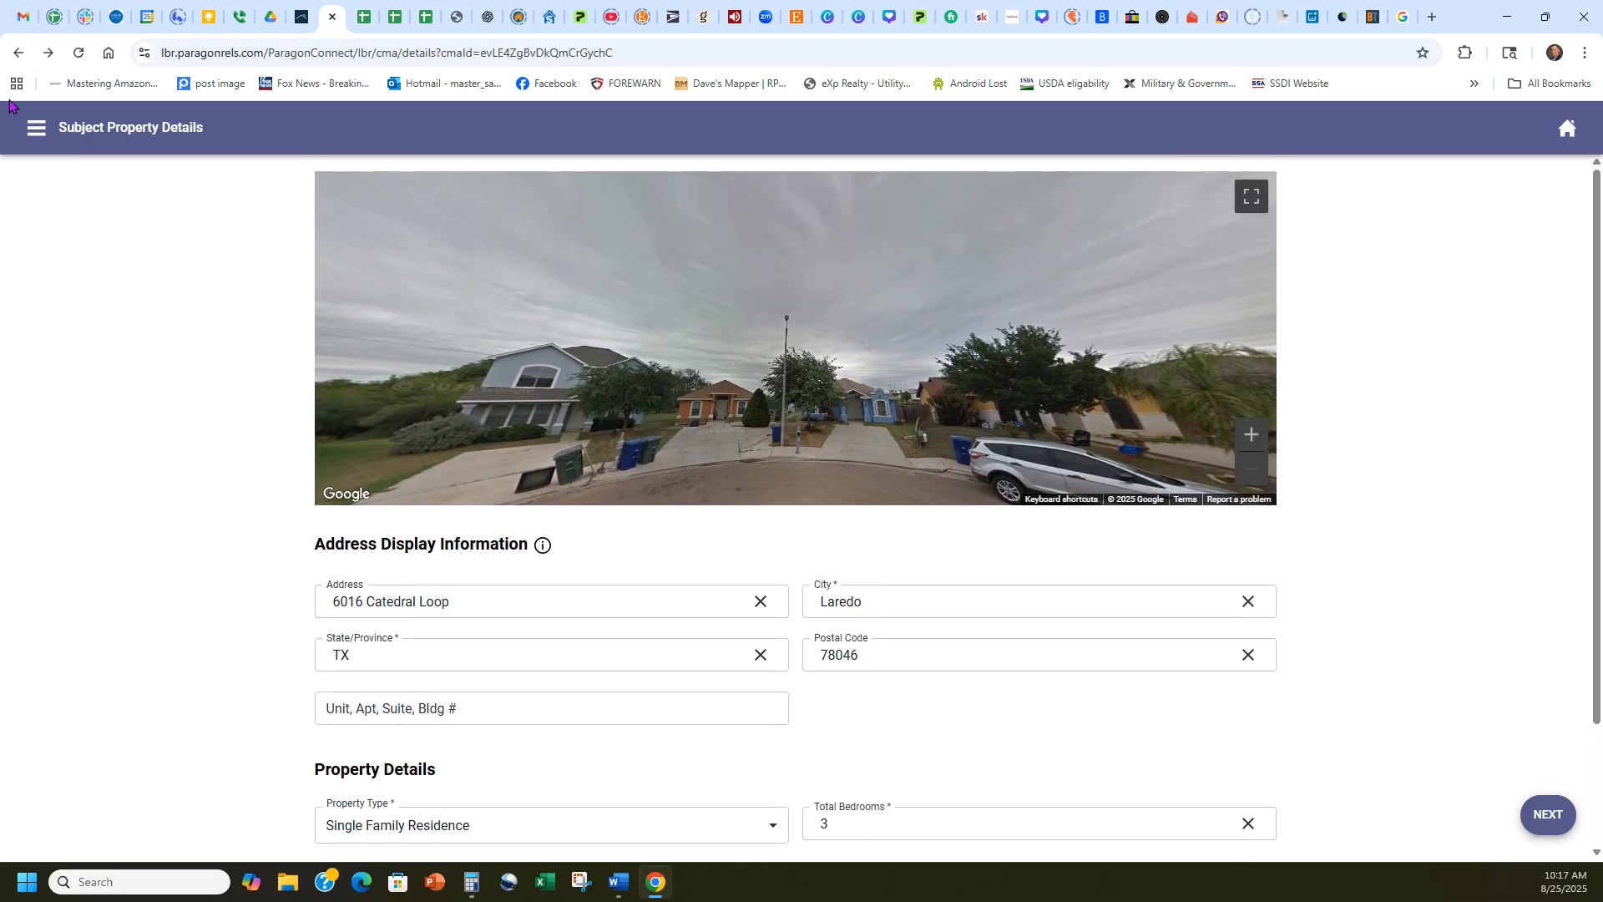
pyautogui.click(17, 52)
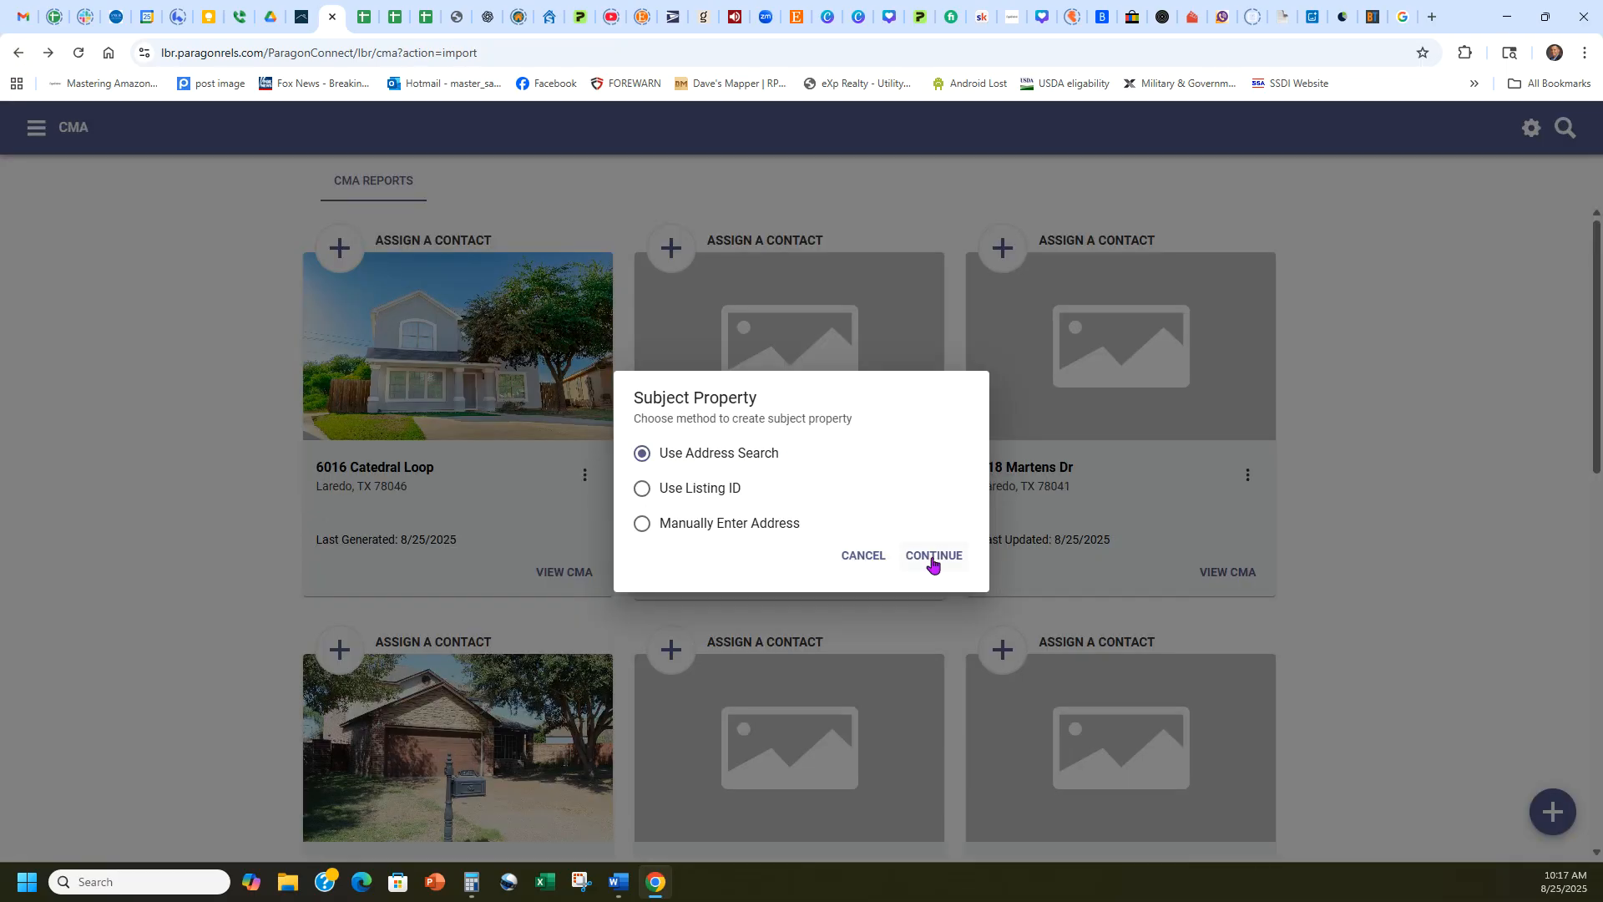
pyautogui.click(932, 557)
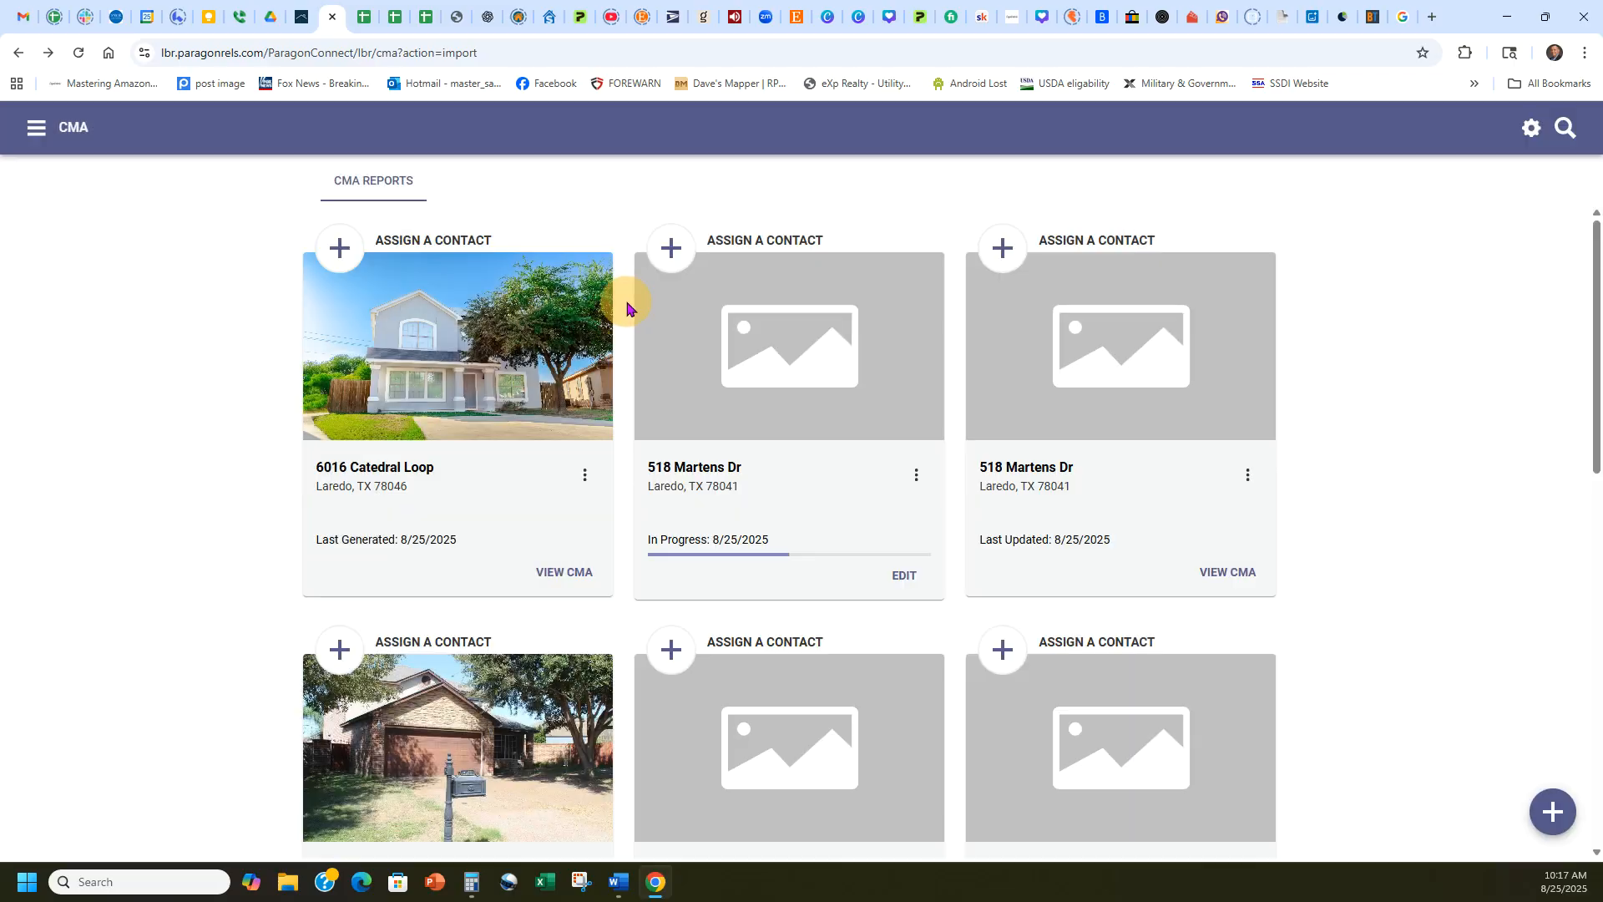
pyautogui.click(487, 348)
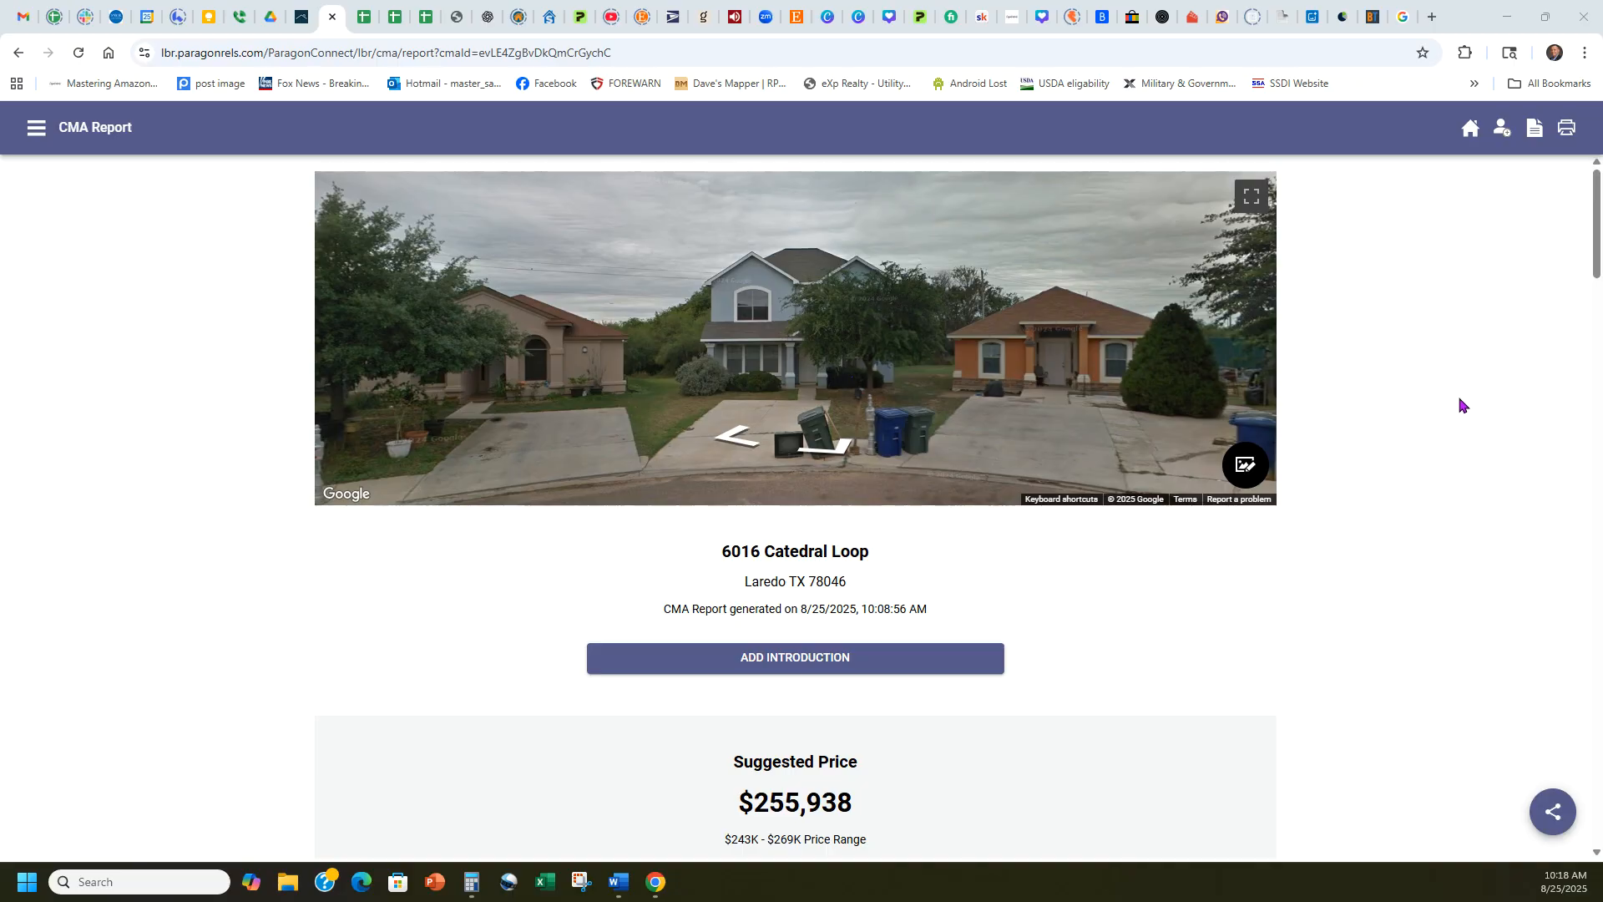
pyautogui.click(1482, 519)
pyautogui.scroll(-14, 1481, 519)
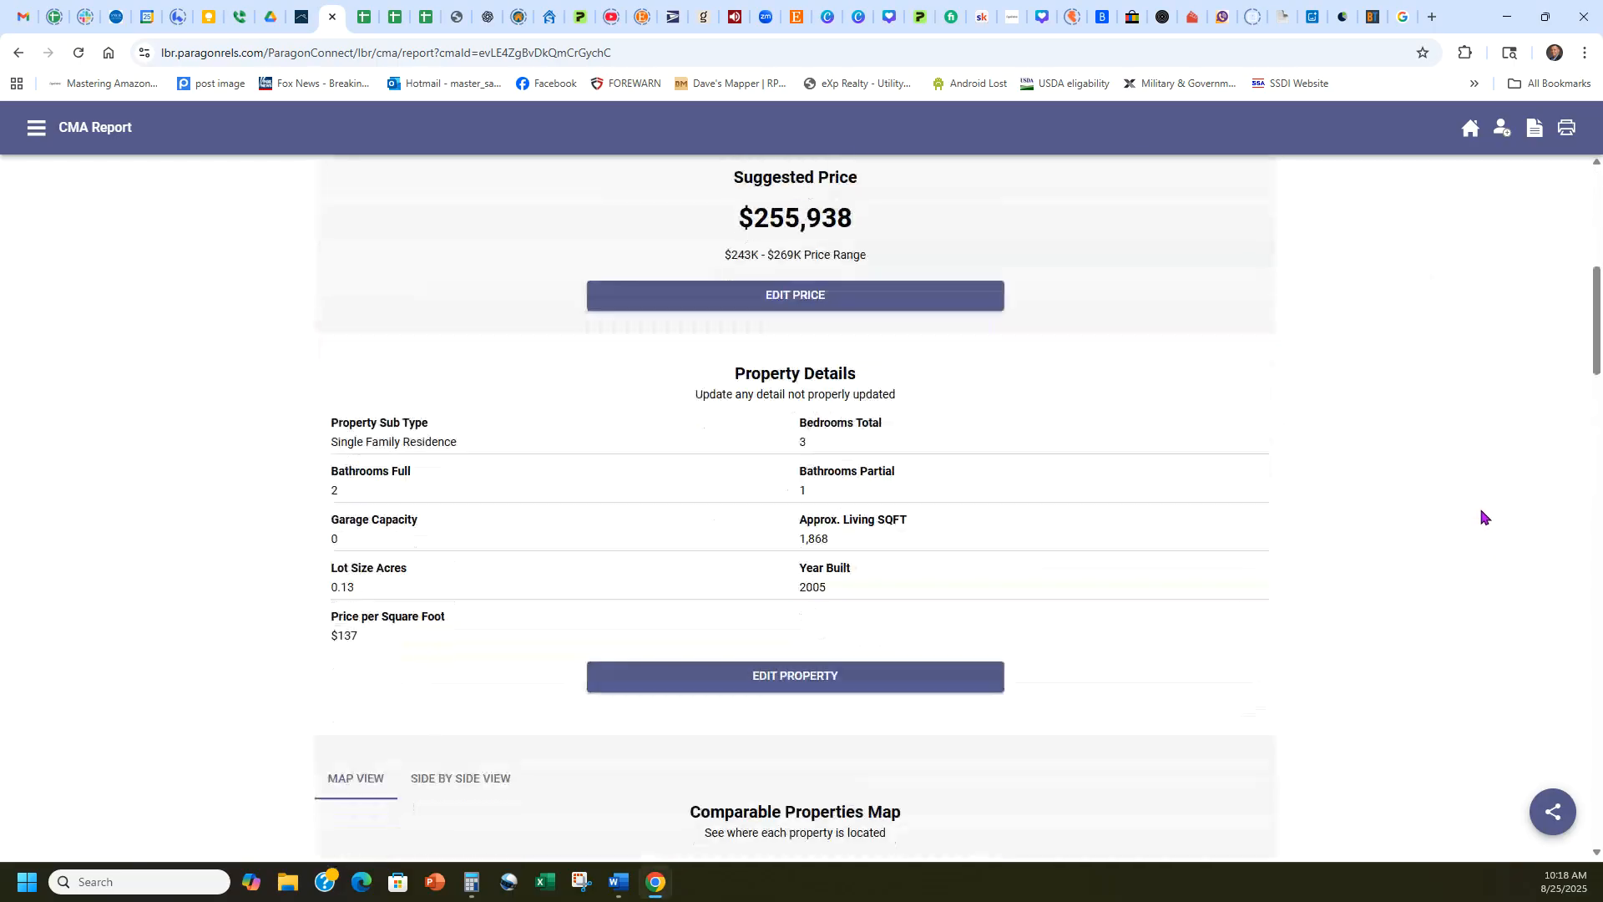
pyautogui.scroll(-7, 1382, 735)
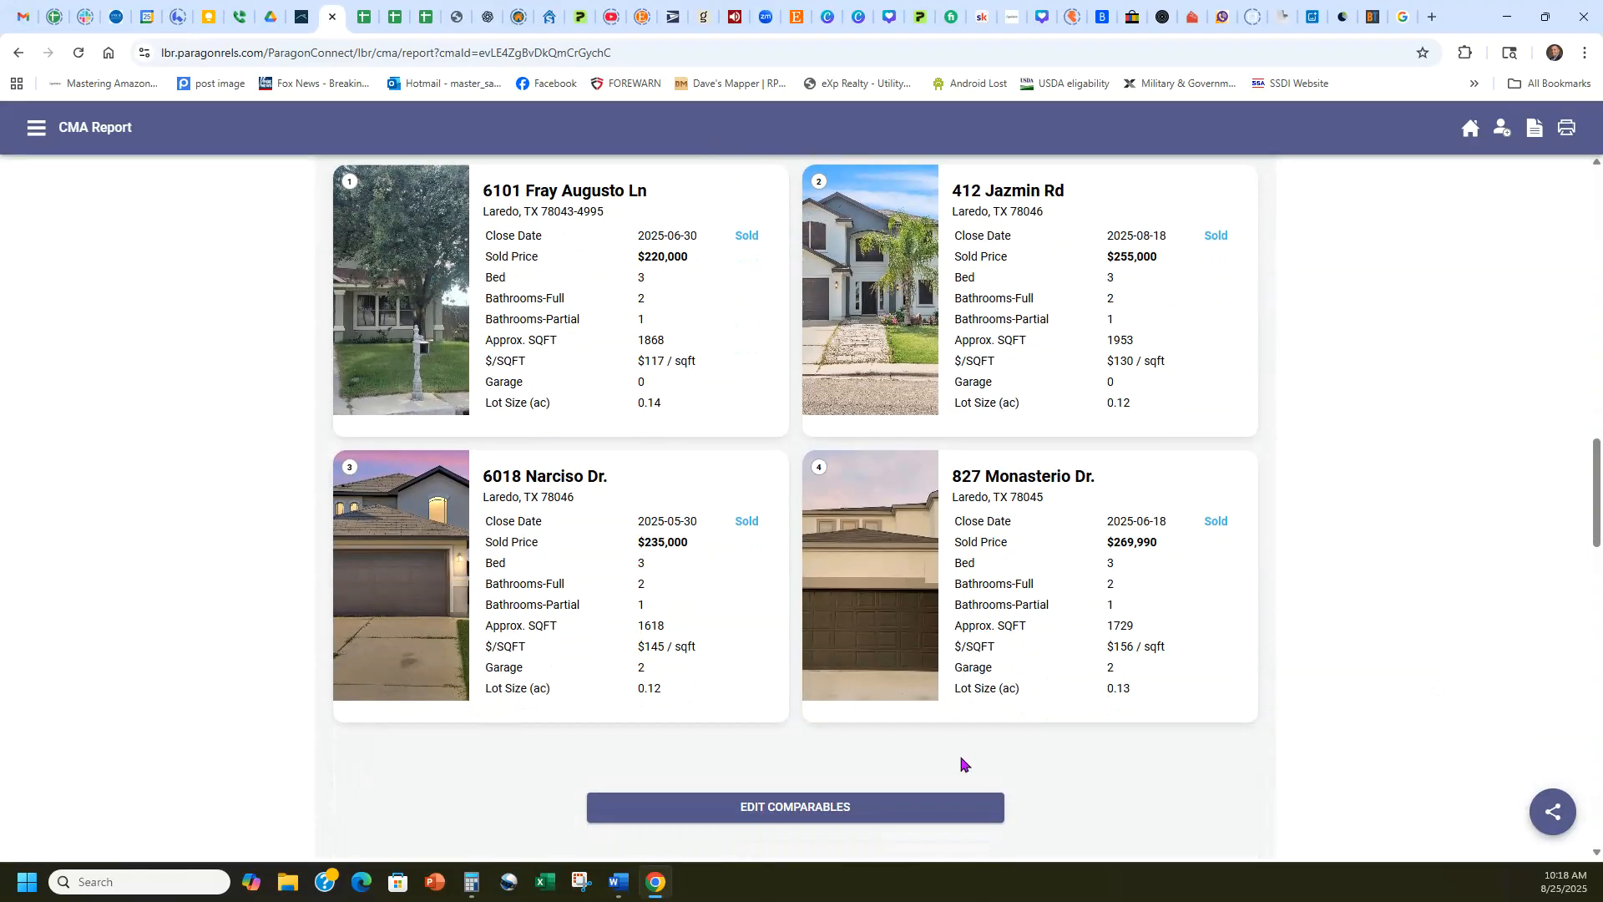
pyautogui.click(626, 571)
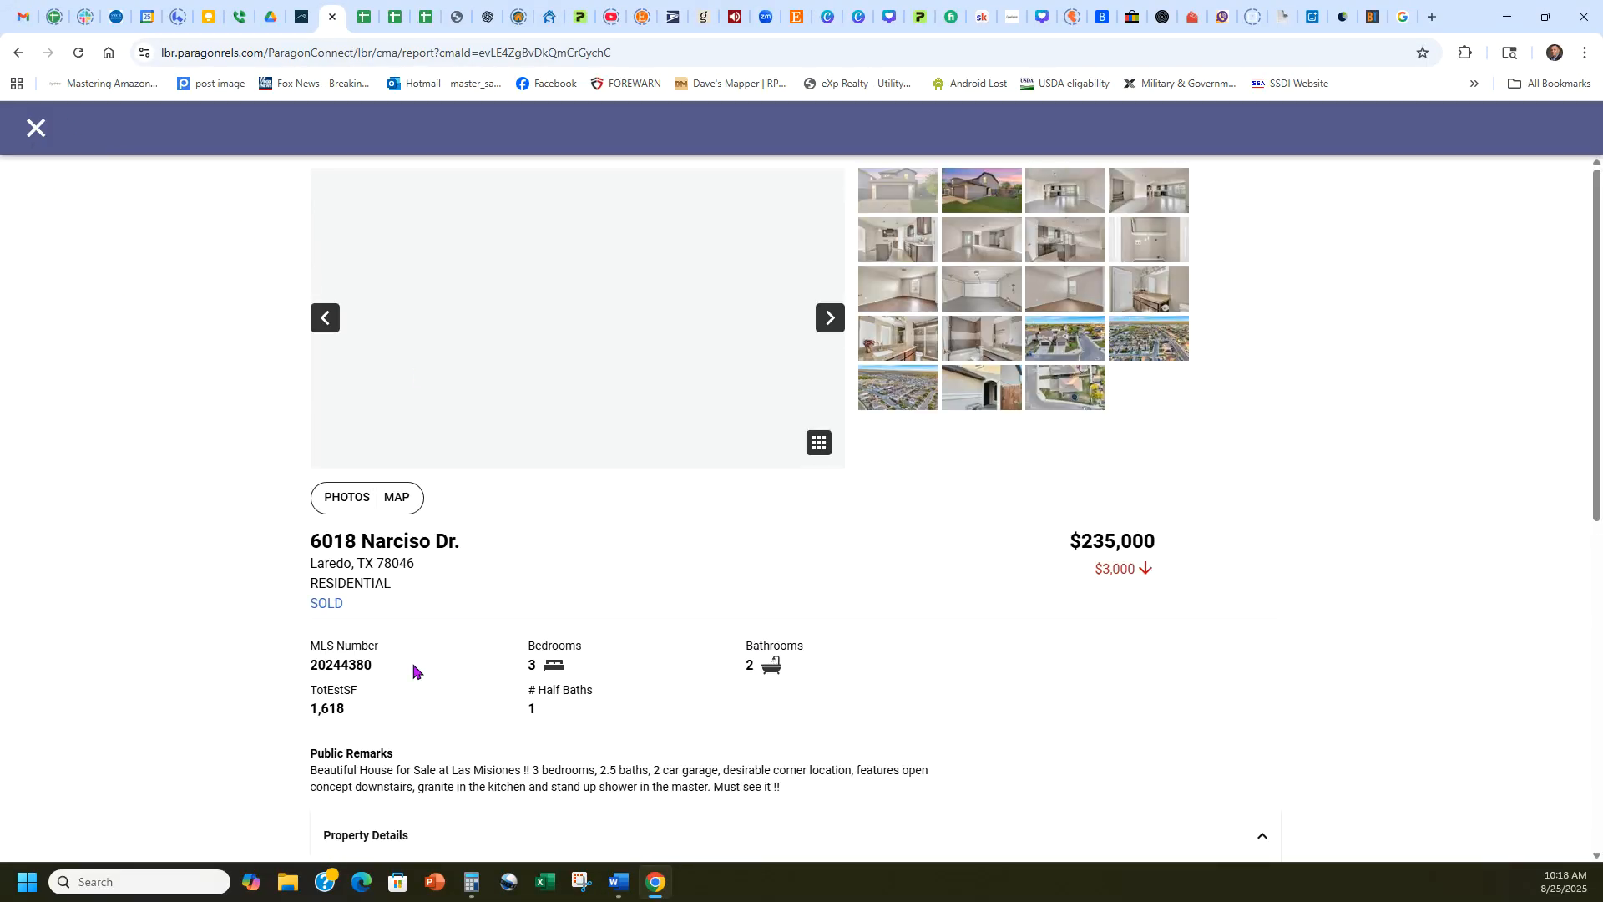
pyautogui.moveTo(397, 666); pyautogui.dragTo(283, 678)
pyautogui.hotkey('ctrl', 'c')
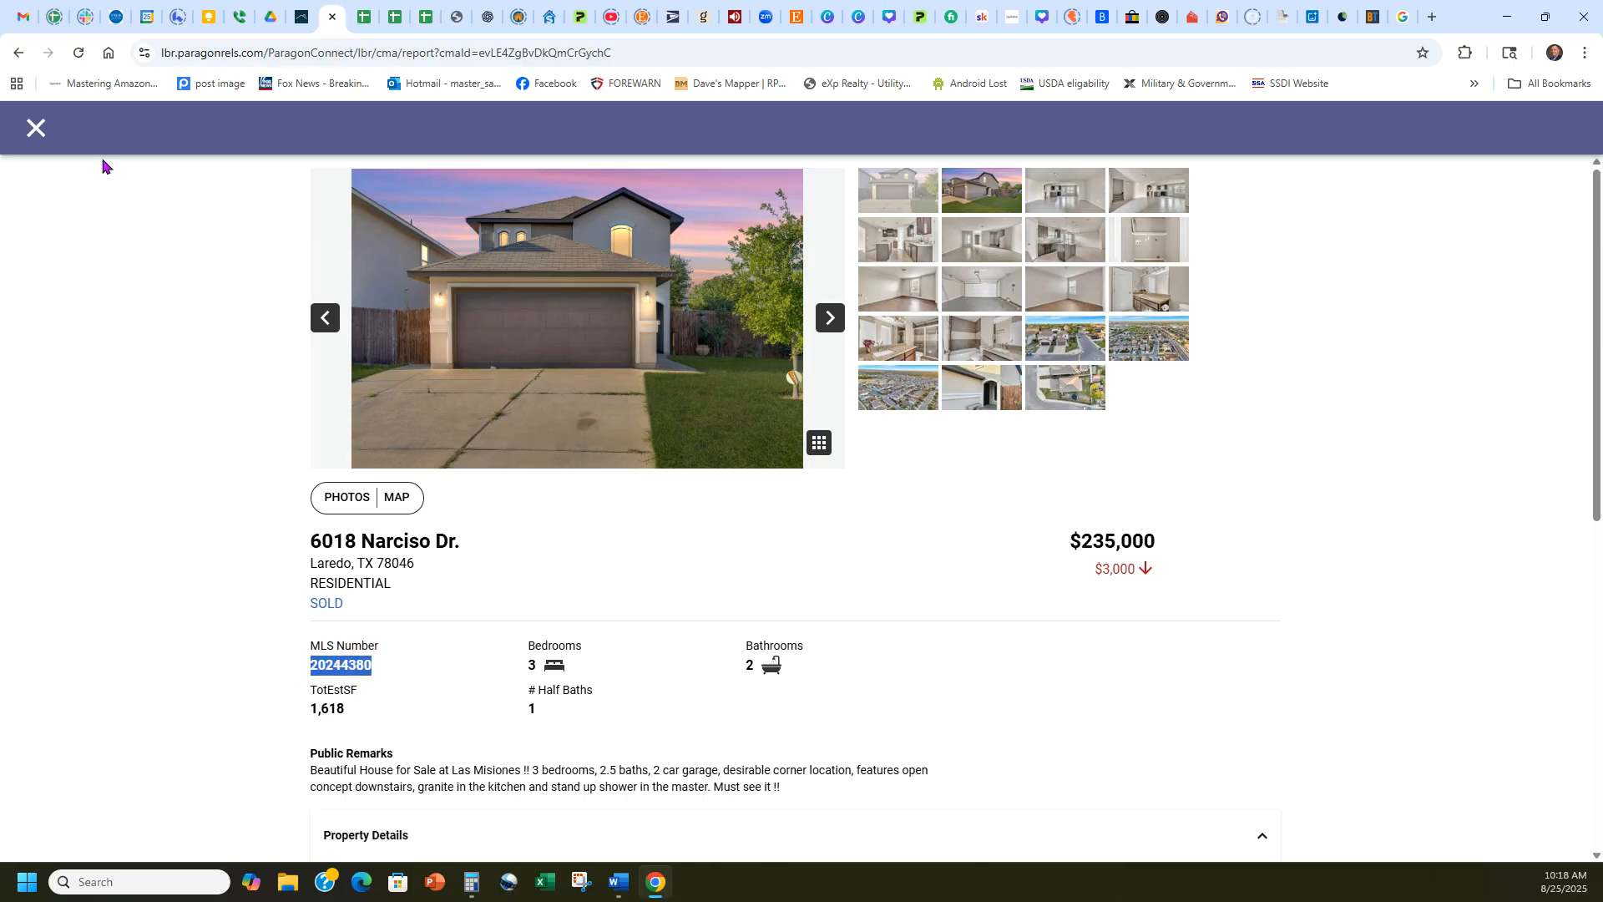
pyautogui.click(35, 128)
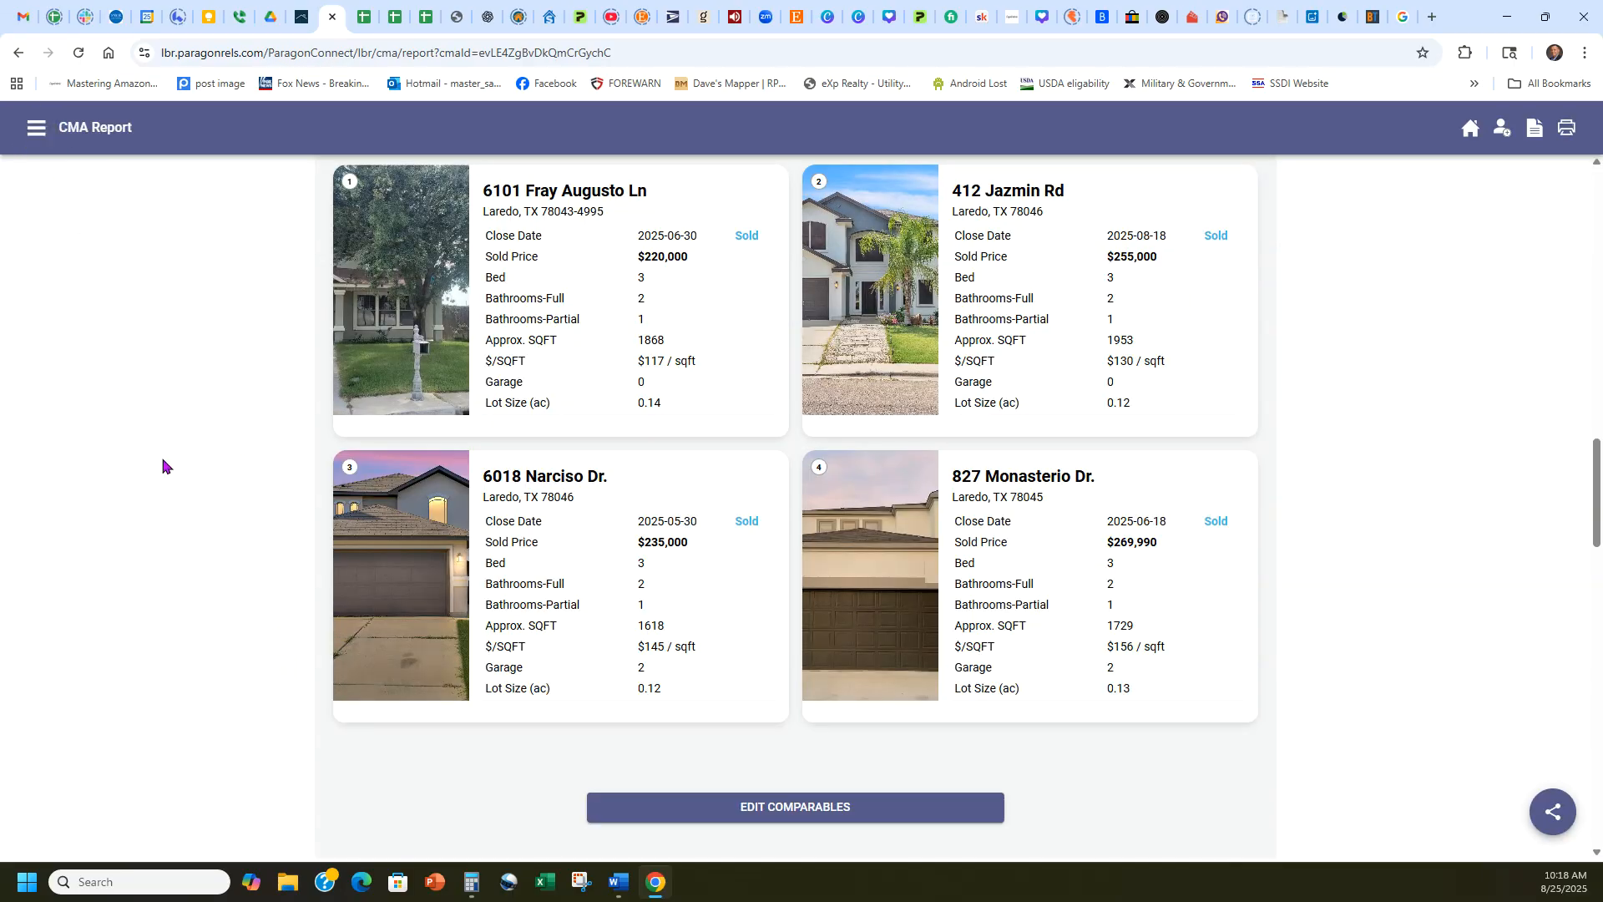
# Add the listing with MLS number 20244380 to the CMA presentation as the third comparable.
pyautogui.click(305, 16)
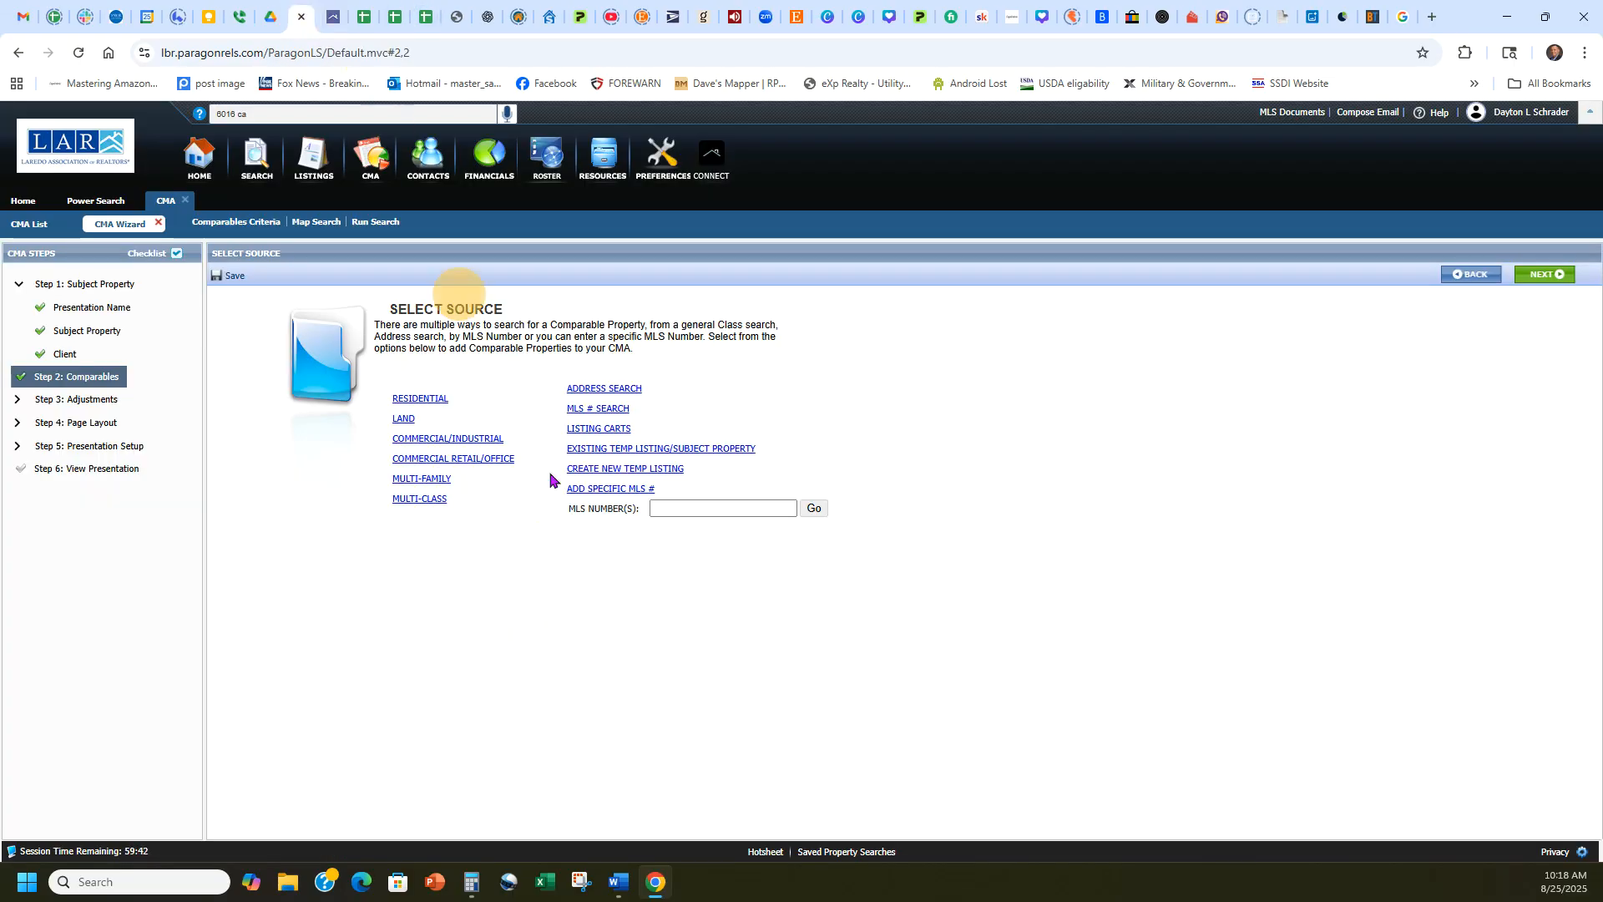
pyautogui.click(683, 508)
pyautogui.hotkey('ctrl', 'v')
pyautogui.click(814, 508)
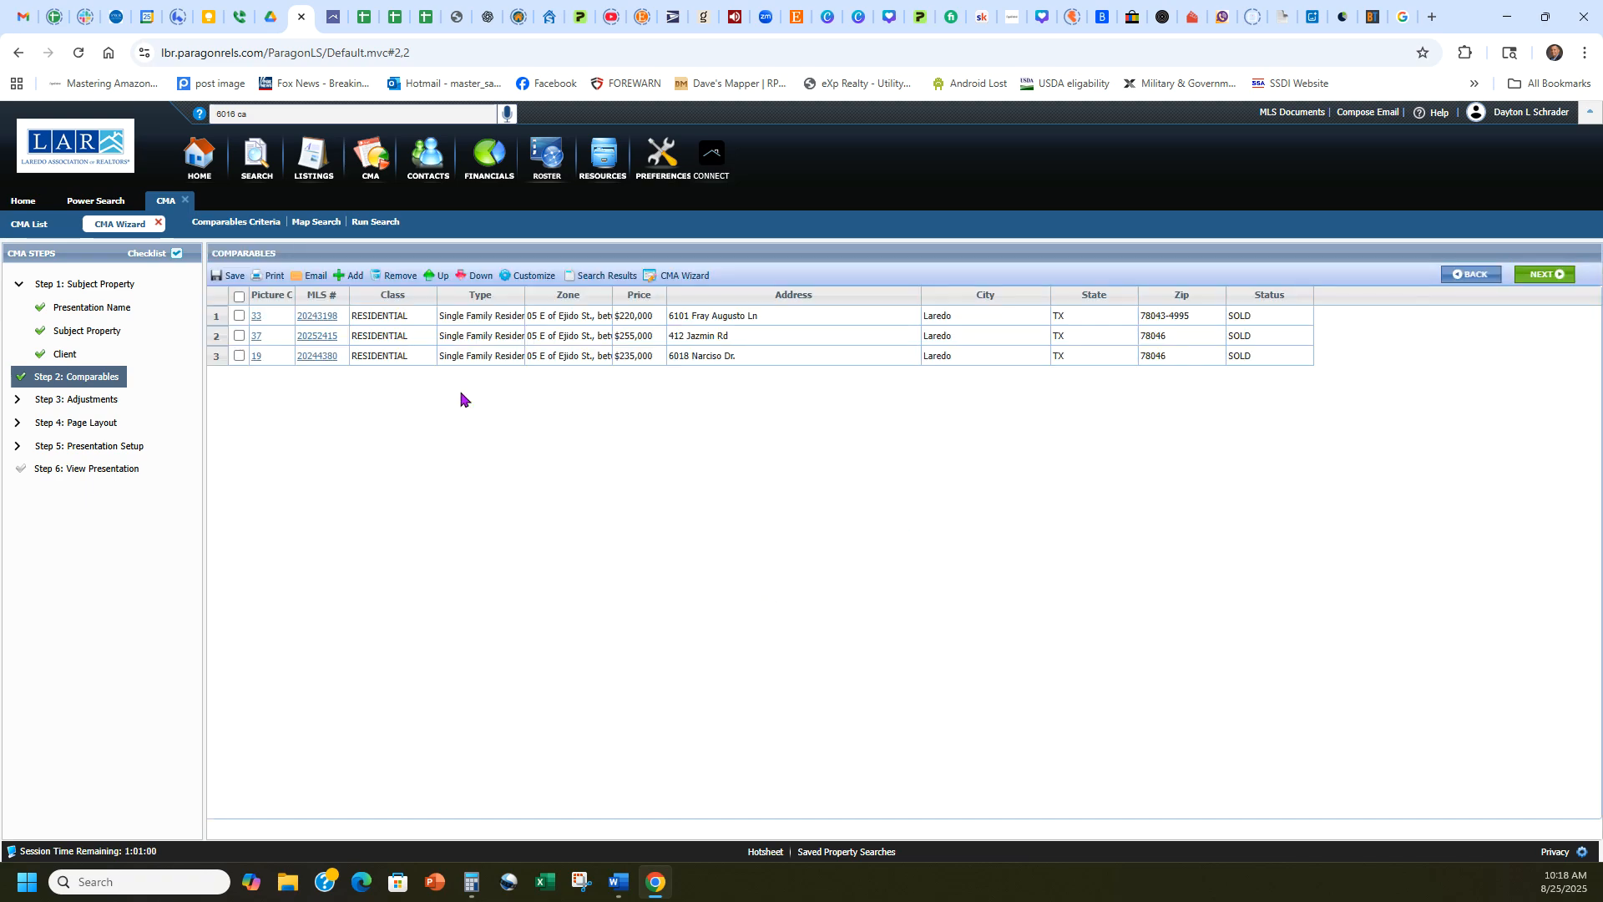
pyautogui.click(349, 276)
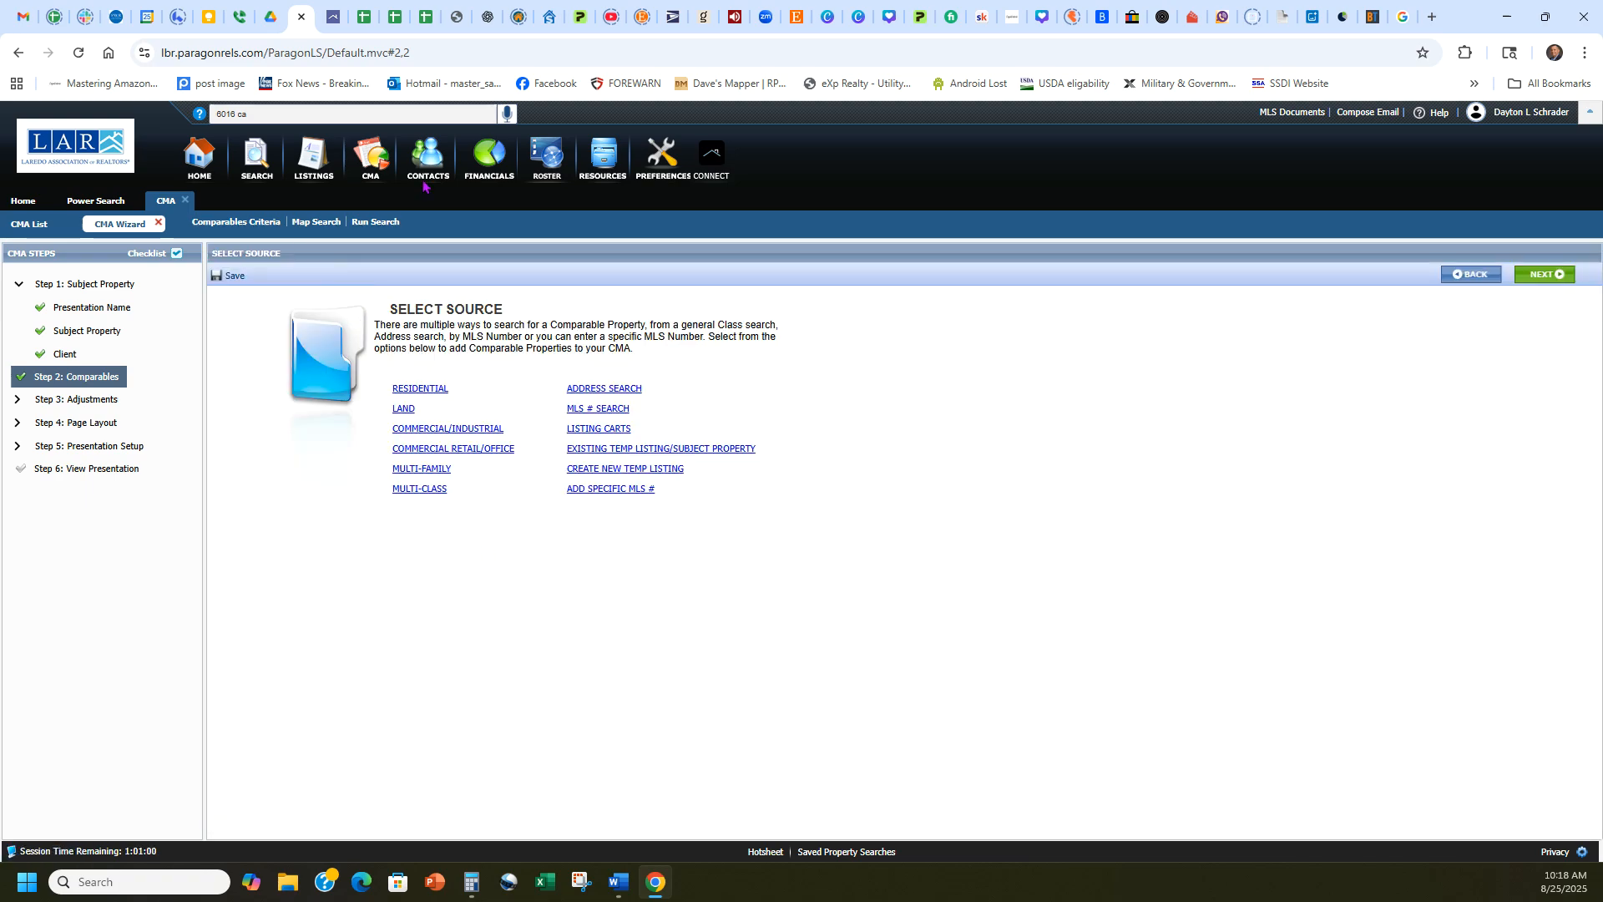
pyautogui.click(333, 17)
pyautogui.click(1038, 535)
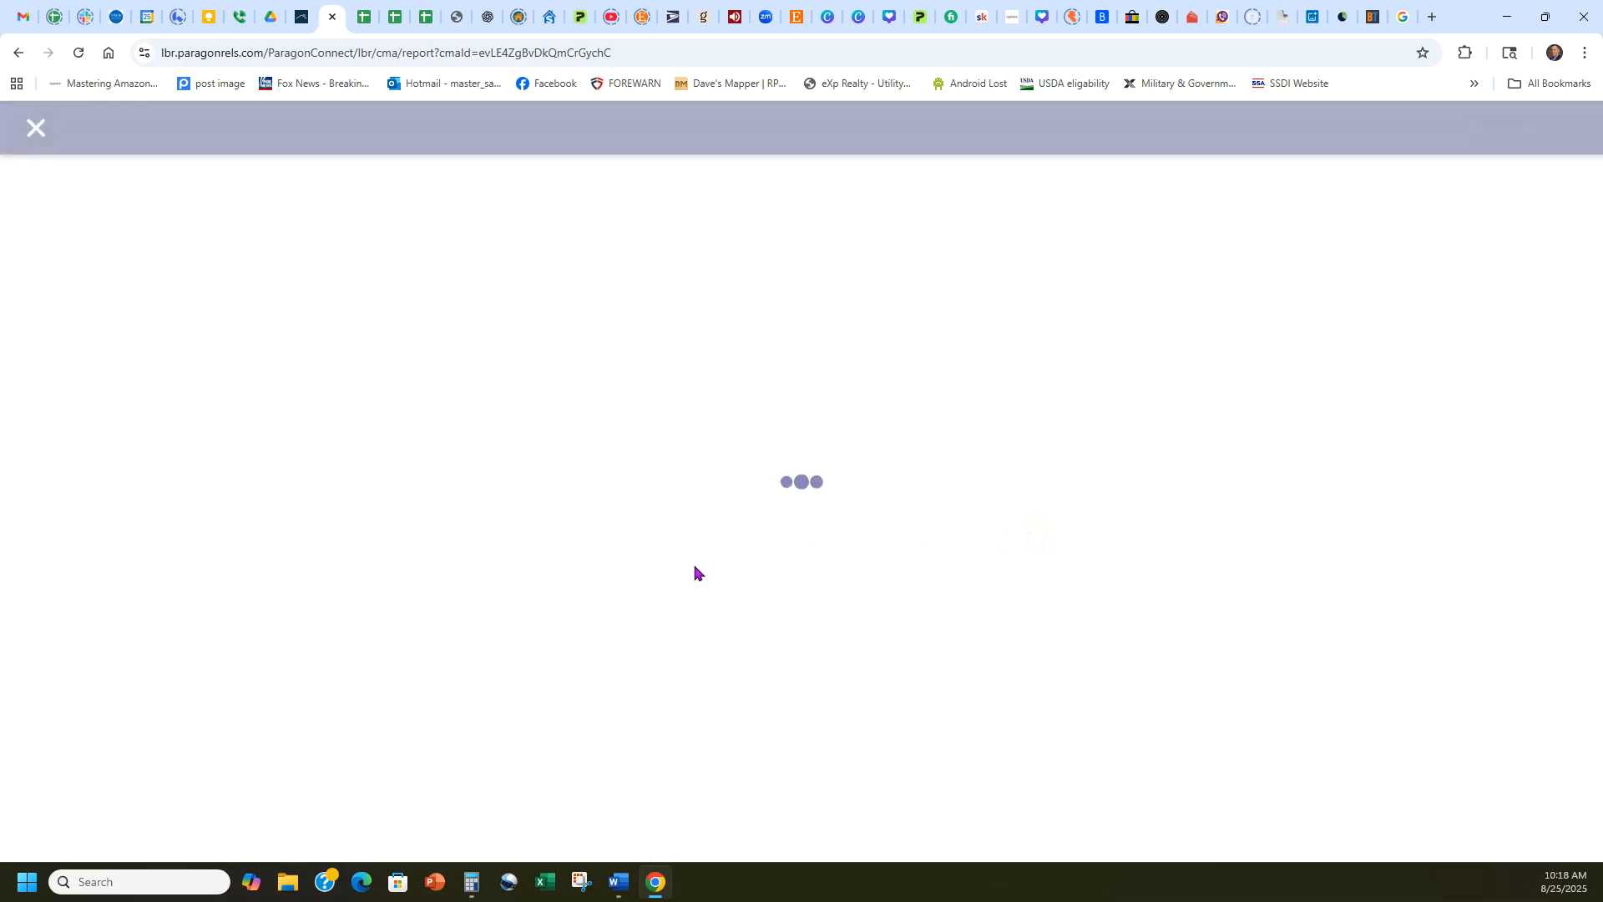
pyautogui.moveTo(389, 663); pyautogui.dragTo(295, 663)
pyautogui.hotkey('ctrl', 'c')
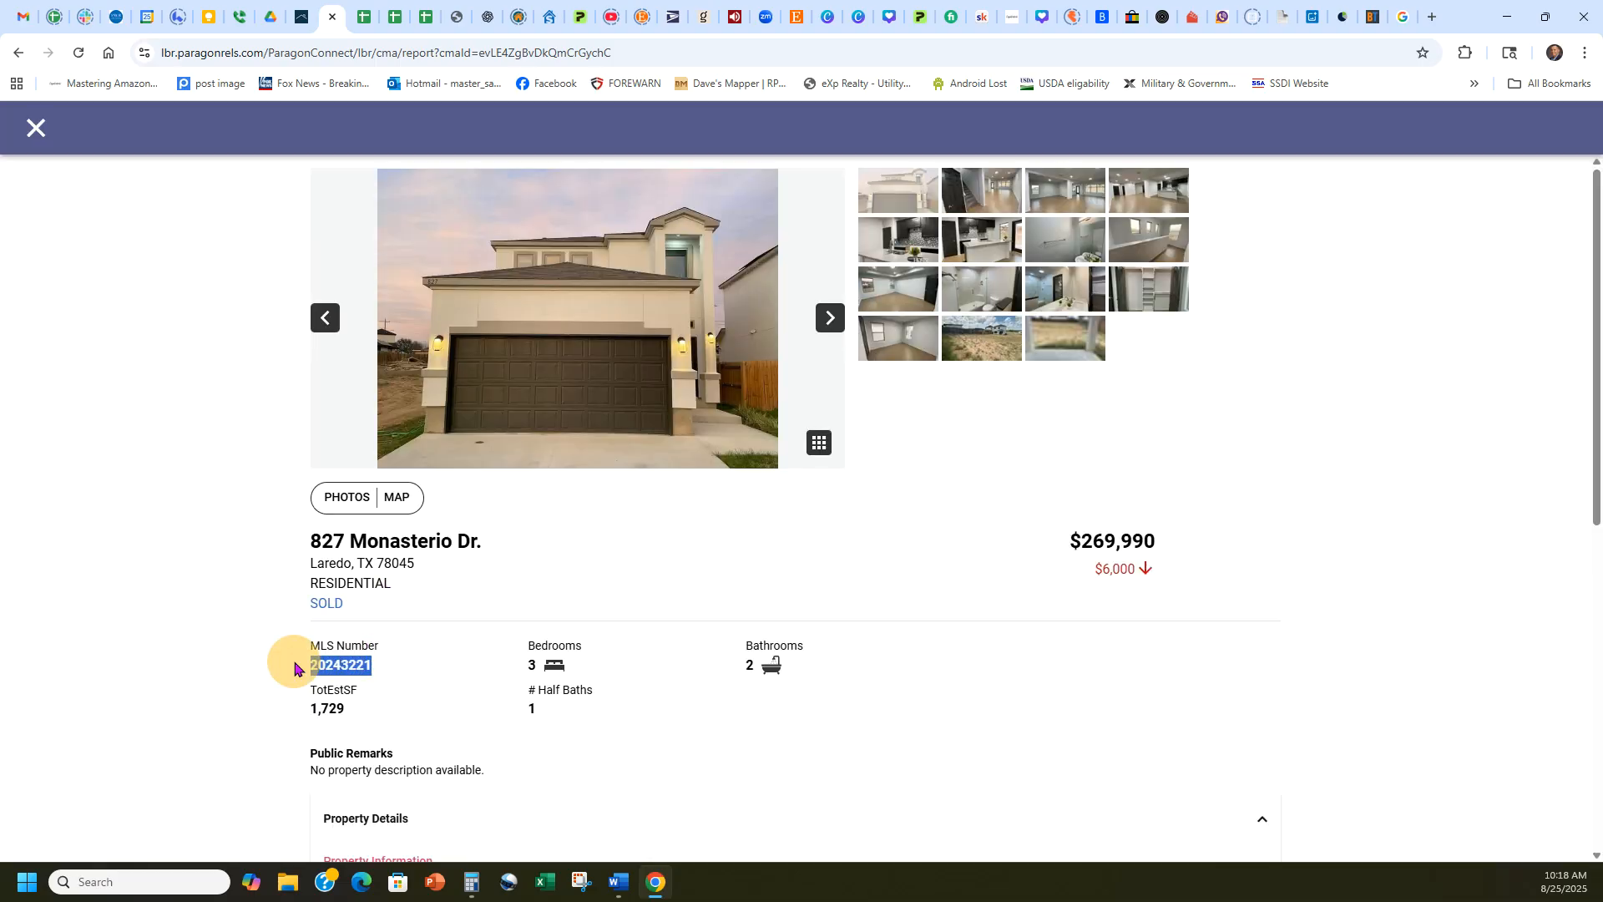
pyautogui.click(38, 134)
# Add the listing with MLS number 20243221 to the CMA presentation as the fourth comparable.
pyautogui.click(302, 16)
pyautogui.click(632, 491)
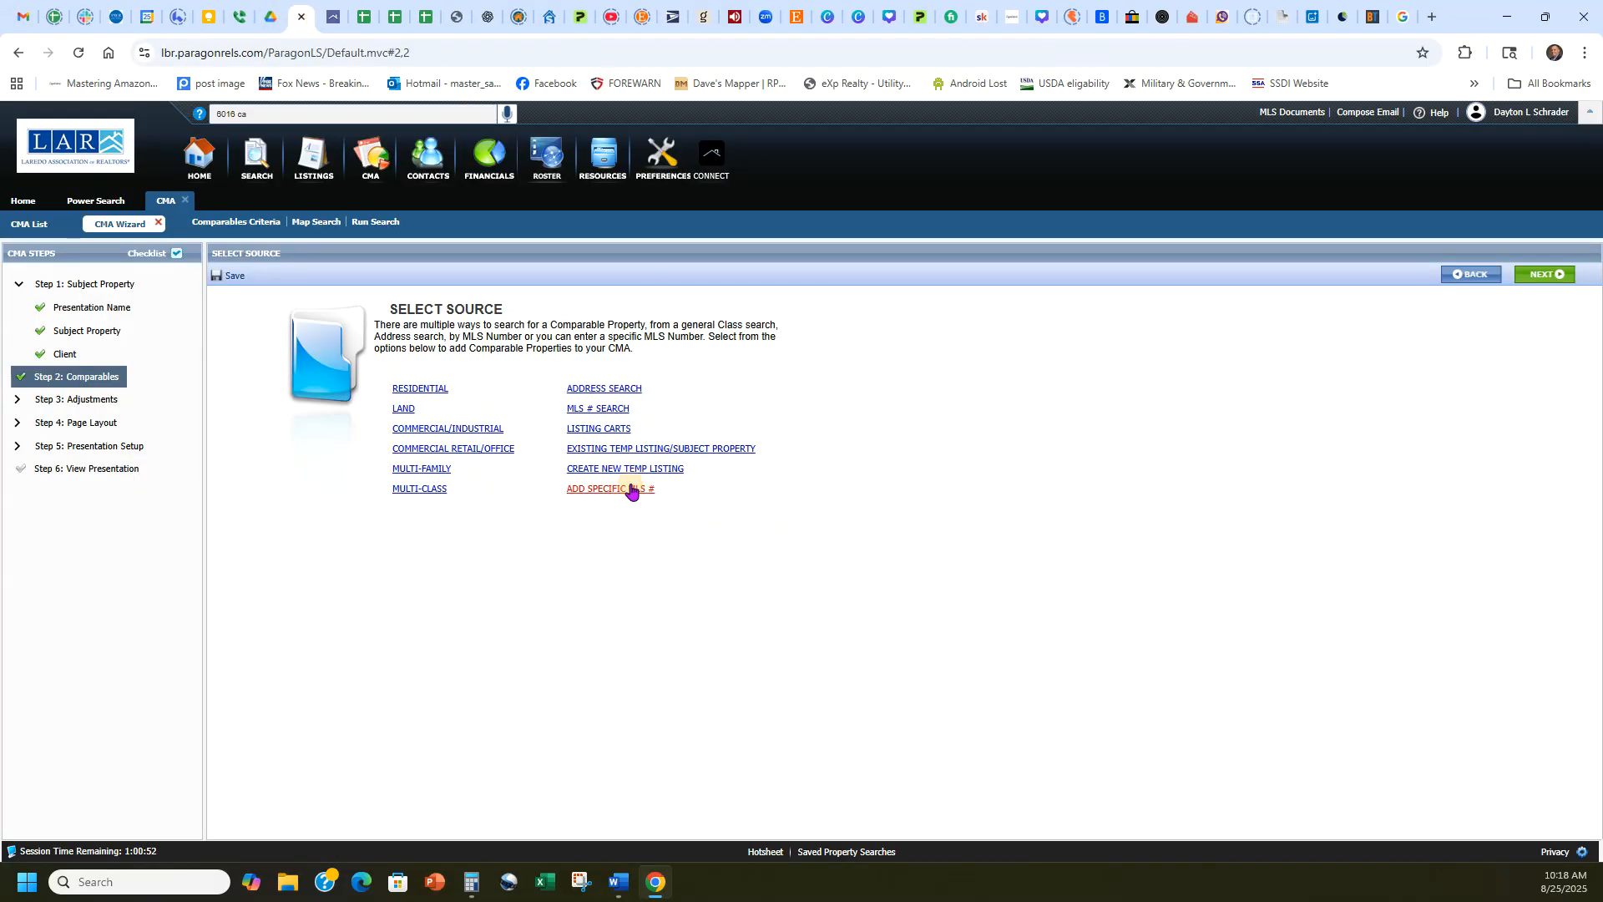
pyautogui.click(692, 510)
pyautogui.hotkey('ctrl', 'v')
pyautogui.click(816, 511)
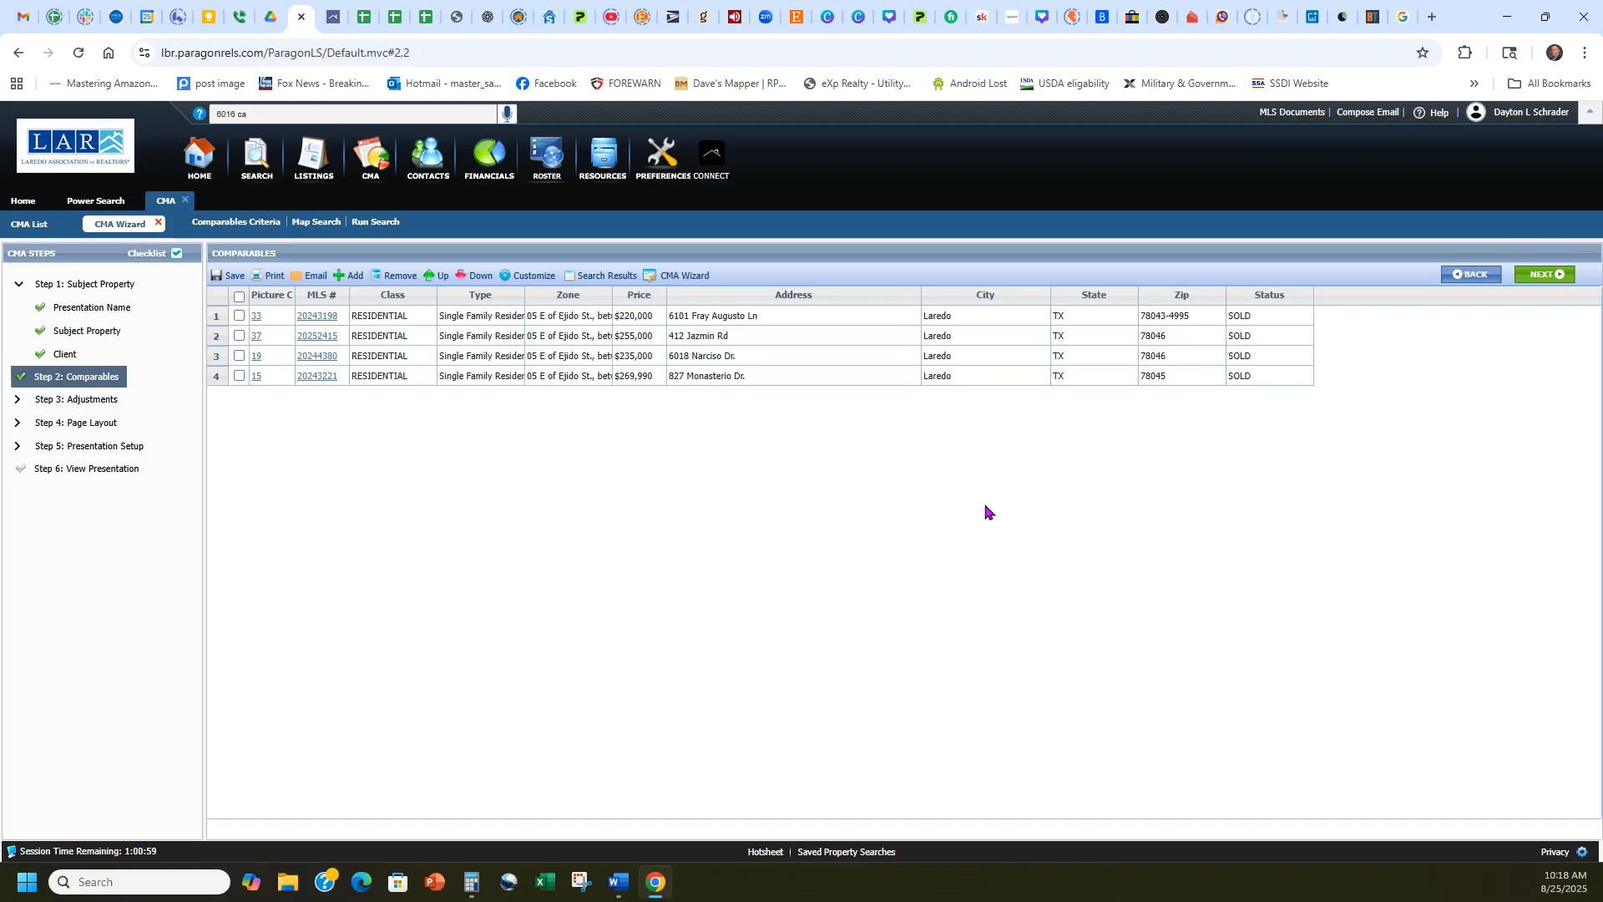
# Continue to the calculated adjustments and add Price to the selected numeric fields, leaving its value empty.
pyautogui.click(1537, 275)
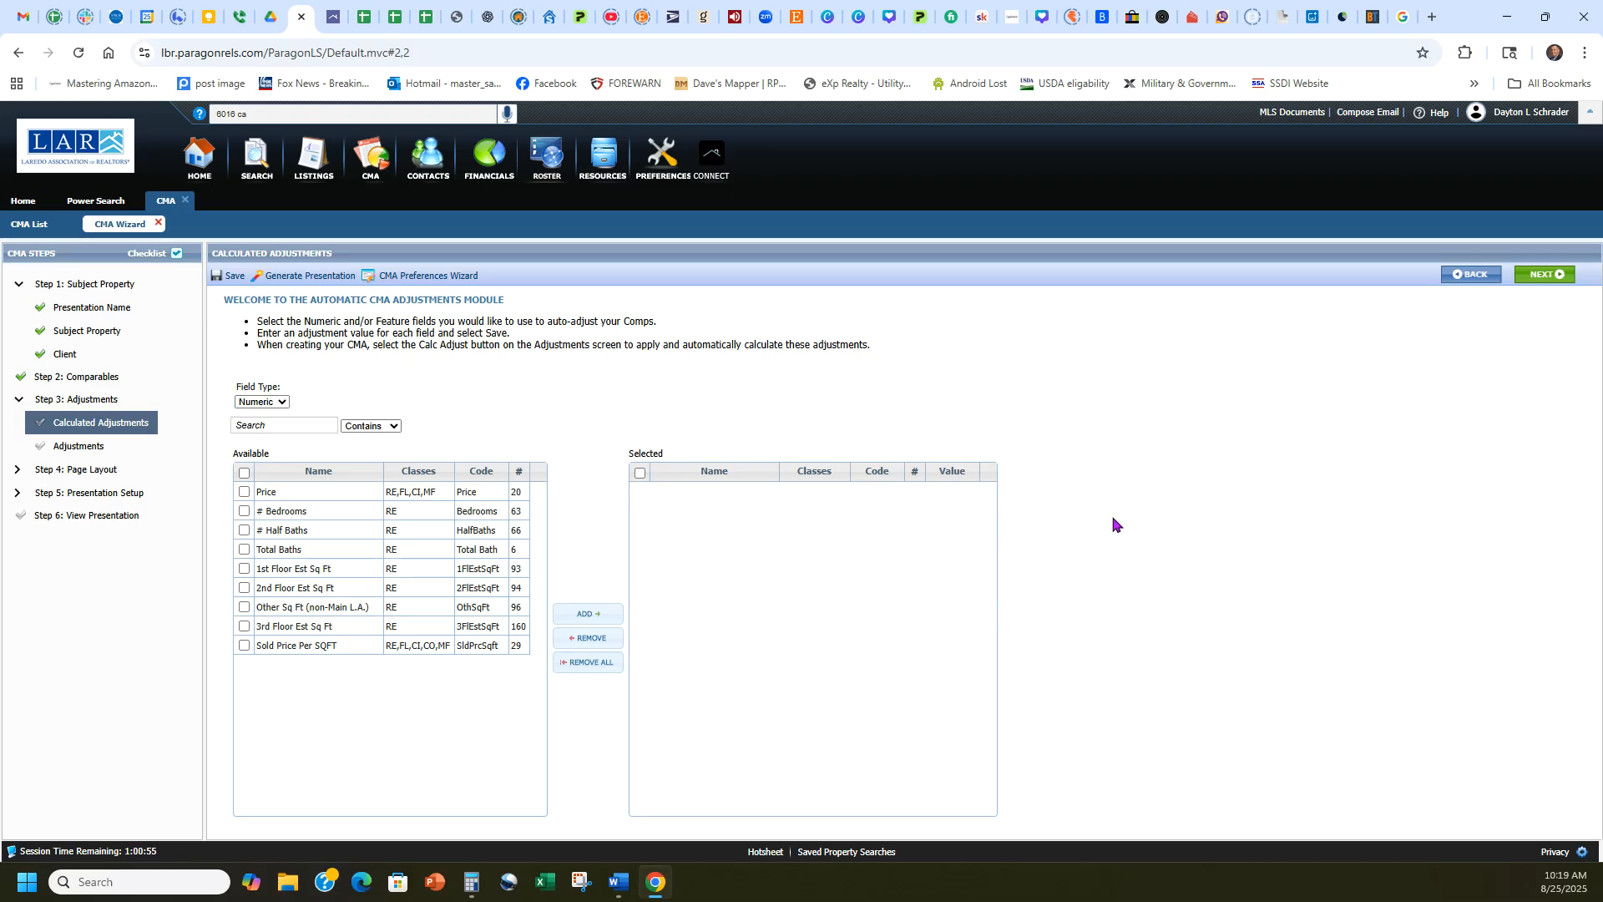
pyautogui.click(244, 492)
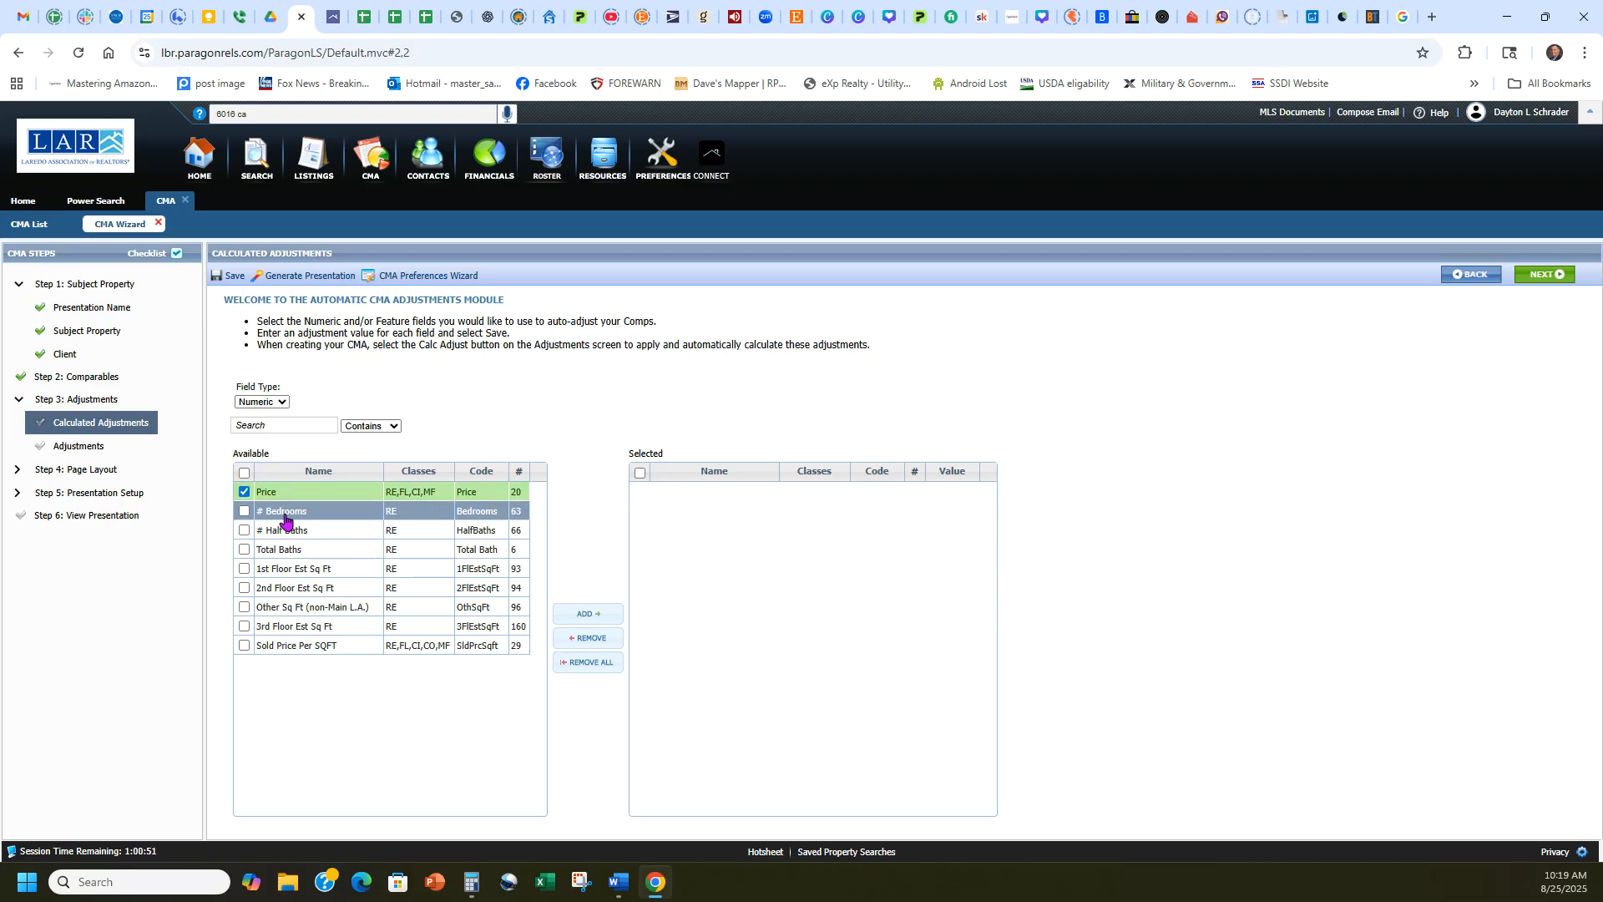
pyautogui.click(595, 616)
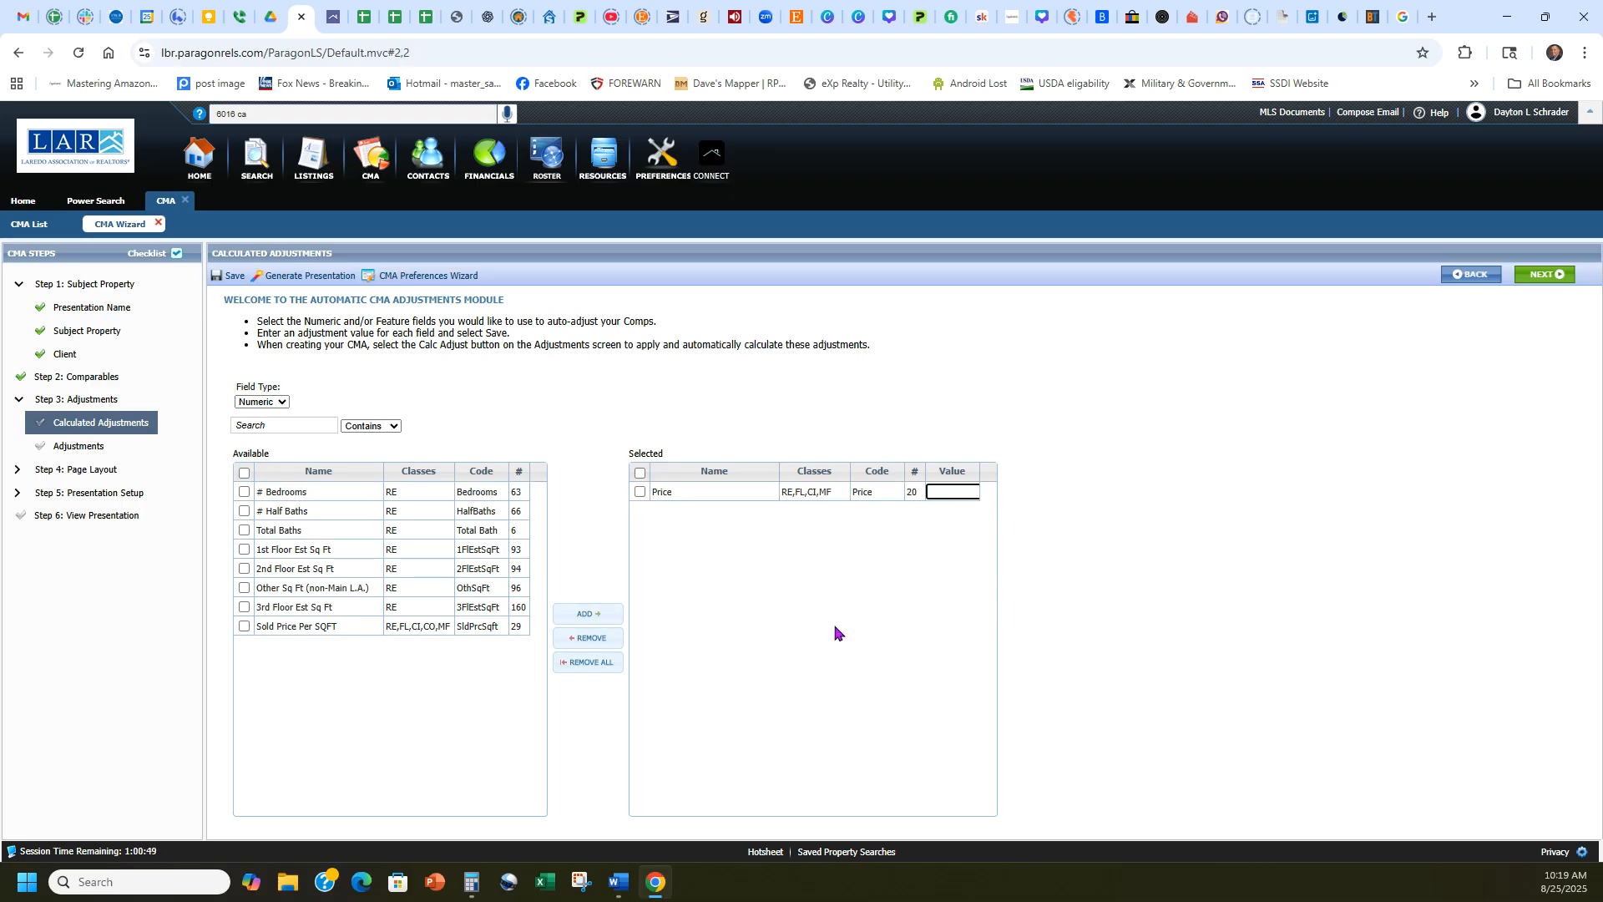
pyautogui.click(641, 493)
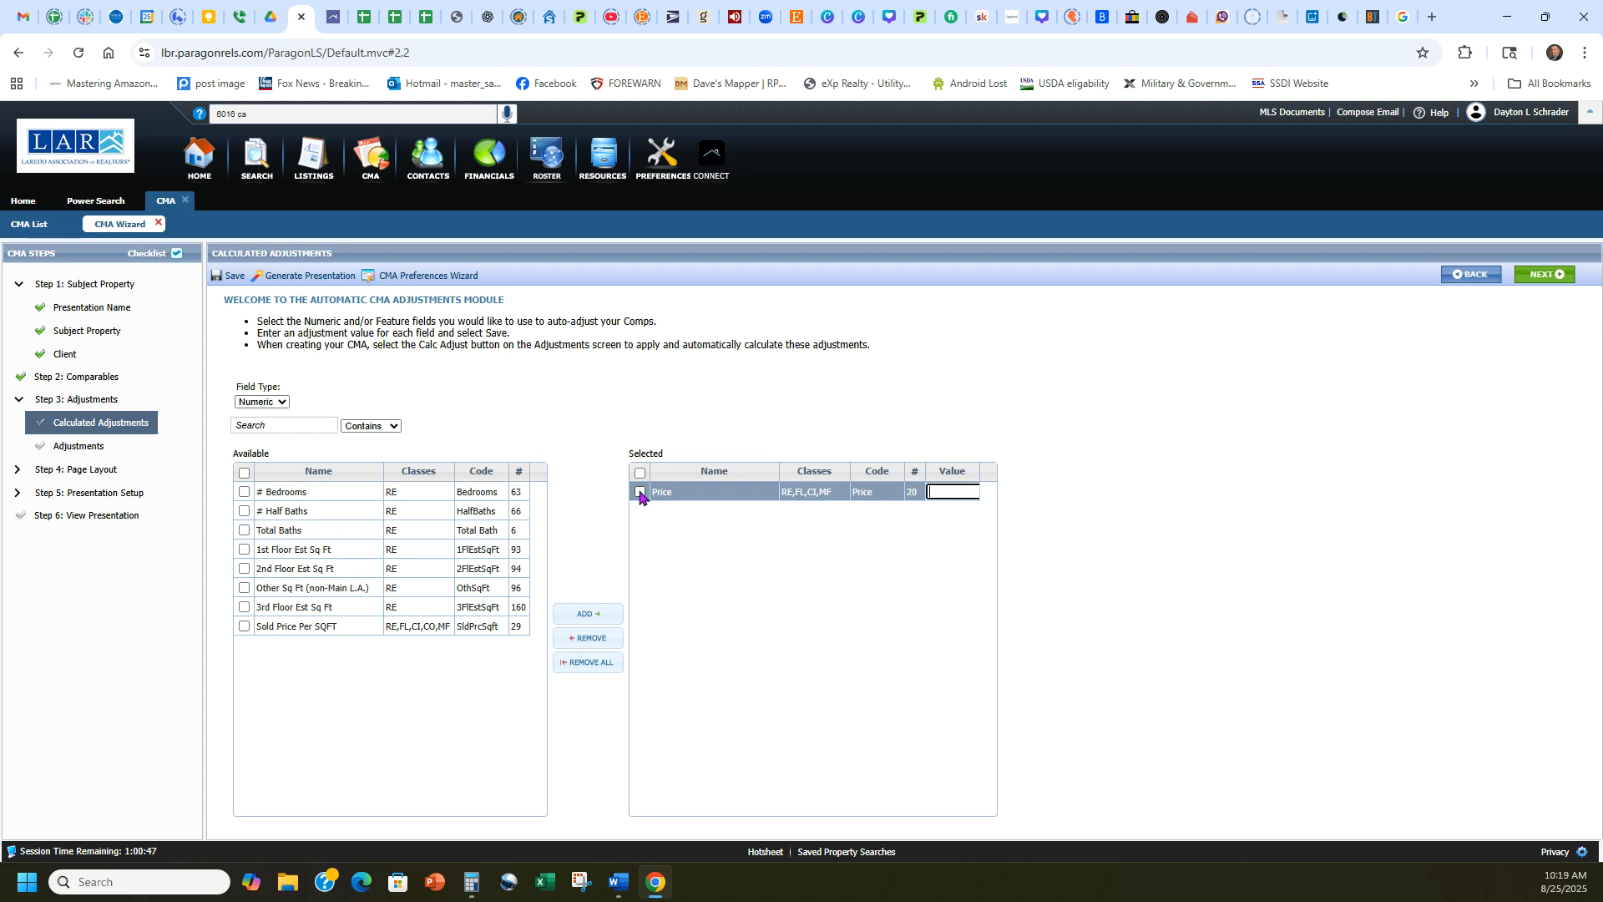
pyautogui.click(1150, 551)
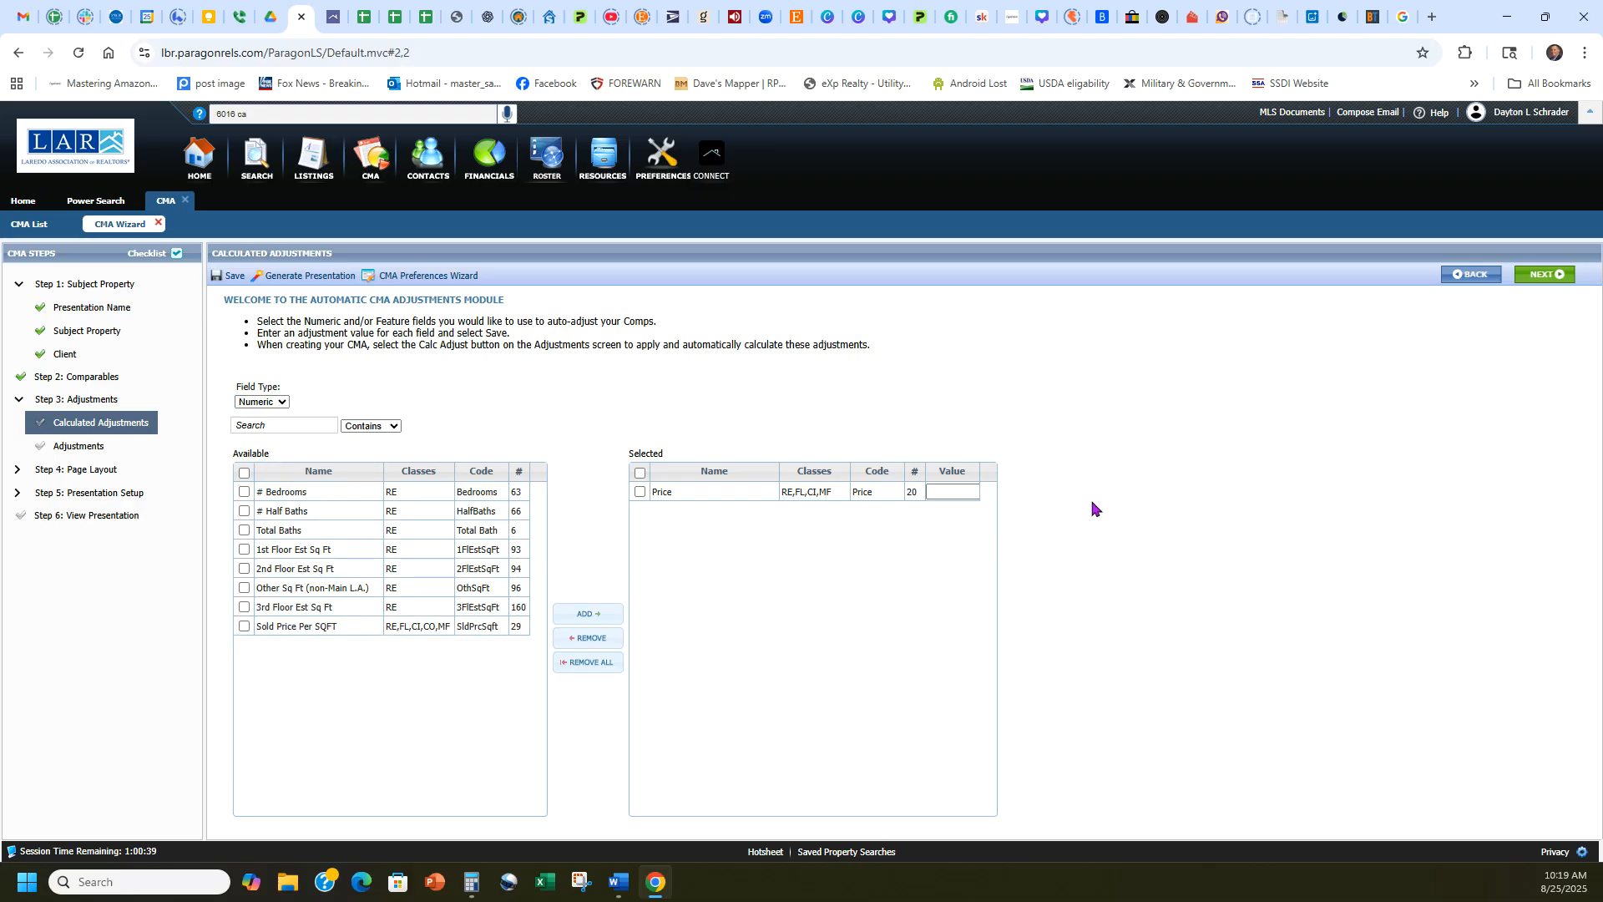
# Continue to the adjustments page and review the first comparable's price against the subject property.
pyautogui.click(1543, 274)
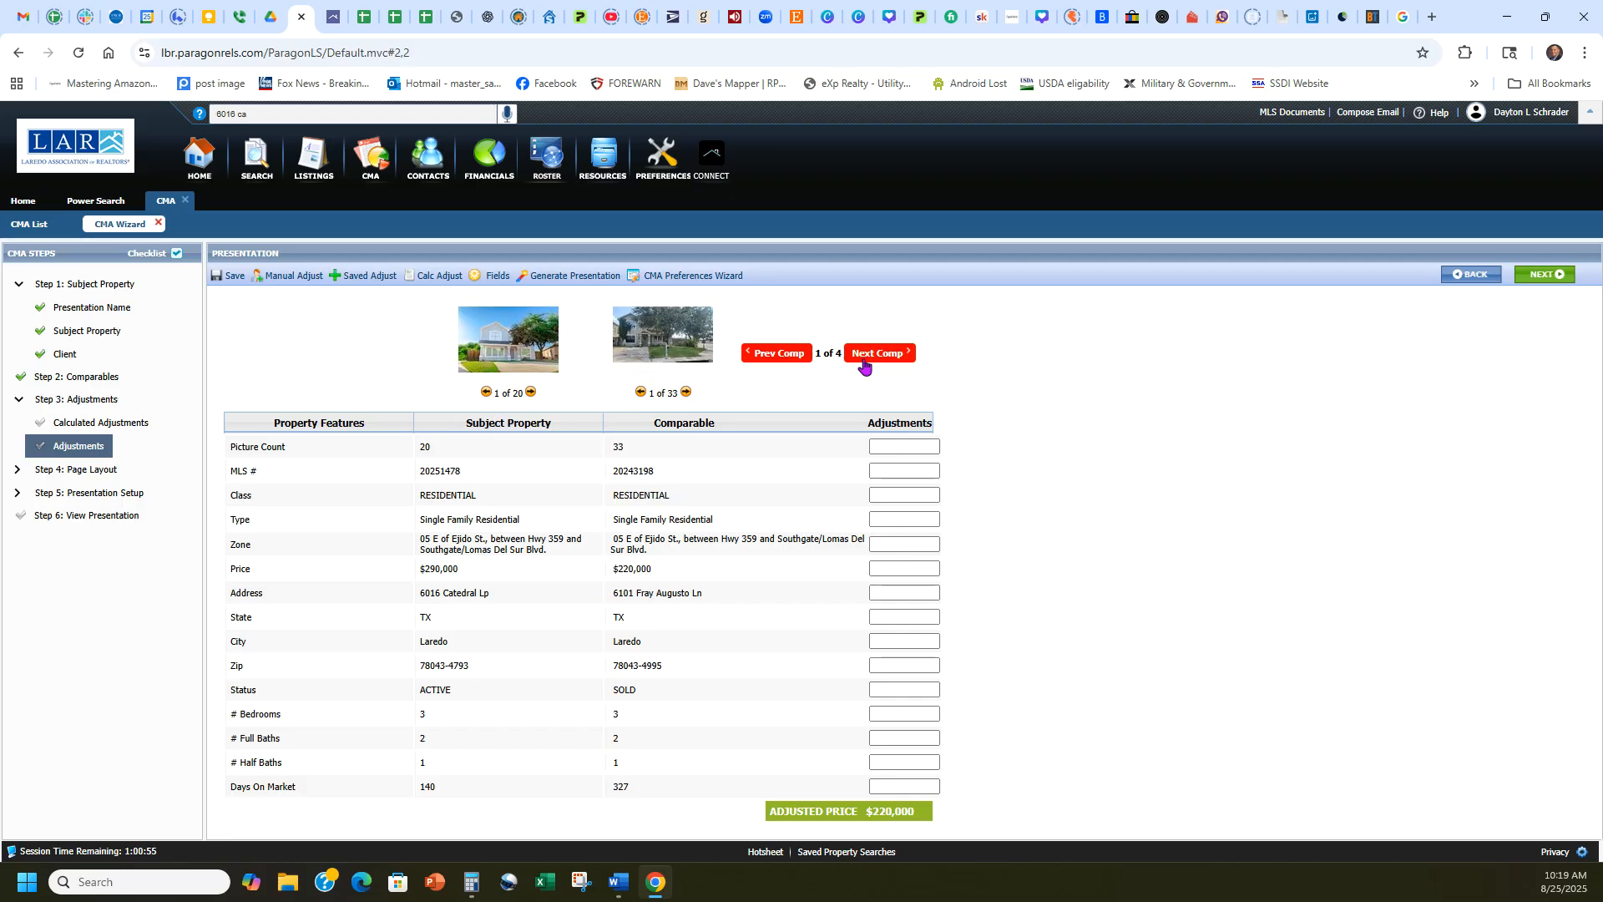
pyautogui.moveTo(814, 353); pyautogui.dragTo(841, 373)
pyautogui.click(799, 384)
pyautogui.click(621, 592)
pyautogui.moveTo(222, 571); pyautogui.dragTo(378, 571)
pyautogui.click(680, 571)
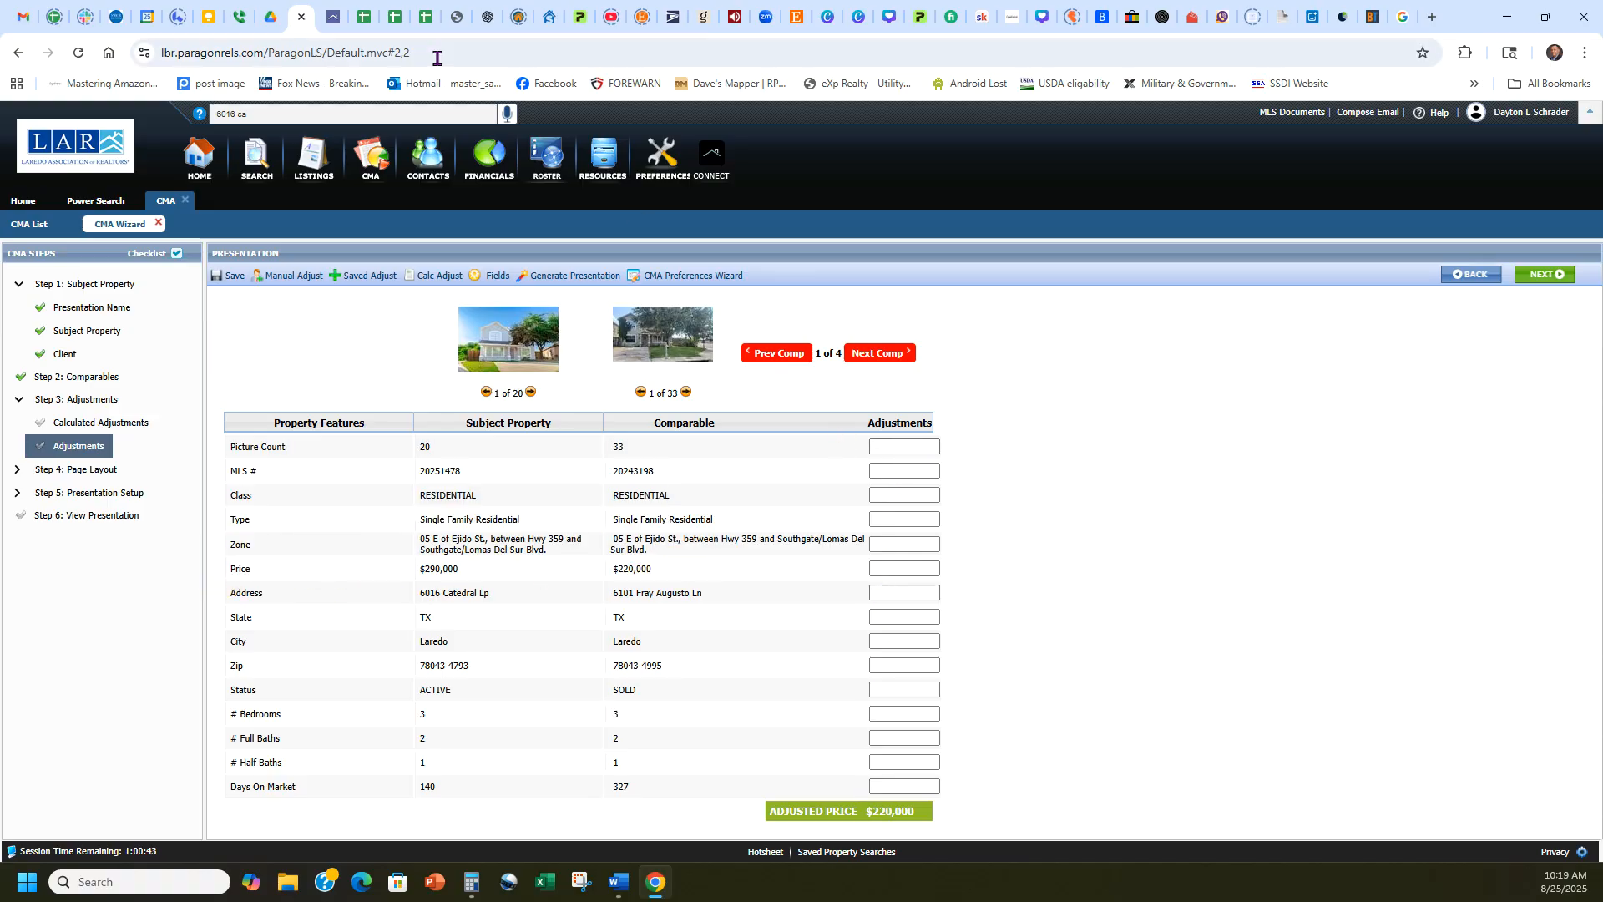
# Check the first comparable's dollar adjustment in the Sq Ft Adjustment worksheet and return to the CMA presentation.
pyautogui.click(361, 16)
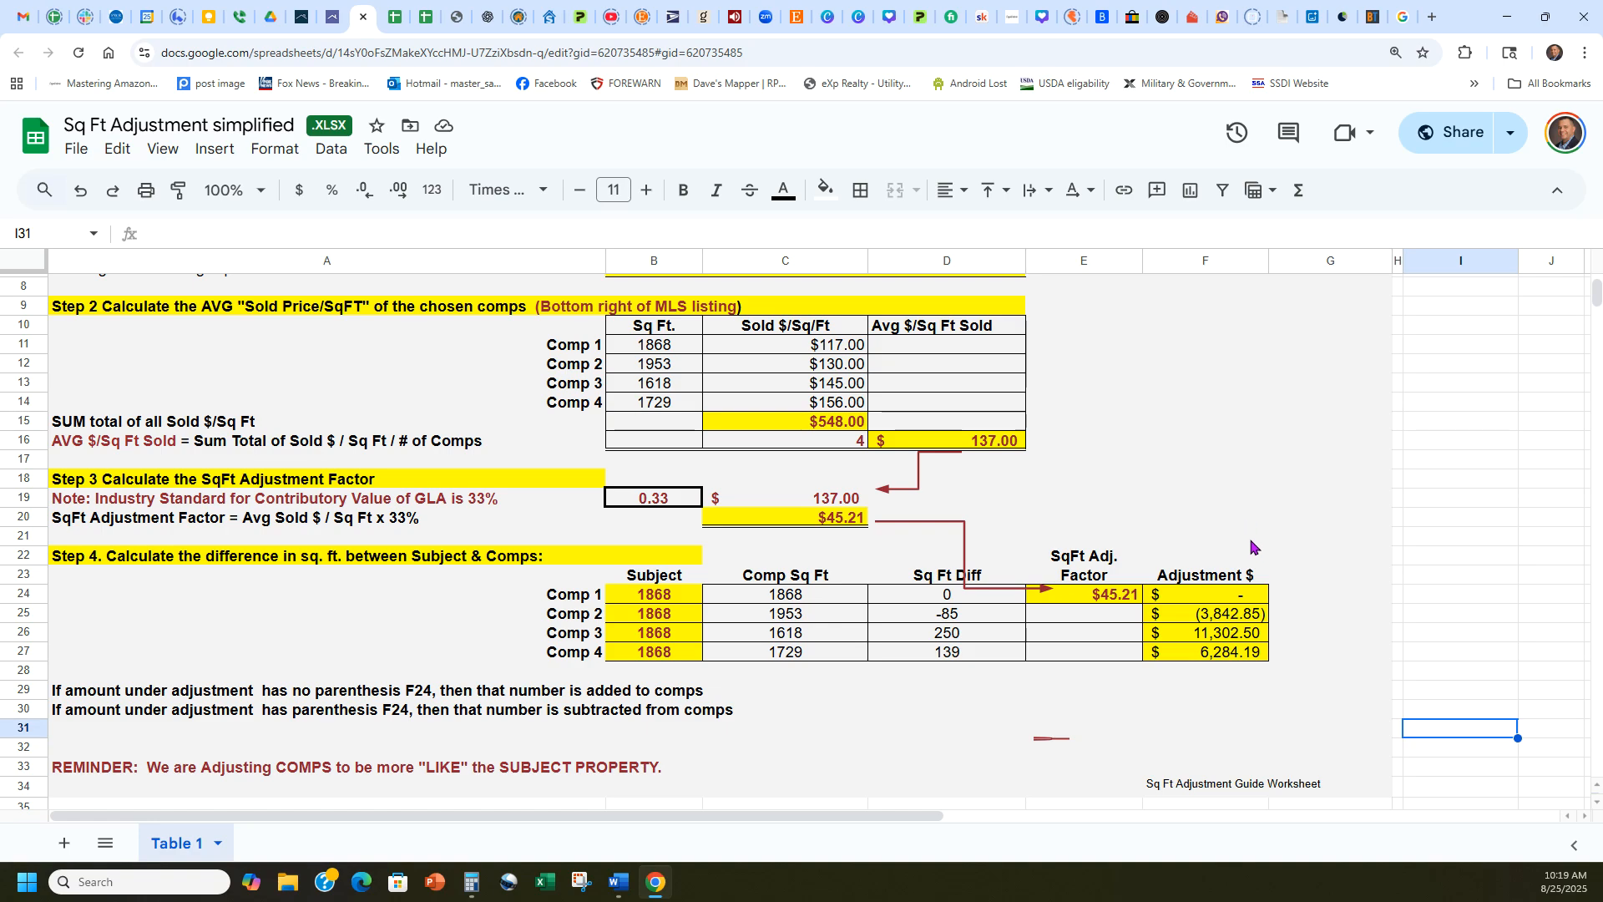
pyautogui.click(1217, 602)
pyautogui.click(327, 10)
pyautogui.click(301, 16)
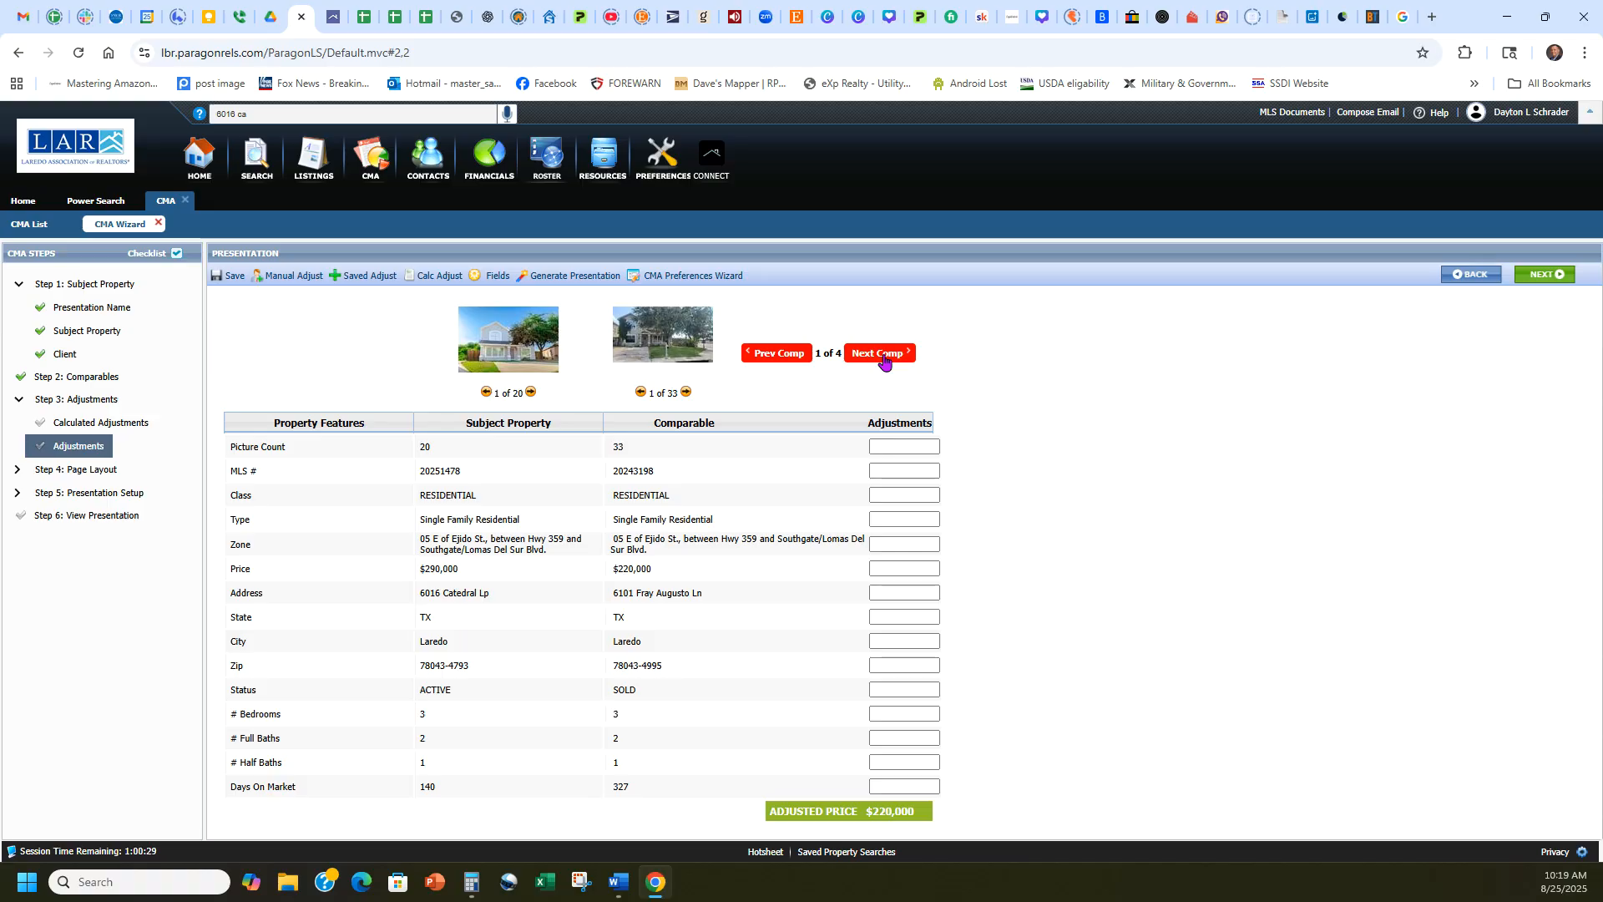
pyautogui.click(885, 354)
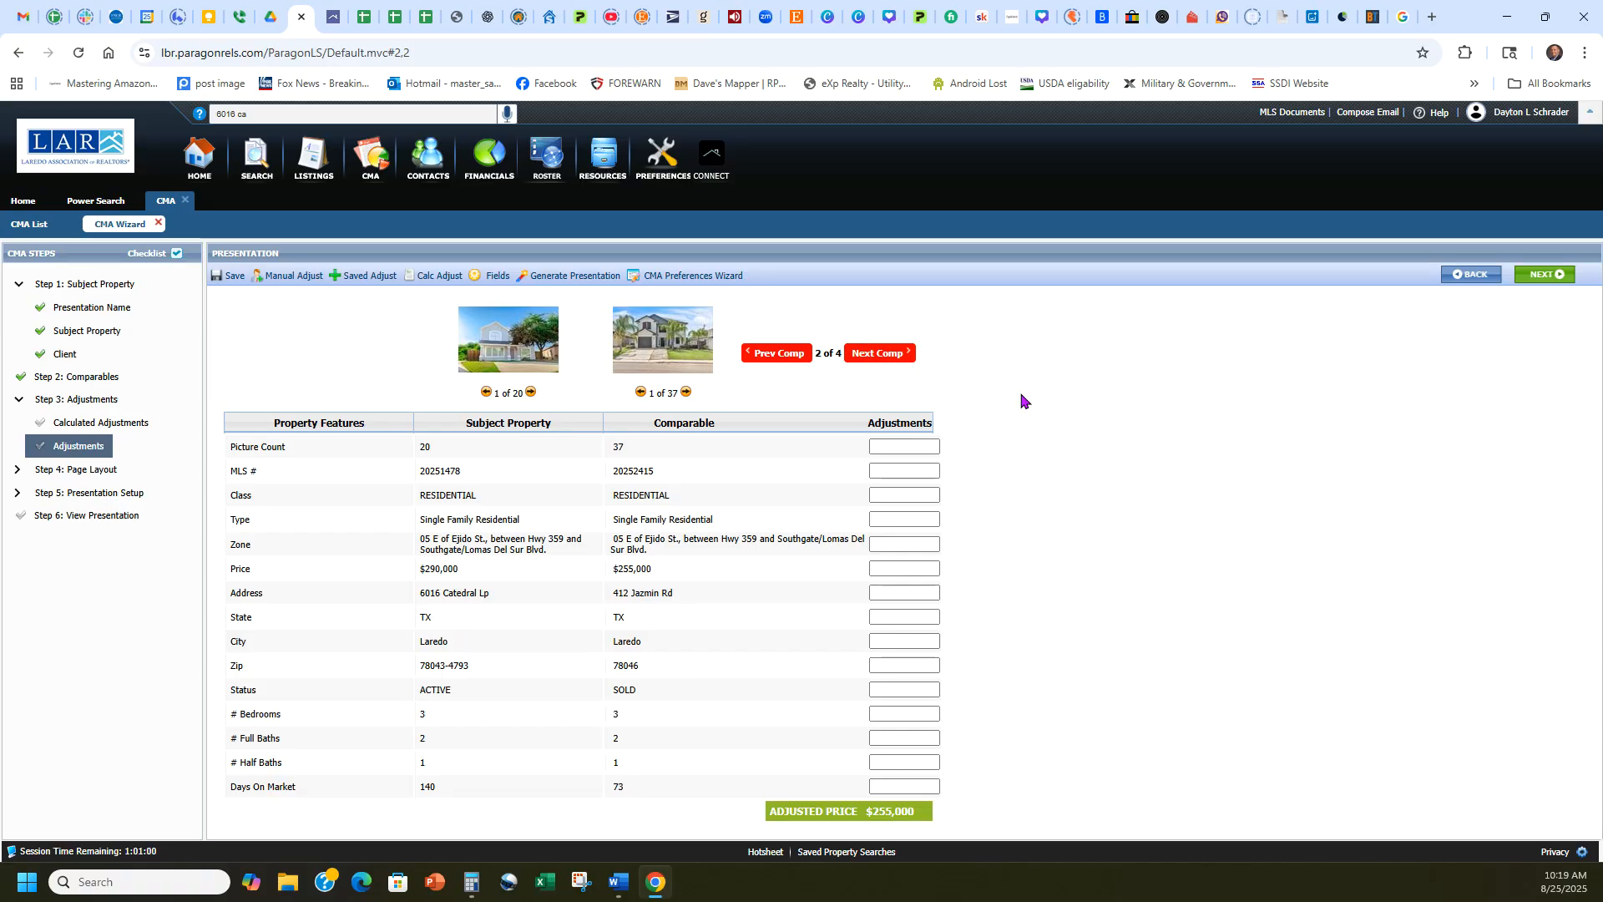
pyautogui.click(364, 17)
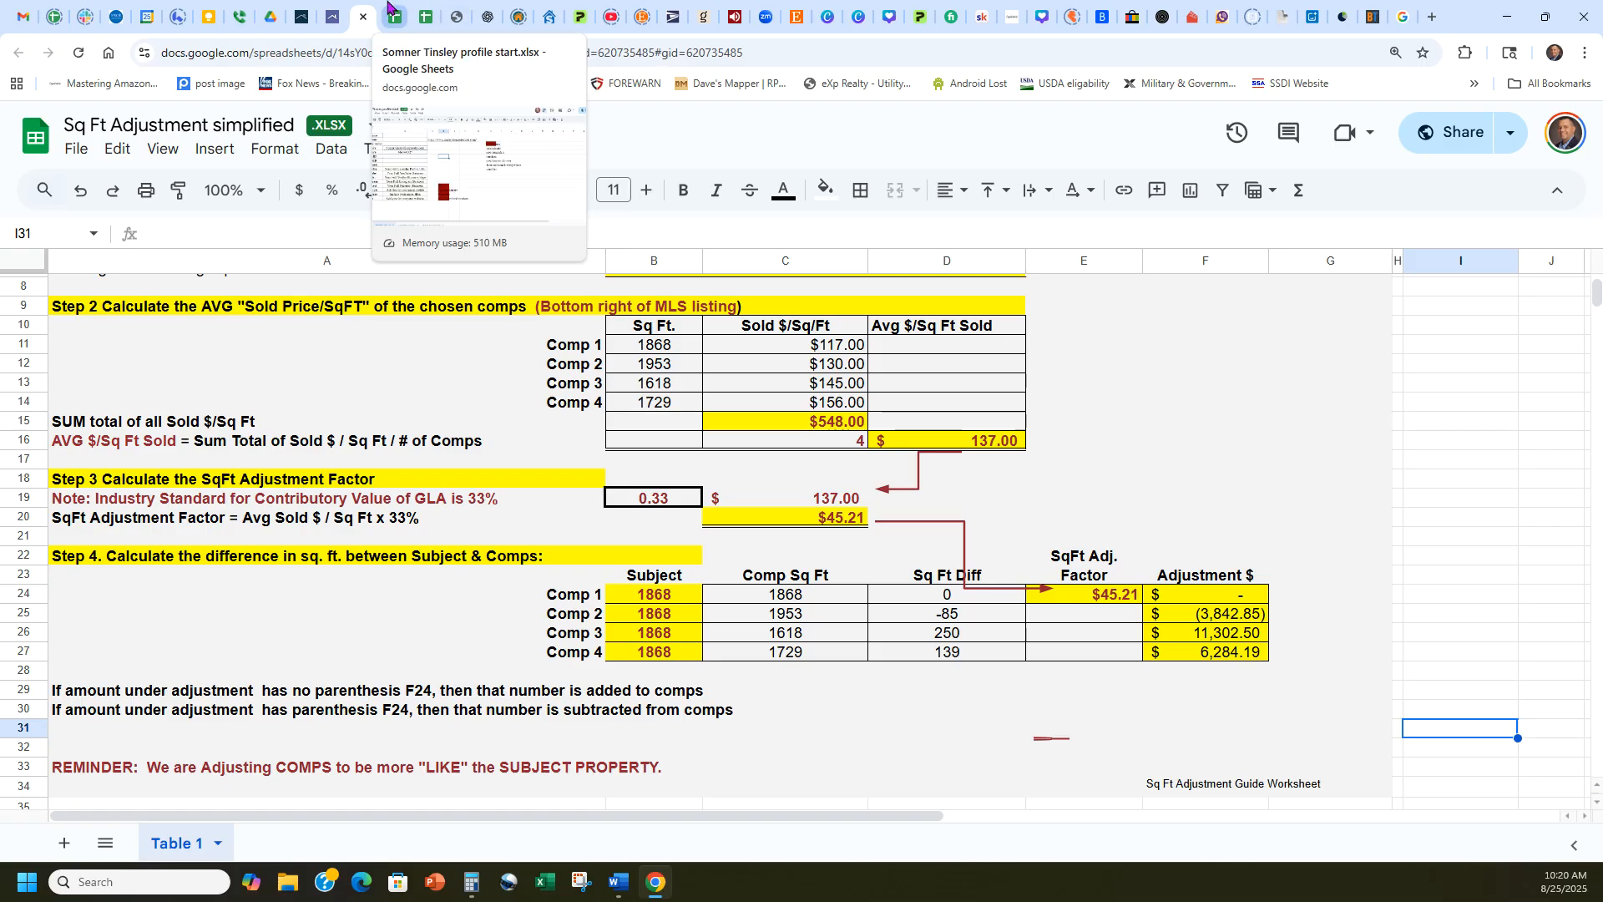
pyautogui.click(334, 15)
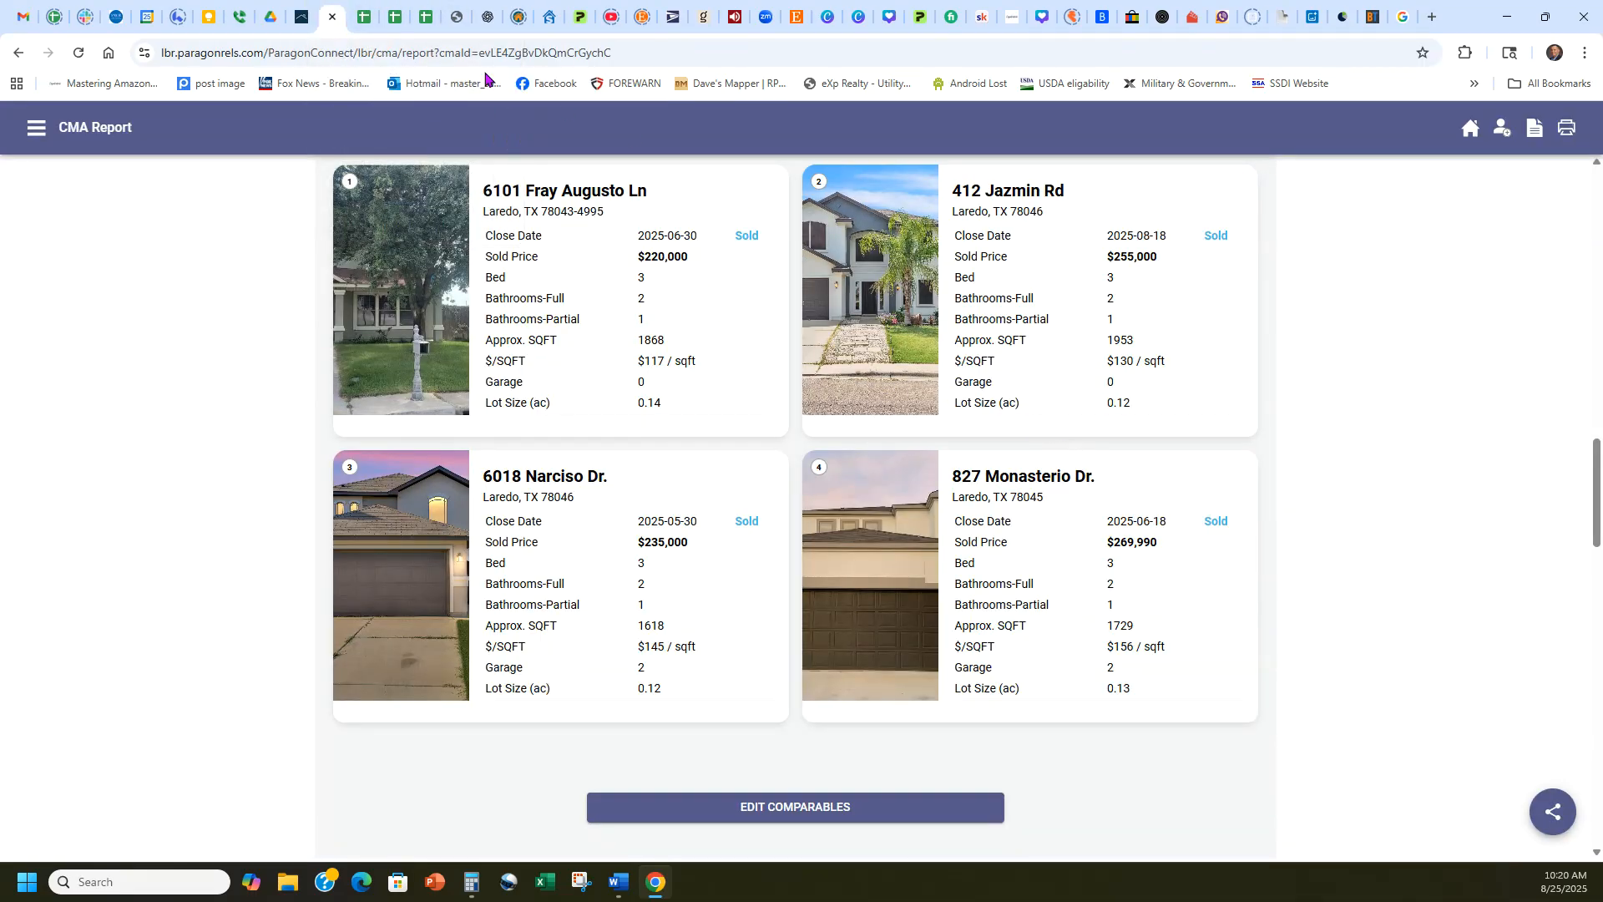
pyautogui.click(302, 15)
pyautogui.click(878, 569)
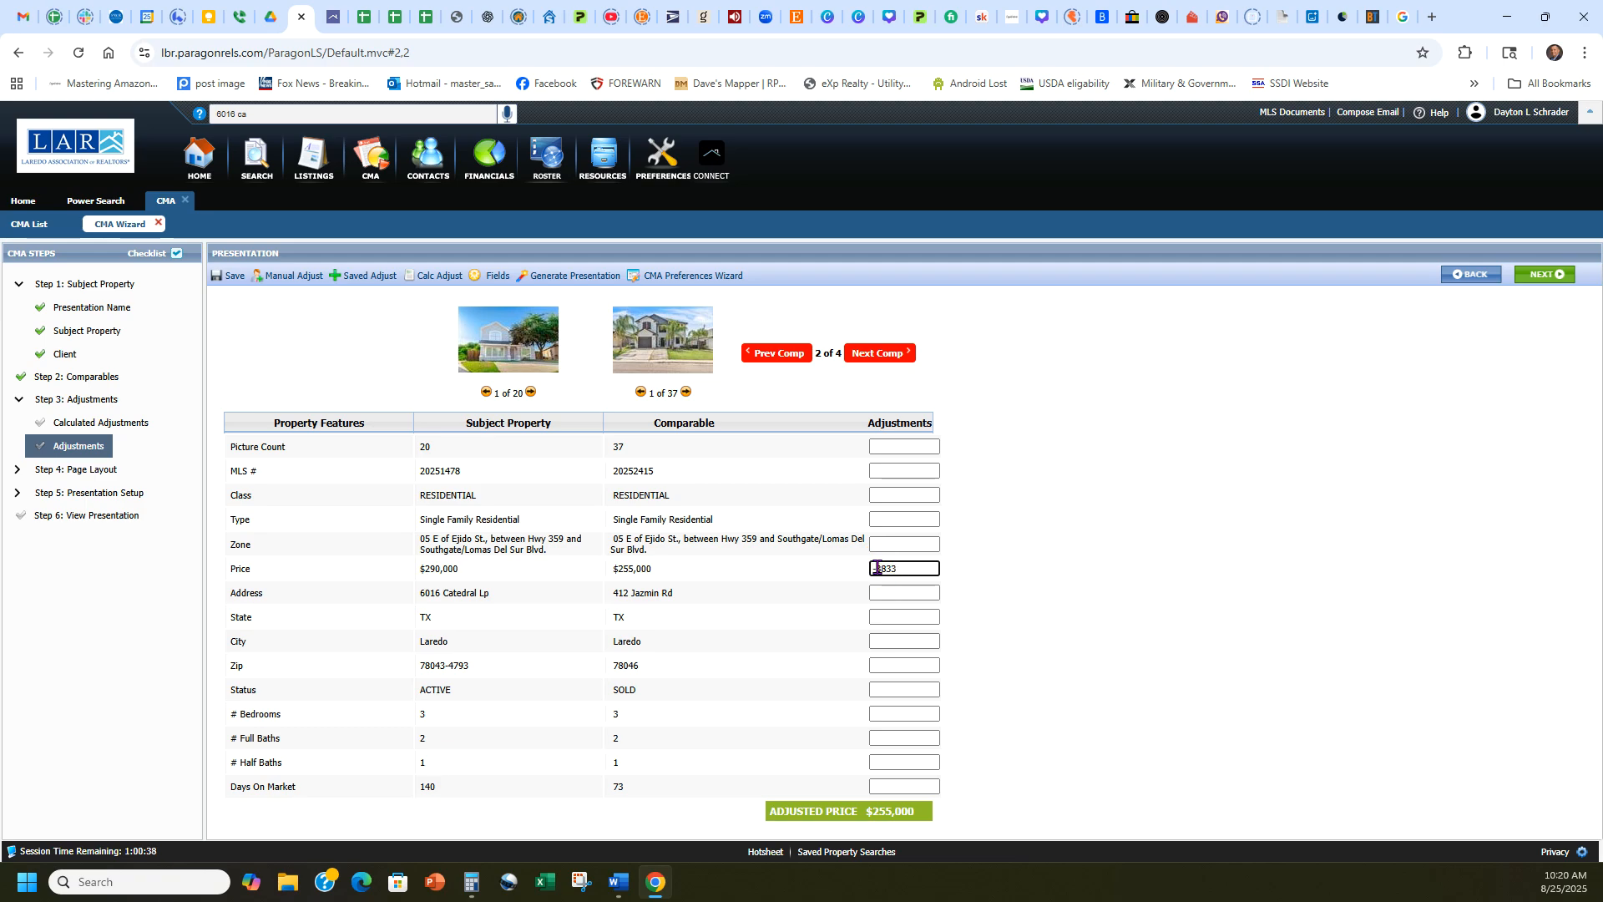
pyautogui.click(364, 15)
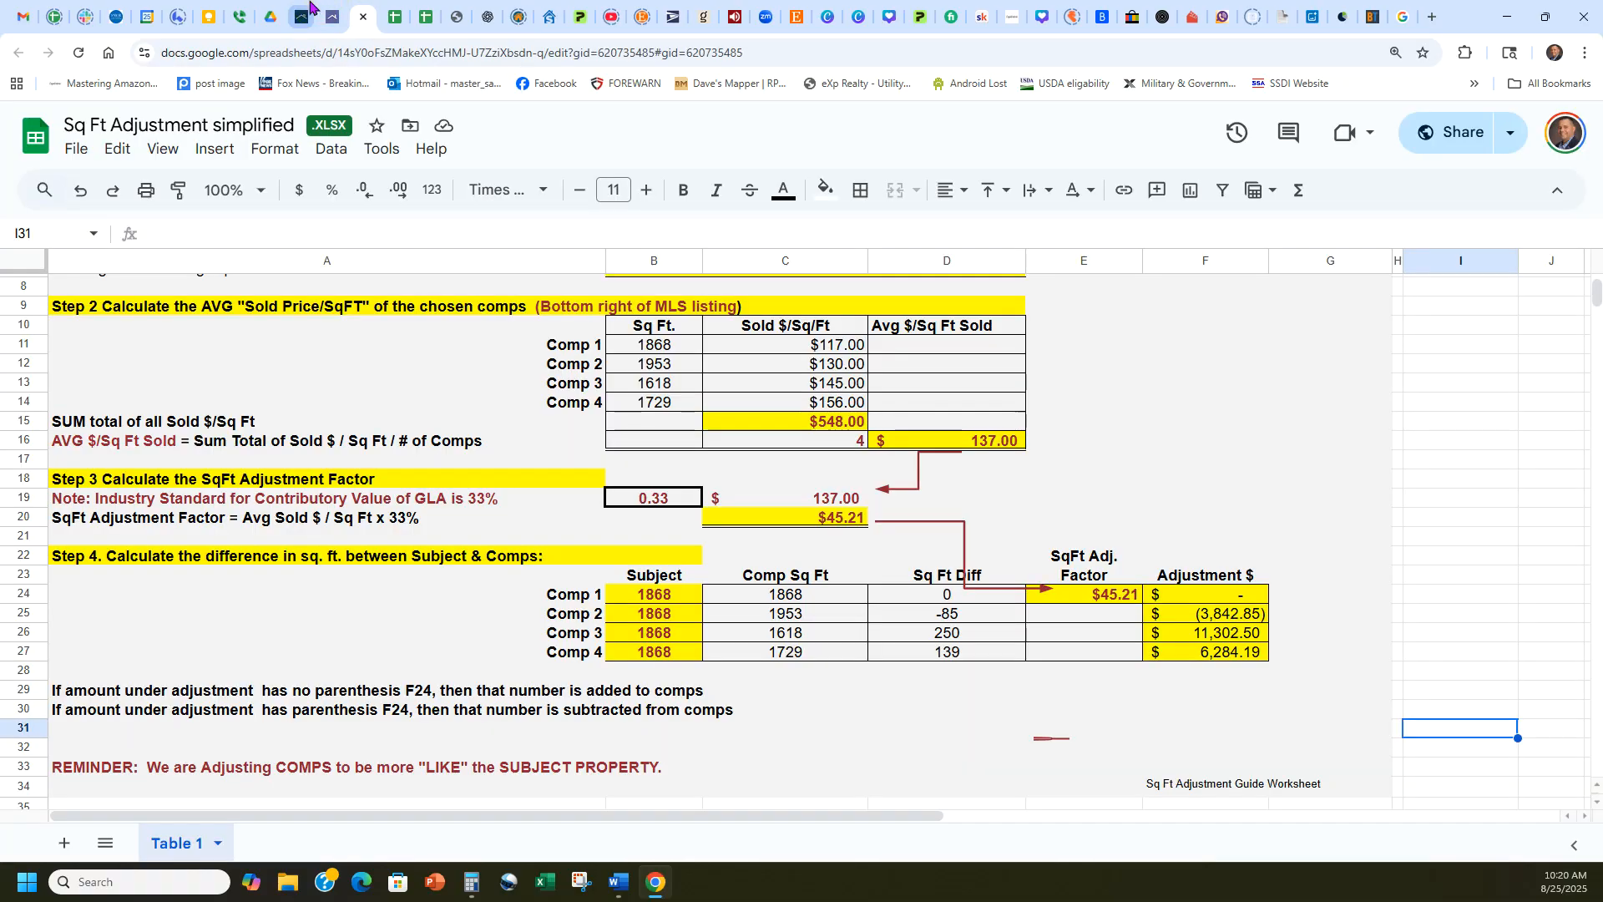
pyautogui.click(303, 14)
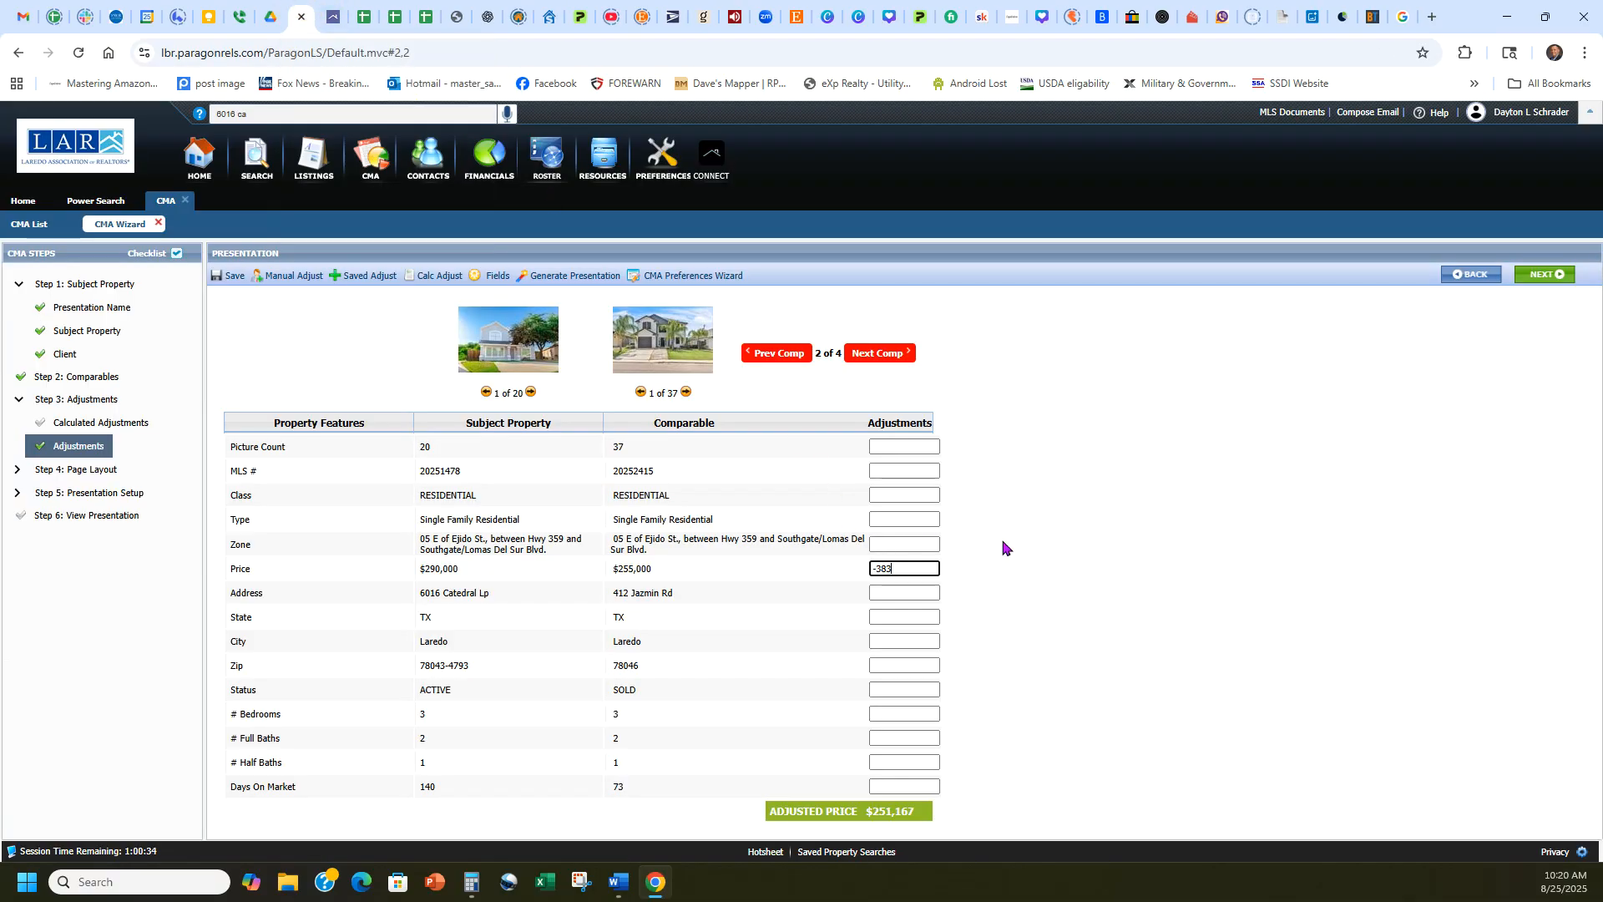
pyautogui.click(988, 591)
# Move to the third comparable and enter the worksheet's square-foot adjustment of 11303 as its positive price adjustment.
pyautogui.click(889, 361)
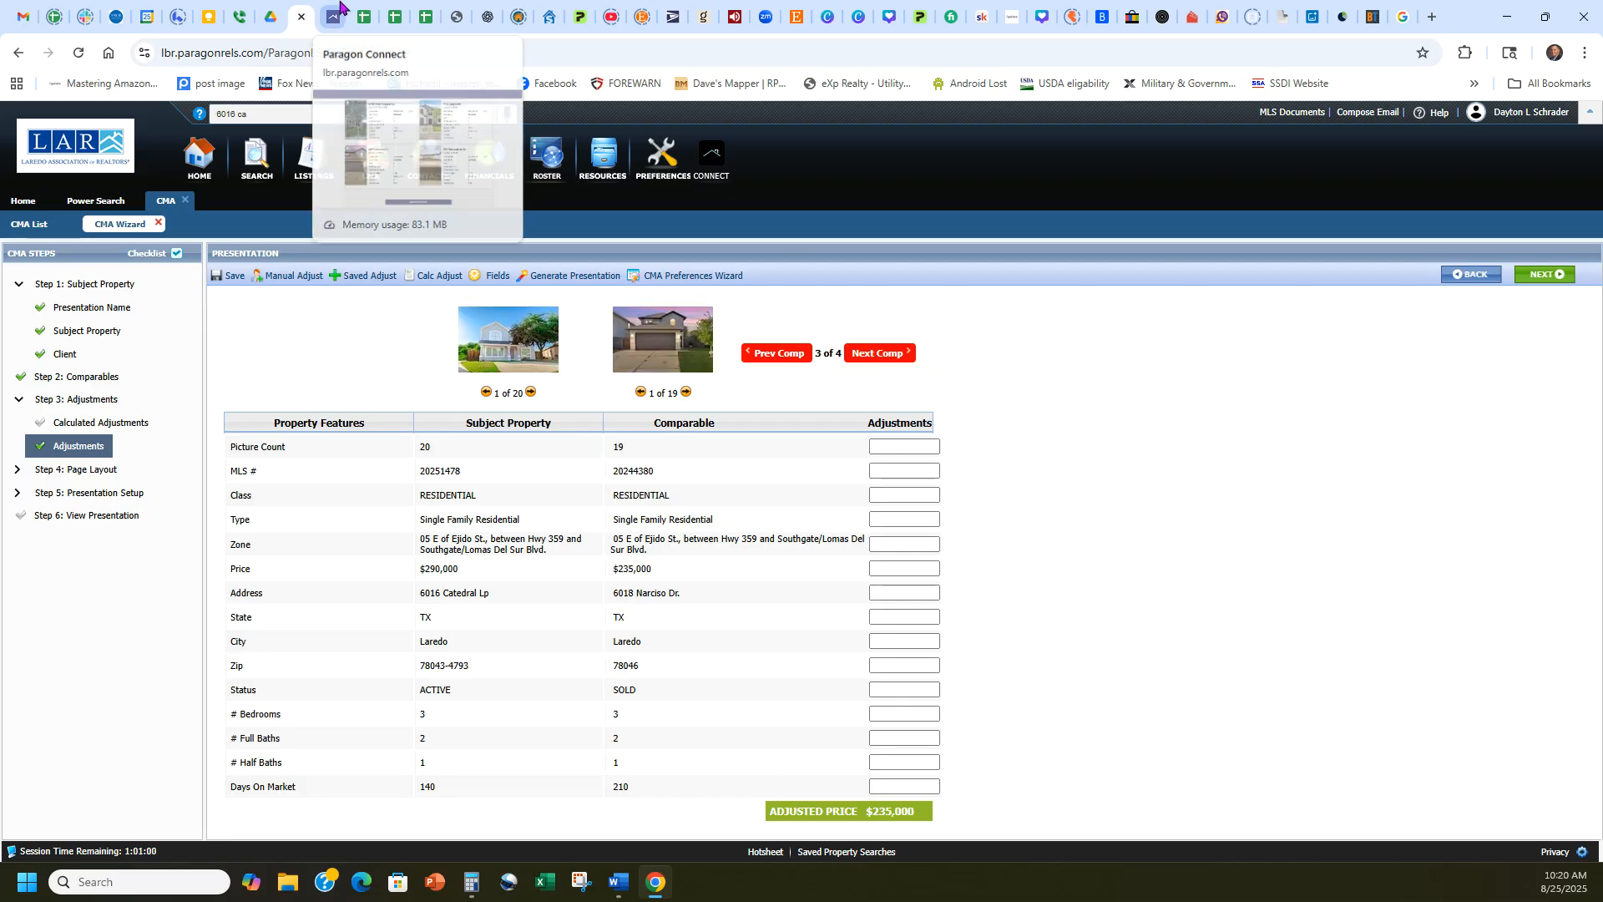
pyautogui.click(363, 17)
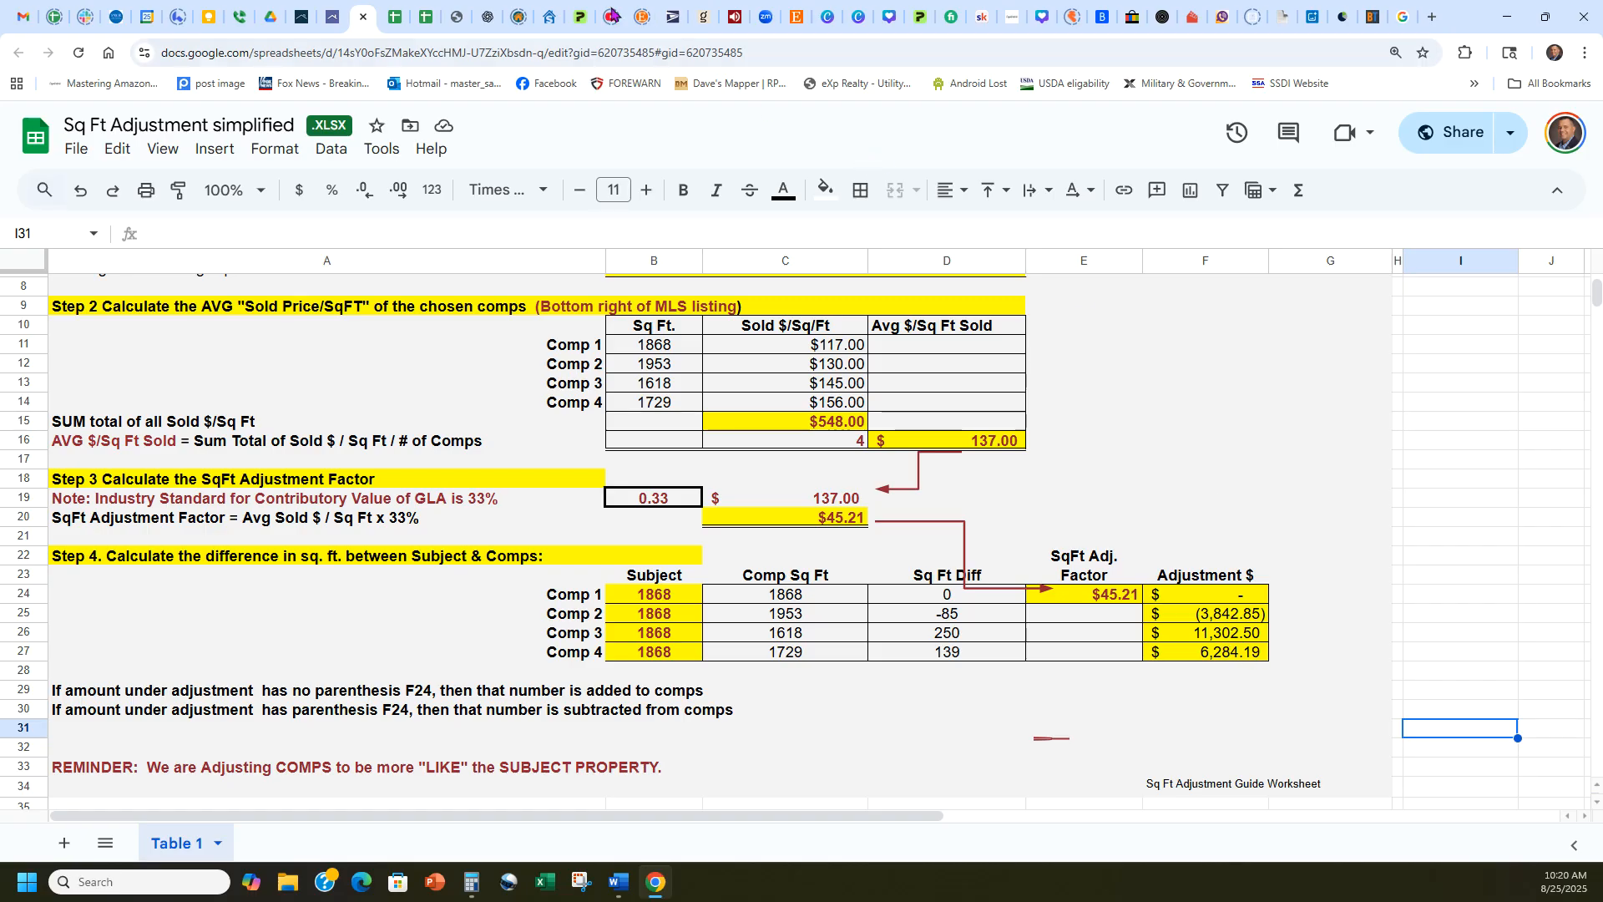
pyautogui.click(394, 17)
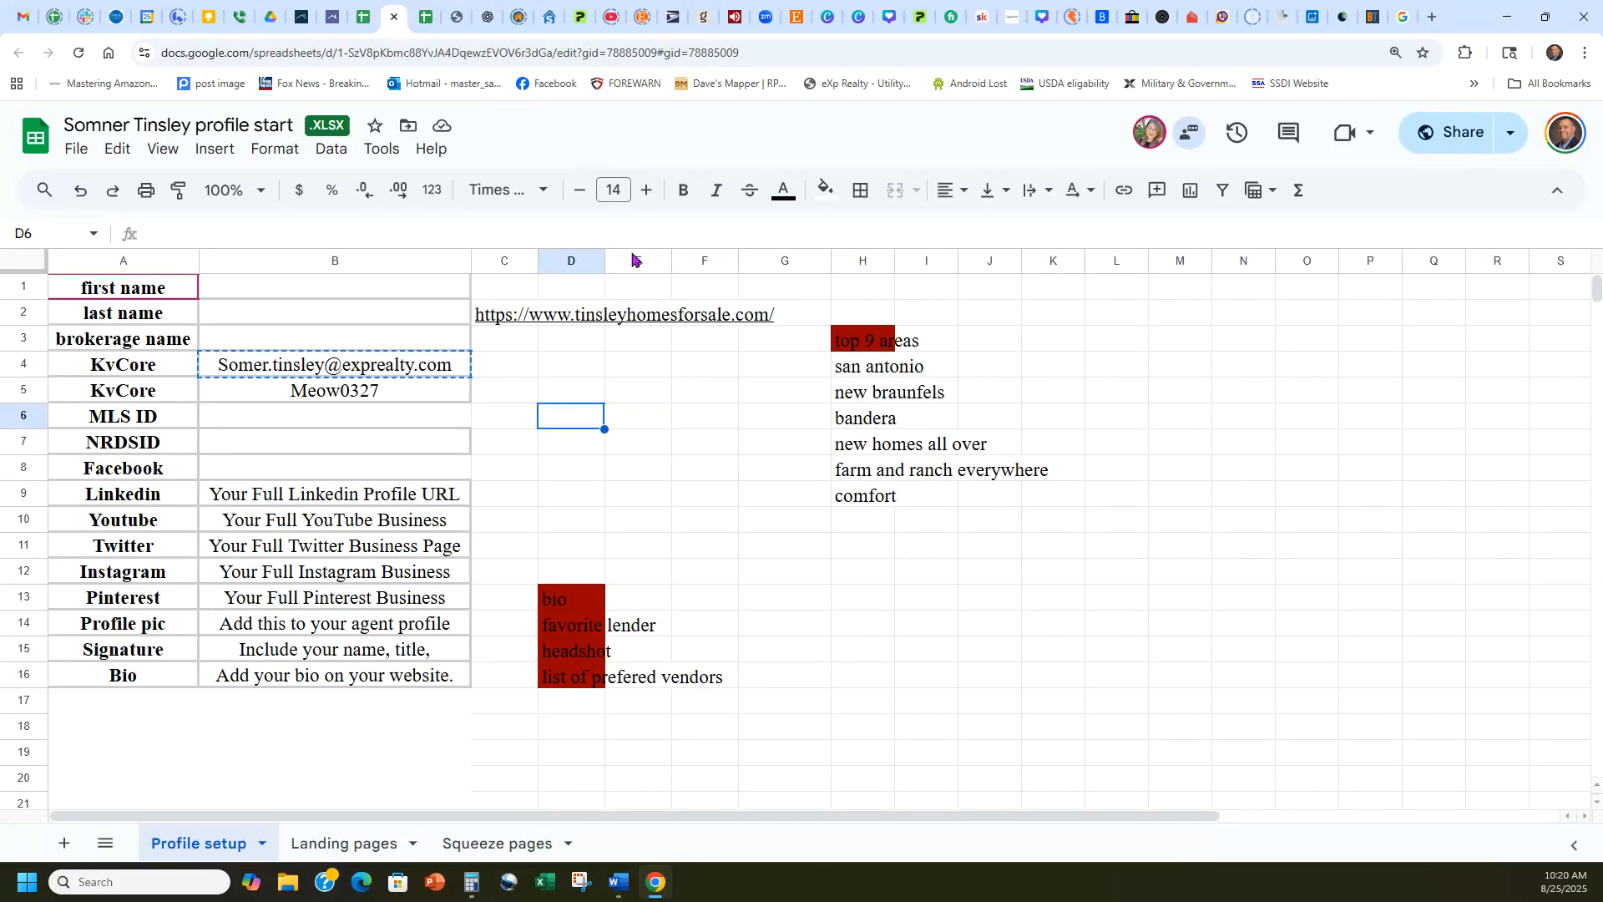
pyautogui.click(301, 17)
pyautogui.click(886, 567)
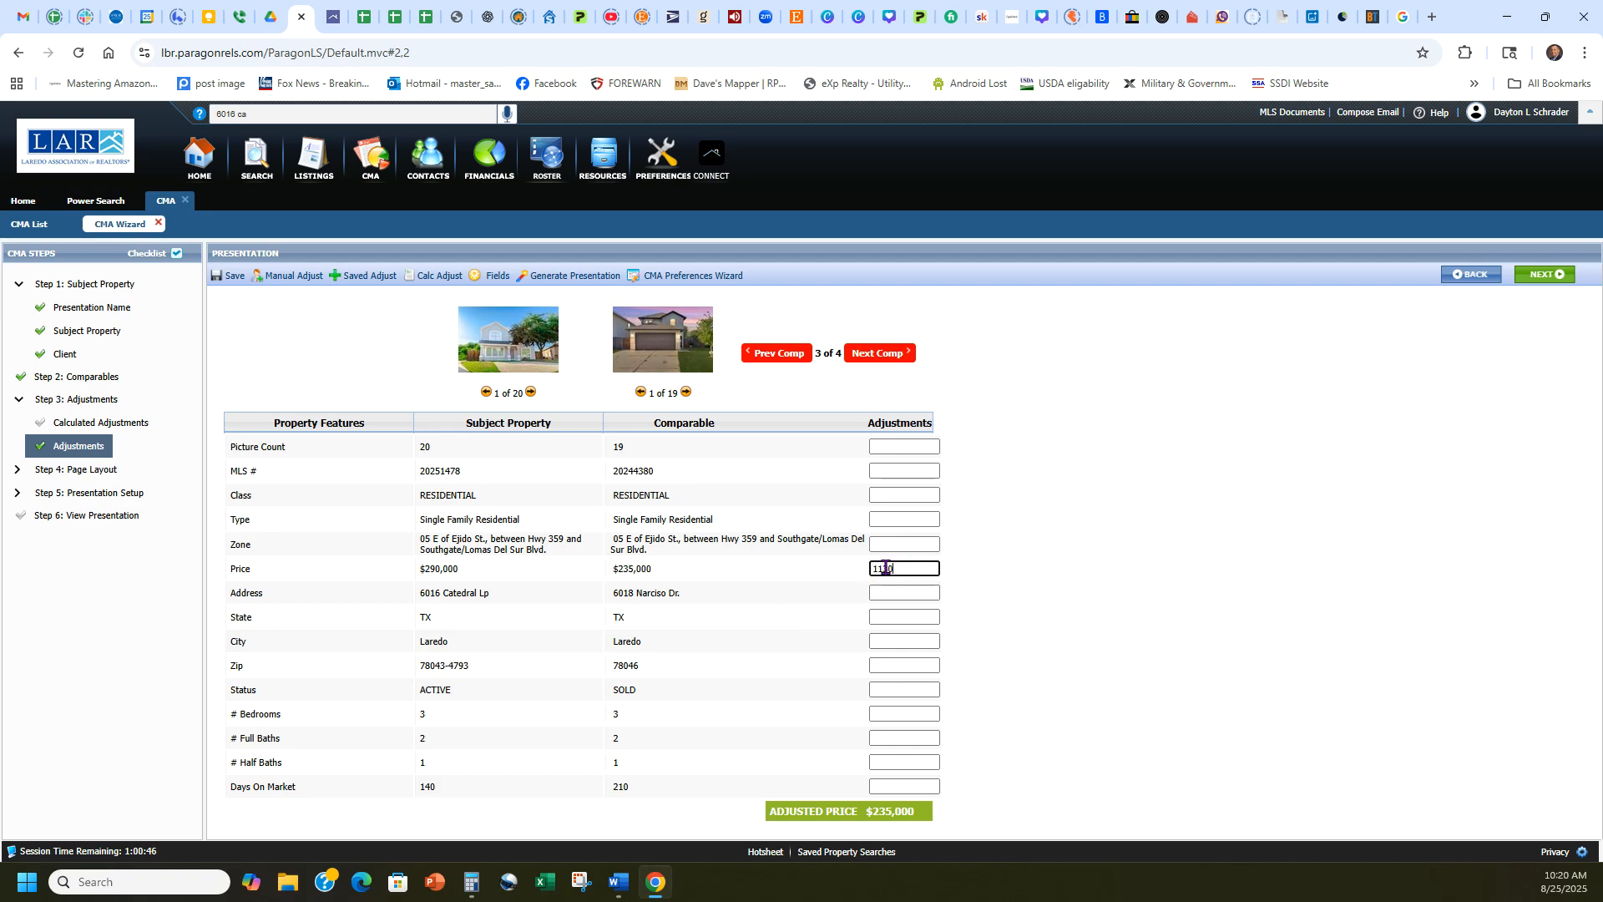
pyautogui.write('11303')
pyautogui.click(981, 551)
# Move to the fourth comparable and enter the worksheet's square-foot adjustment of 6284 as its positive price adjustment.
pyautogui.click(891, 353)
pyautogui.click(364, 16)
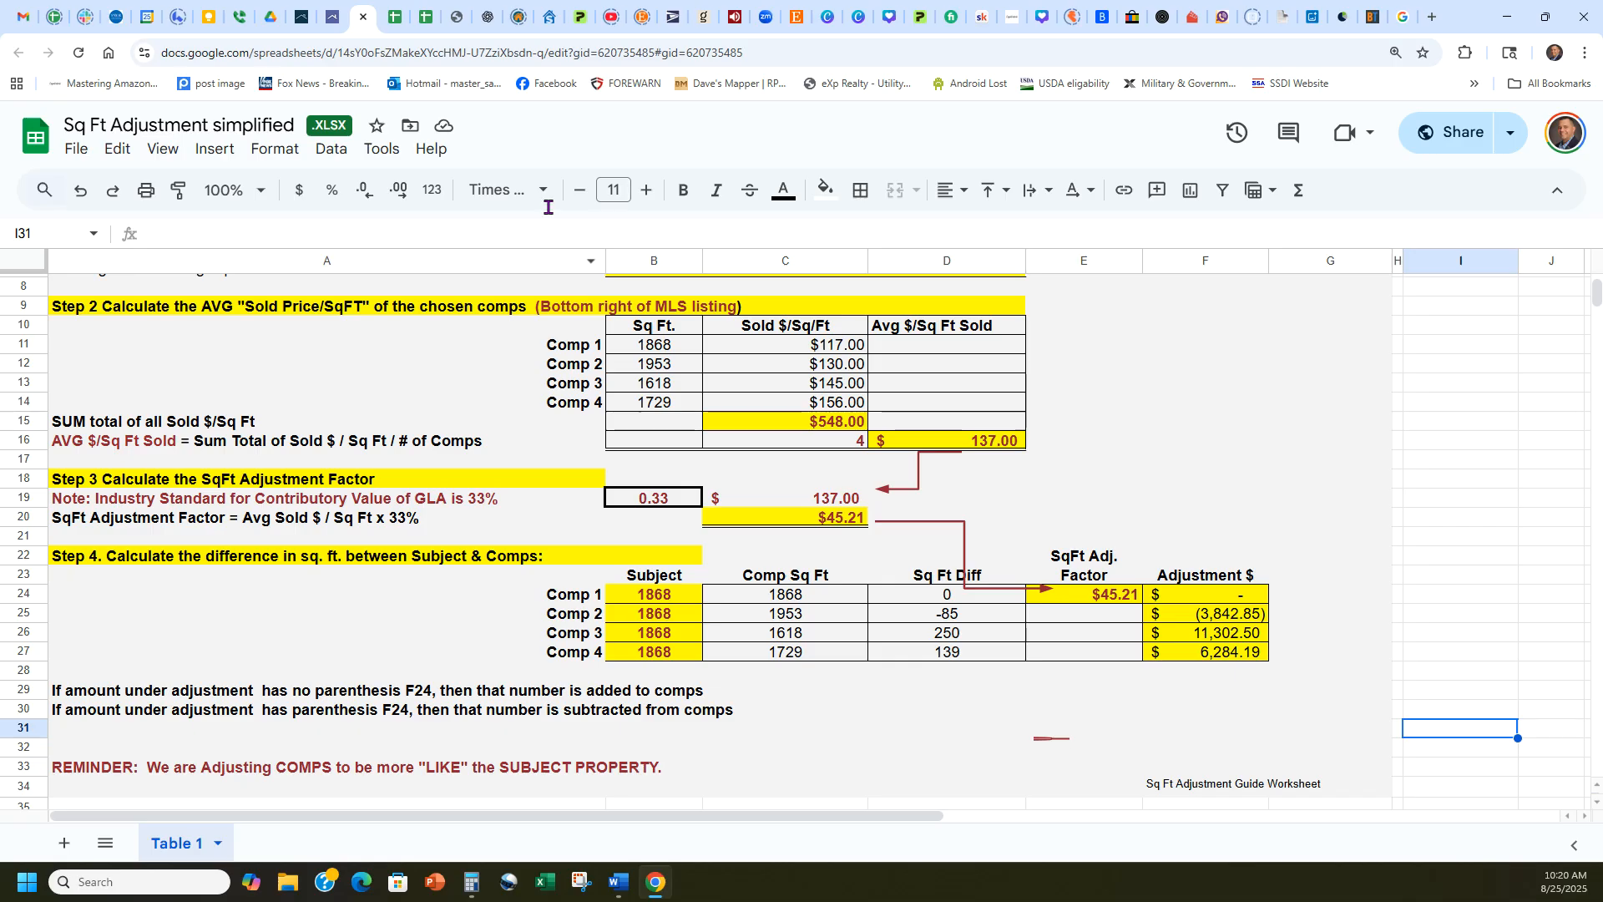
pyautogui.click(332, 12)
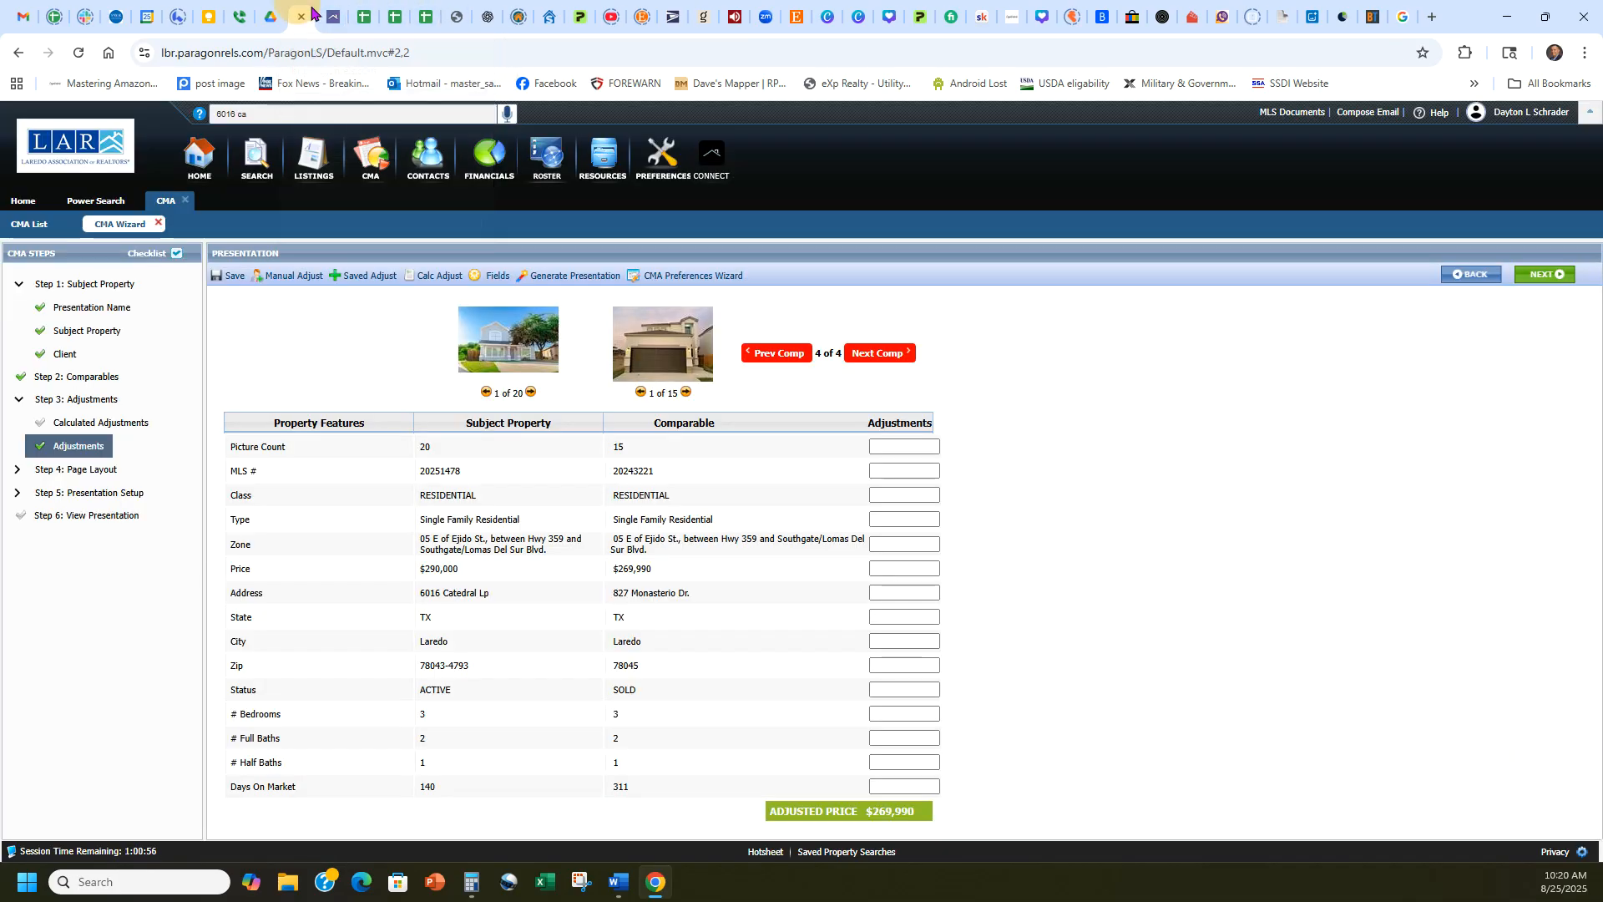
pyautogui.click(891, 567)
pyautogui.write('6284')
pyautogui.click(1059, 623)
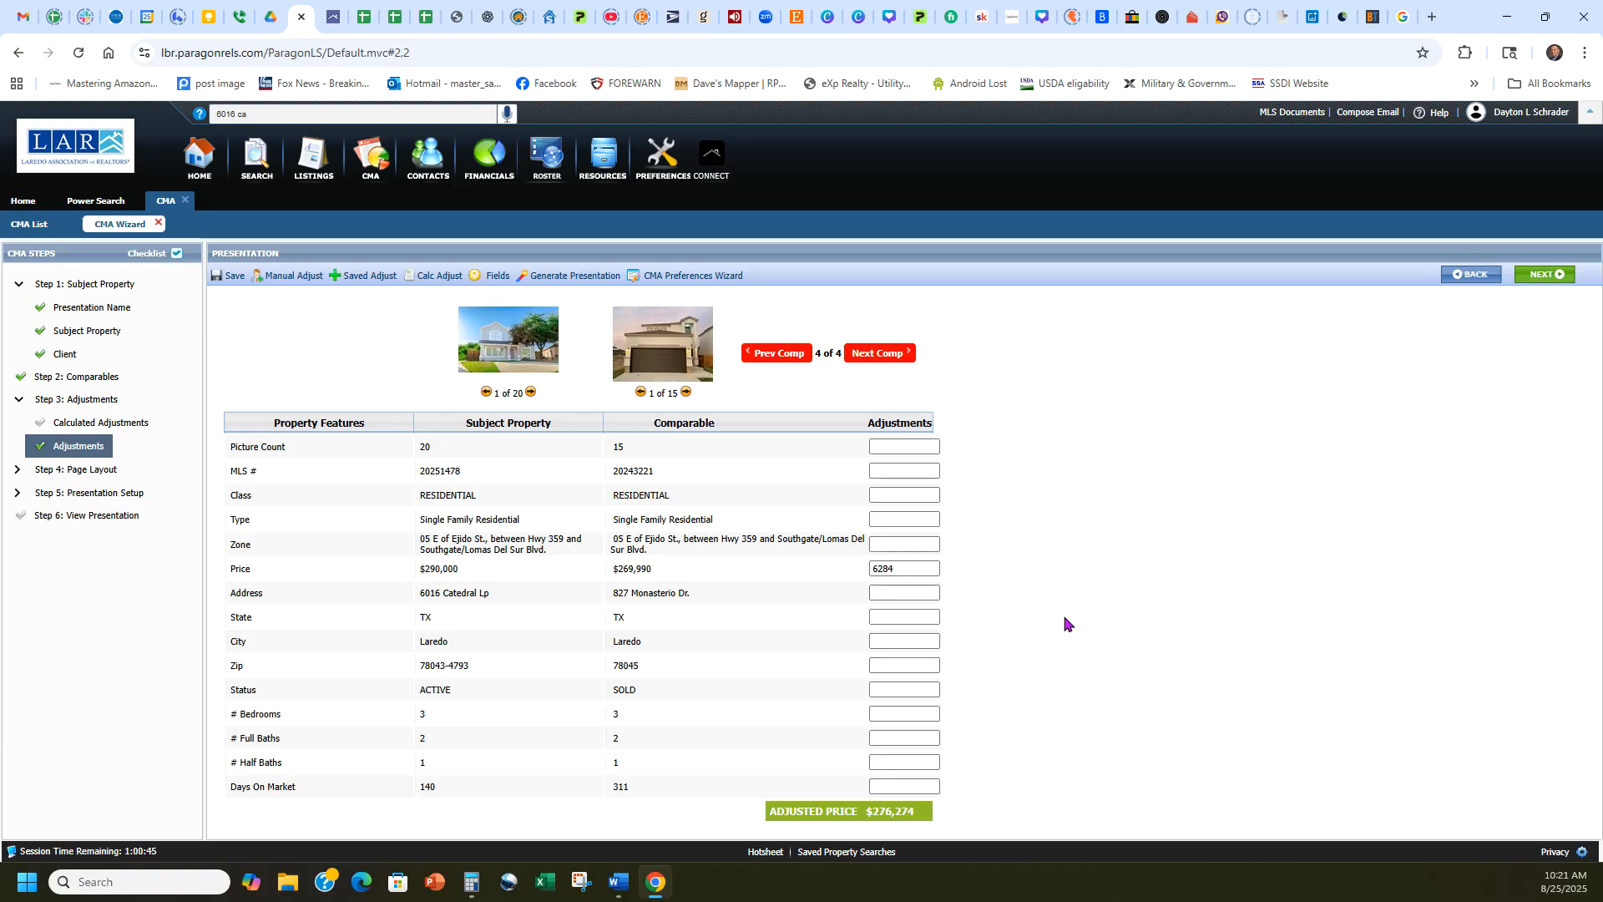
# Continue through the page layout pages to the presentation setup, keeping the Modern theme, no footer and the default disclaimer.
pyautogui.click(1549, 274)
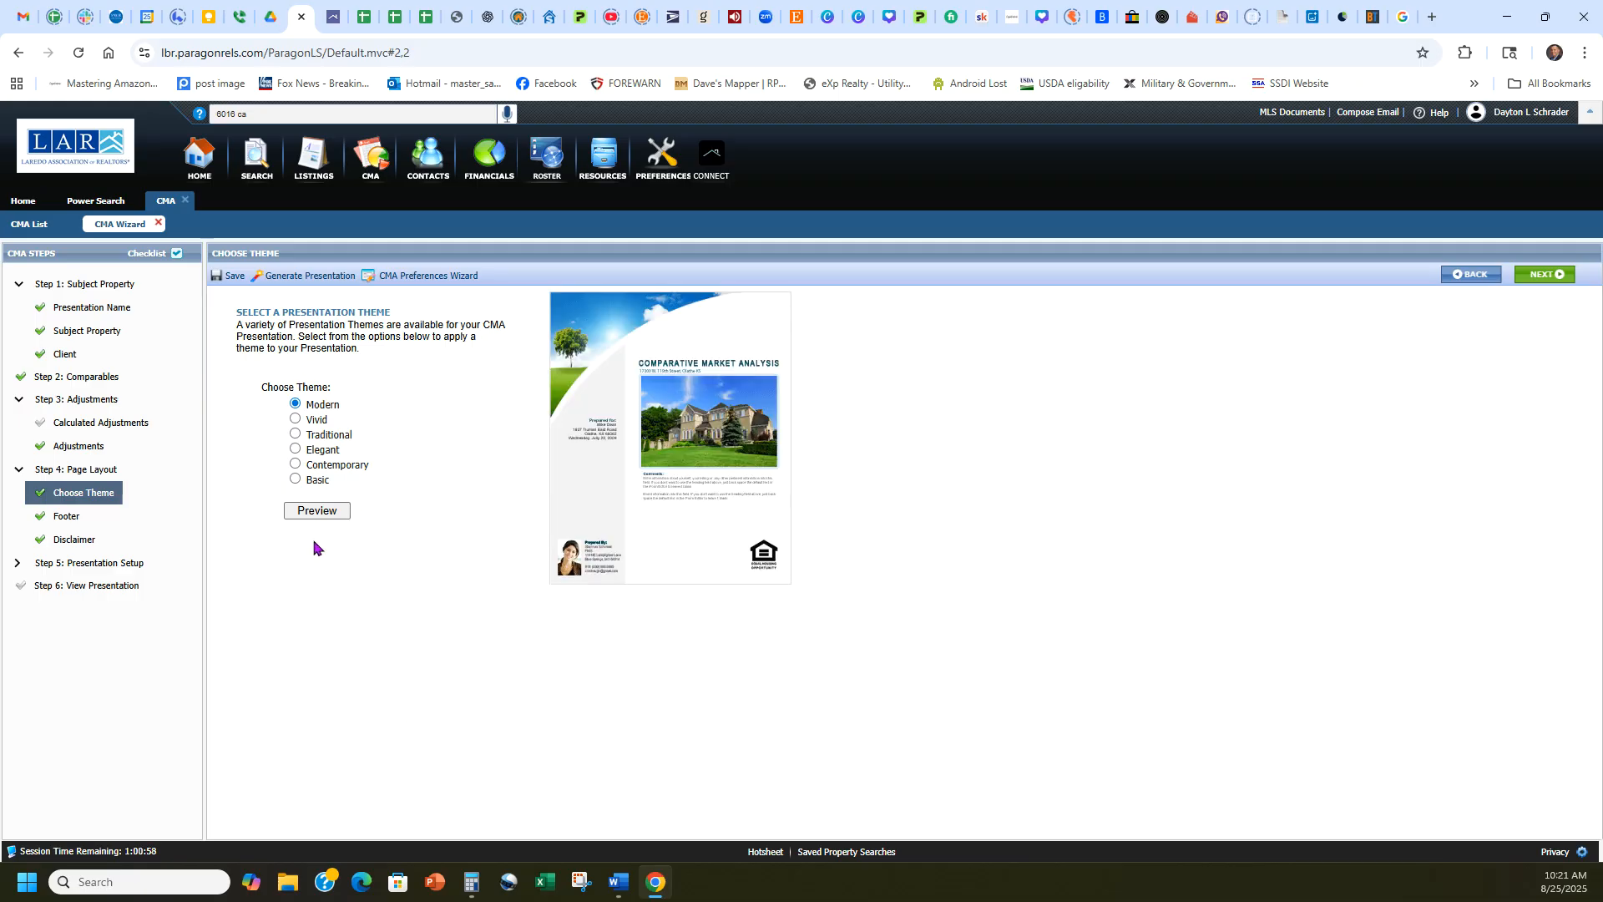
pyautogui.click(1549, 274)
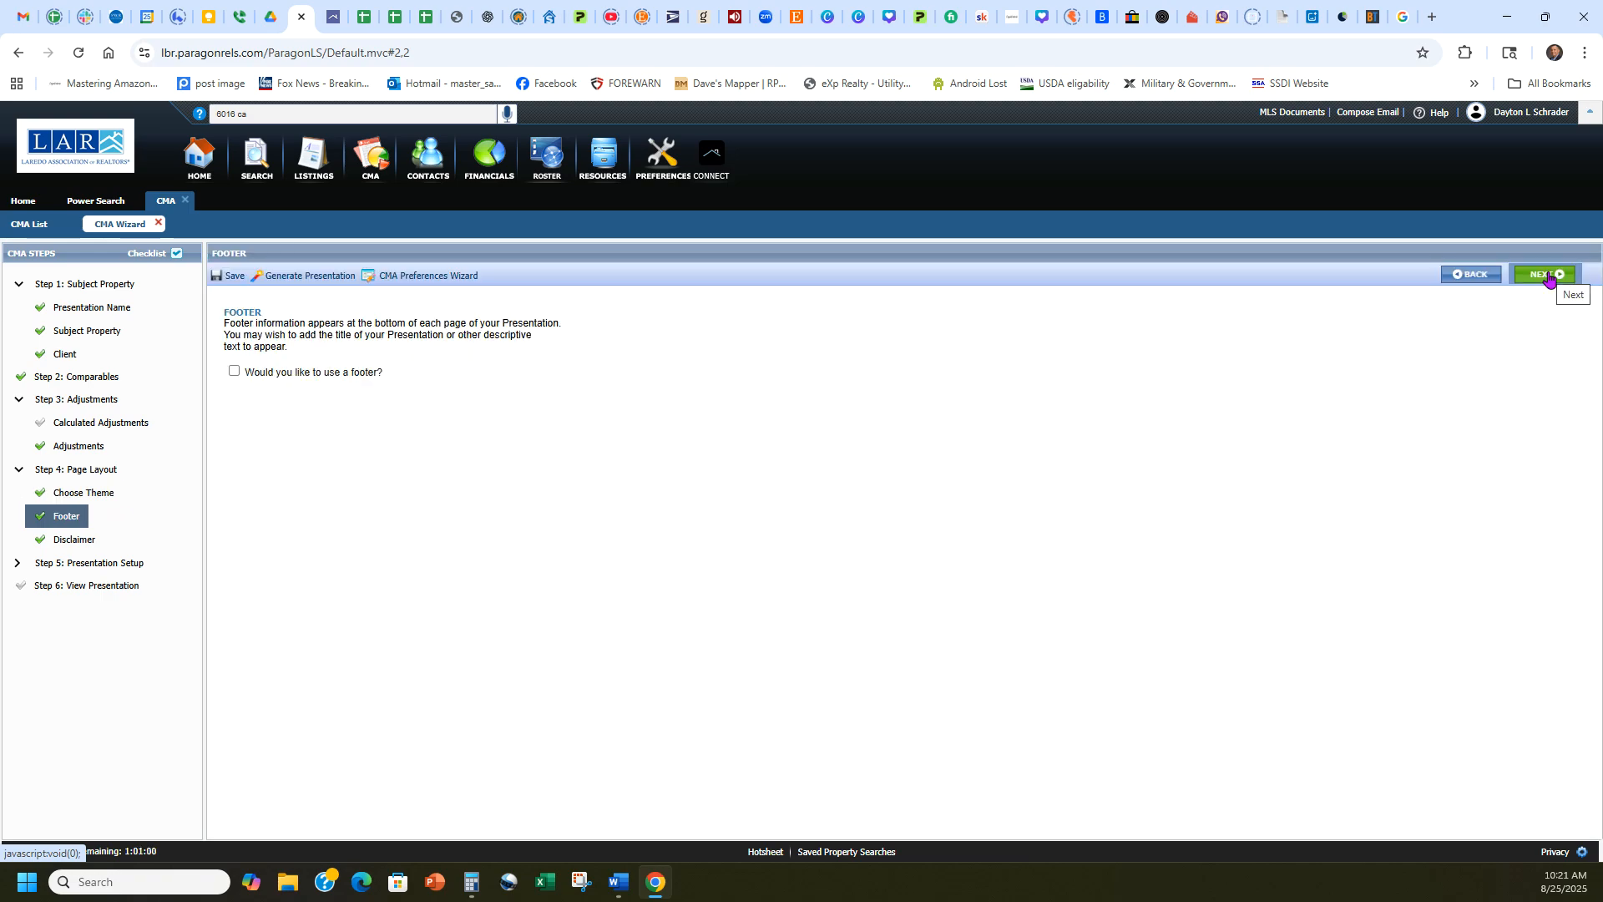
pyautogui.click(1549, 276)
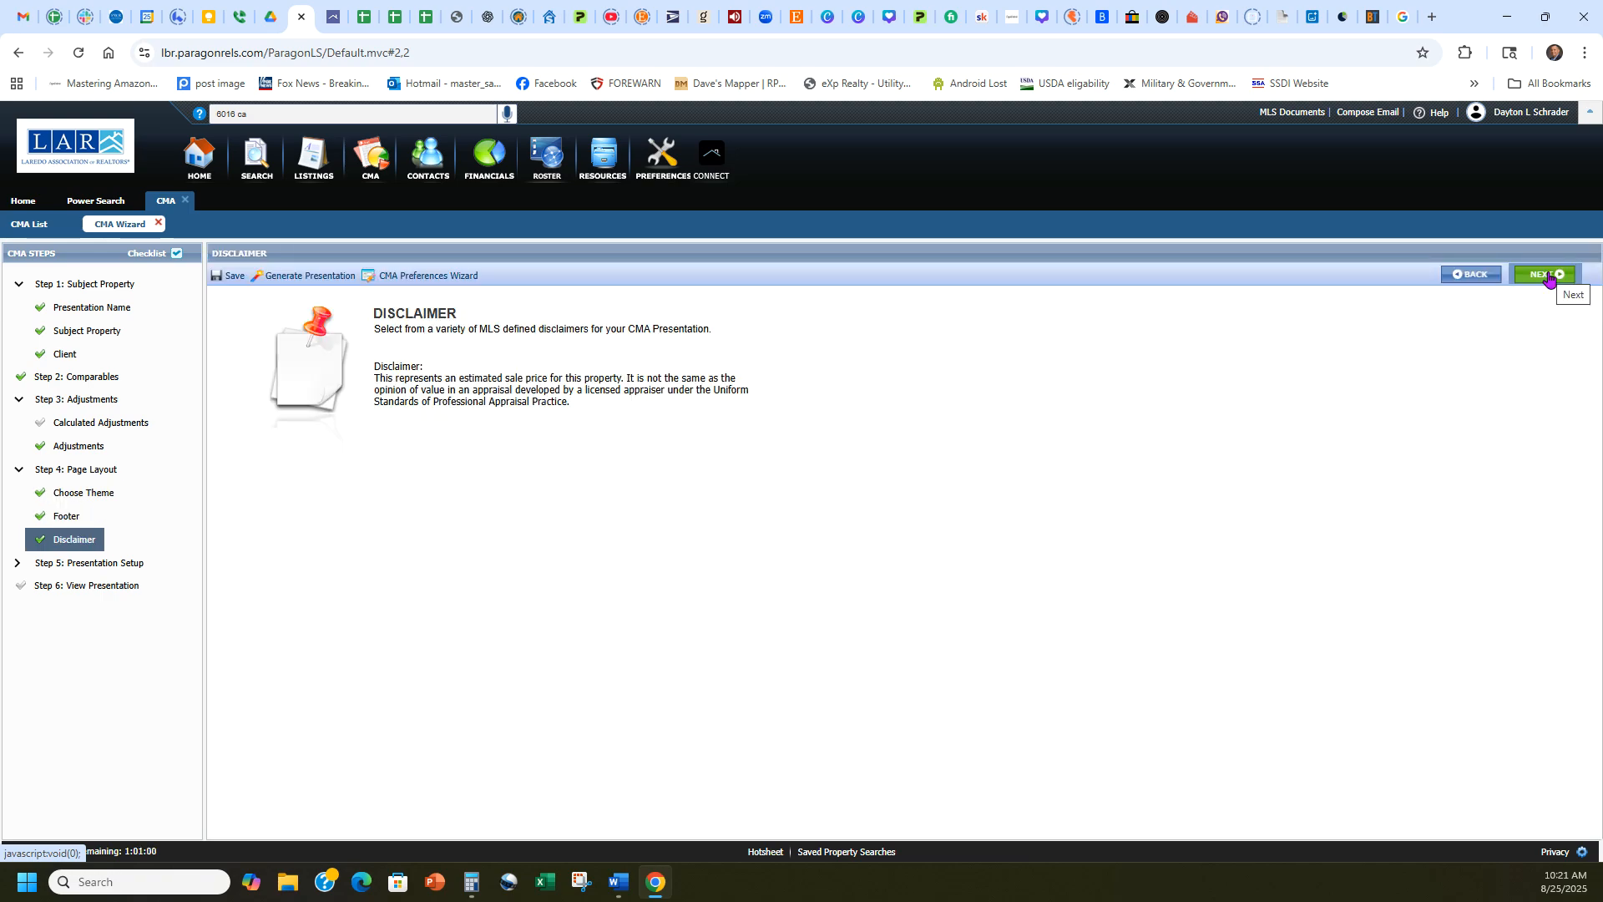
pyautogui.click(1549, 280)
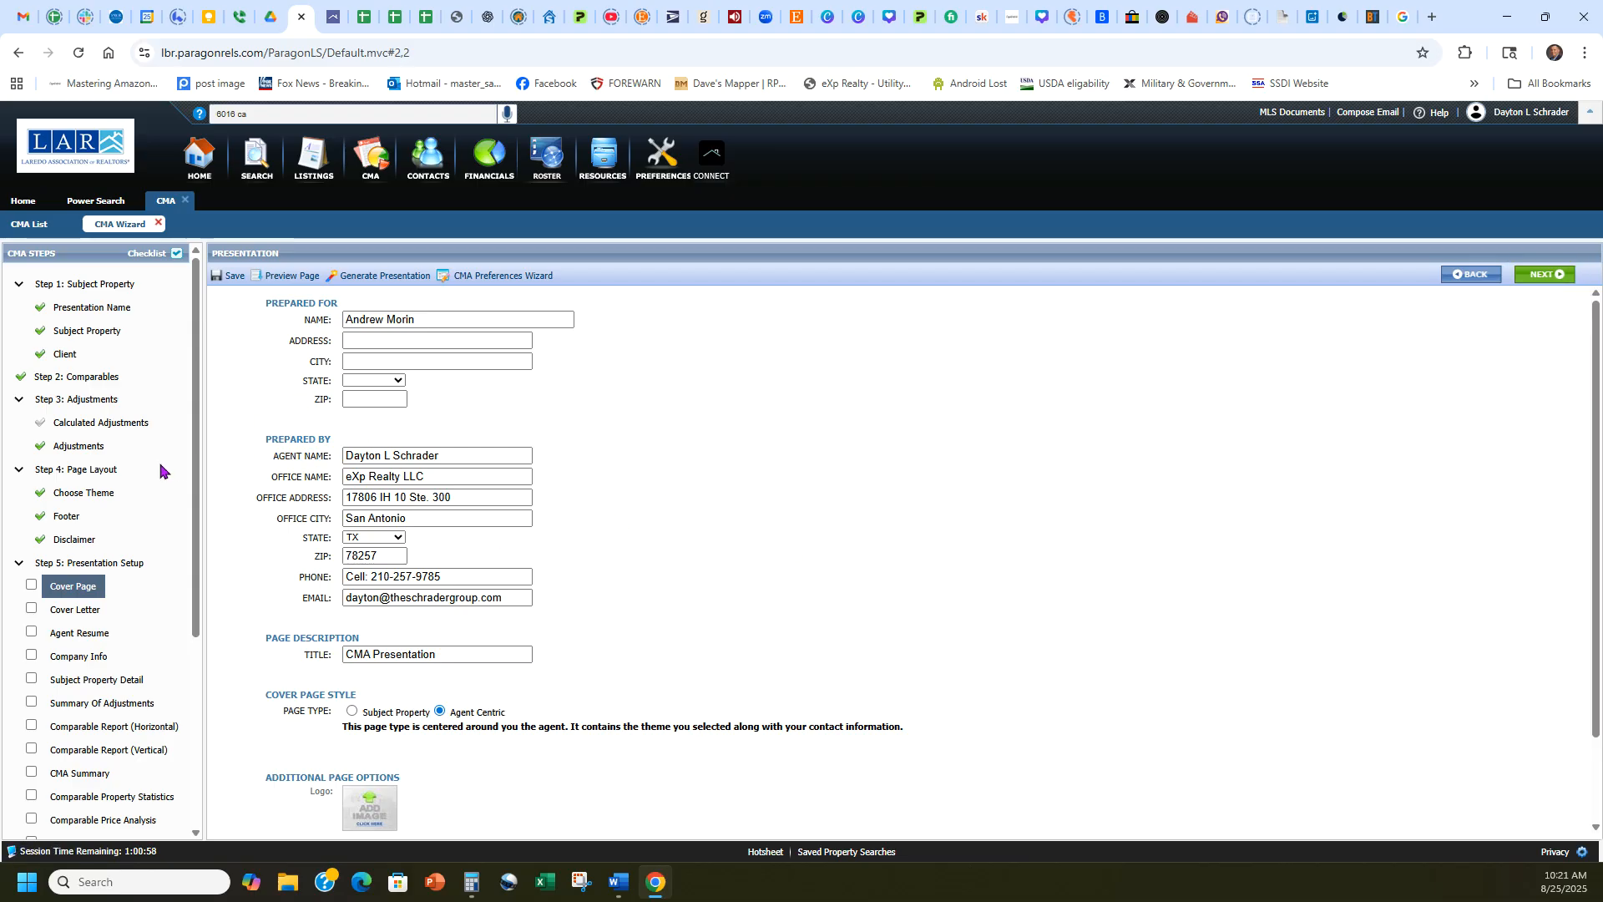
# Include Cover Page, Subject Property Detail, Summary Of Adjustments, Comparable Report (Vertical) and CMA Summary in the presentation.
pyautogui.scroll(-3, 160, 470)
pyautogui.scroll(-1, 233, 476)
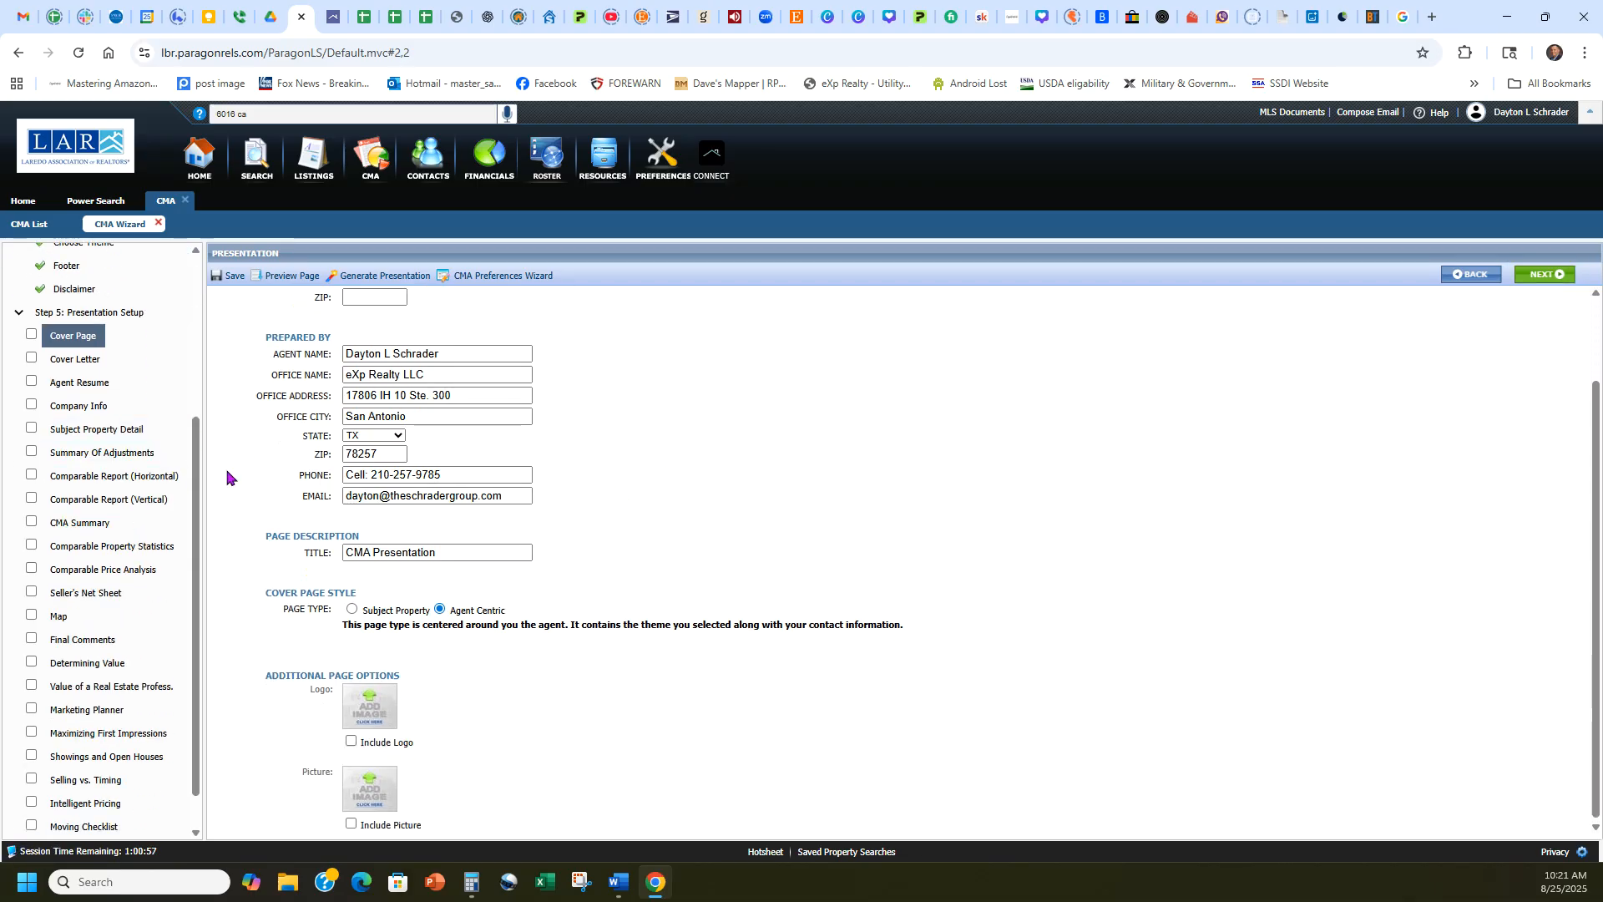
pyautogui.click(32, 335)
pyautogui.click(32, 429)
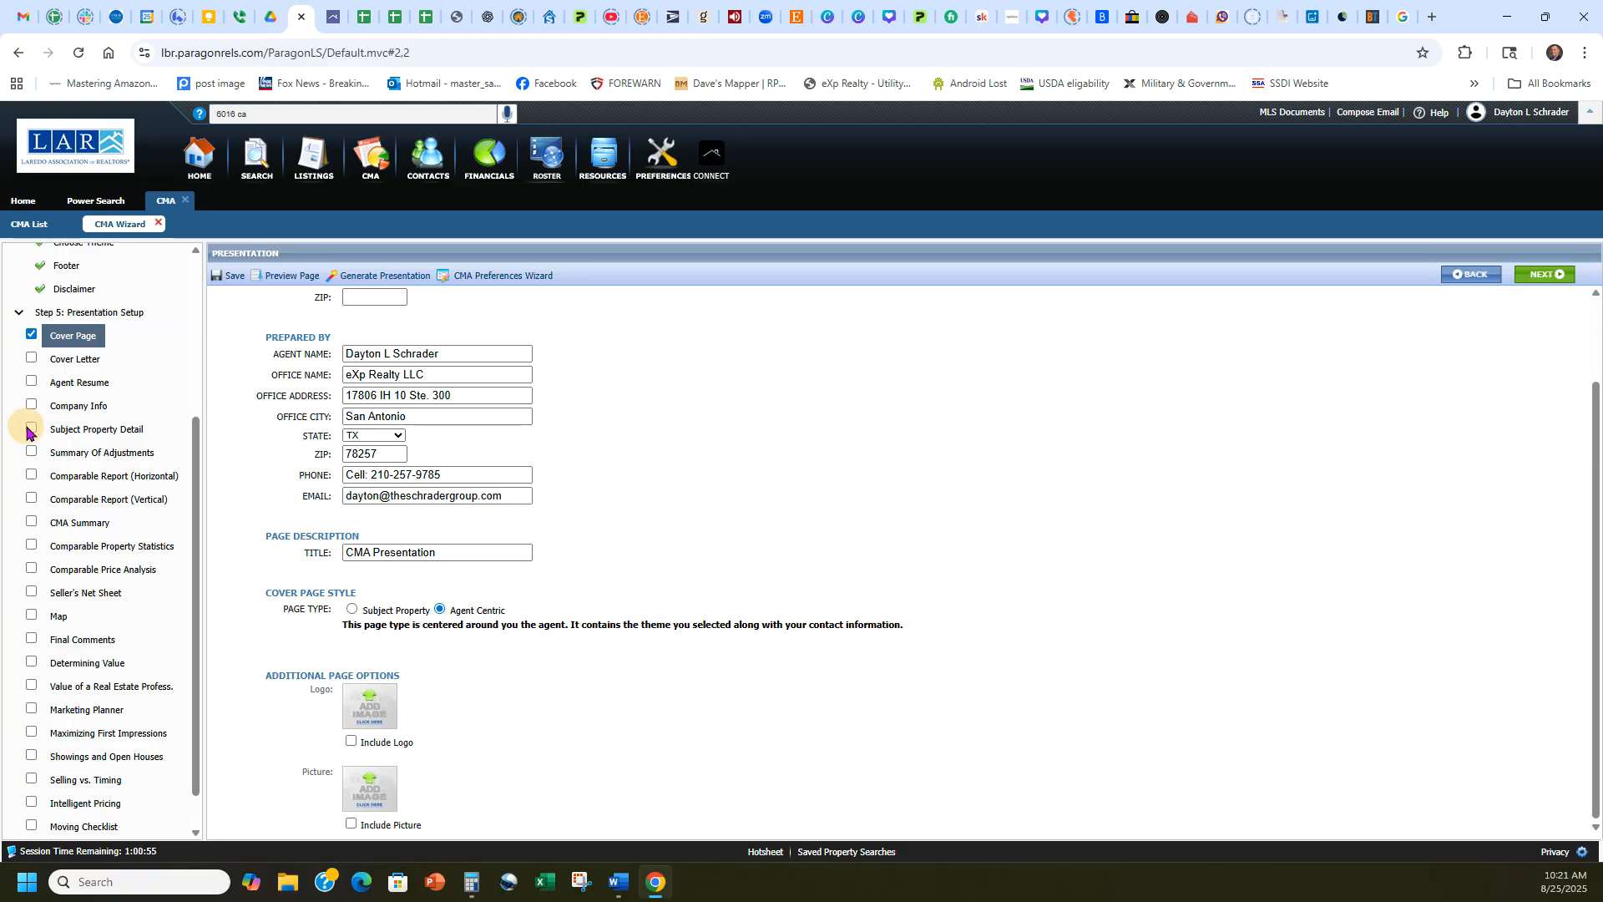
pyautogui.click(77, 453)
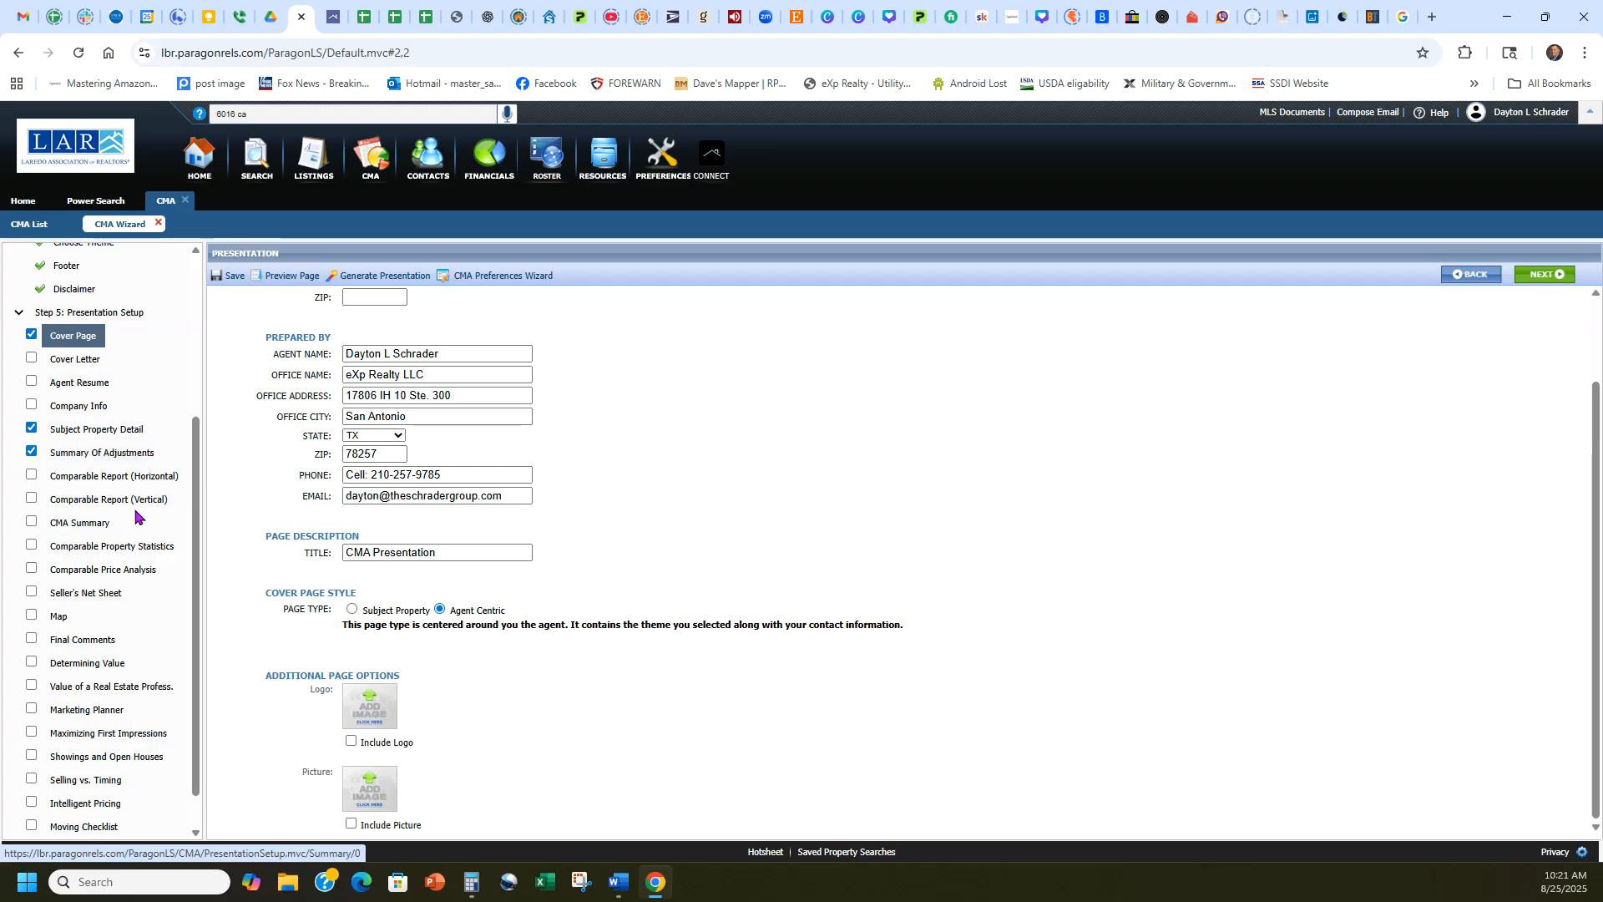
pyautogui.click(32, 500)
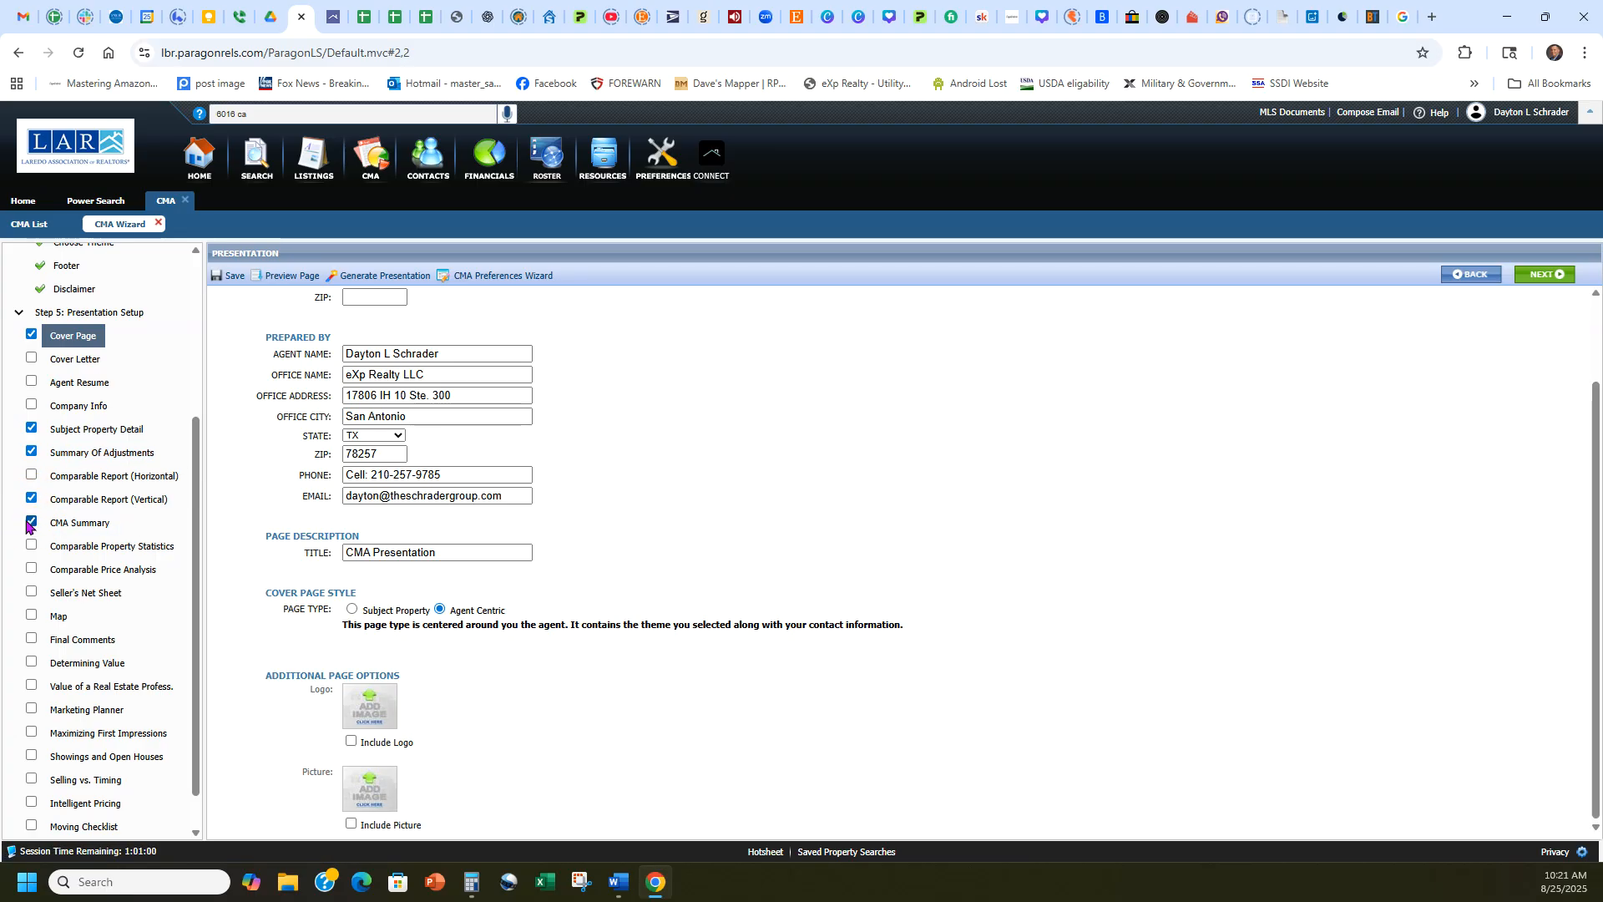
pyautogui.scroll(-1, 164, 524)
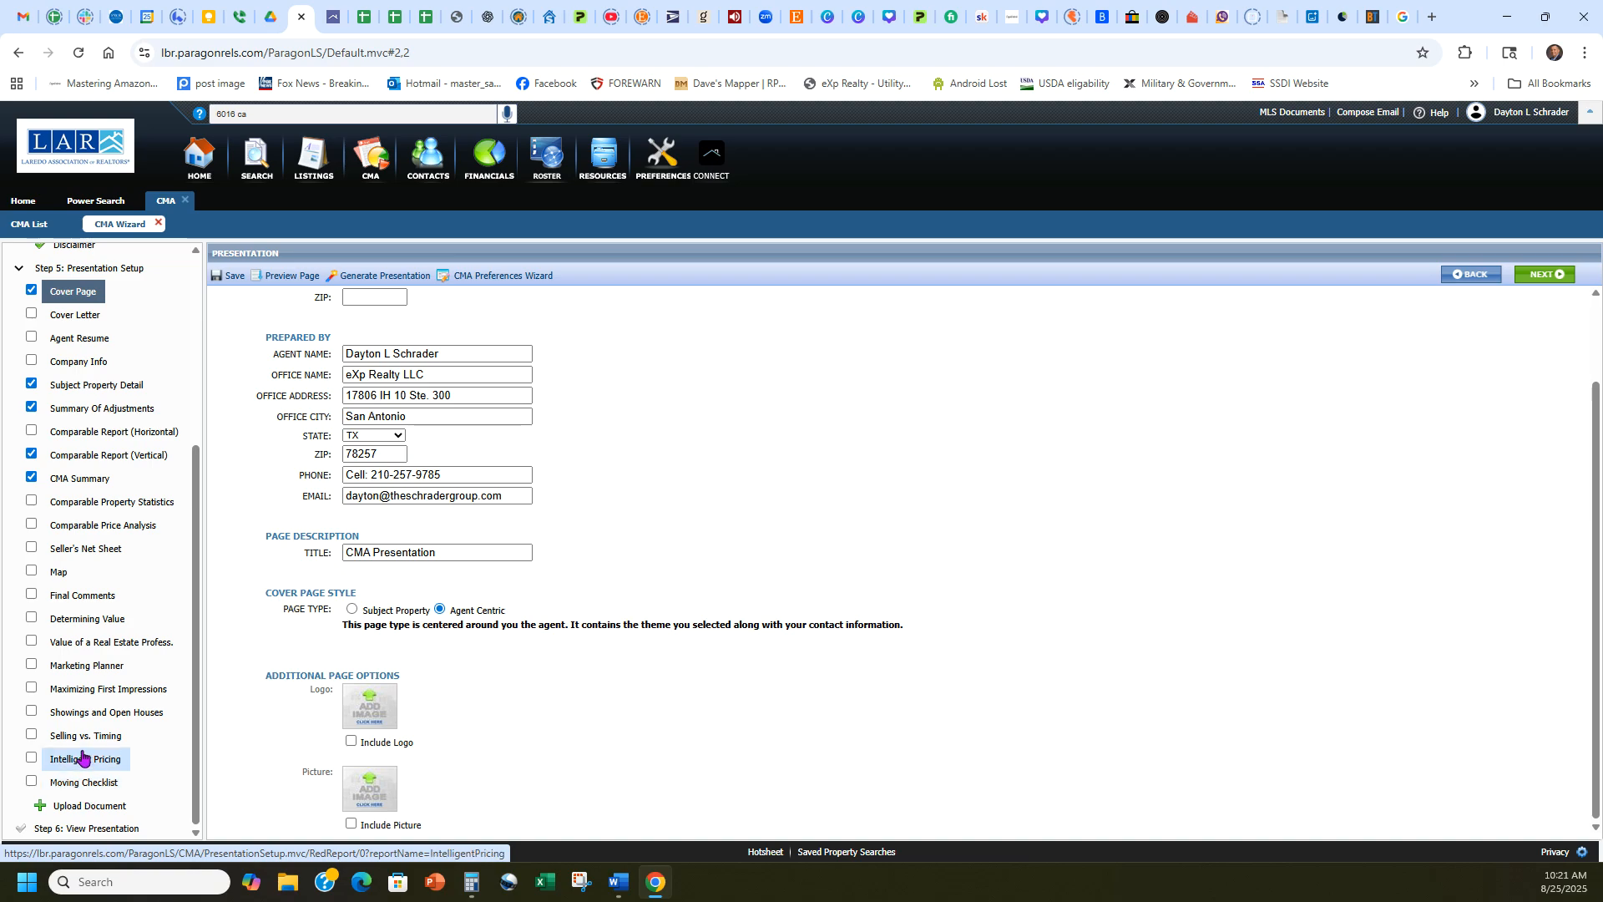
pyautogui.scroll(1, 107, 681)
pyautogui.scroll(3, 107, 678)
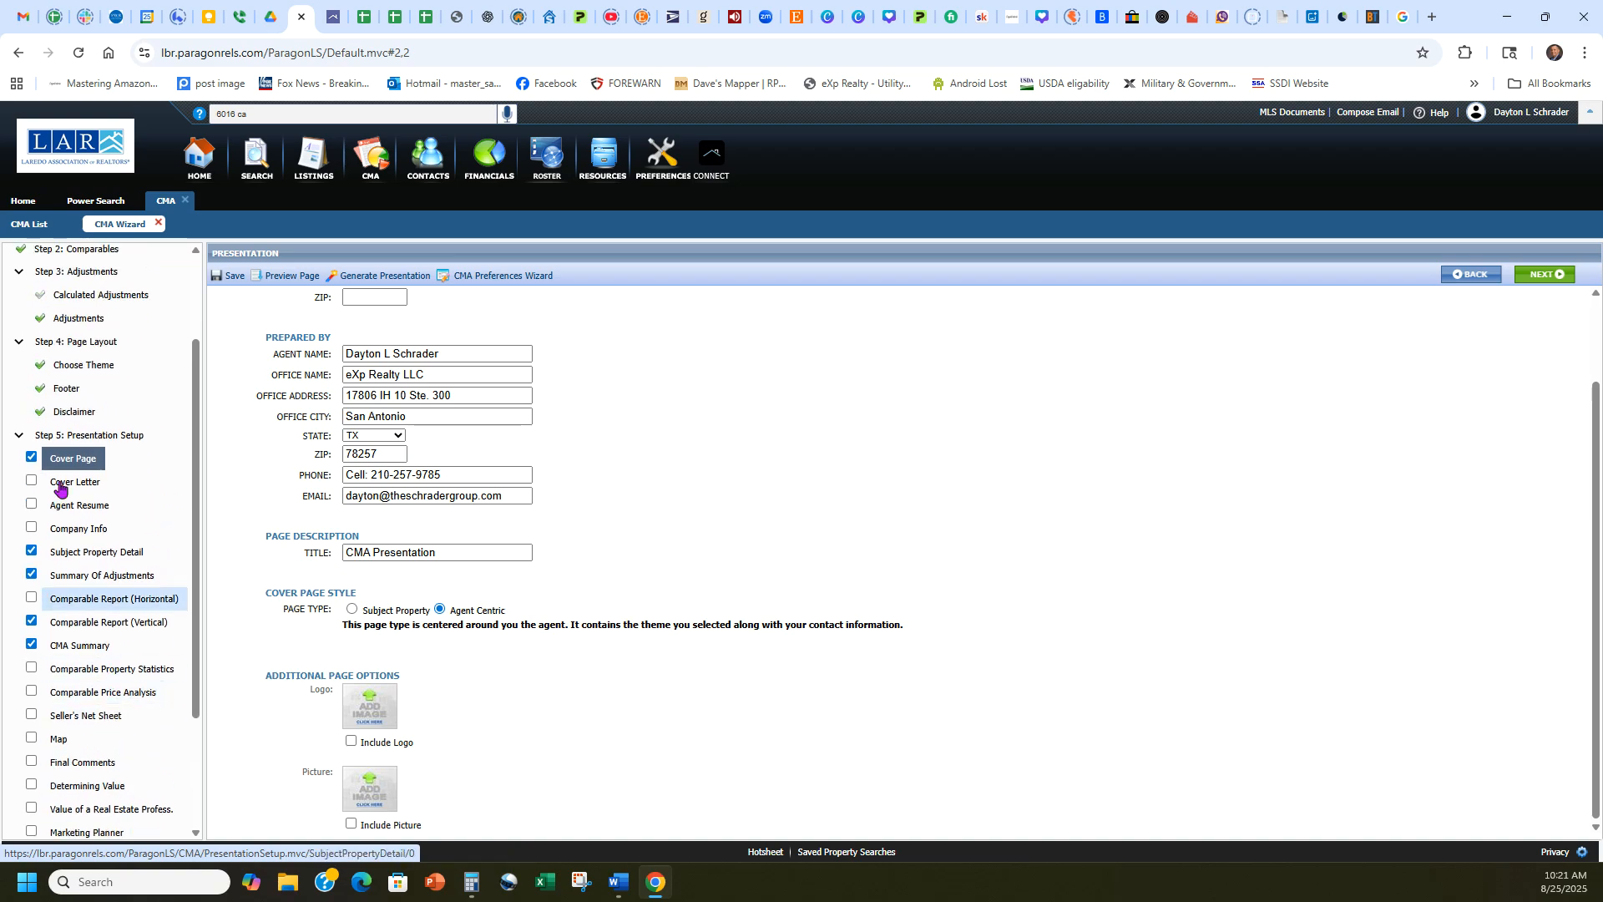
# Pass over the cover letter and agent resume pages, go to View Presentation and generate the CMA presentation.
pyautogui.click(1556, 268)
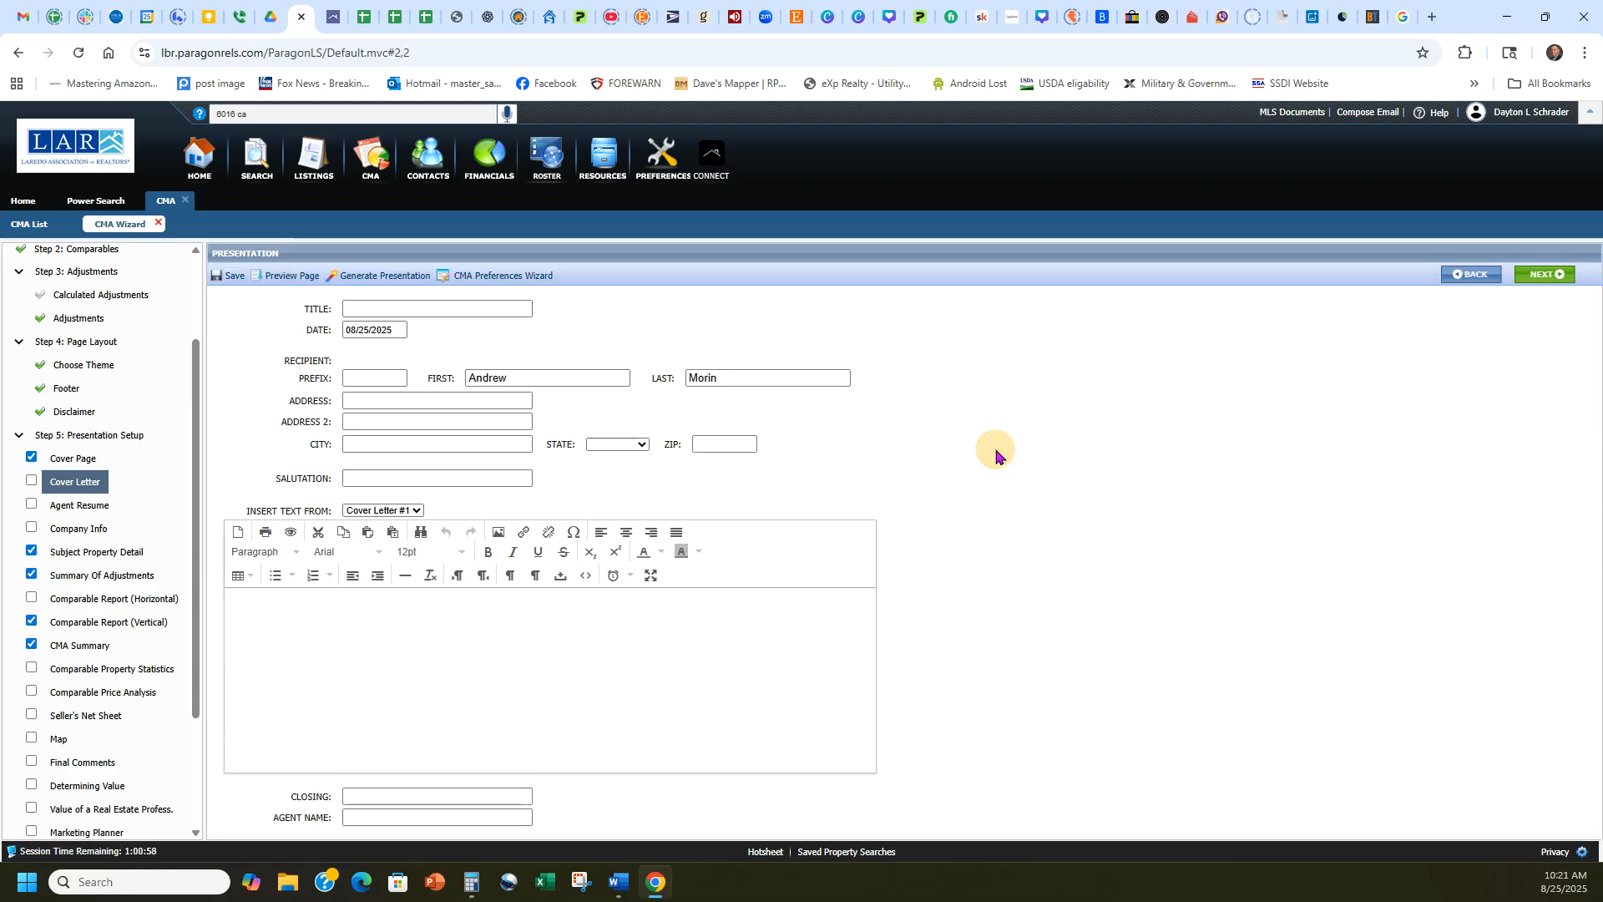
pyautogui.click(1550, 278)
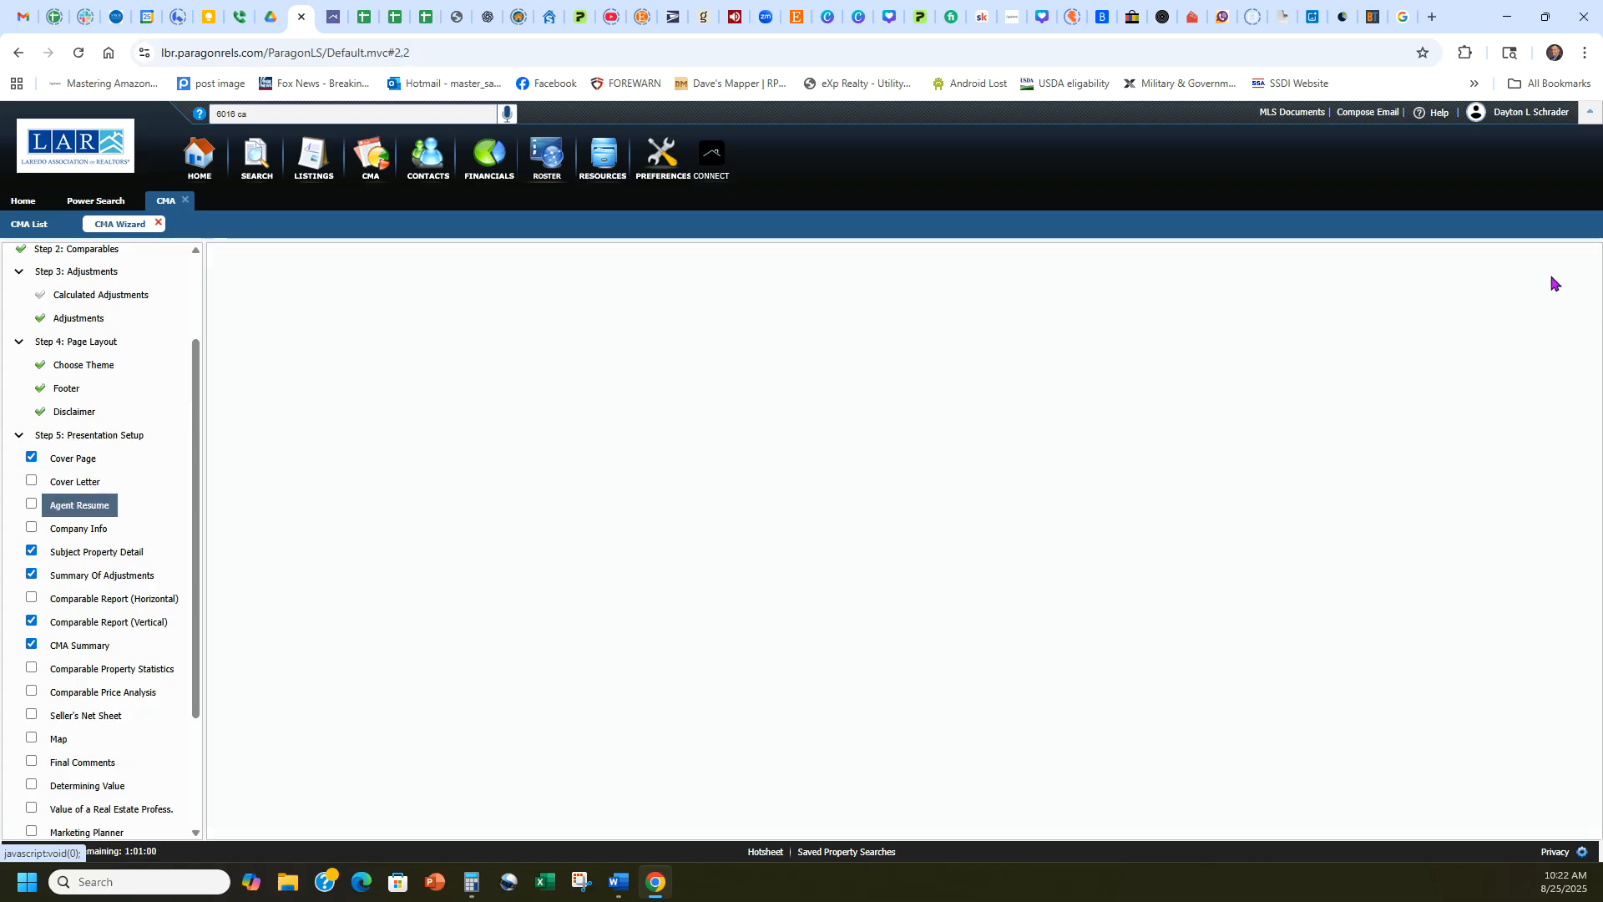
pyautogui.scroll(-2, 123, 580)
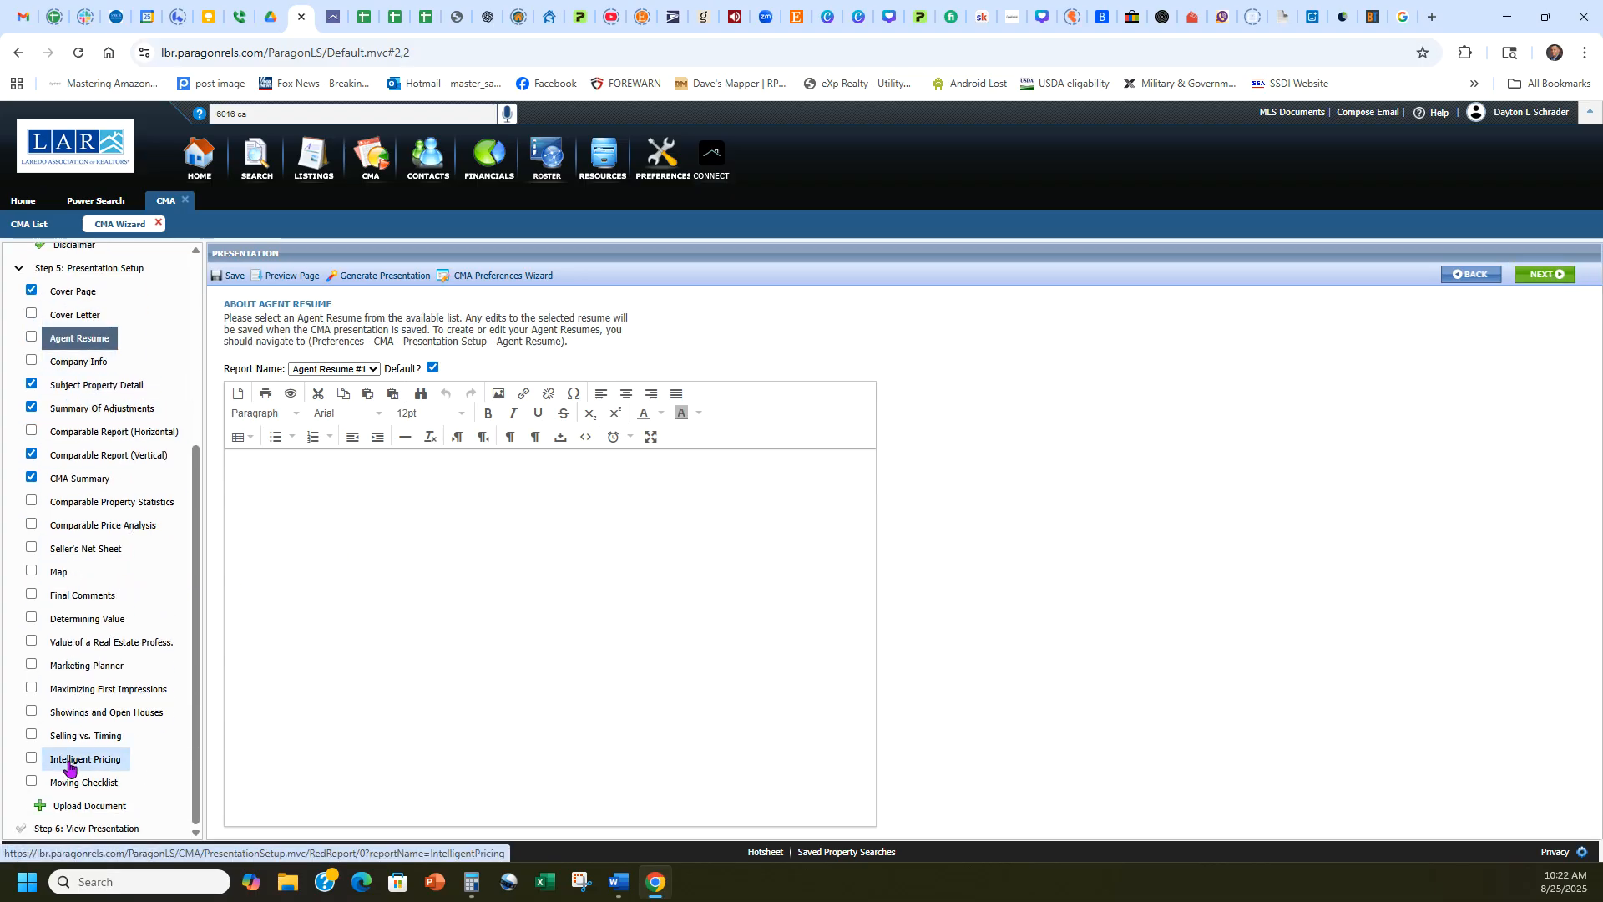
pyautogui.click(100, 829)
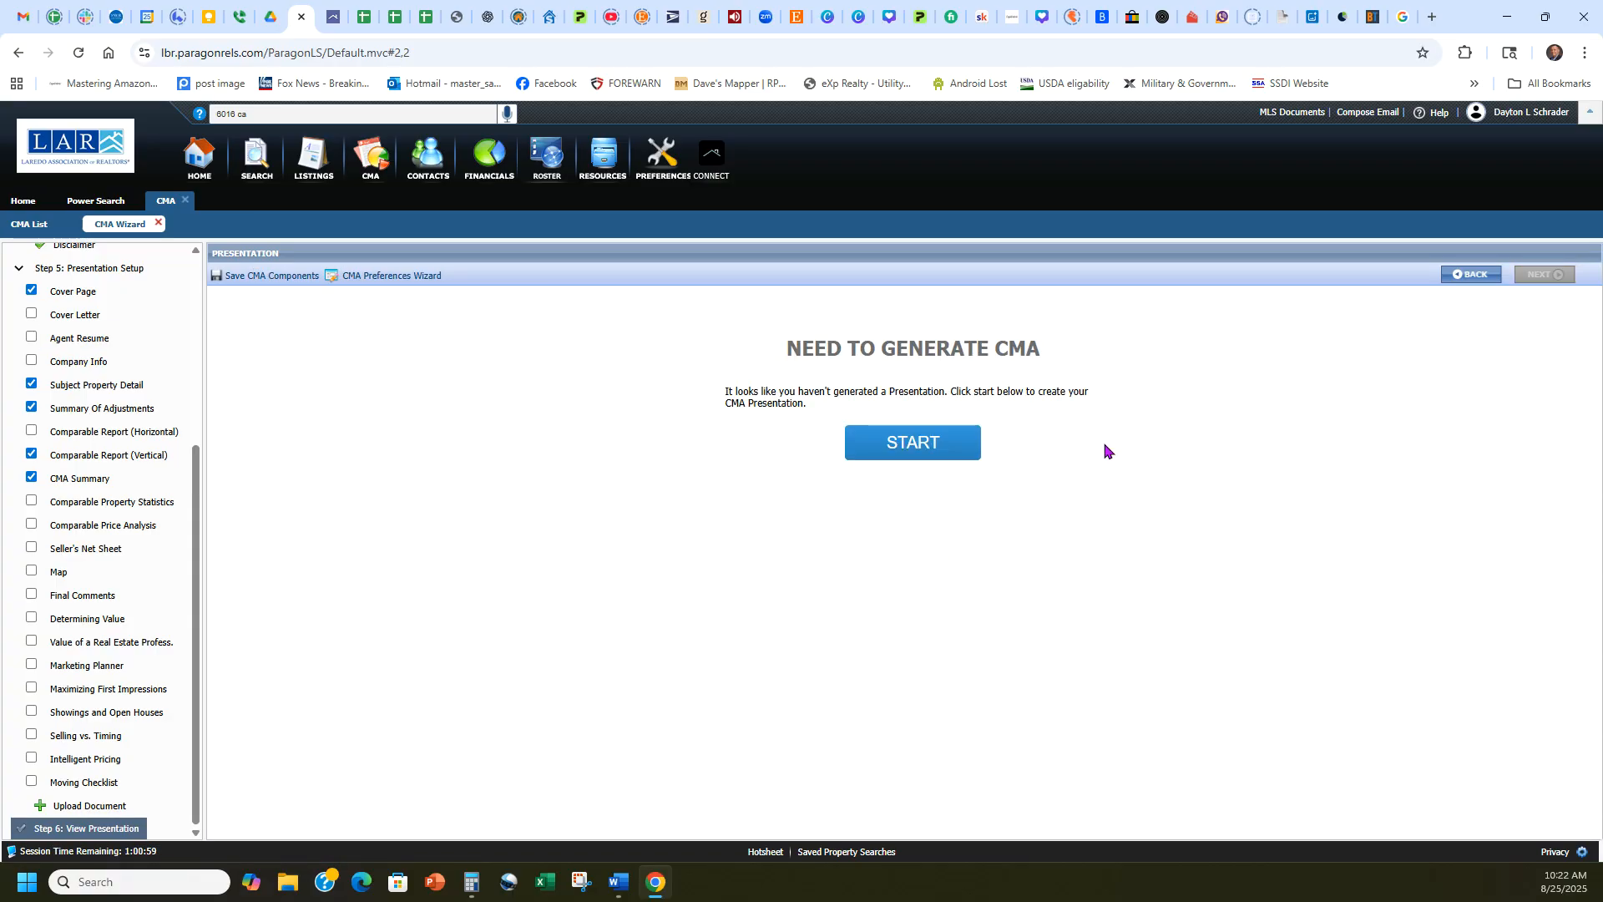
pyautogui.click(906, 450)
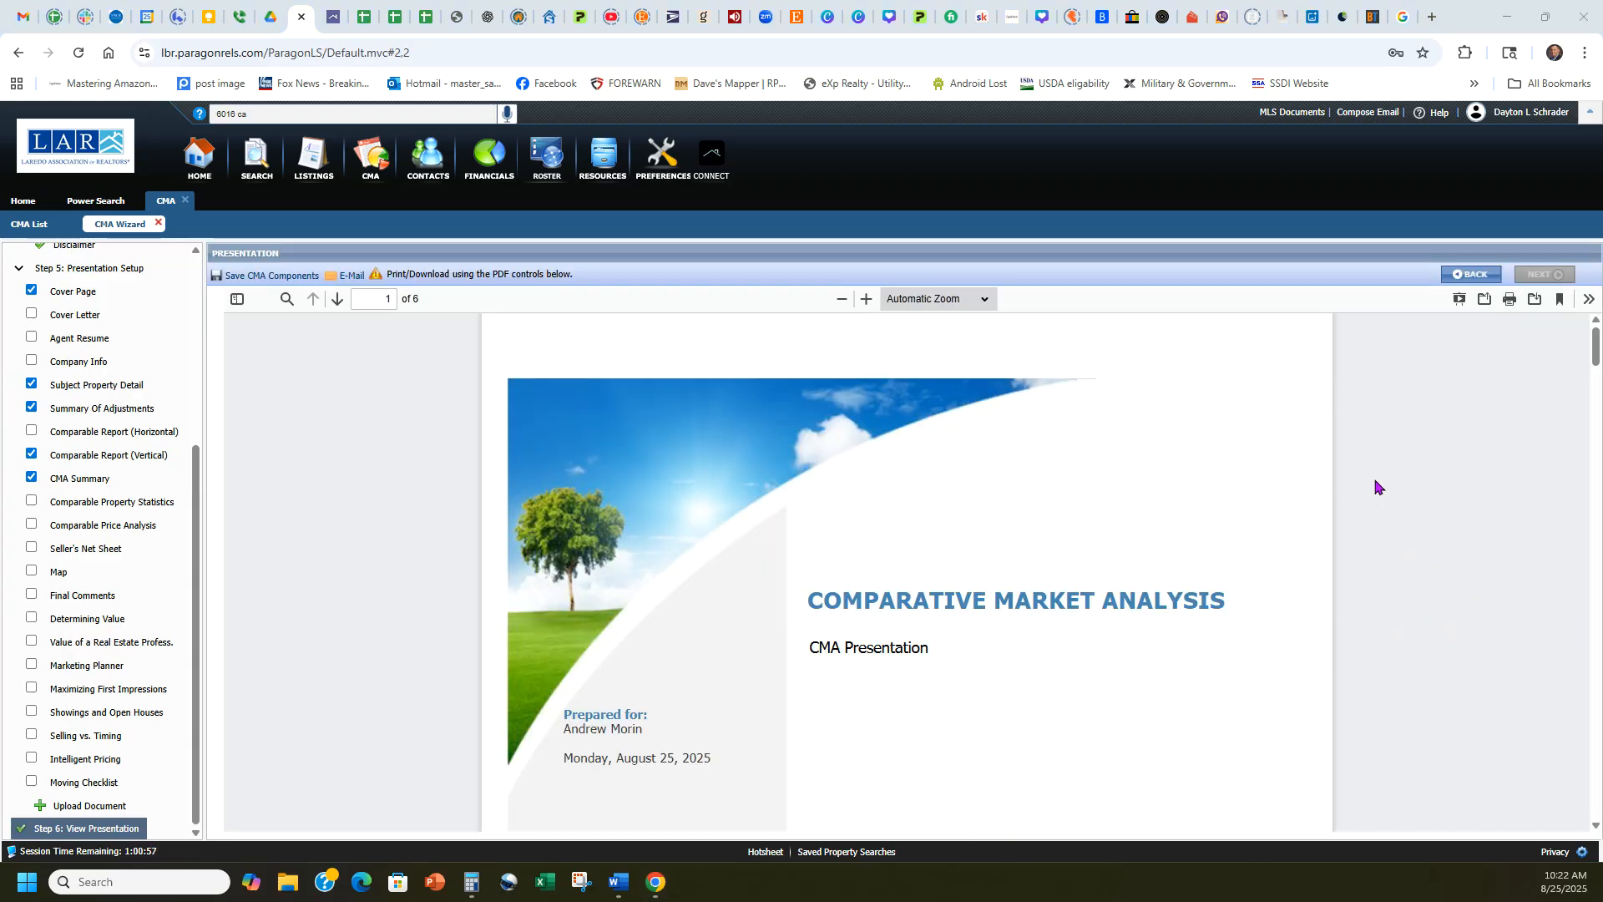
# Review the Summary of Adjustments page of the generated presentation for each comparable's adjustment and adjusted price.
pyautogui.scroll(-15, 1374, 482)
pyautogui.scroll(-10, 1362, 477)
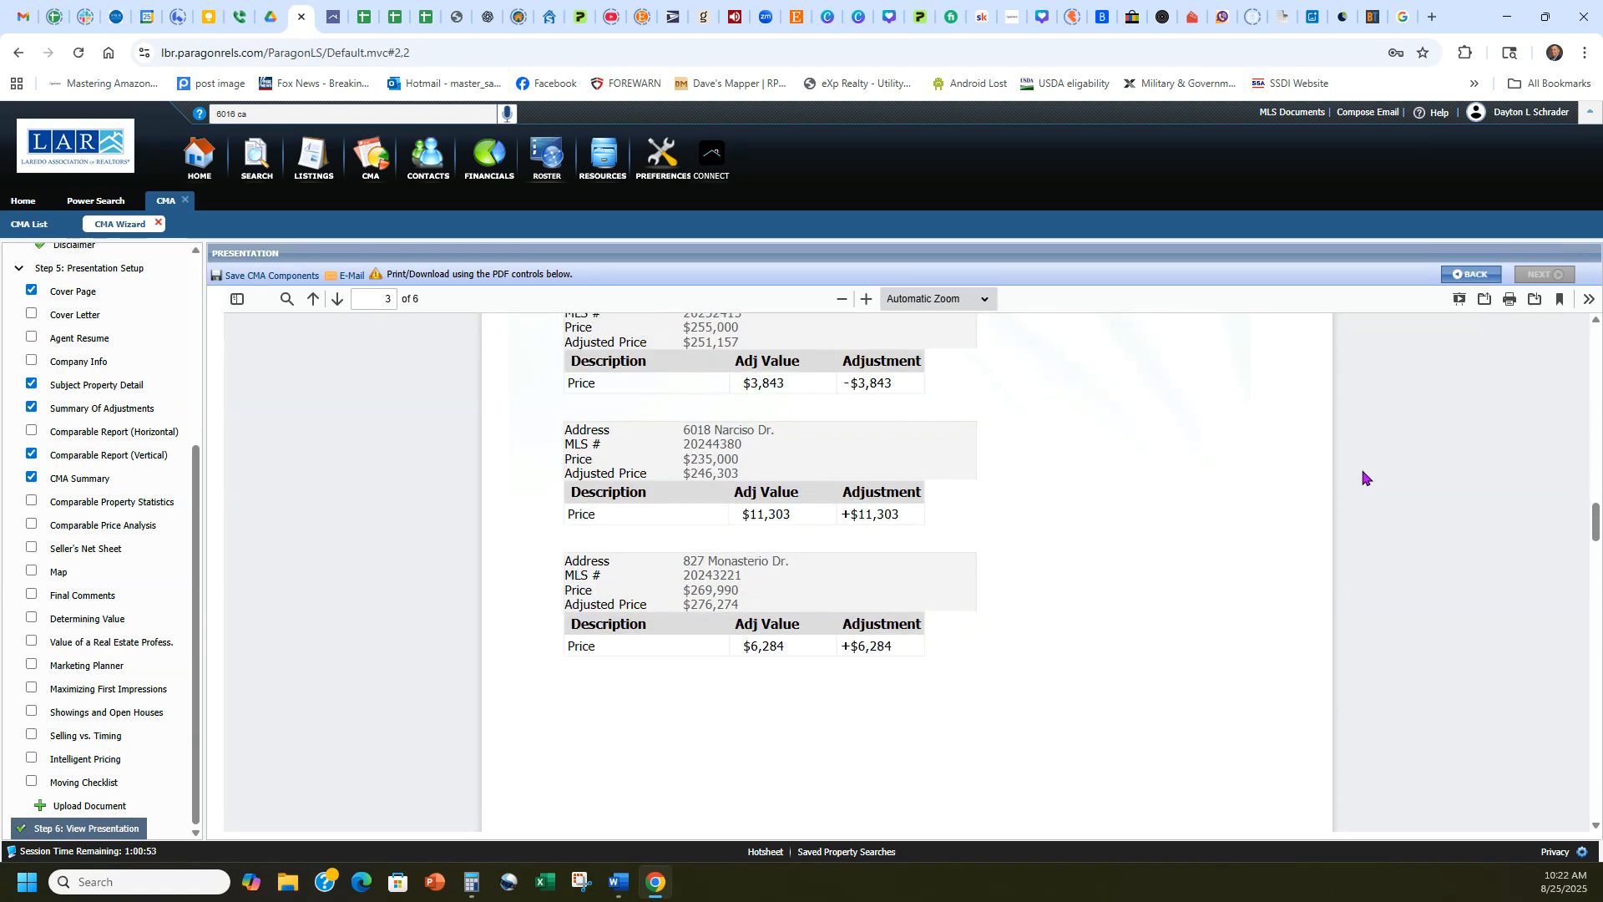
pyautogui.scroll(3, 1362, 478)
pyautogui.scroll(-1, 869, 612)
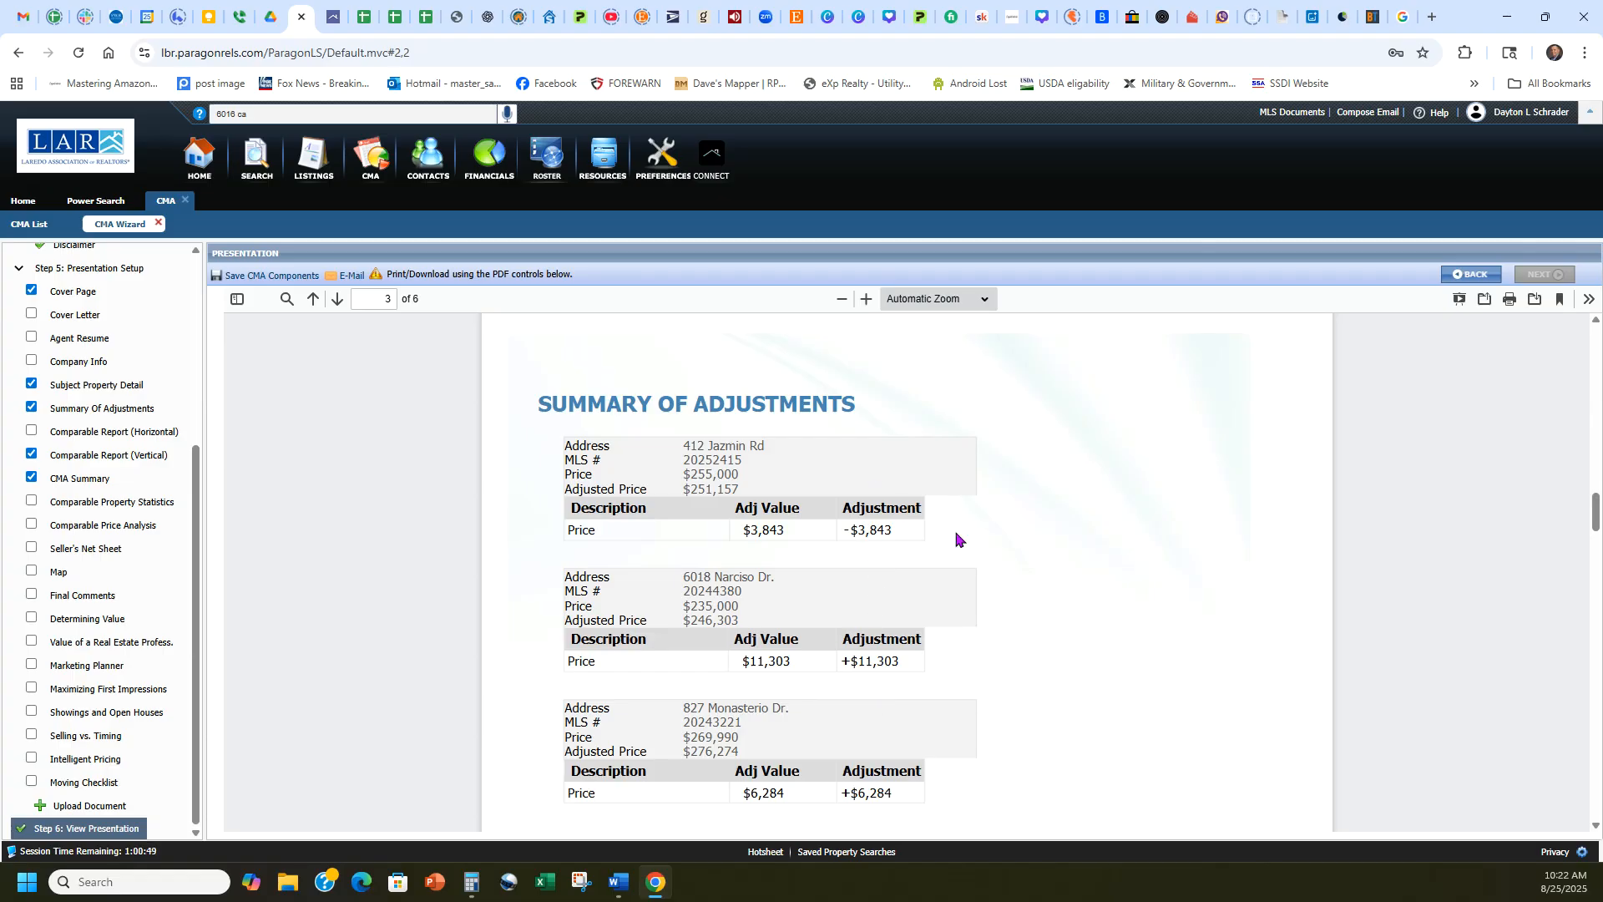
pyautogui.scroll(-5, 1170, 529)
pyautogui.scroll(4, 1174, 523)
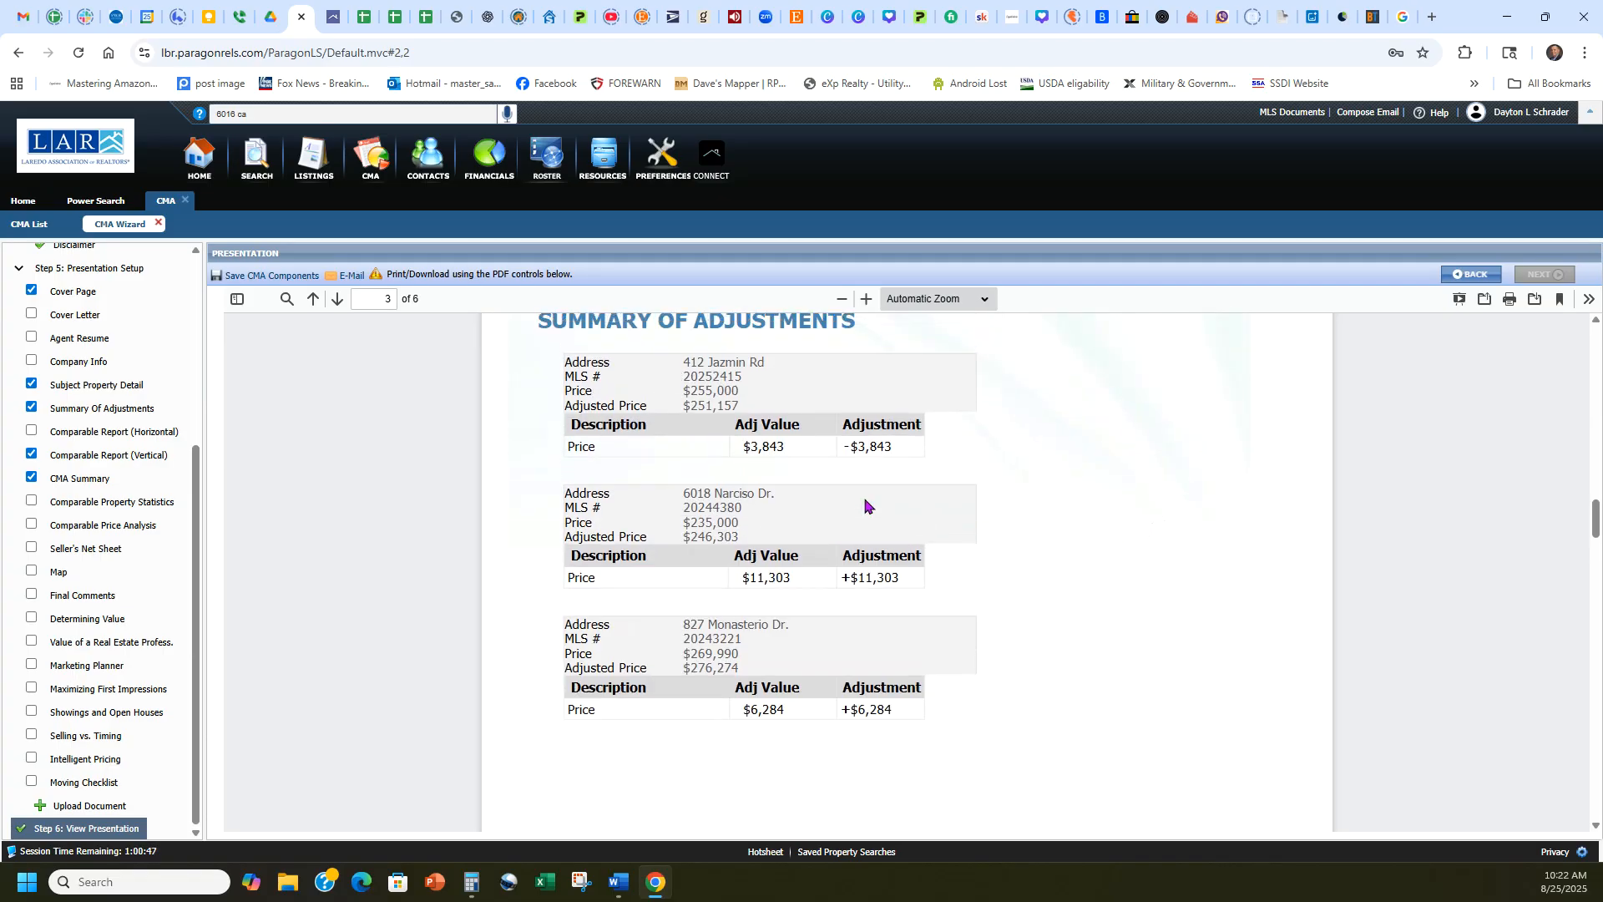
pyautogui.scroll(-10, 1152, 523)
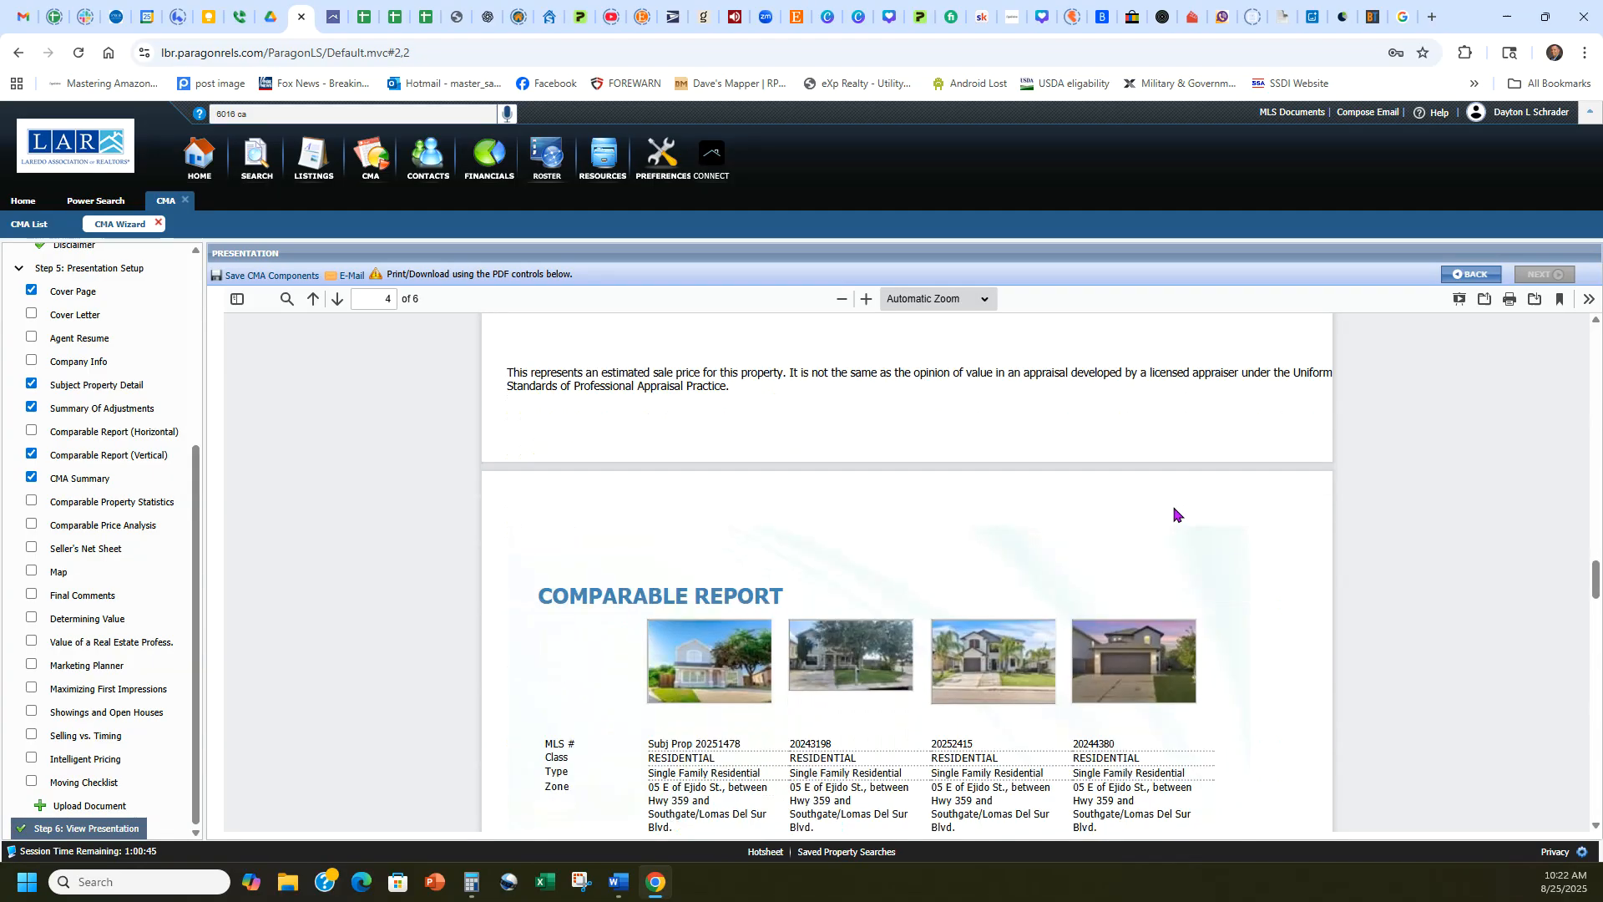
# Examine the Comparable Report and the CMA Summary Report, comparing the price statistics, average list price and price per square foot.
pyautogui.scroll(-15, 1203, 508)
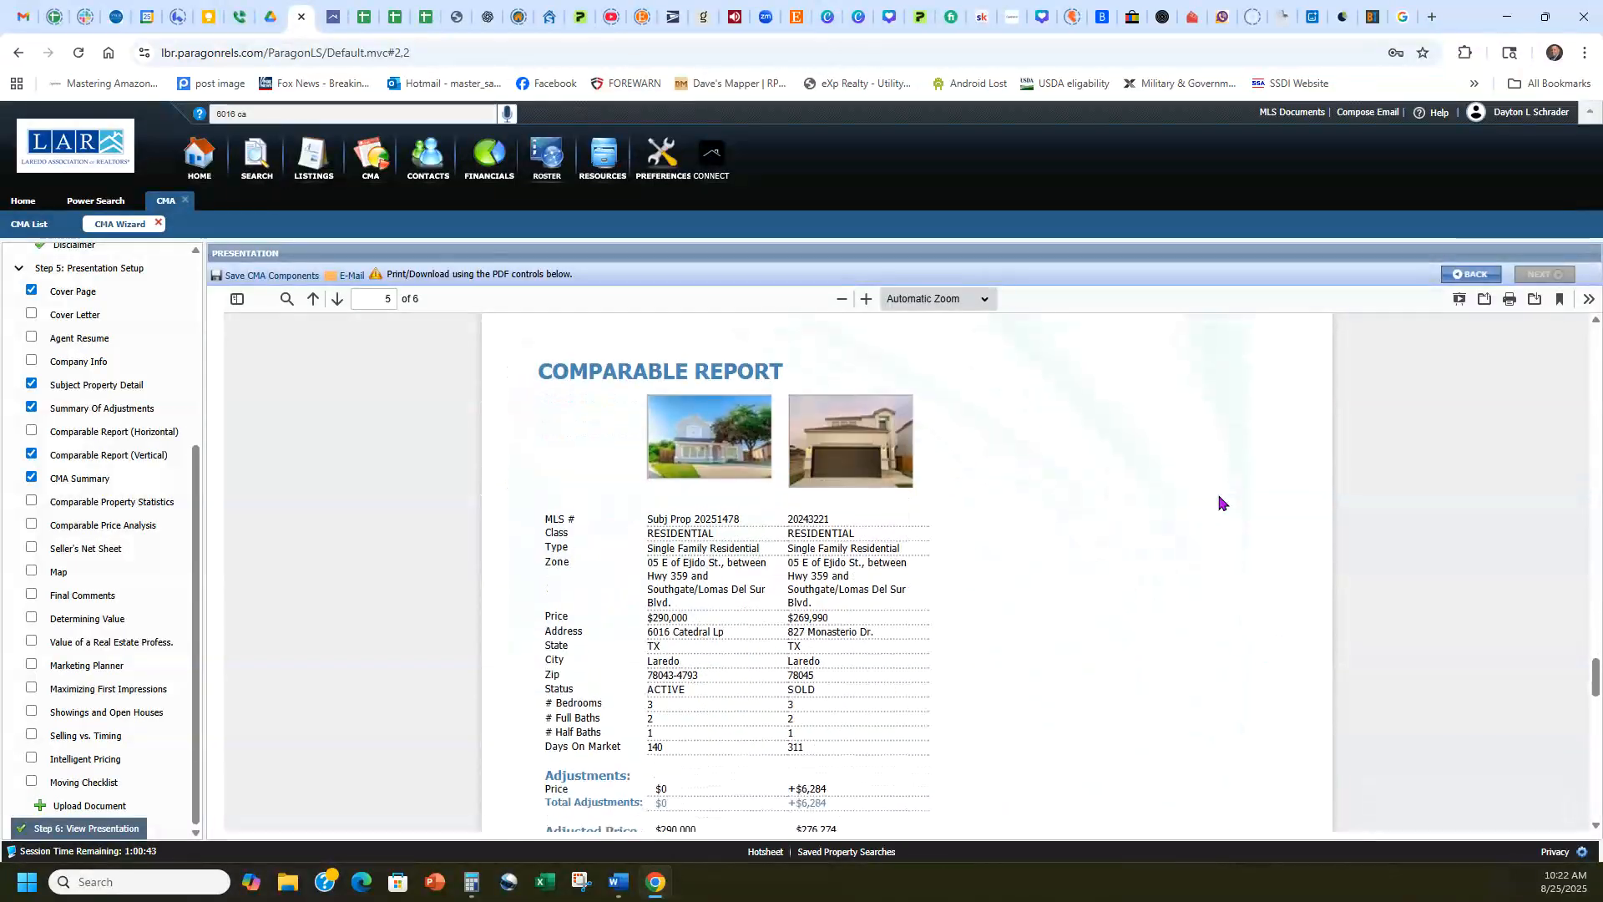
pyautogui.scroll(-4, 1219, 501)
pyautogui.scroll(-6, 1219, 501)
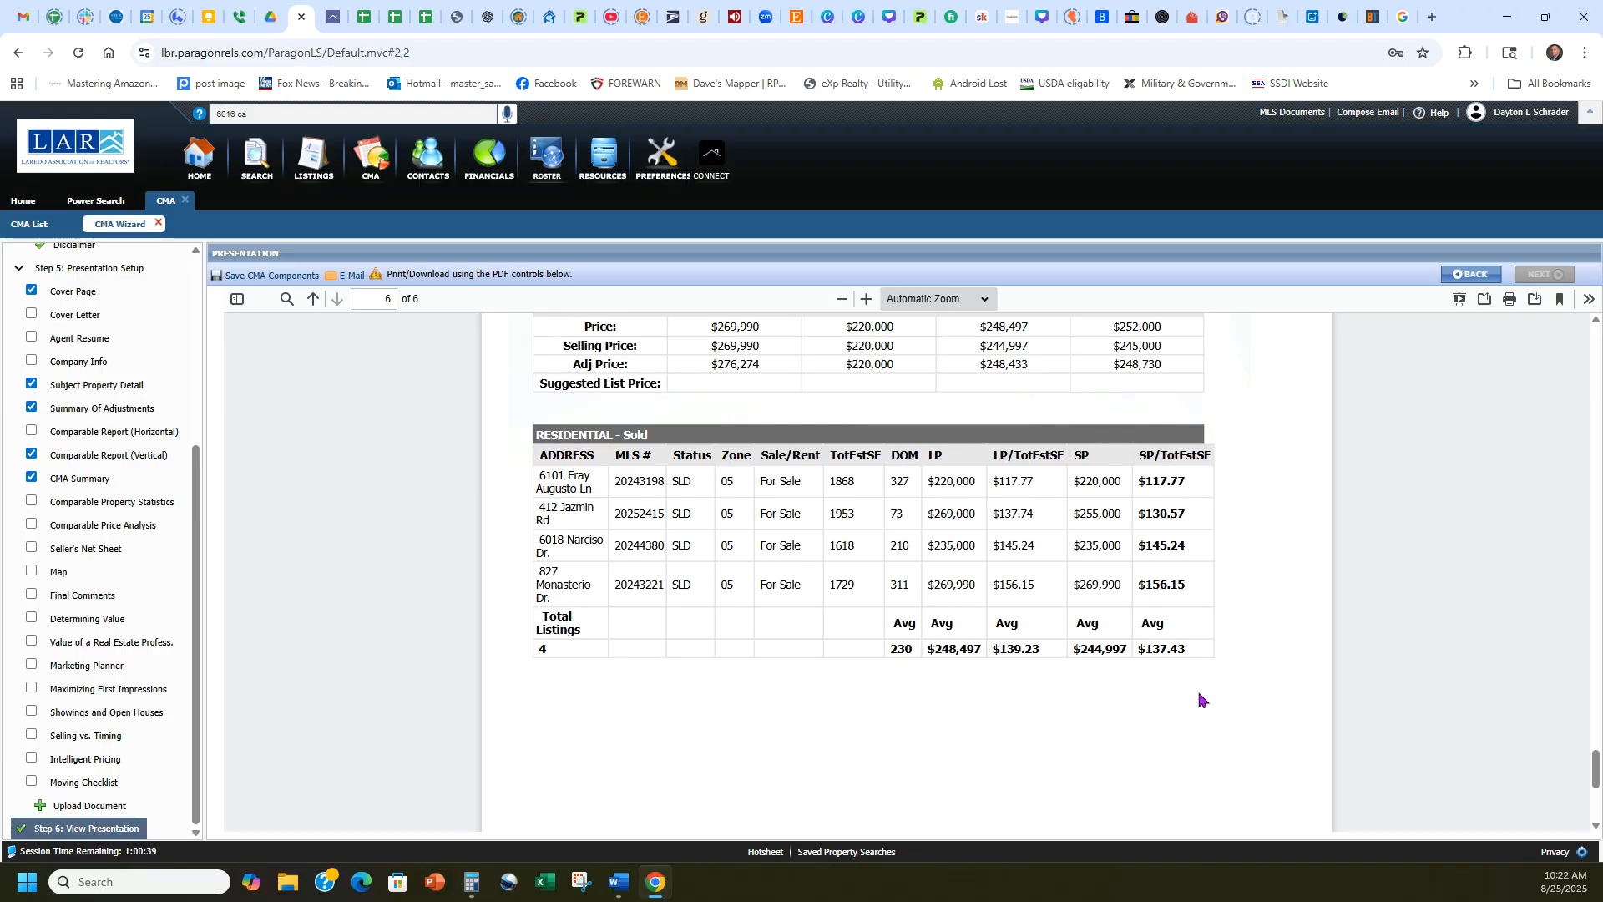
pyautogui.scroll(-5, 1284, 590)
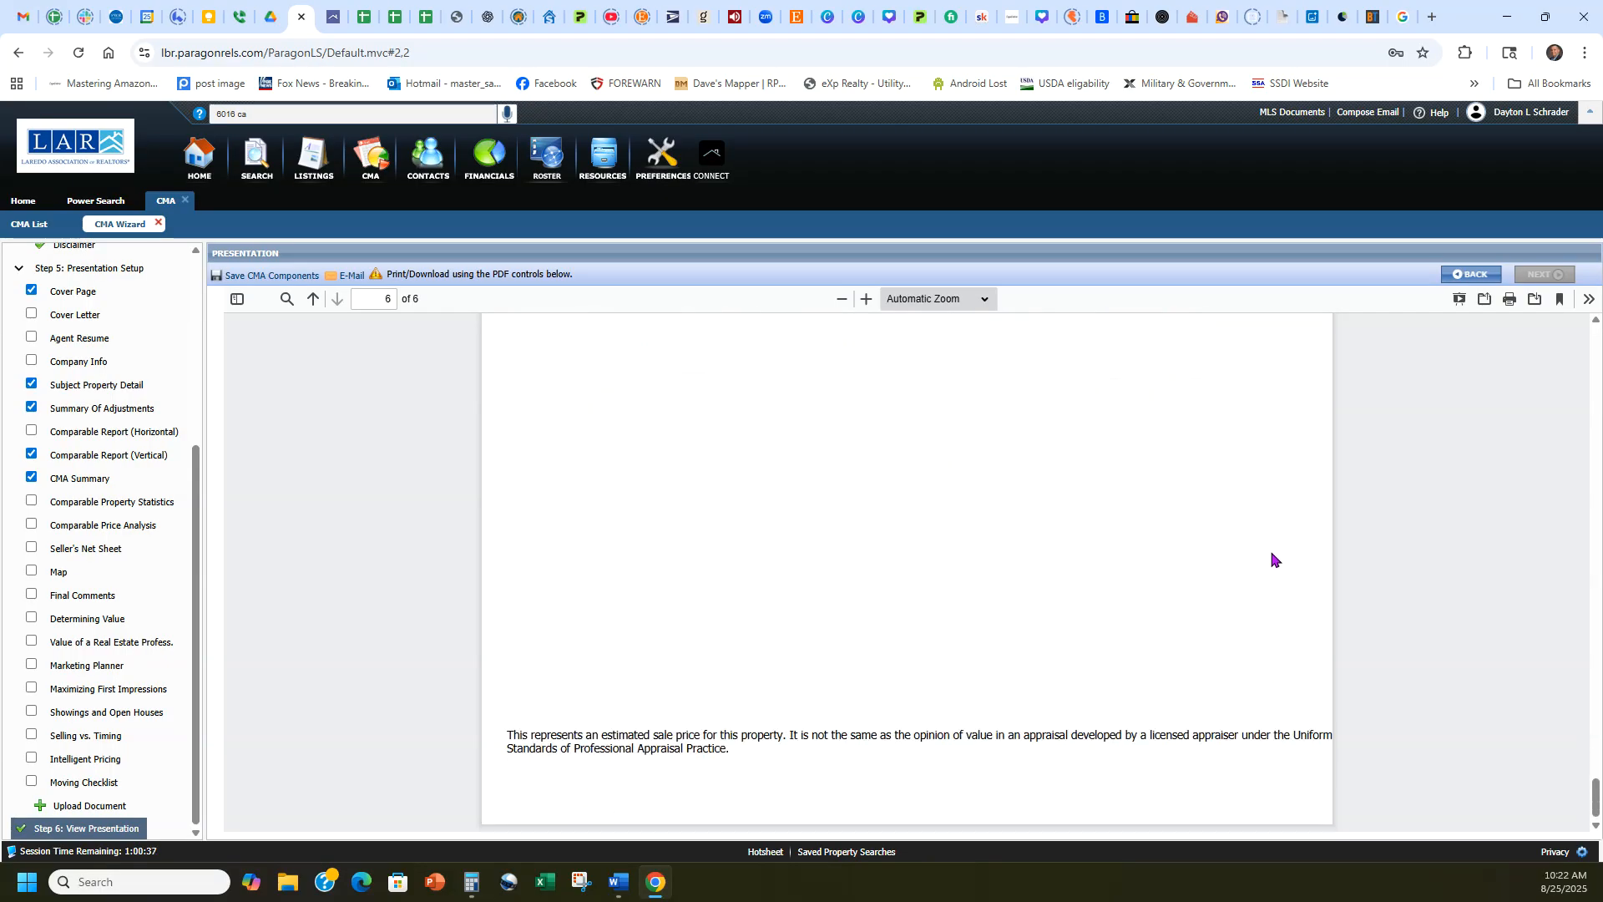
pyautogui.scroll(5, 1310, 585)
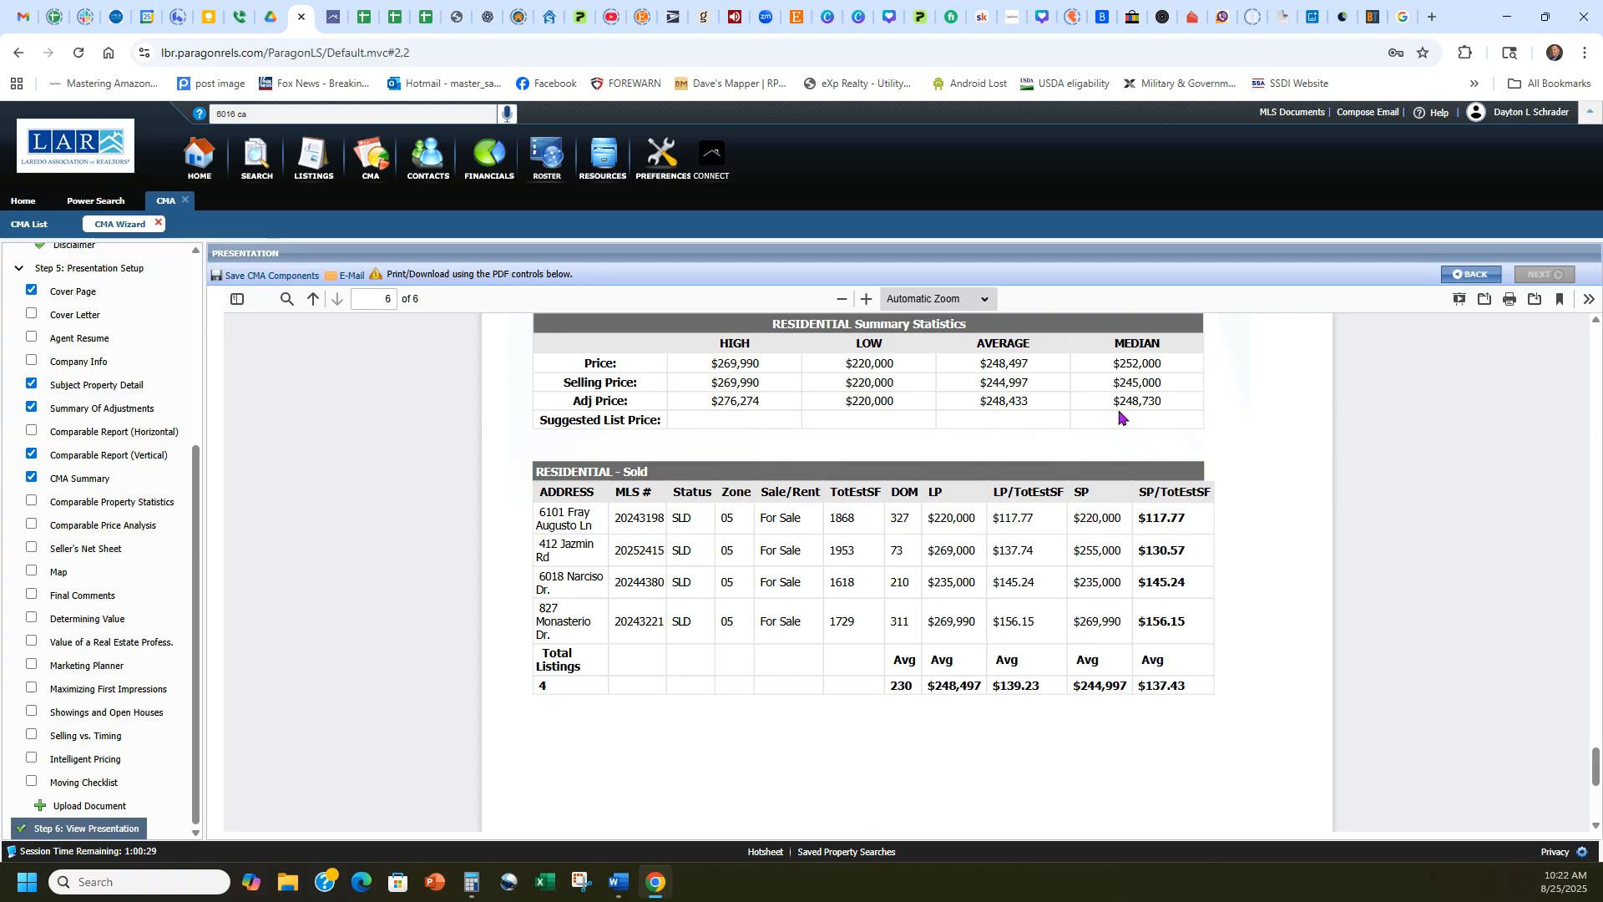
pyautogui.scroll(2, 1173, 486)
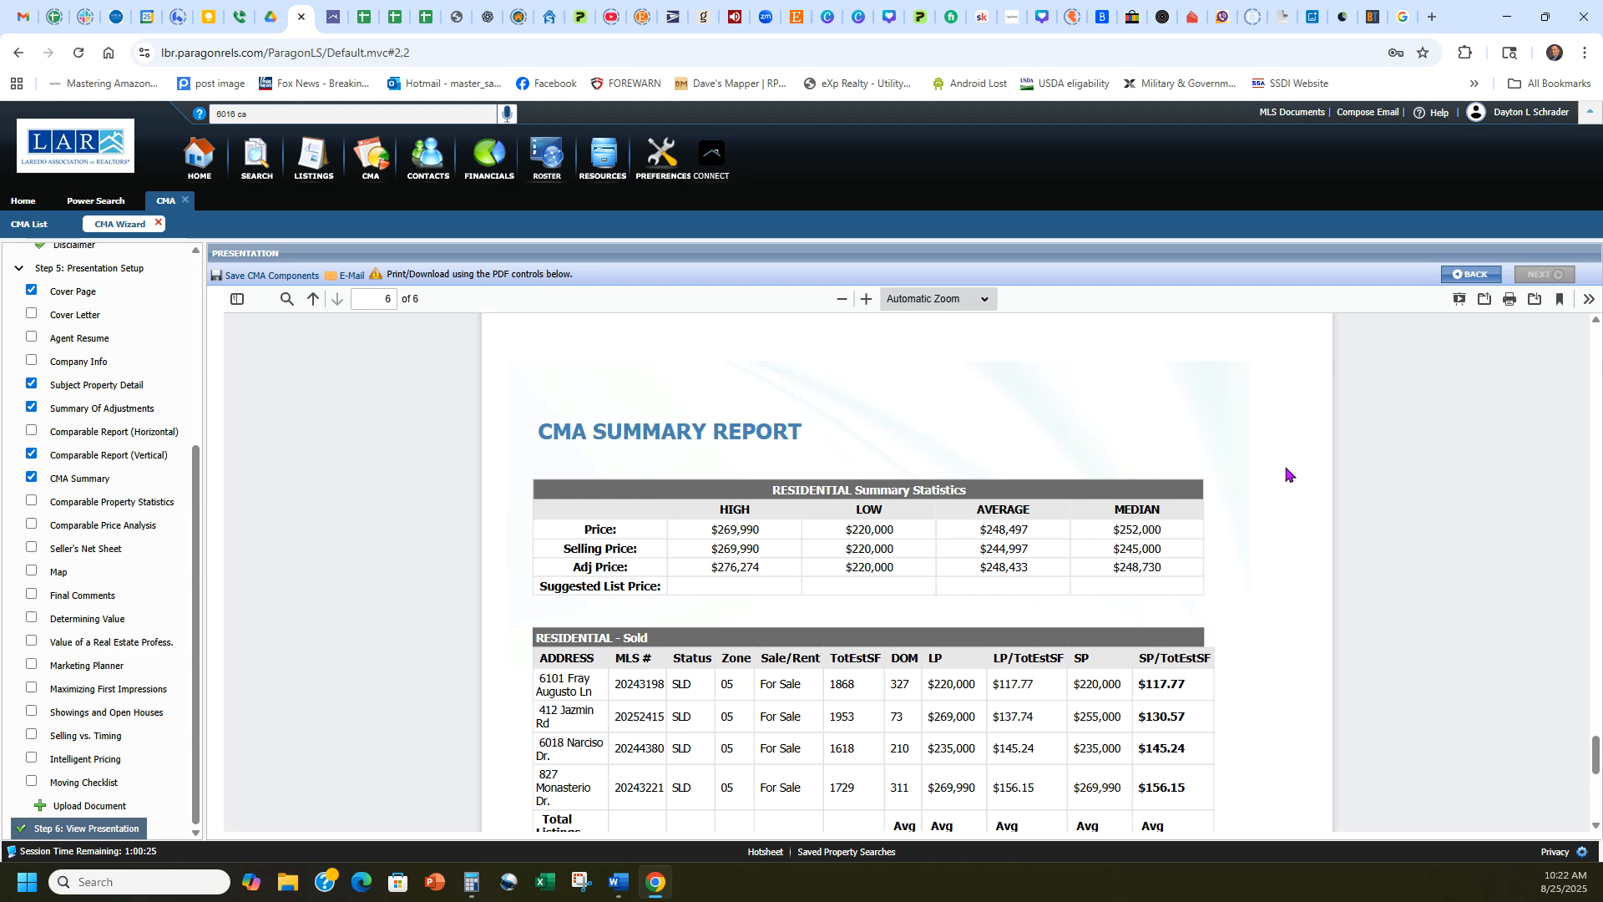
pyautogui.scroll(-1, 1290, 484)
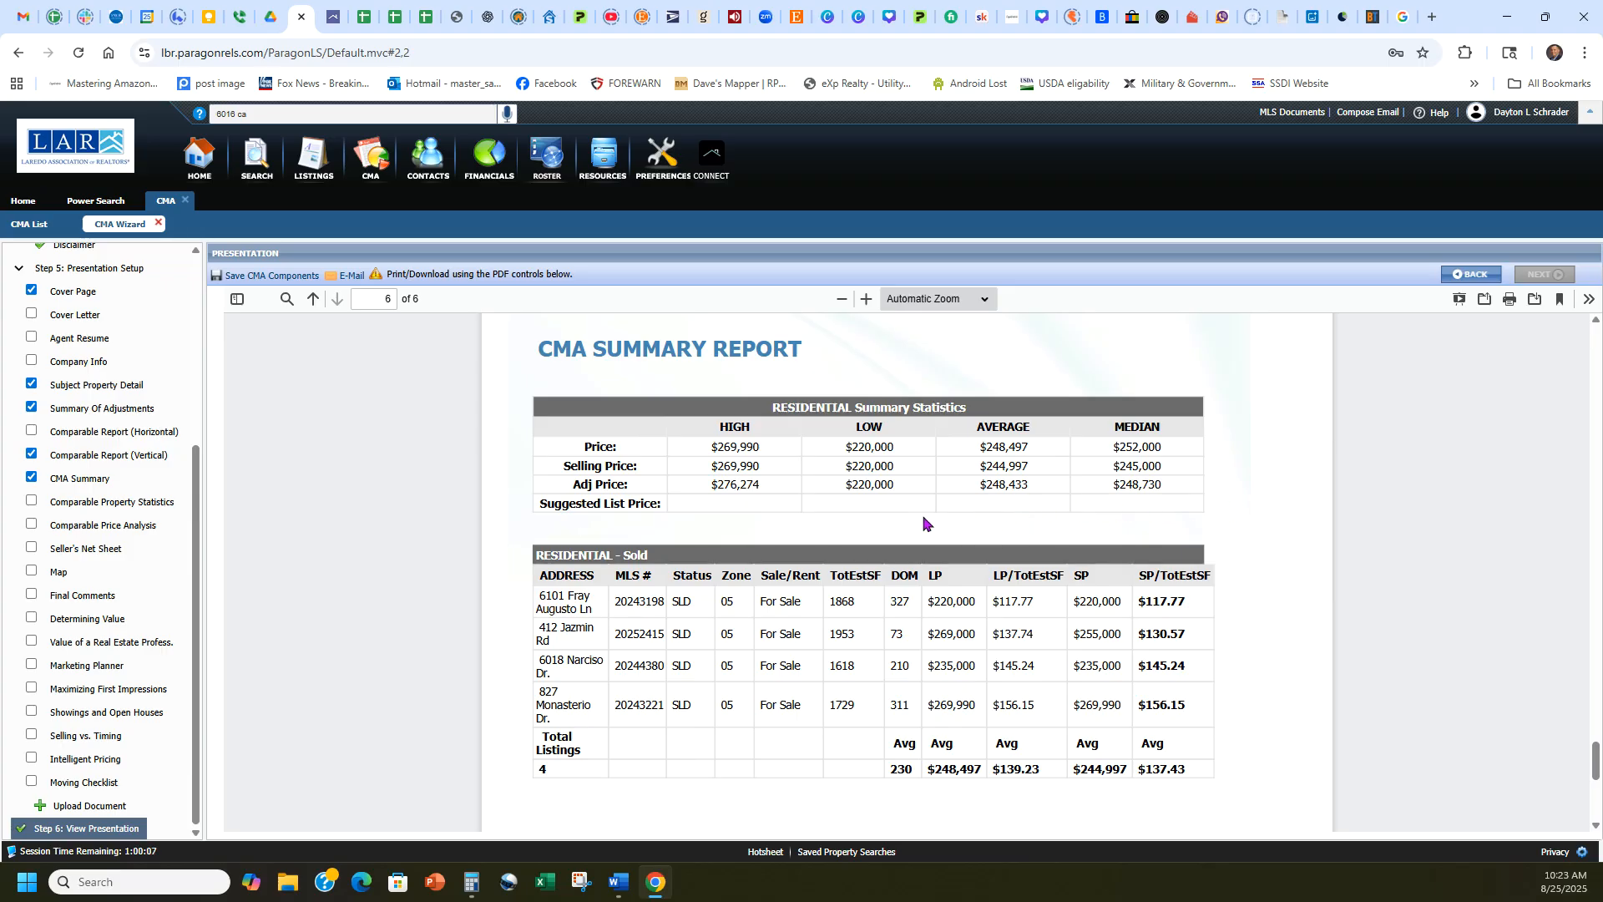
pyautogui.moveTo(984, 770); pyautogui.dragTo(934, 770)
pyautogui.click(949, 800)
pyautogui.scroll(-2, 952, 789)
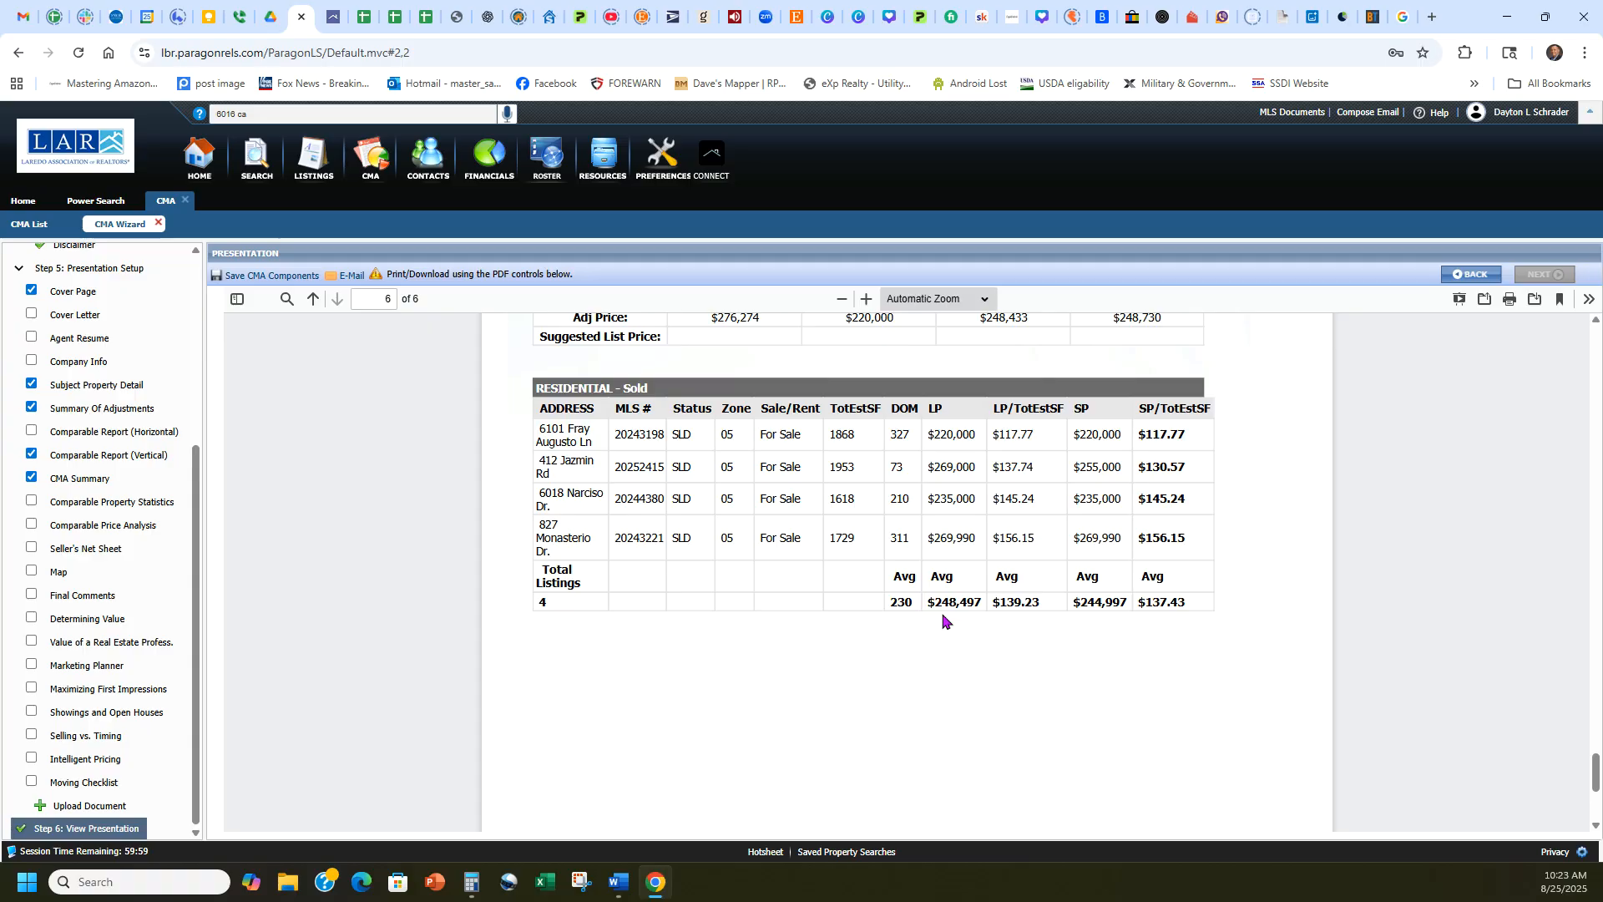
pyautogui.scroll(2, 1277, 690)
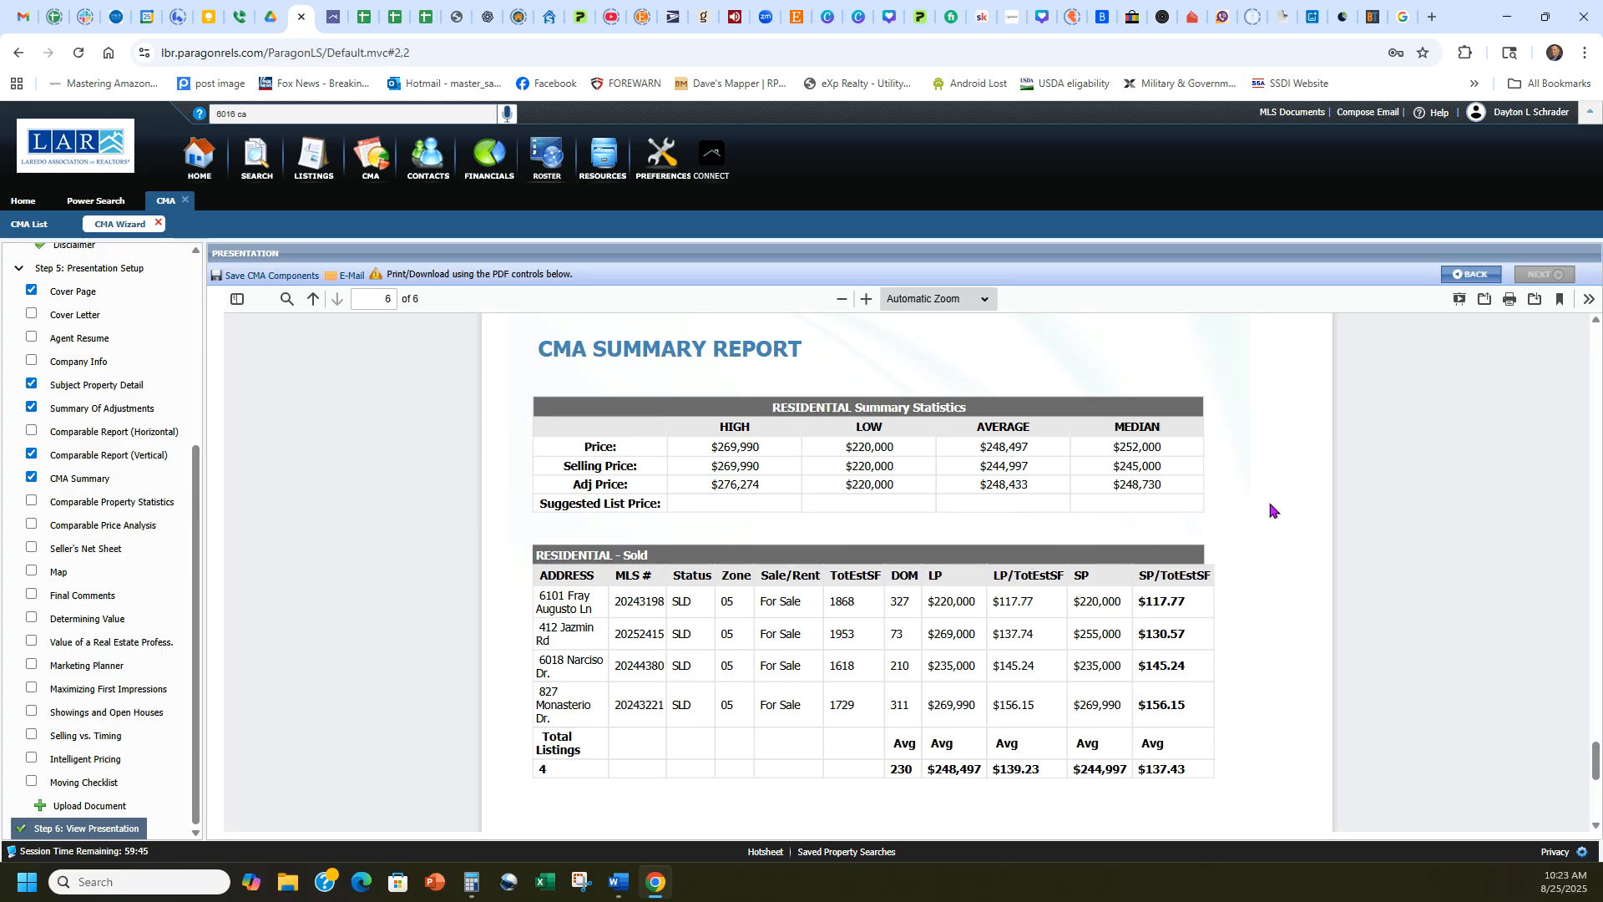
# Switch to the Paragon Connect CMA report and check its suggested price for the subject property.
pyautogui.click(333, 17)
pyautogui.scroll(5, 1330, 547)
pyautogui.scroll(10, 1331, 547)
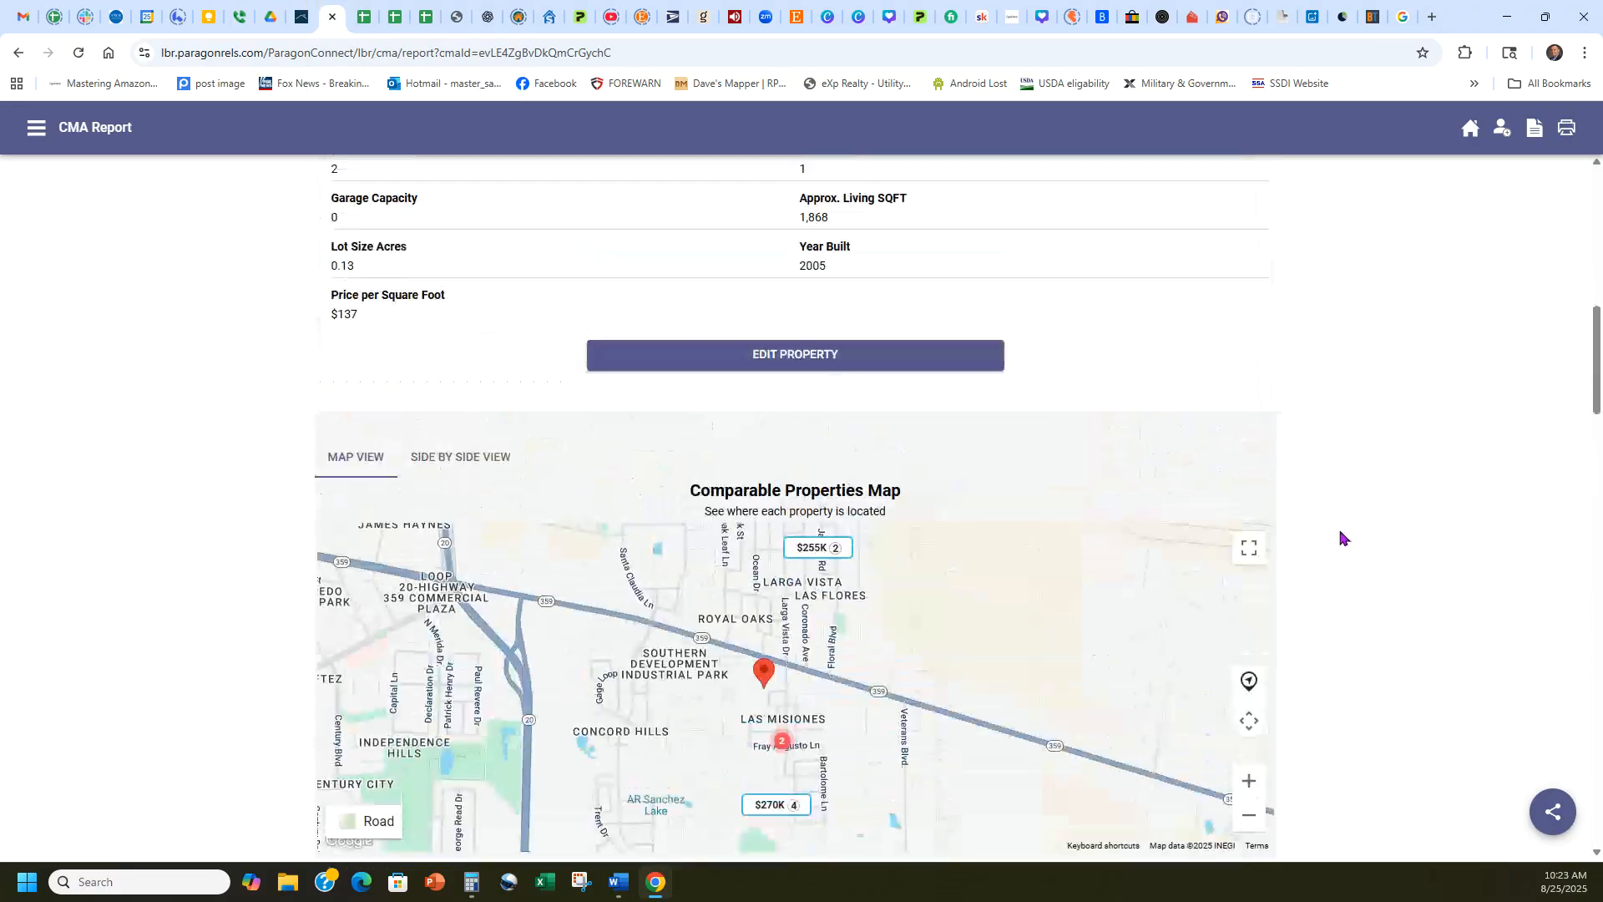
pyautogui.scroll(4, 1336, 517)
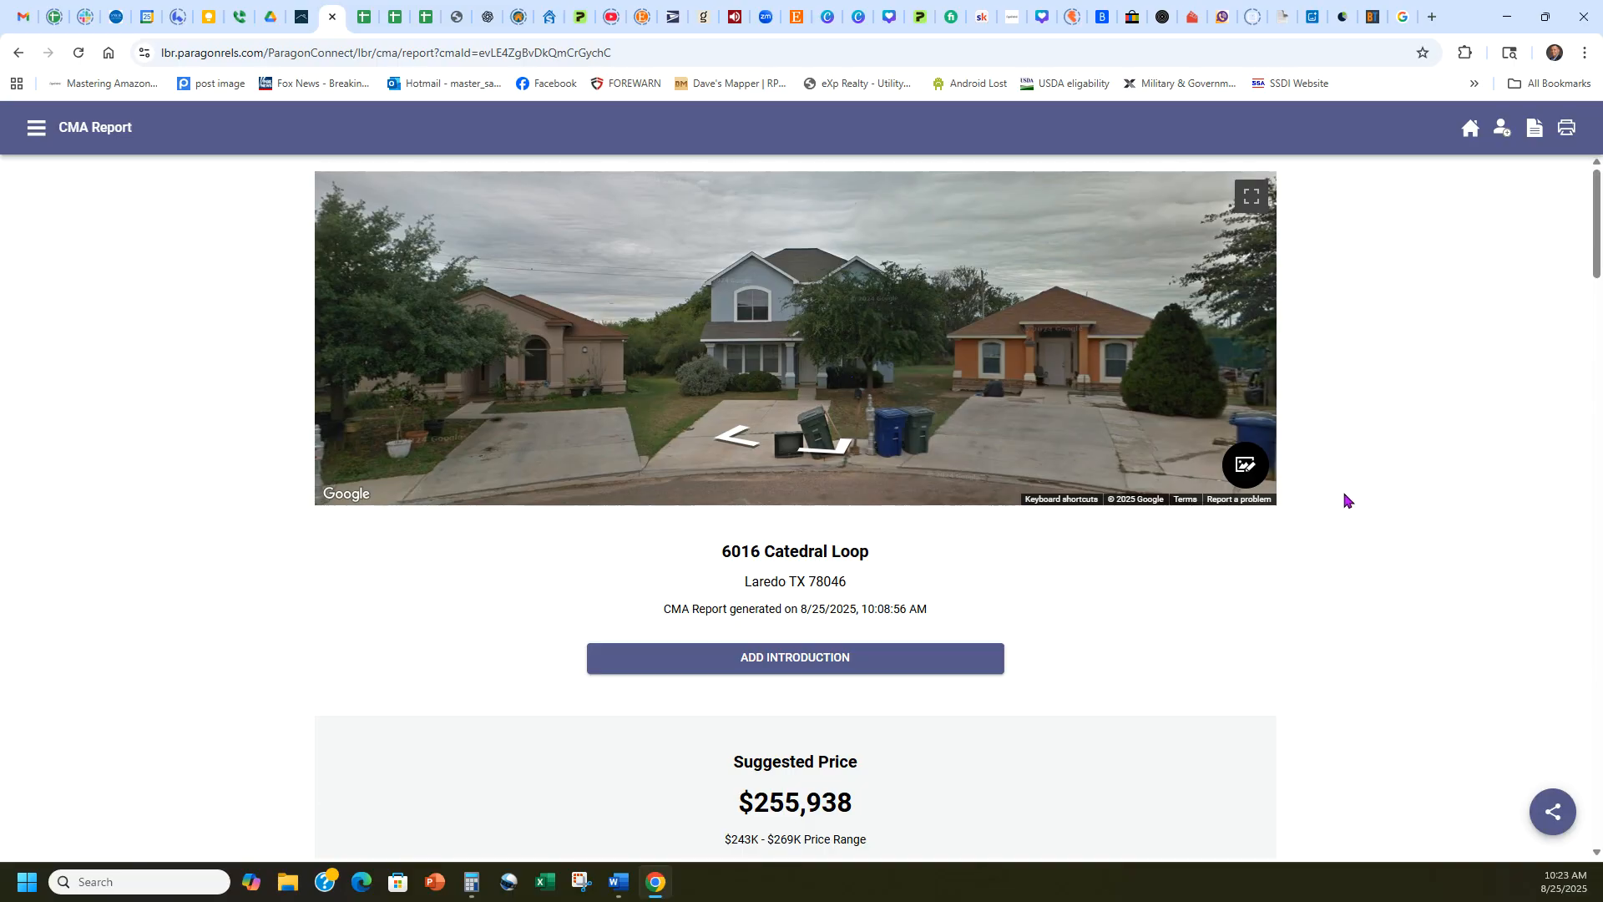
pyautogui.scroll(-3, 1013, 637)
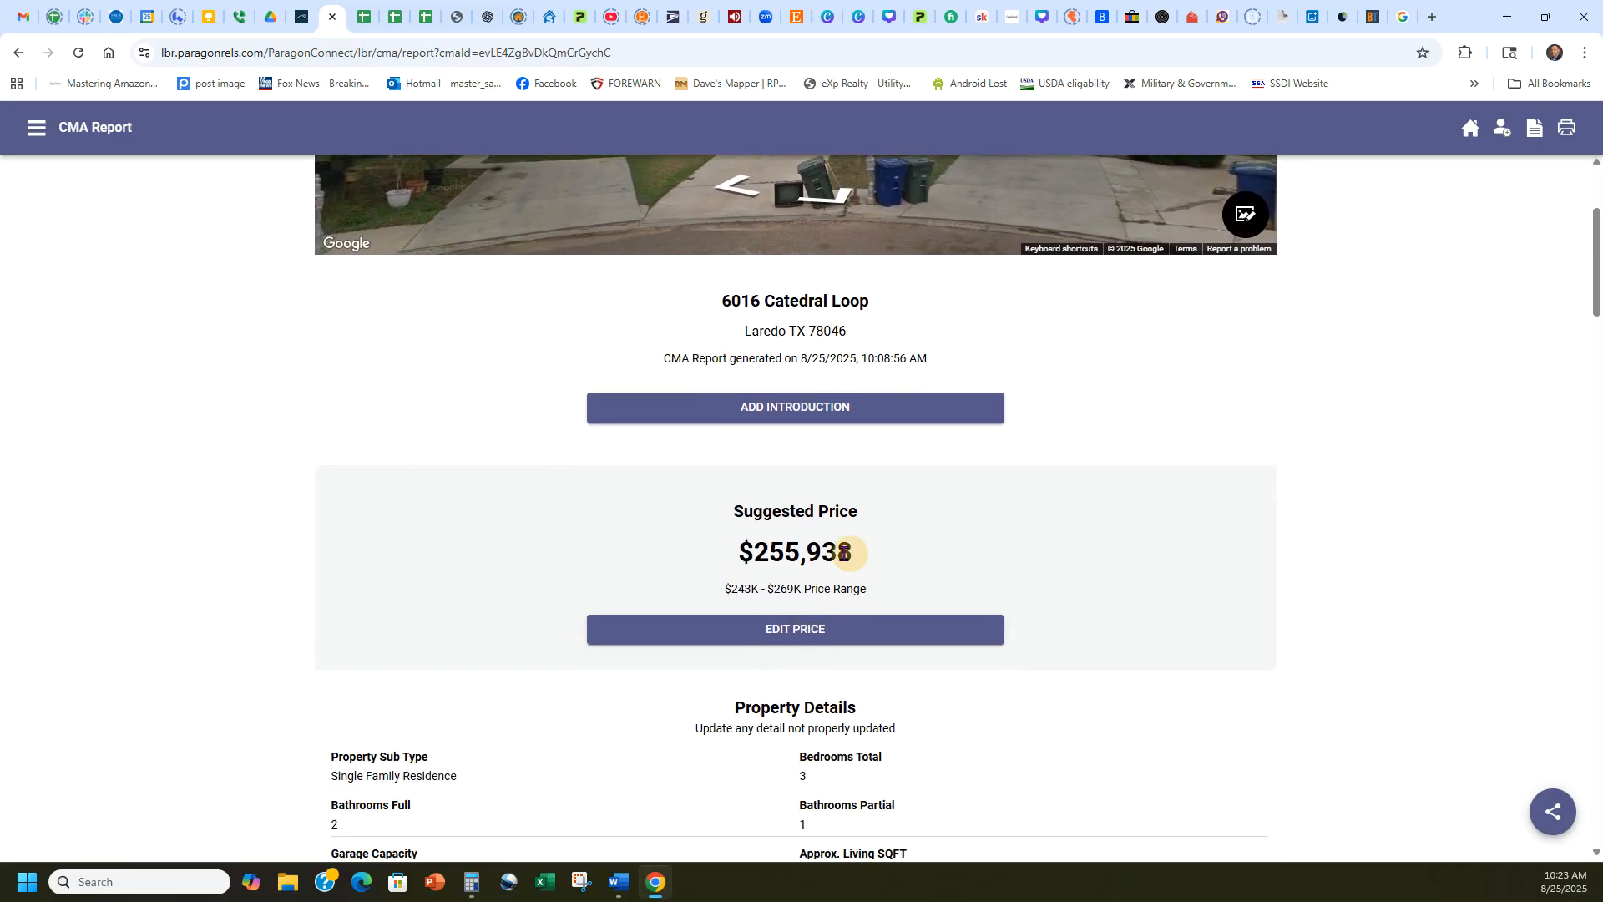
pyautogui.moveTo(846, 553); pyautogui.dragTo(742, 553)
pyautogui.click(746, 553)
# Return to the generated CMA presentation and check the median adjusted price in the summary statistics.
pyautogui.click(356, 7)
pyautogui.click(313, 9)
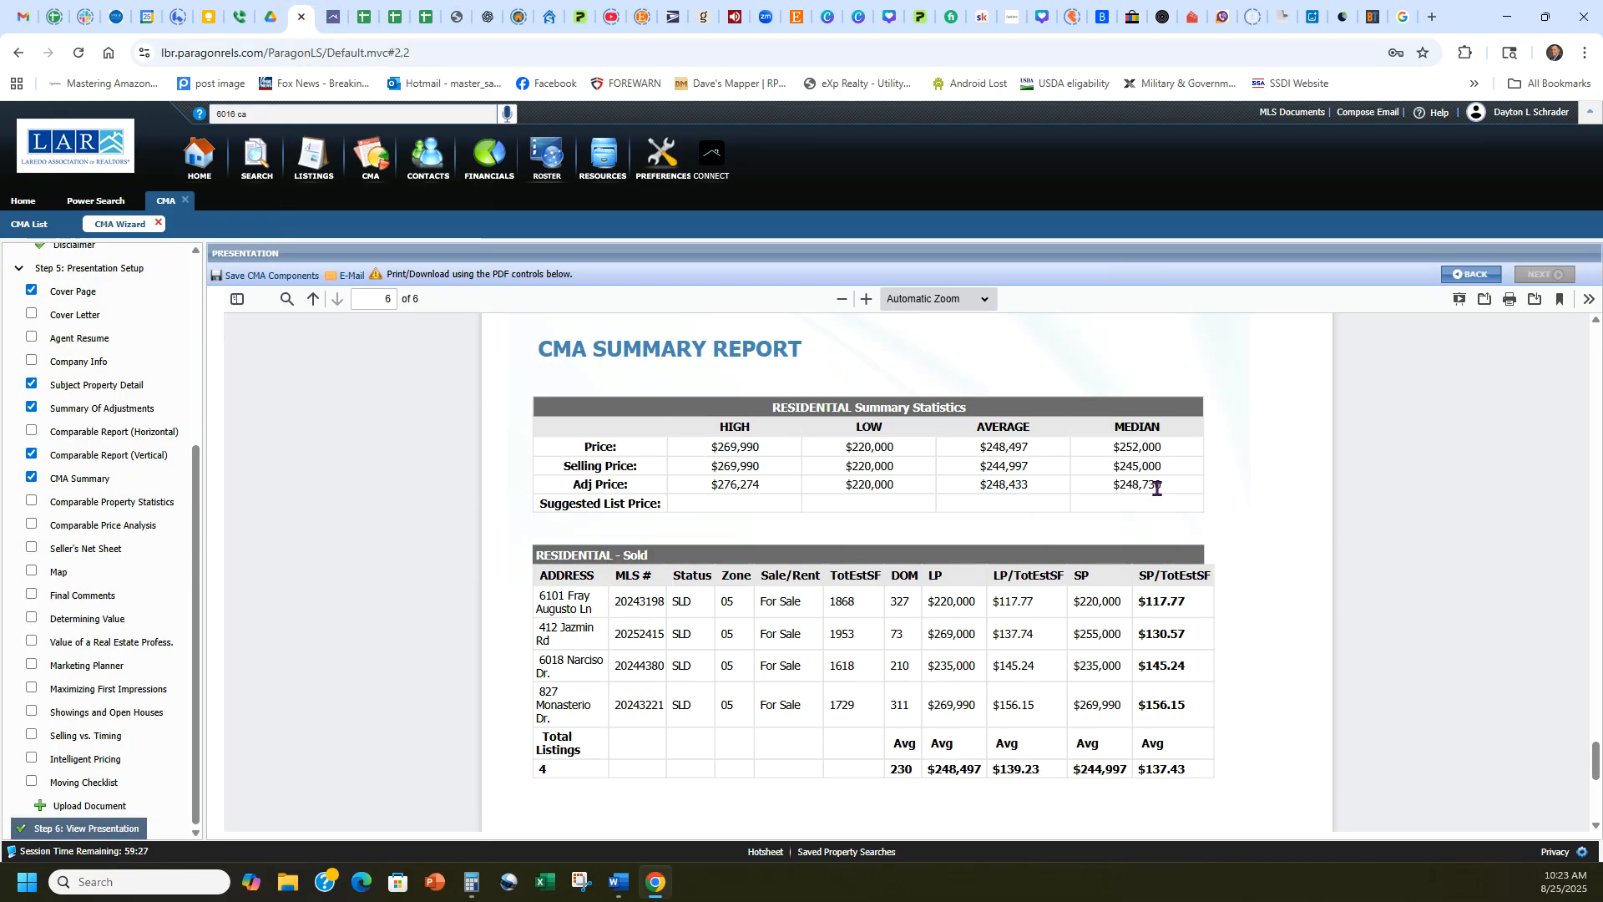
pyautogui.moveTo(1159, 483); pyautogui.dragTo(1115, 493)
pyautogui.click(1114, 485)
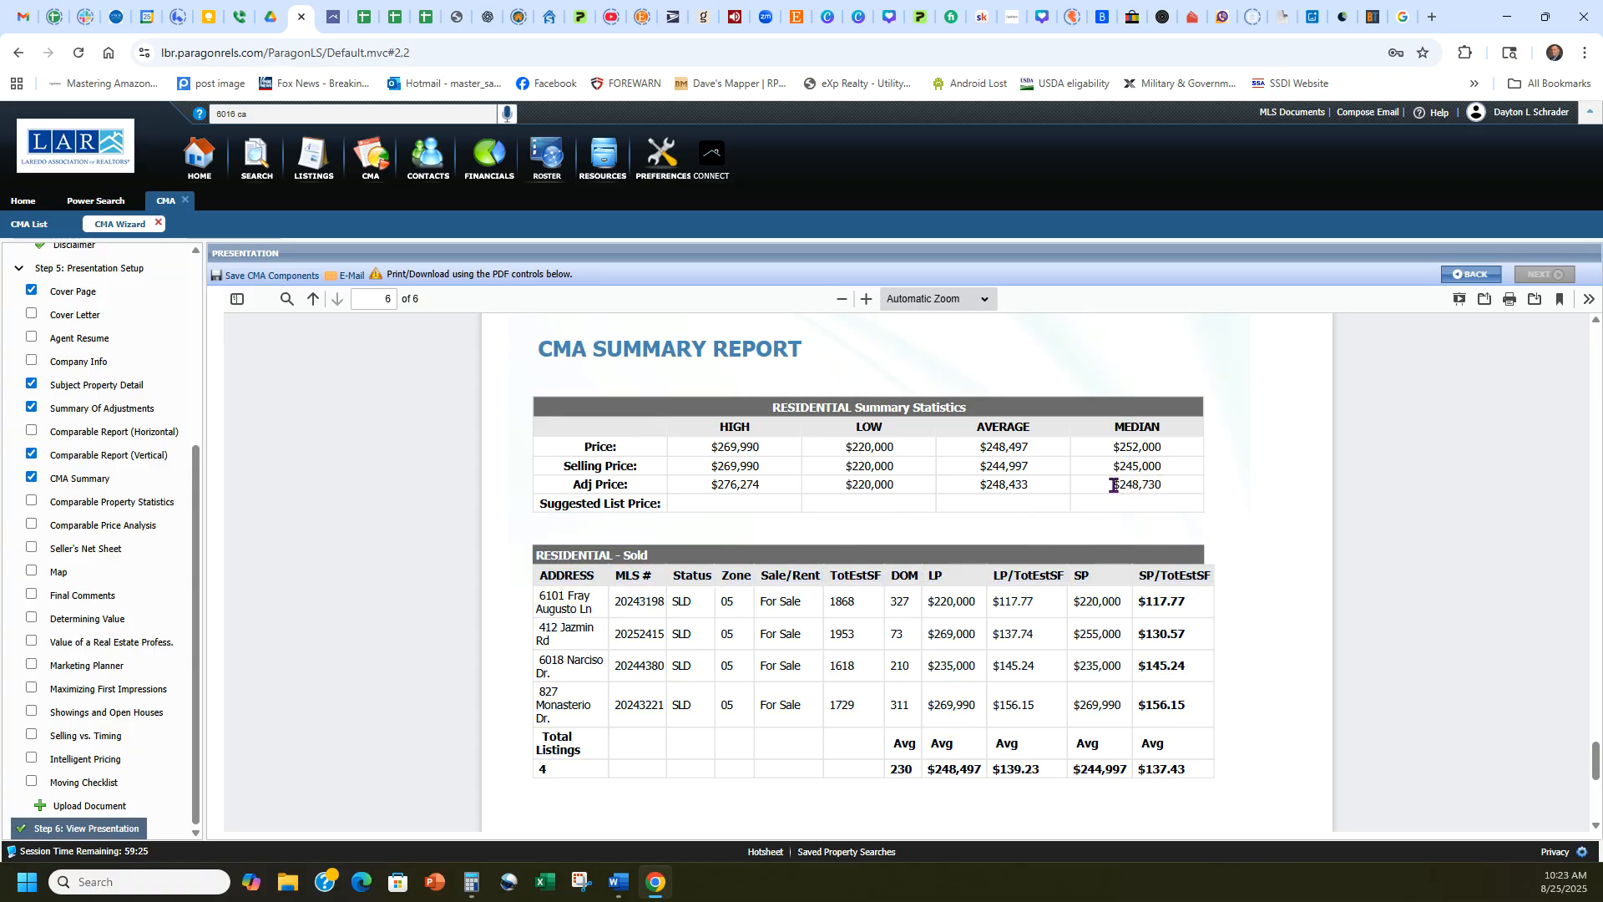